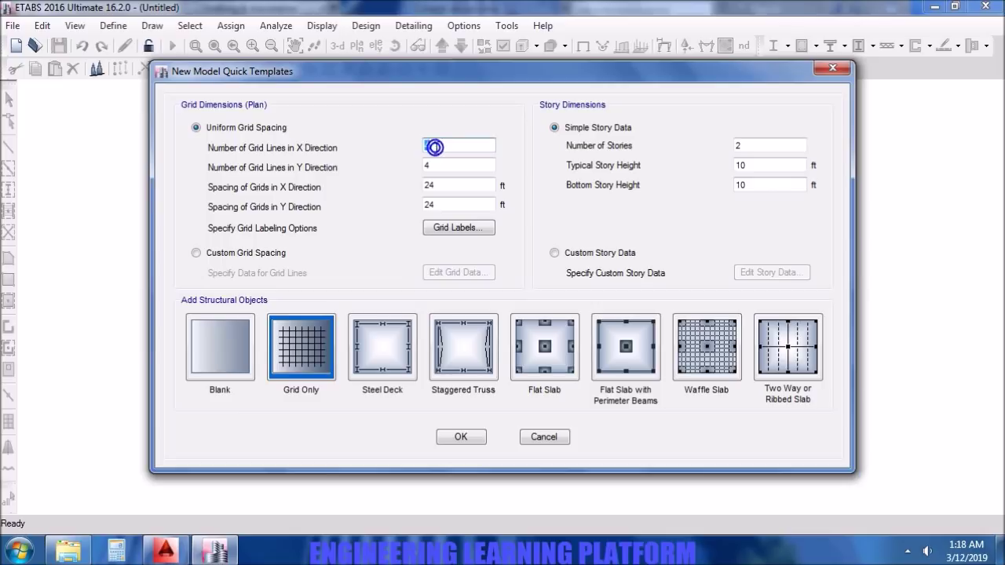
Create a grid-only model with 6 X grid lines and 18 ft spacing in both directions, and close the second view window.
{"action": "double_click", "coordinate": [441, 185]}
{"action": "type", "text": "18"}
{"action": "double_click", "coordinate": [441, 202]}
{"action": "type", "text": "18"}
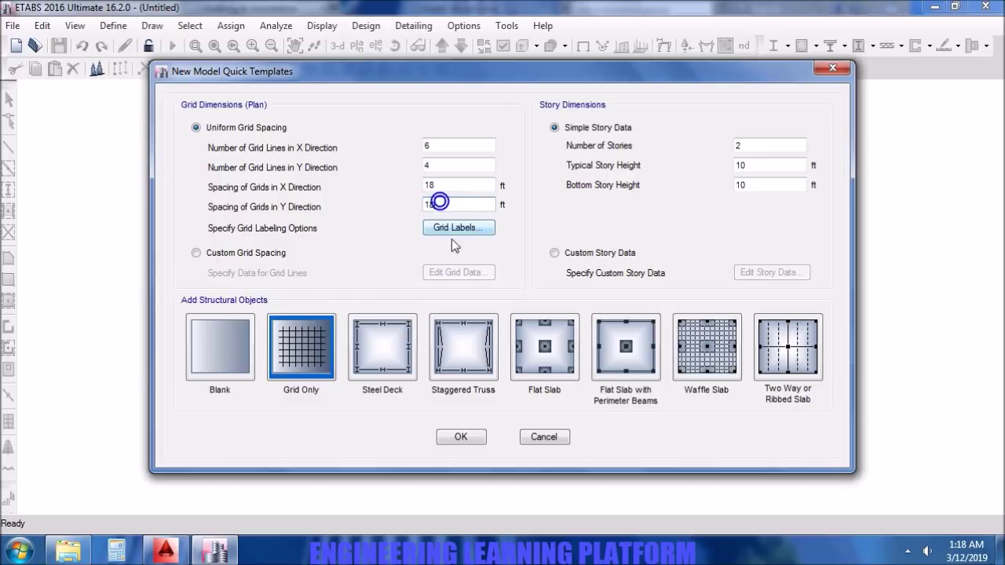
{"action": "left_click", "coordinate": [471, 441]}
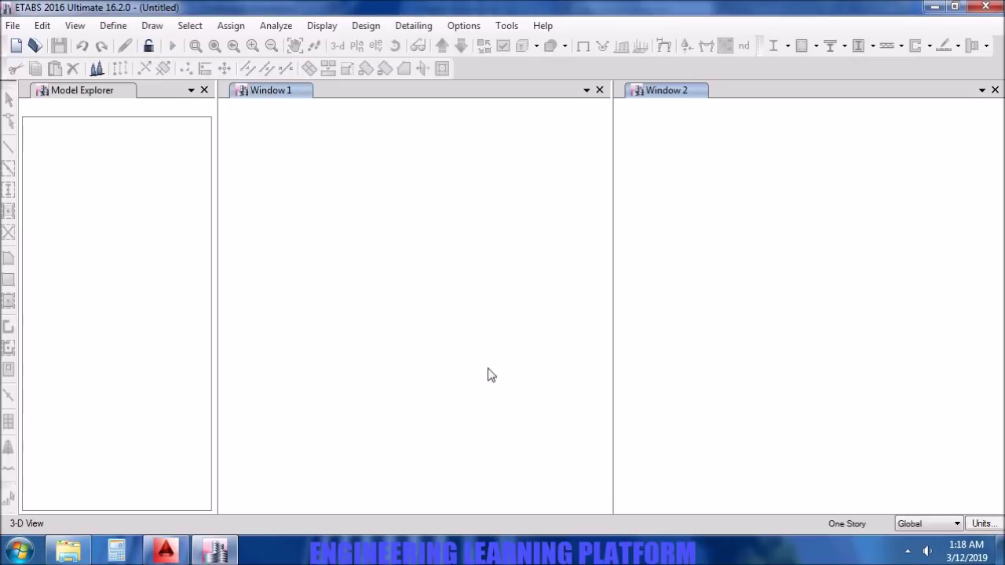
{"action": "left_click", "coordinate": [995, 91]}
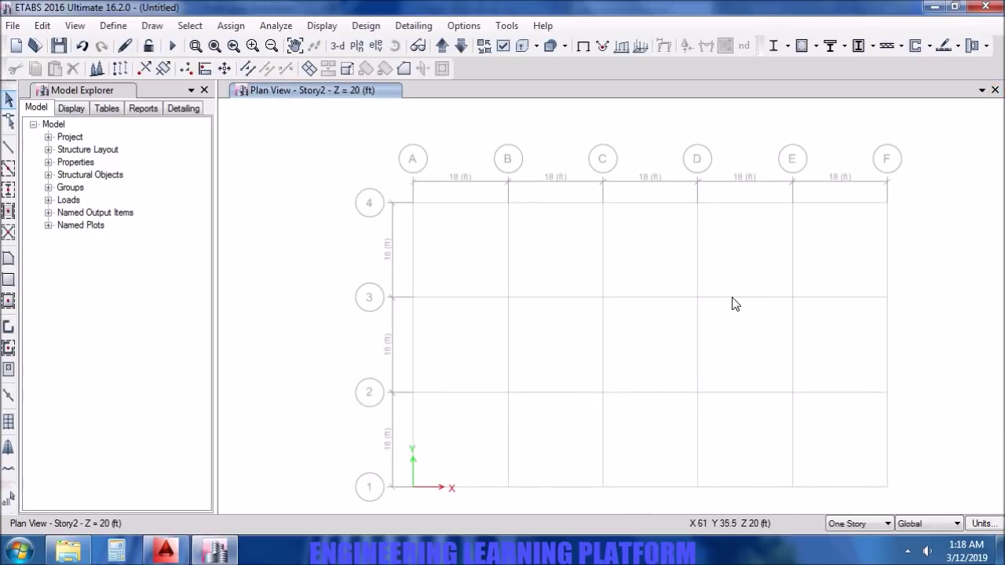
Compare the plan grid with the typical floor framing plan of Column design.dwg in AutoCAD, and return to ETABS.
{"action": "middle_click_drag", "start_coordinate": [733, 306], "coordinate": [697, 254]}
{"action": "left_click", "coordinate": [181, 552]}
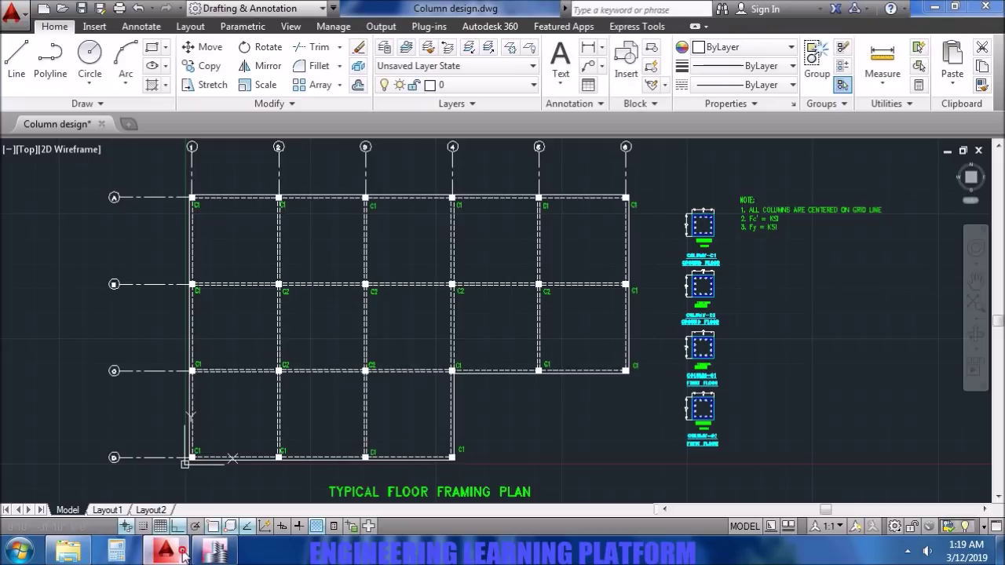
{"action": "mouse_move", "coordinate": [211, 555]}
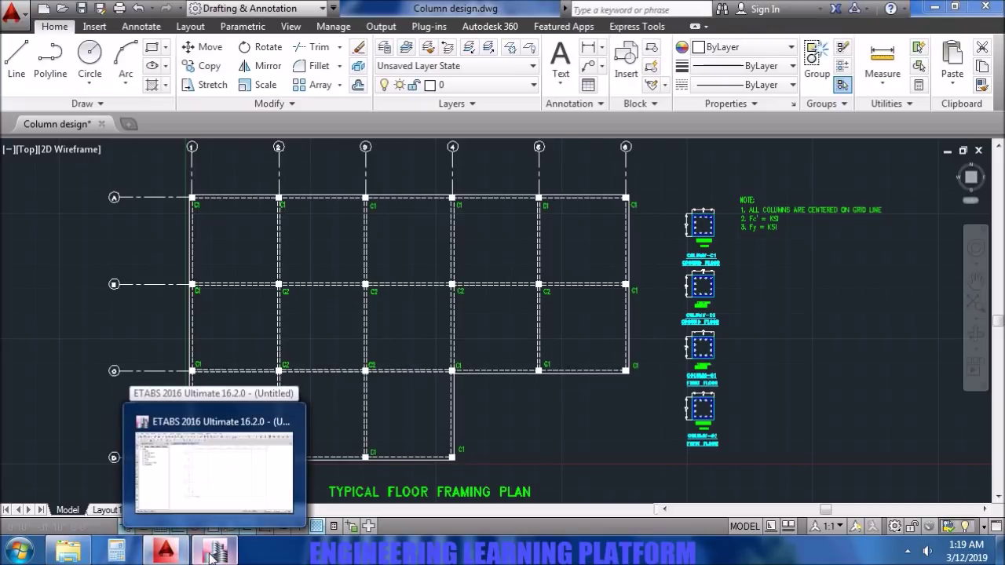
{"action": "left_click", "coordinate": [211, 556]}
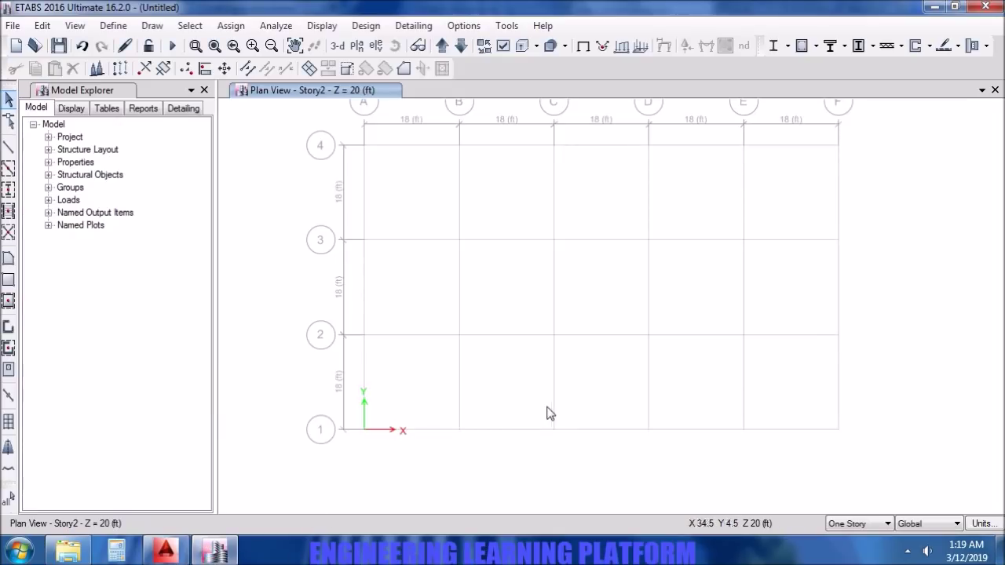
{"action": "middle_click_drag", "start_coordinate": [467, 471], "coordinate": [513, 492]}
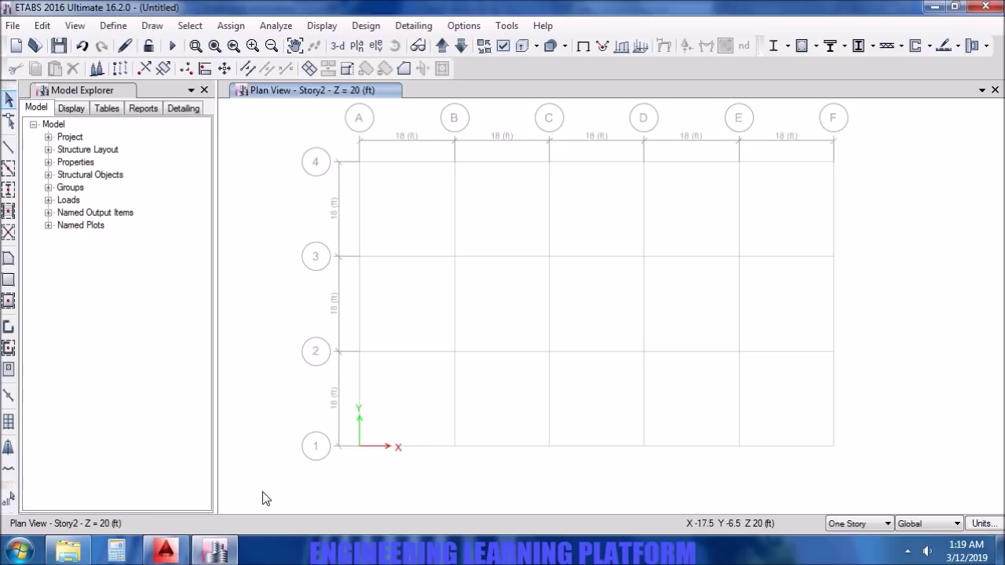
{"action": "left_click", "coordinate": [165, 551]}
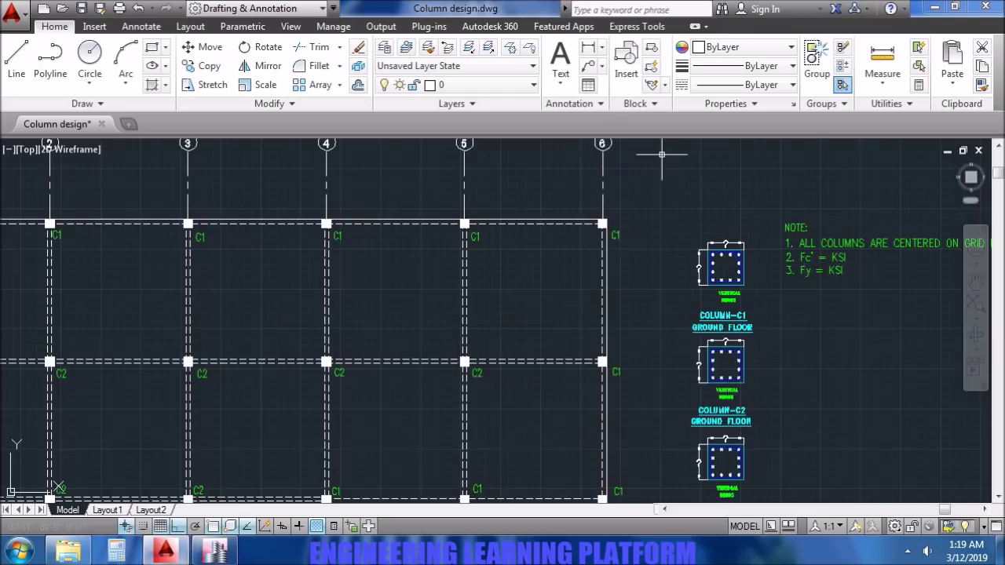
{"action": "scroll", "coordinate": [675, 220], "scroll_direction": "down", "scroll_amount": 2}
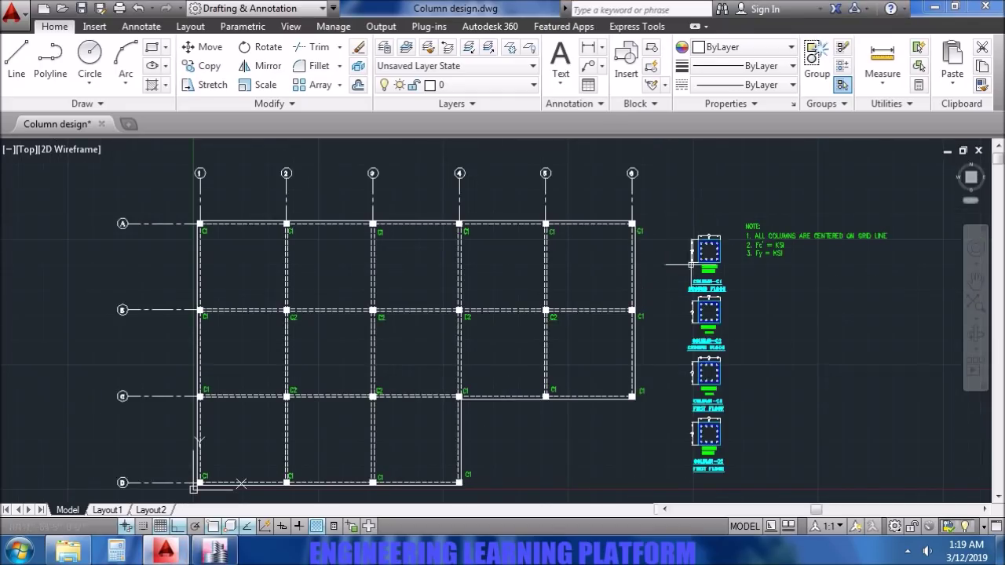
{"action": "scroll", "coordinate": [679, 235], "scroll_direction": "down", "scroll_amount": 1}
{"action": "left_click", "coordinate": [215, 551]}
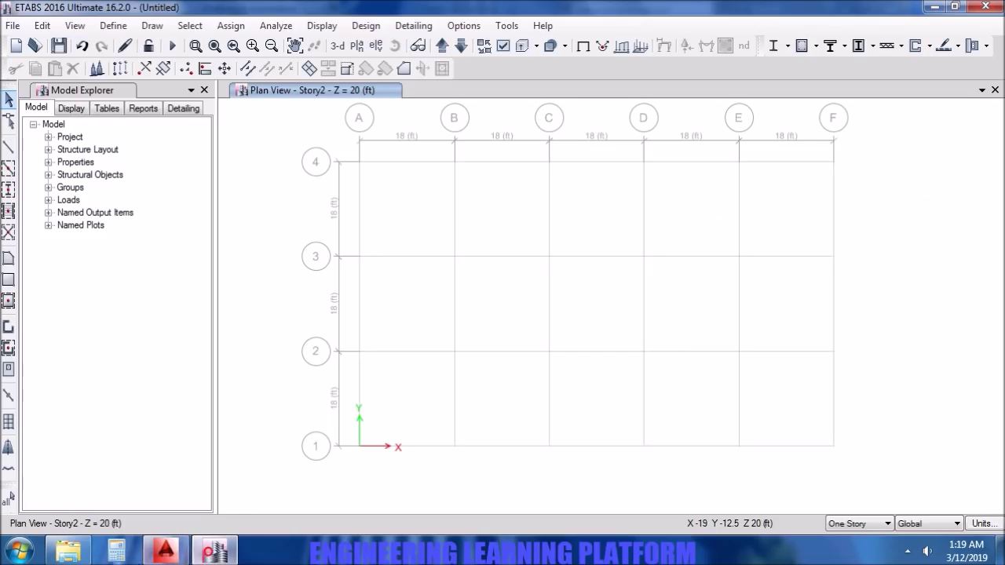
{"action": "middle_click_drag", "start_coordinate": [264, 460], "coordinate": [260, 456]}
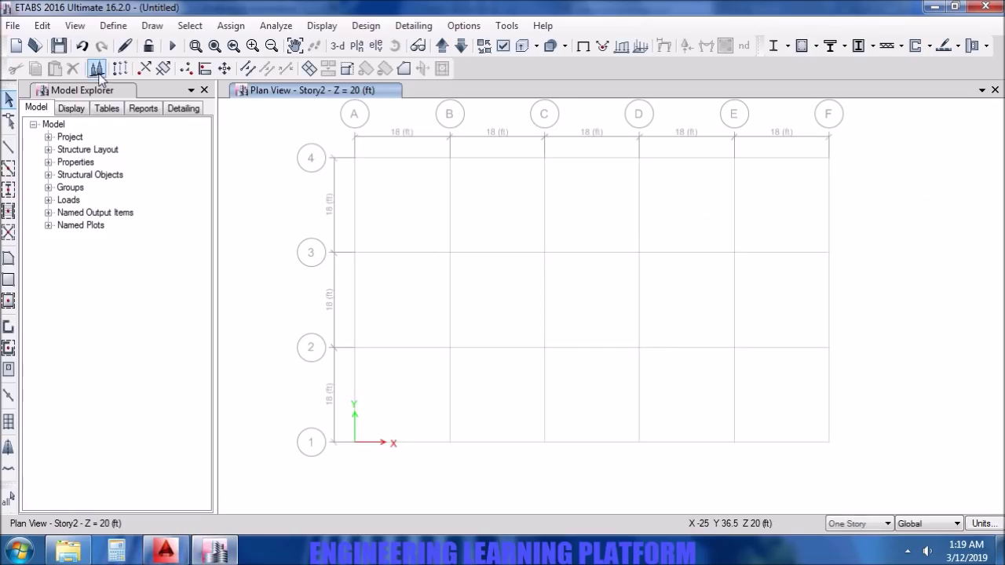
Rename the rebar material A615Gr60 as G60 DEFORMED in the material definitions.
{"action": "left_click", "coordinate": [114, 26]}
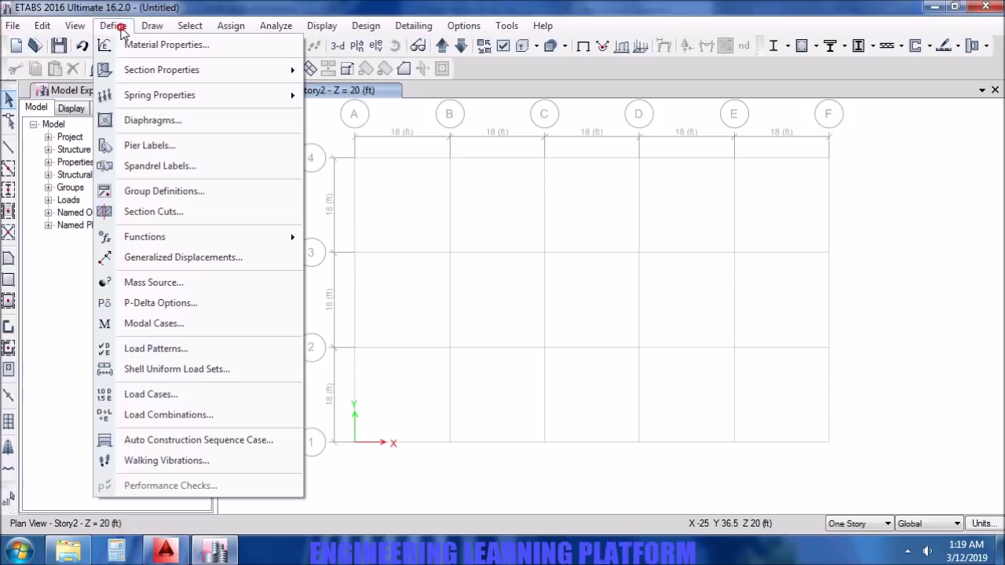
{"action": "left_click", "coordinate": [169, 43]}
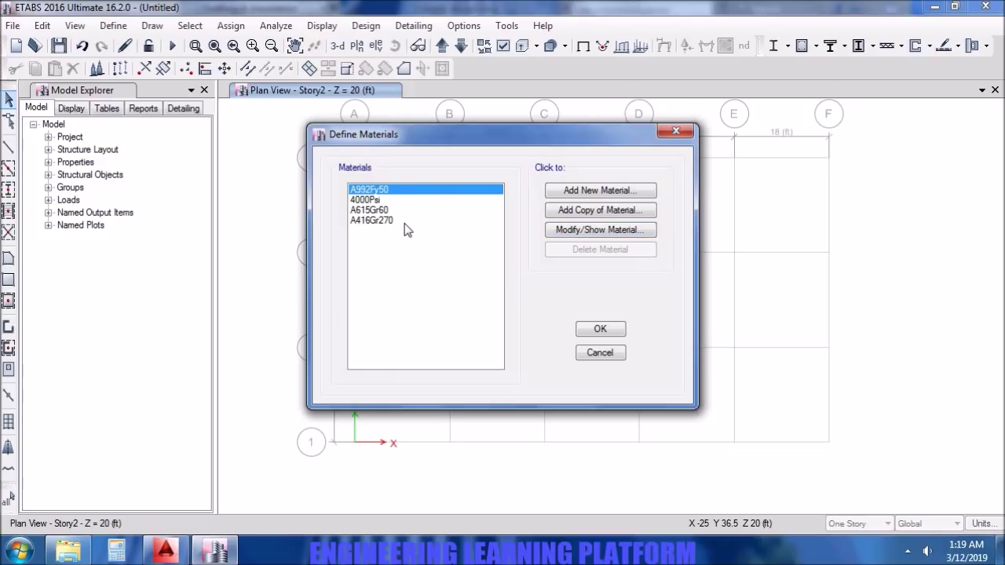
{"action": "left_click", "coordinate": [379, 210]}
{"action": "left_click", "coordinate": [585, 230]}
{"action": "double_click", "coordinate": [548, 45]}
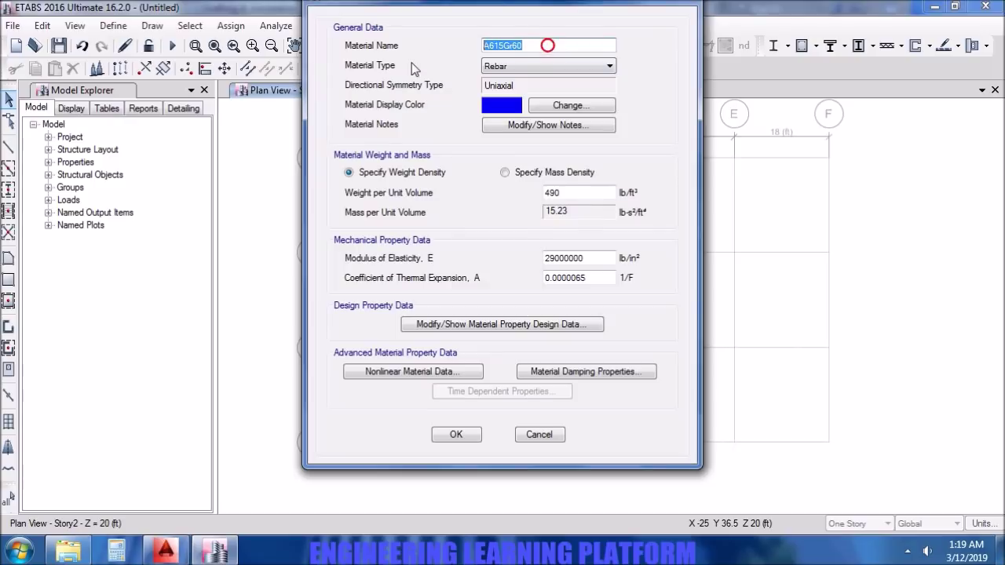
{"action": "type", "text": "G60 DEFORMED"}
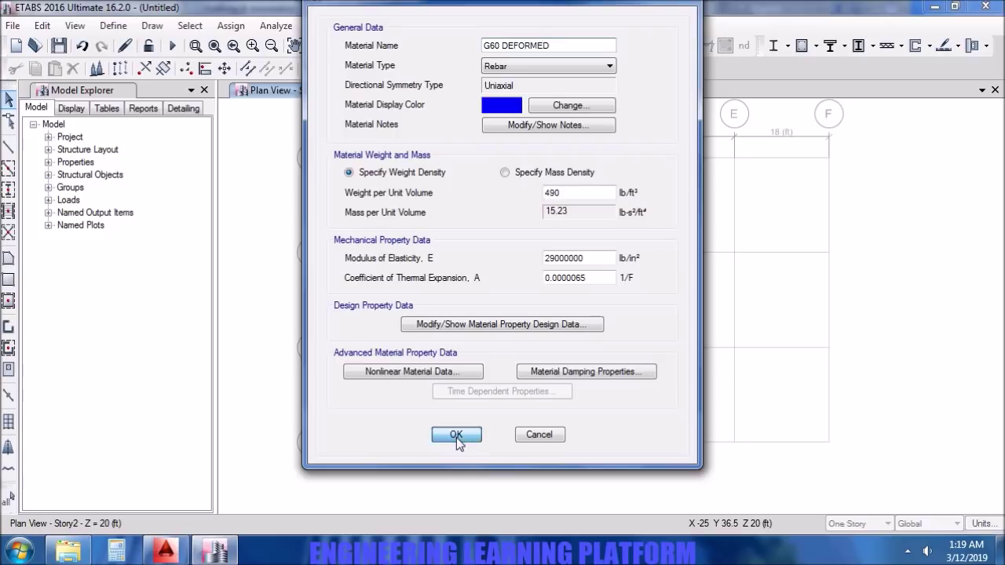
{"action": "left_click", "coordinate": [456, 435]}
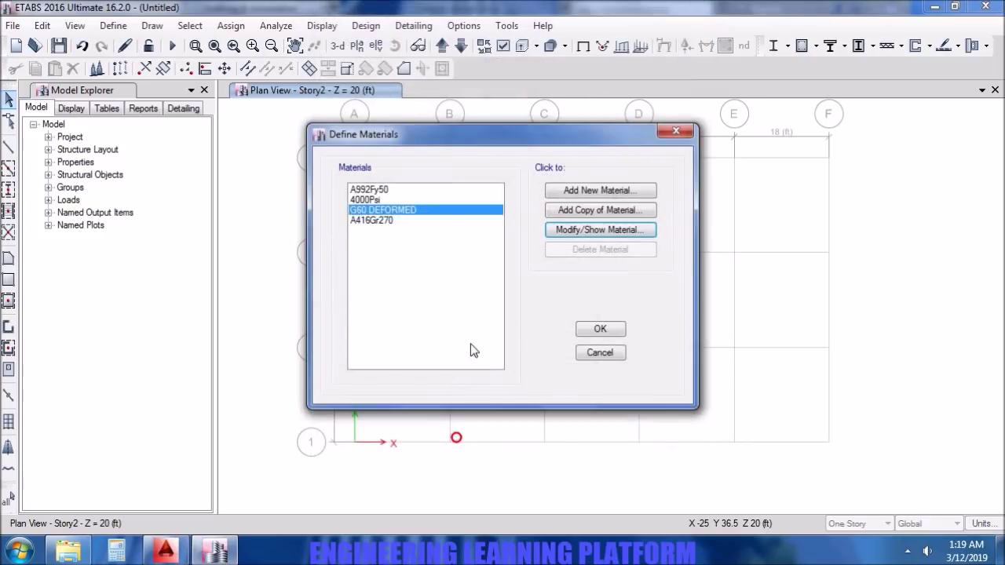
Check the modulus of elasticity of the 4000Psi concrete by computing sqrt(4000) * 57000 in Calculator.
{"action": "left_click", "coordinate": [392, 200]}
{"action": "left_click", "coordinate": [550, 231]}
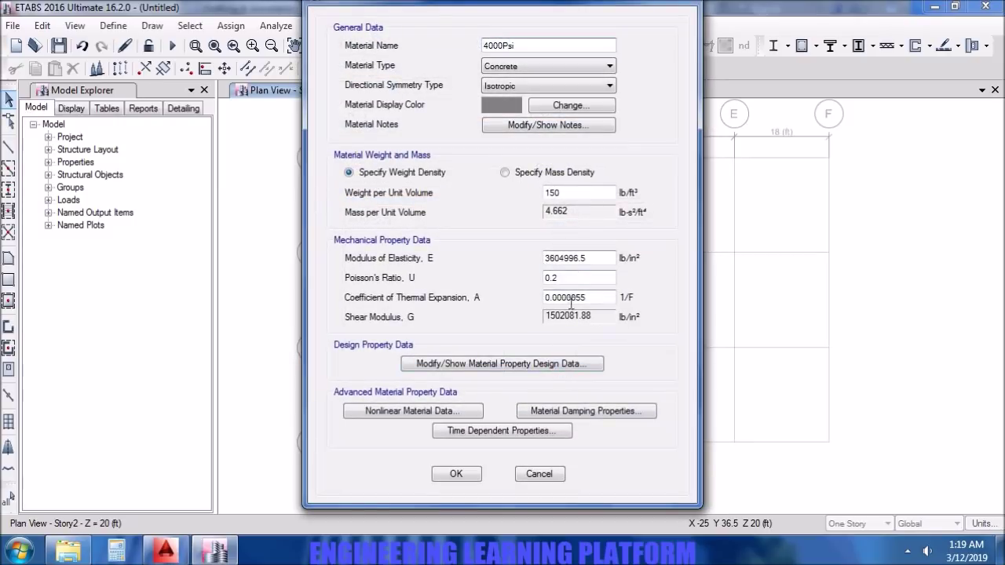
{"action": "left_click", "coordinate": [116, 552]}
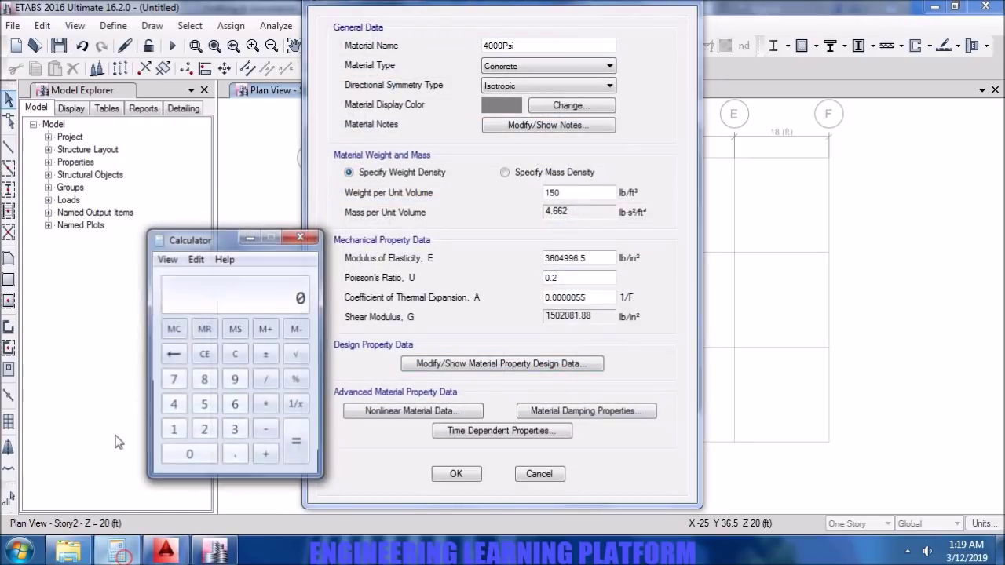
{"action": "left_click", "coordinate": [174, 404]}
{"action": "left_click", "coordinate": [196, 461]}
{"action": "left_click", "coordinate": [196, 461]}
{"action": "left_click", "coordinate": [196, 462]}
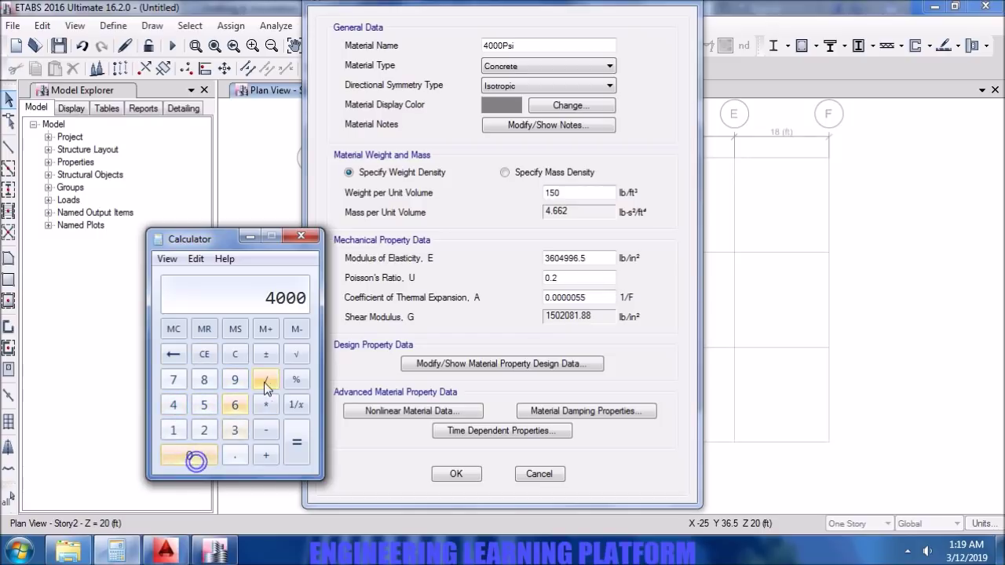
{"action": "left_click", "coordinate": [295, 356]}
{"action": "left_click", "coordinate": [267, 403]}
{"action": "left_click", "coordinate": [202, 406]}
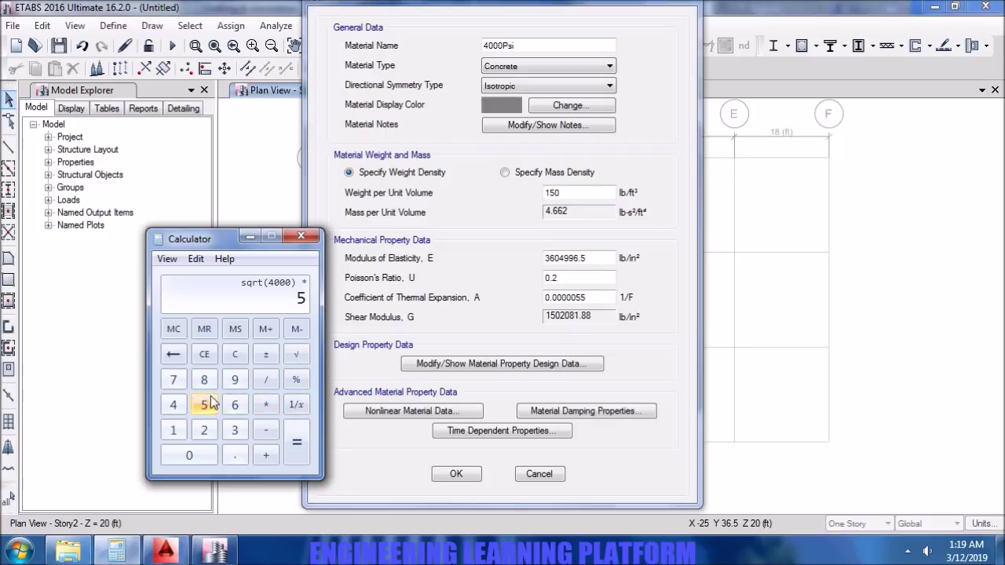
{"action": "left_click", "coordinate": [174, 381]}
{"action": "left_click", "coordinate": [202, 453]}
{"action": "left_click", "coordinate": [202, 454]}
{"action": "left_click", "coordinate": [202, 454]}
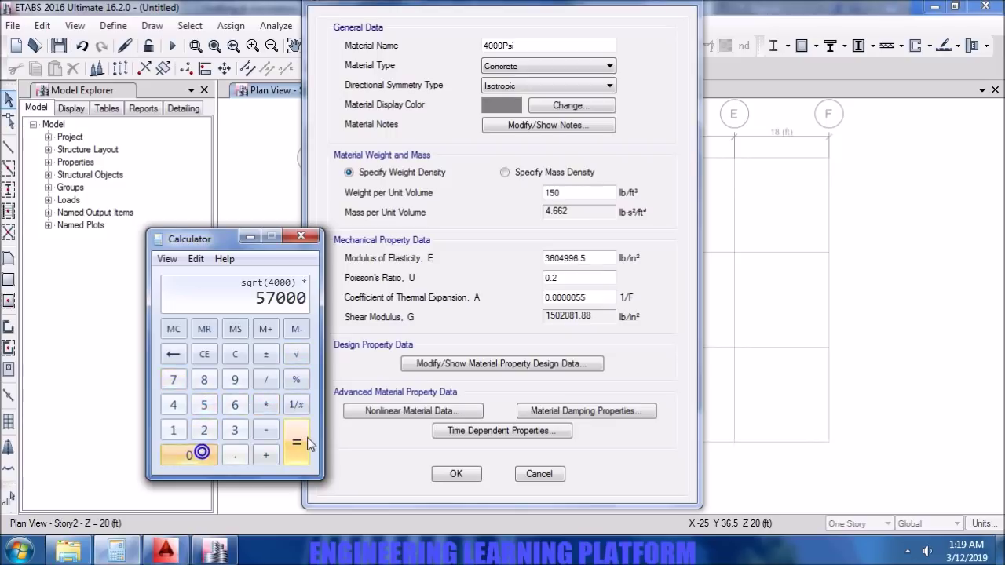
{"action": "left_click", "coordinate": [297, 442]}
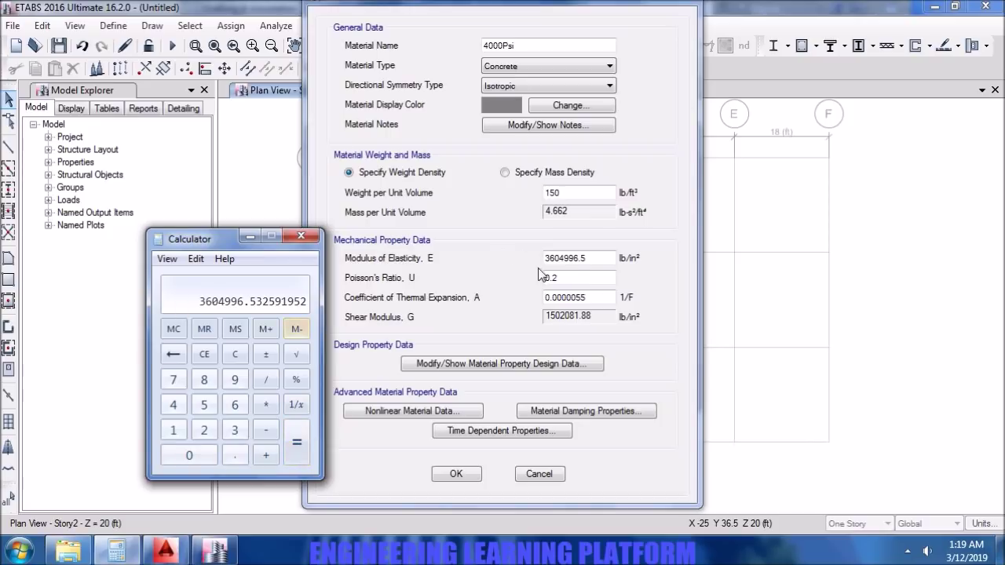
Close Calculator and accept the 4000Psi concrete data and the material definitions.
{"action": "left_click", "coordinate": [300, 237]}
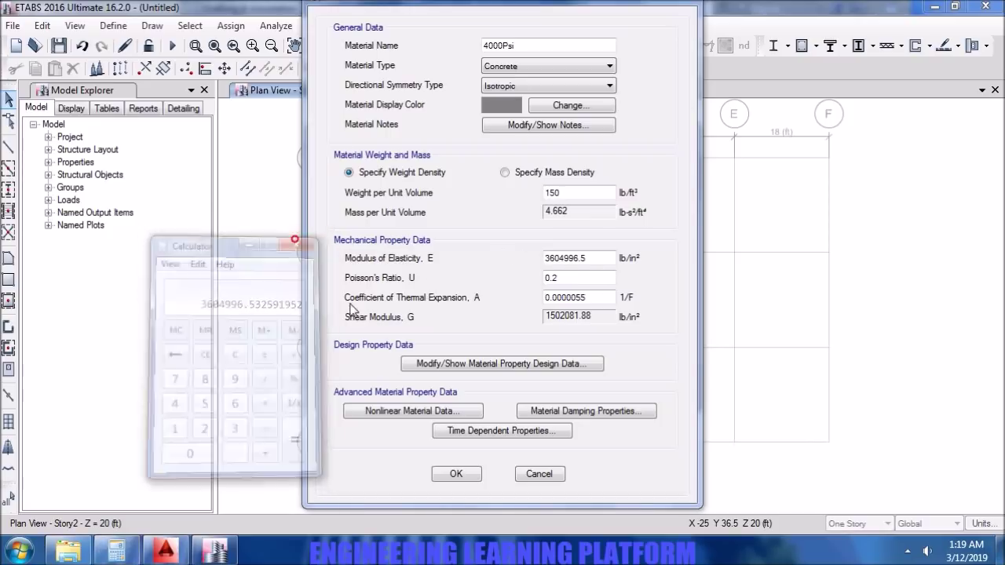
{"action": "left_click", "coordinate": [454, 476]}
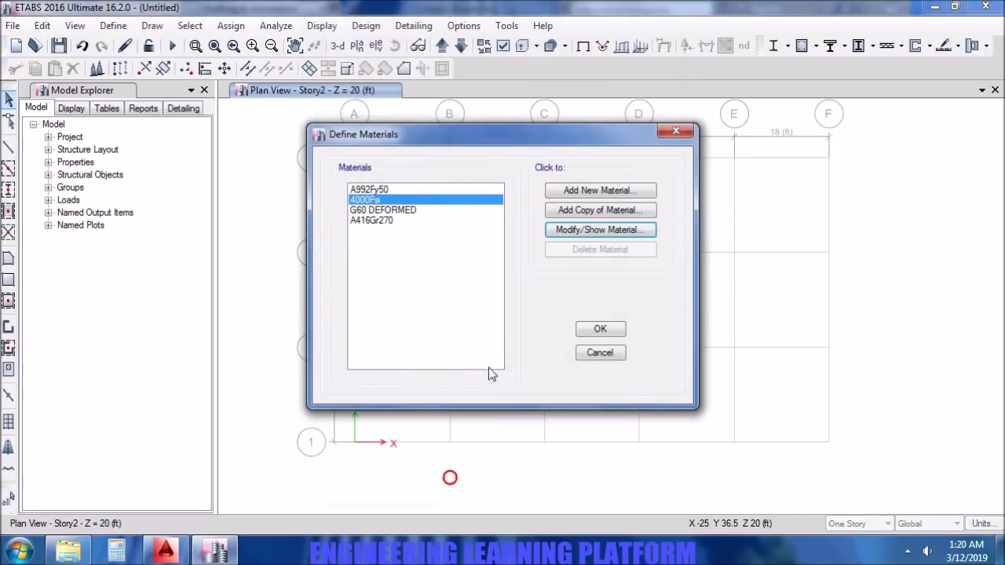
{"action": "left_click", "coordinate": [598, 323]}
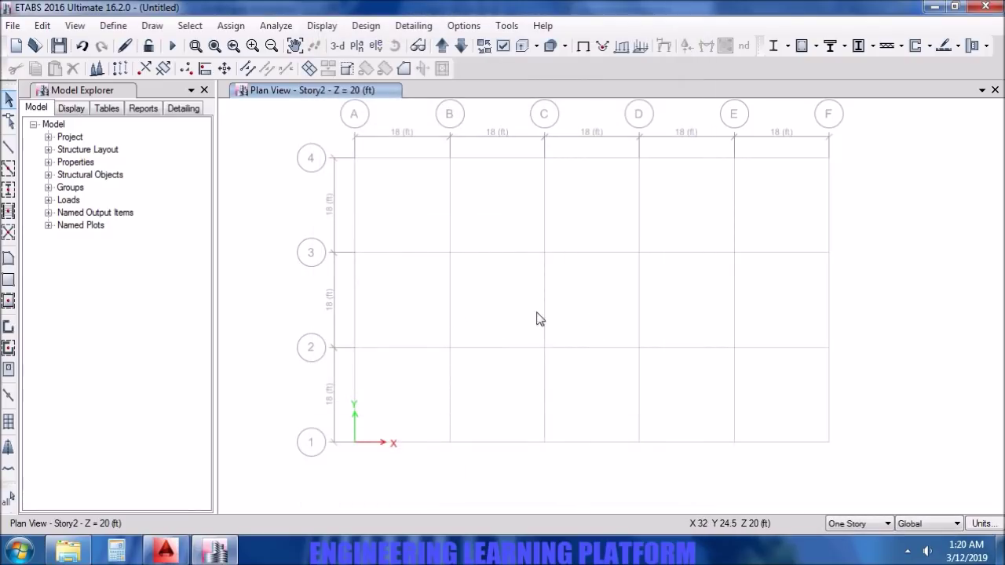
Delete all the frame section properties that can be deleted, first the auto-select lists and generic sections, then the W shapes.
{"action": "left_click", "coordinate": [112, 26]}
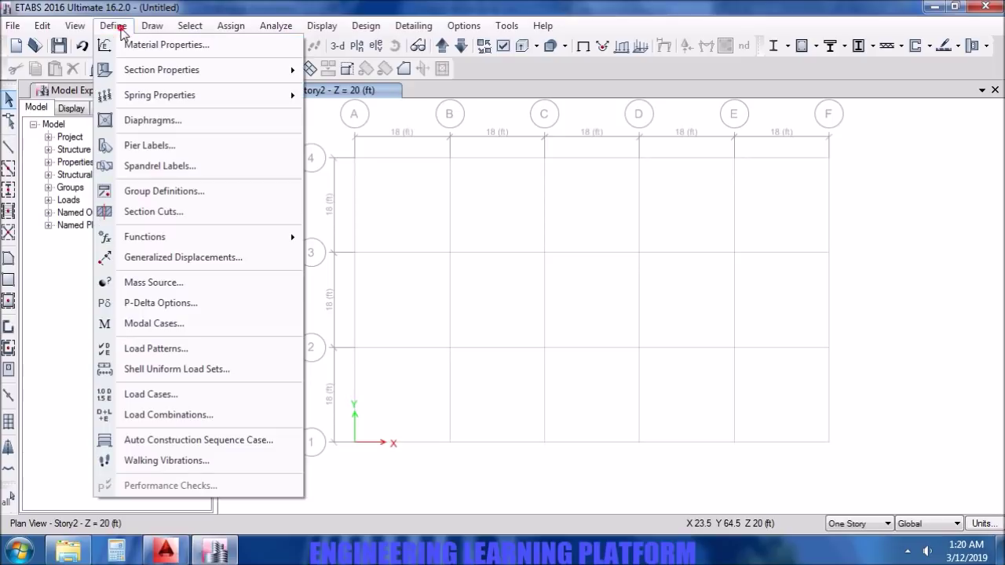
{"action": "mouse_move", "coordinate": [193, 70]}
{"action": "left_click", "coordinate": [344, 77]}
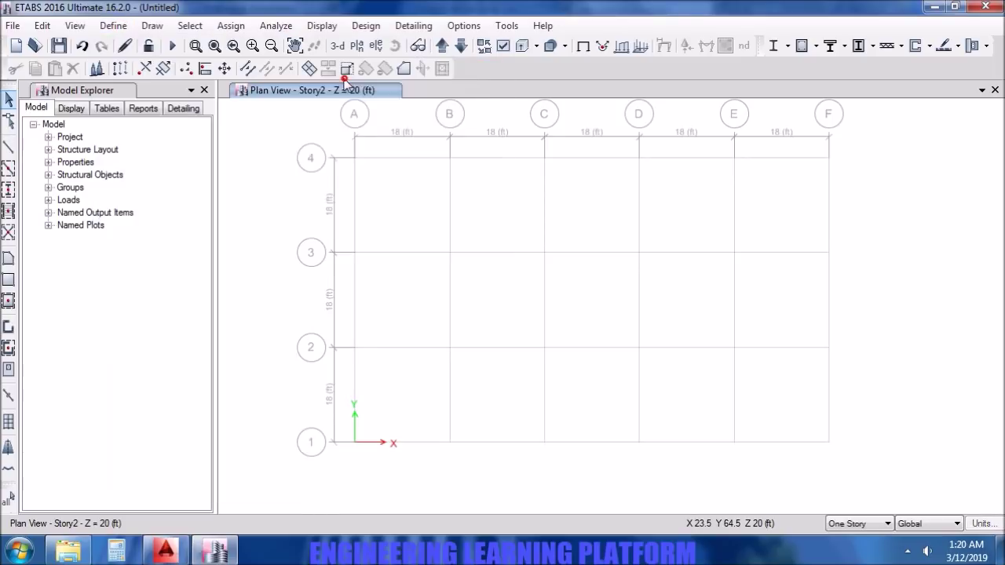
{"action": "left_click", "coordinate": [633, 254]}
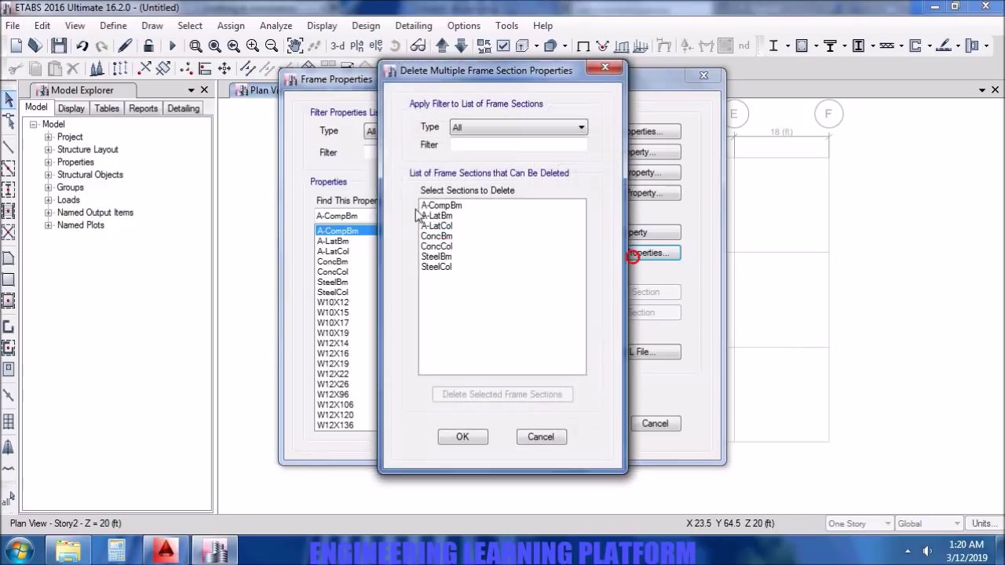
{"action": "left_click_drag", "start_coordinate": [452, 206], "coordinate": [455, 307]}
{"action": "left_click", "coordinate": [518, 397]}
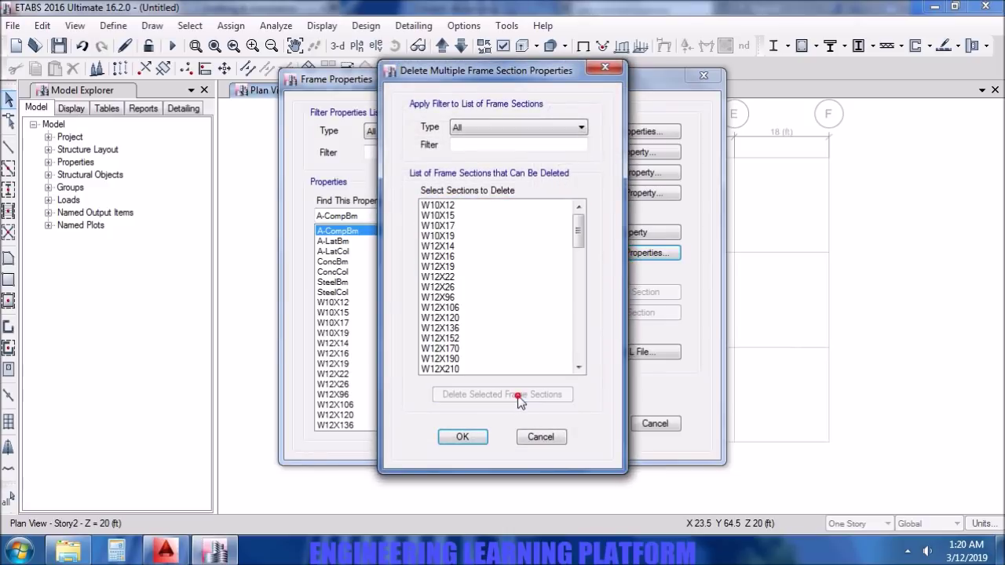
{"action": "left_click_drag", "start_coordinate": [456, 204], "coordinate": [487, 396]}
{"action": "left_click", "coordinate": [498, 394]}
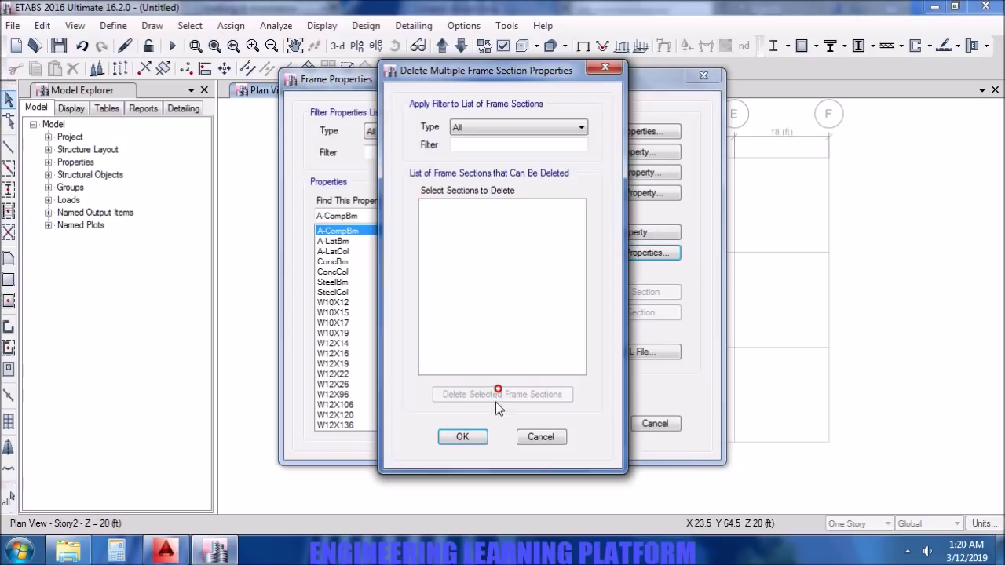
{"action": "left_click", "coordinate": [465, 437]}
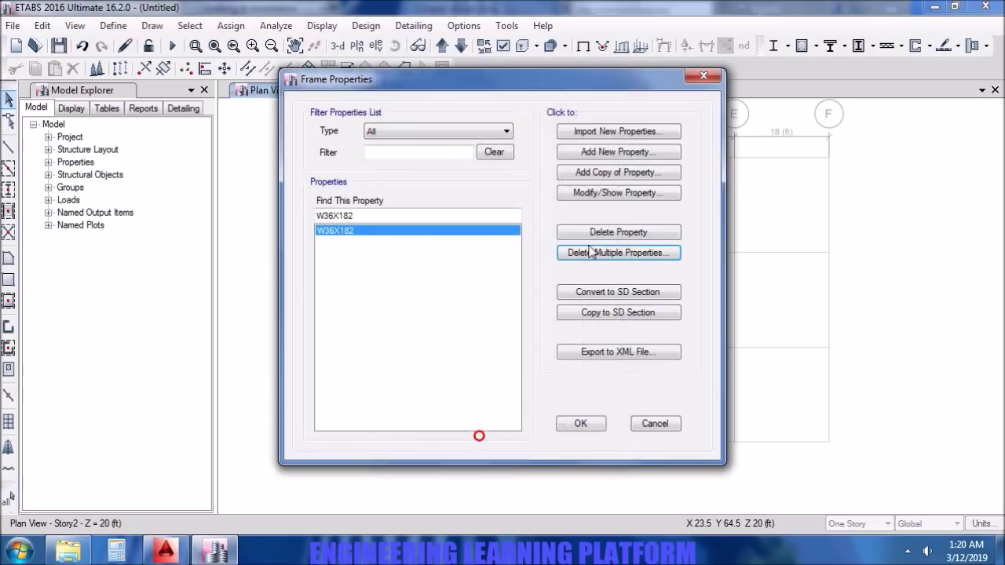
Add a concrete rectangular frame section named C14 with a depth and width of 14 in.
{"action": "left_click", "coordinate": [615, 153]}
{"action": "left_click", "coordinate": [247, 241]}
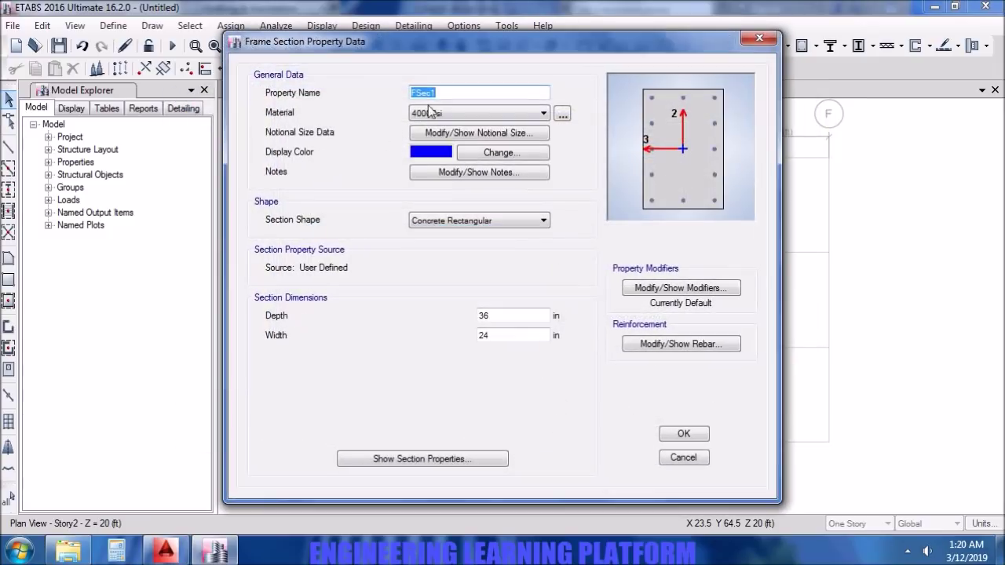
{"action": "type", "text": "C"}
{"action": "double_click", "coordinate": [518, 317]}
{"action": "type", "text": "14"}
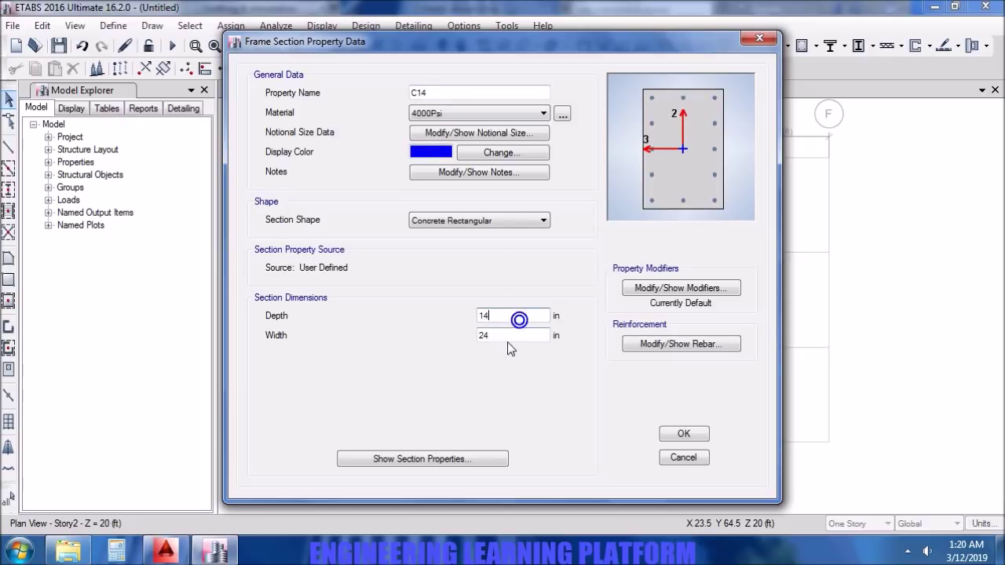
{"action": "double_click", "coordinate": [509, 335]}
{"action": "type", "text": "14"}
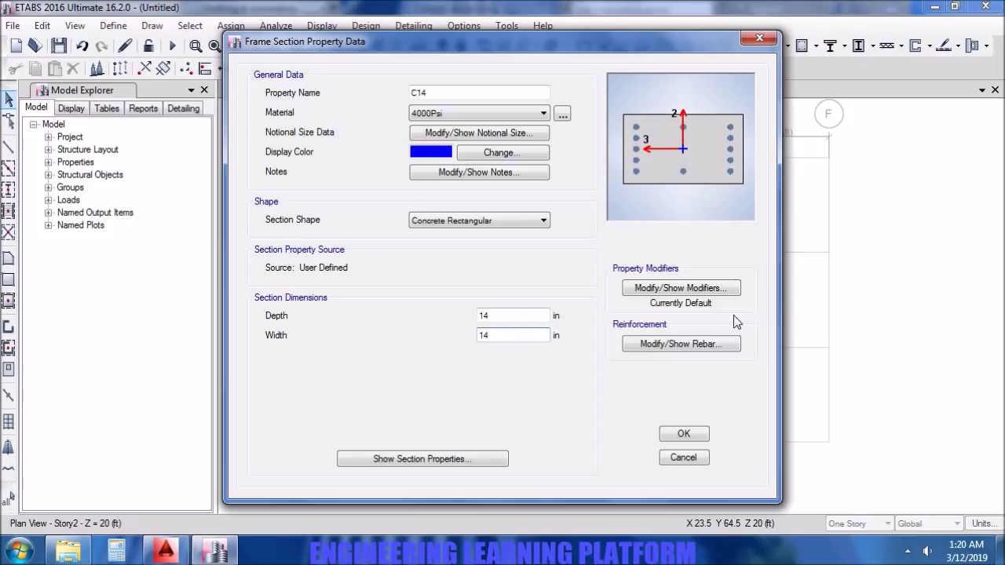
Set the C14 section's stiffness modifiers for moment of inertia about the 2 and 3 axes to 0.7.
{"action": "left_click", "coordinate": [680, 290]}
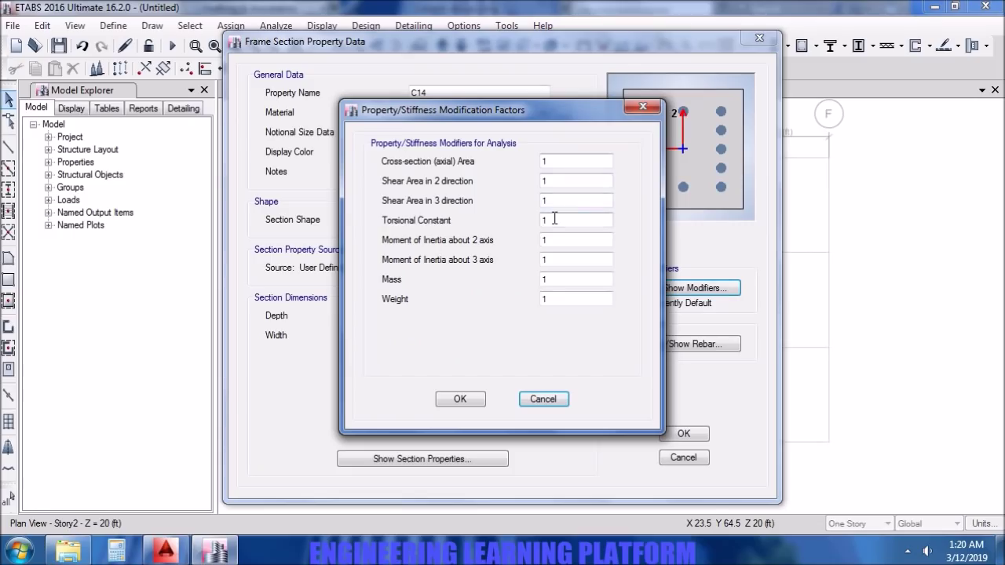
{"action": "double_click", "coordinate": [556, 239]}
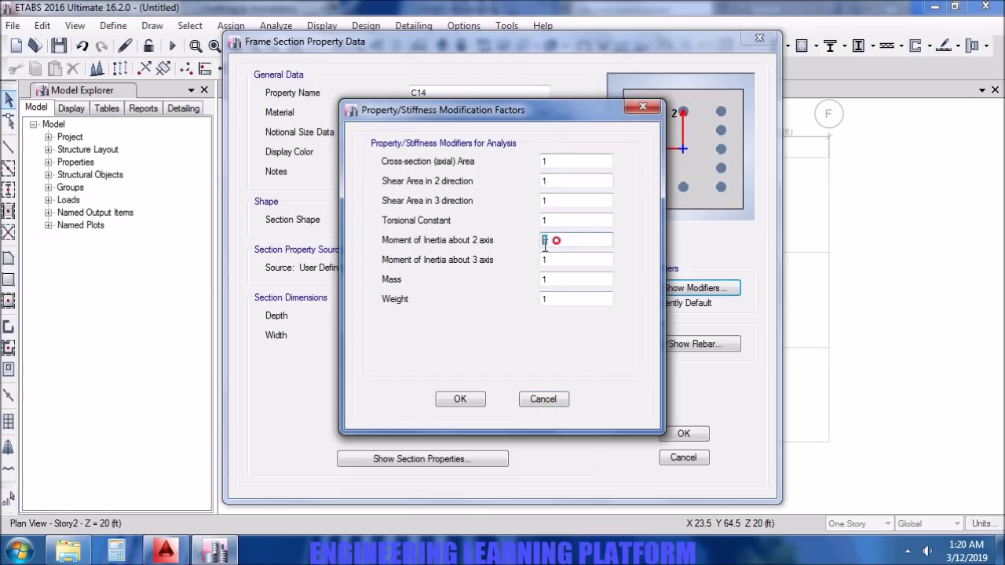
{"action": "type", "text": "0.7"}
{"action": "double_click", "coordinate": [544, 260]}
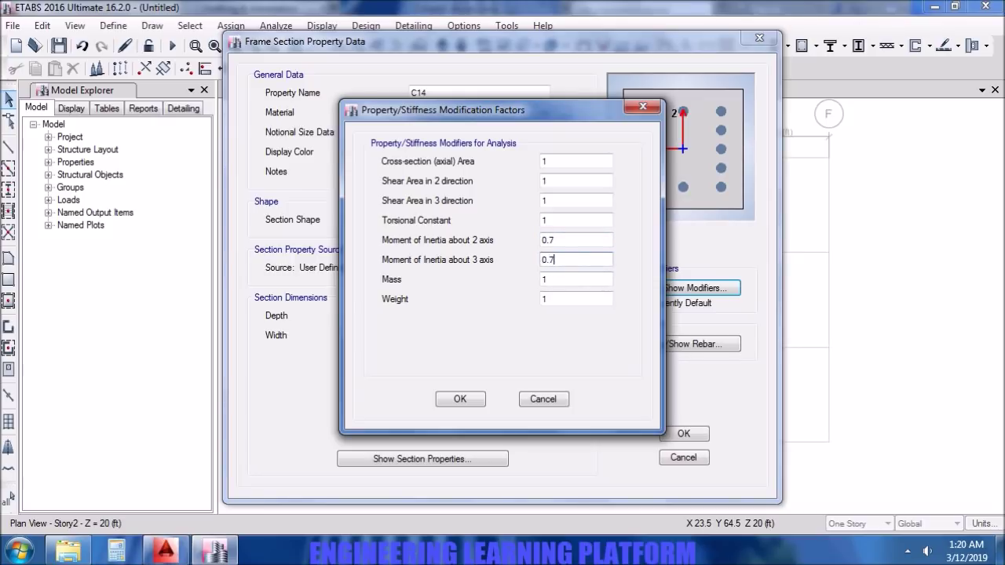
{"action": "left_click", "coordinate": [460, 400]}
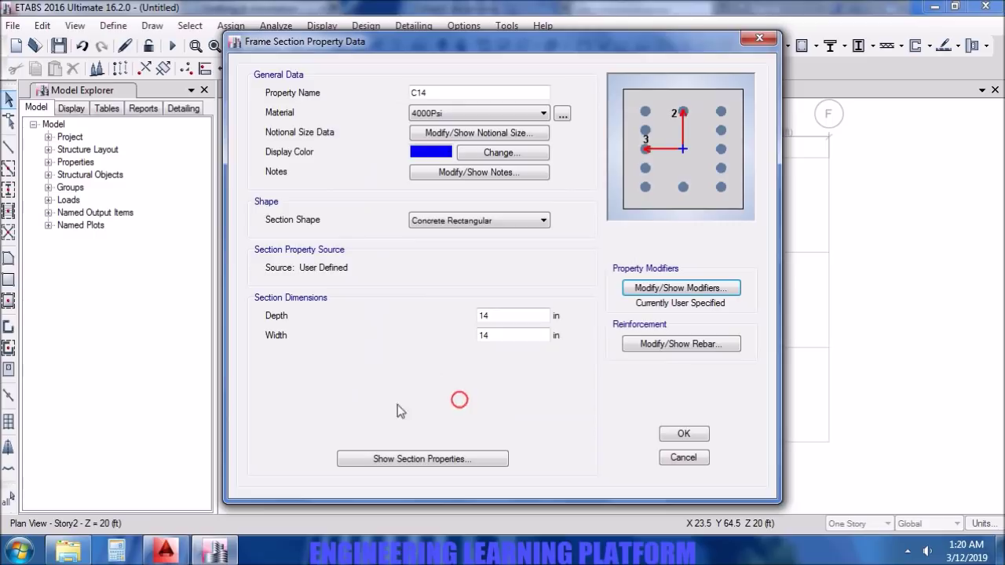
Accept the column reinforcement data unchanged, rename the section C14X14 and save its definition.
{"action": "left_click", "coordinate": [651, 344]}
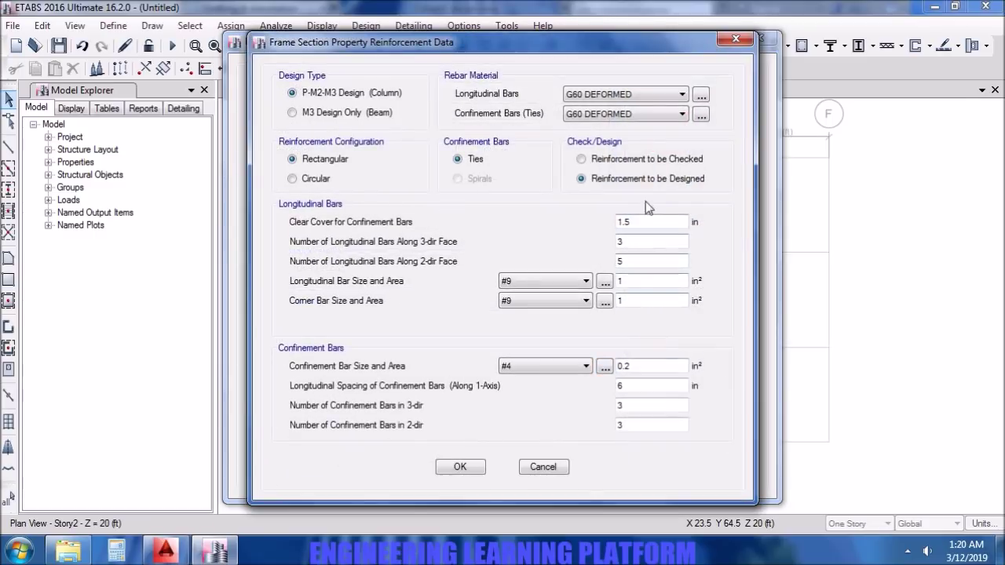
{"action": "left_click", "coordinate": [477, 468]}
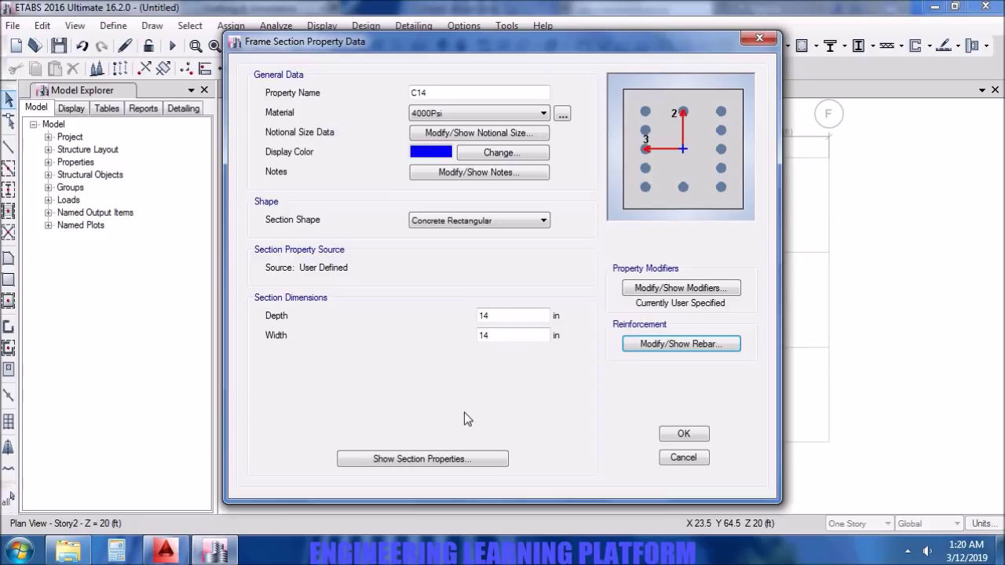
{"action": "left_click", "coordinate": [470, 96]}
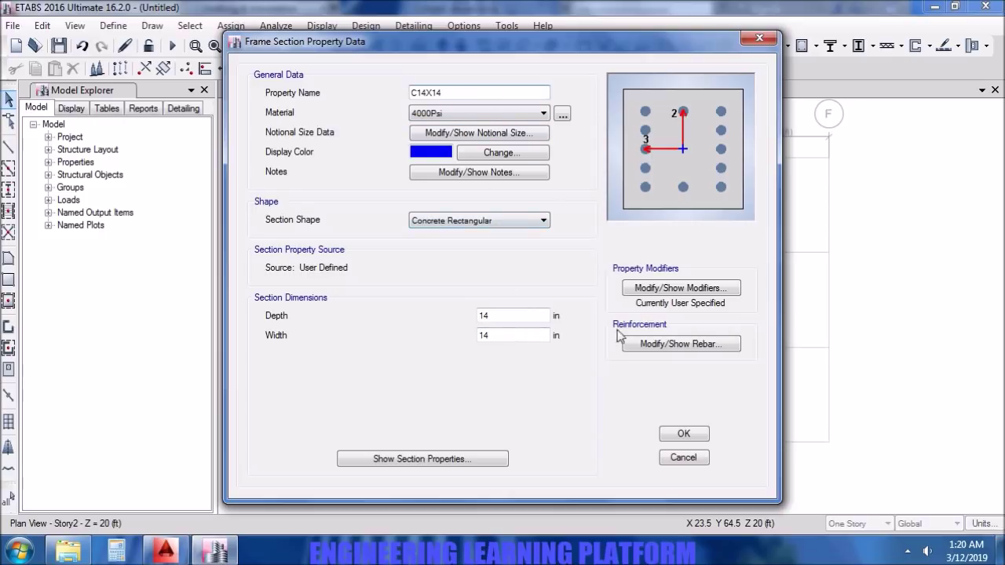
{"action": "left_click", "coordinate": [684, 434]}
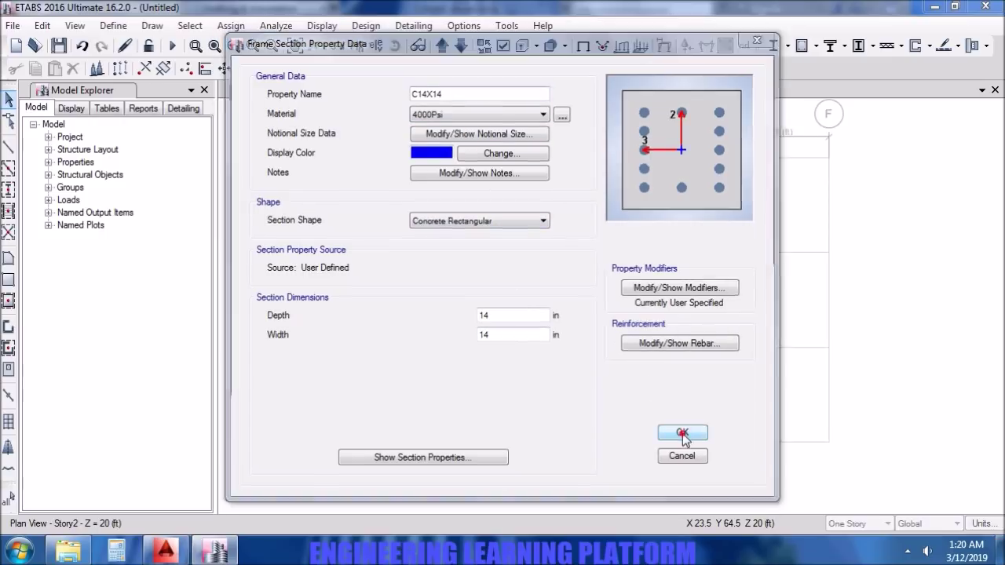
Delete the remaining W36X182 frame section property.
{"action": "left_click", "coordinate": [364, 247]}
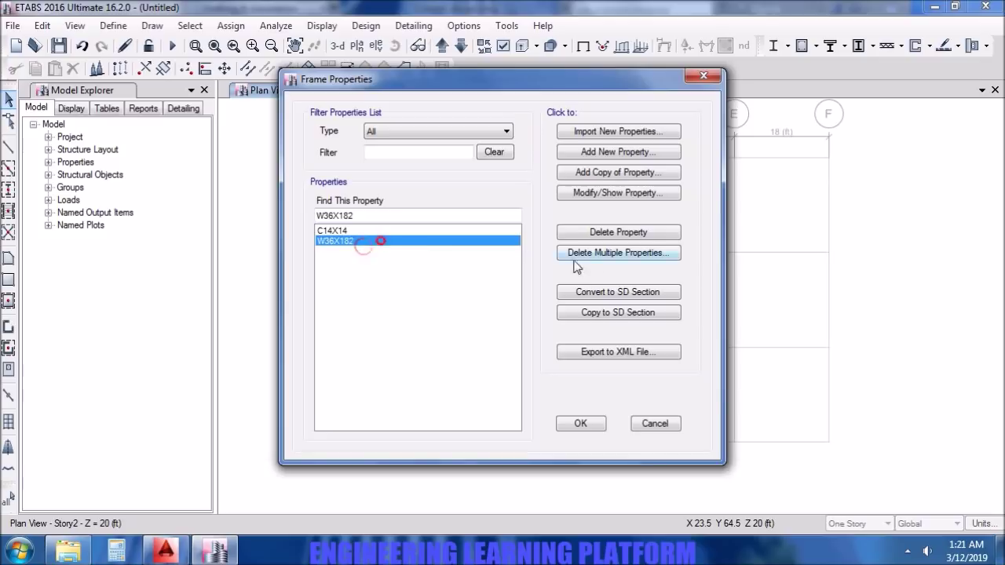
{"action": "left_click", "coordinate": [624, 233]}
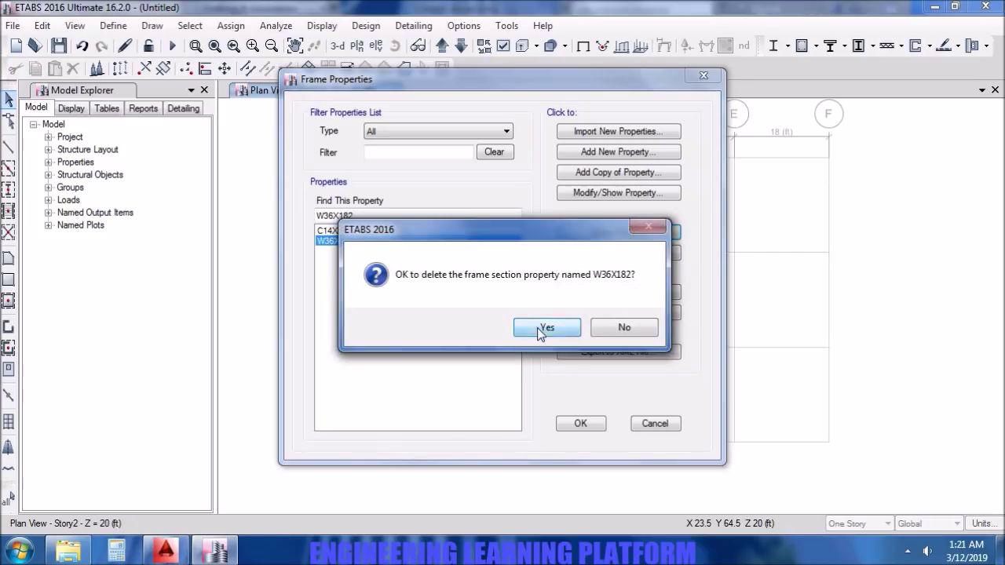
{"action": "left_click", "coordinate": [541, 329]}
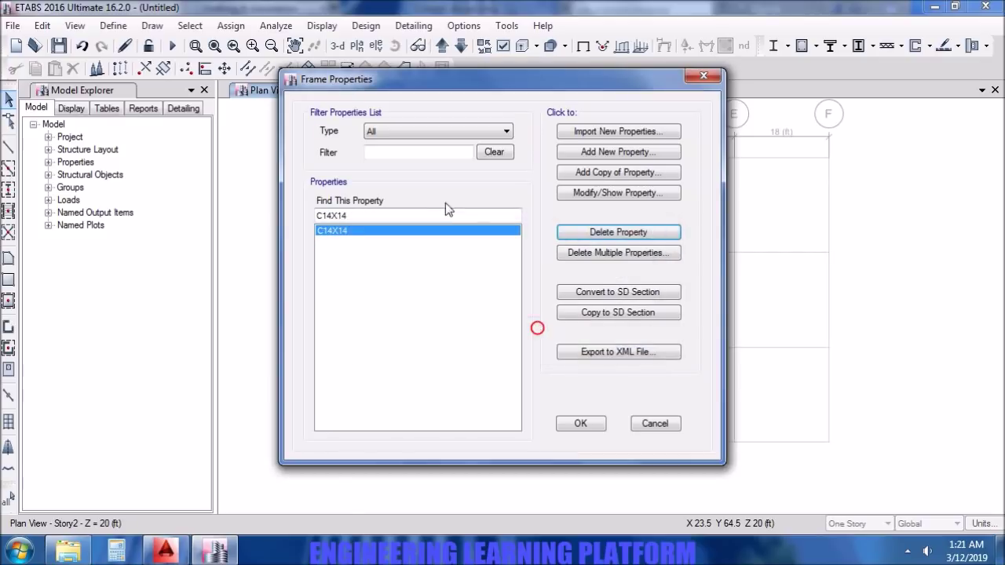
Add a copy of the C14X14 section named C18X18 with a depth and width of 18 in.
{"action": "left_click", "coordinate": [620, 174]}
{"action": "type", "text": "C18X18"}
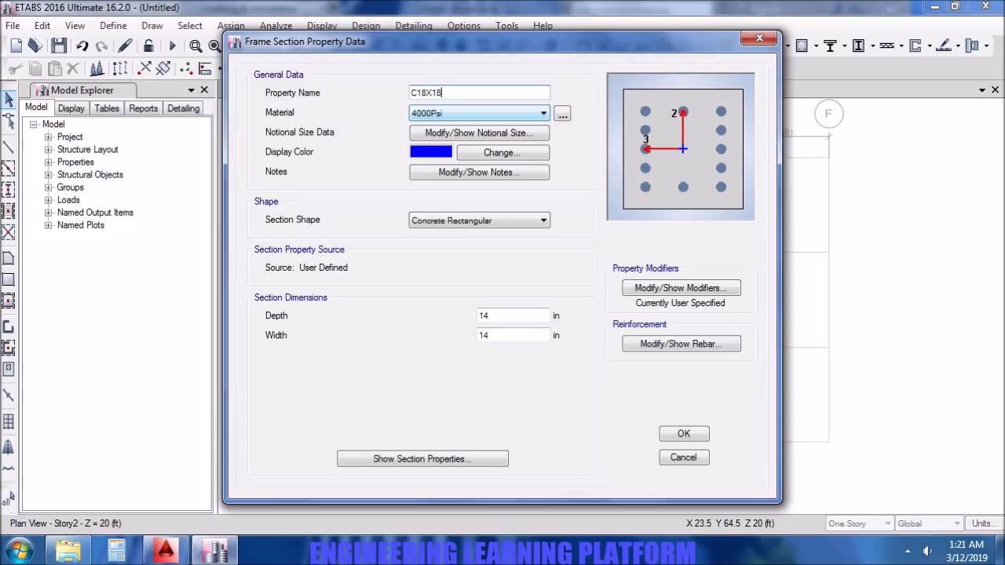
{"action": "double_click", "coordinate": [528, 315]}
{"action": "type", "text": "1"}
{"action": "double_click", "coordinate": [516, 335]}
{"action": "type", "text": "18"}
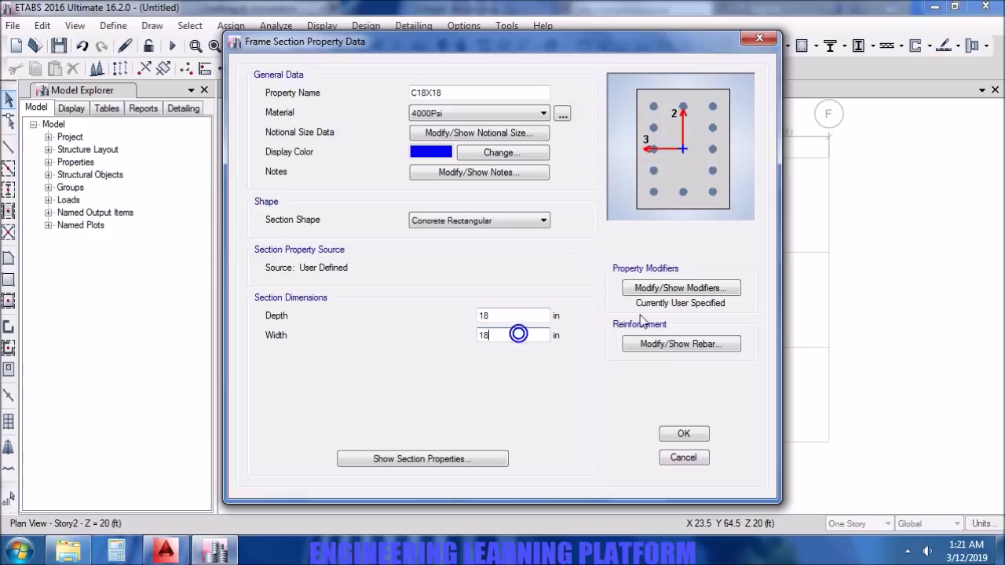
Review the stiffness modifiers and column reinforcement data of C18X18, keep them and accept the section.
{"action": "left_click", "coordinate": [680, 288]}
{"action": "left_click", "coordinate": [460, 397]}
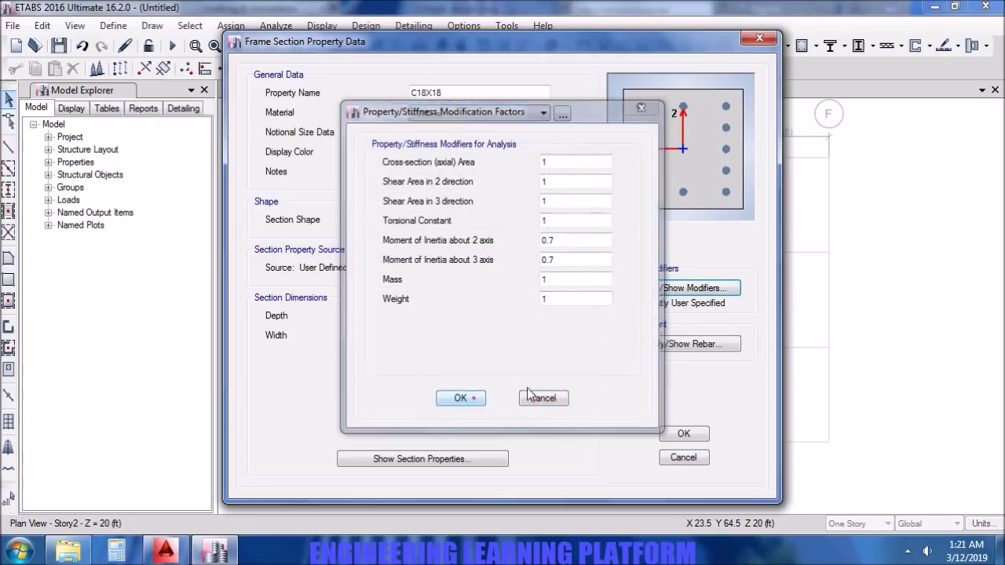
{"action": "left_click", "coordinate": [709, 343]}
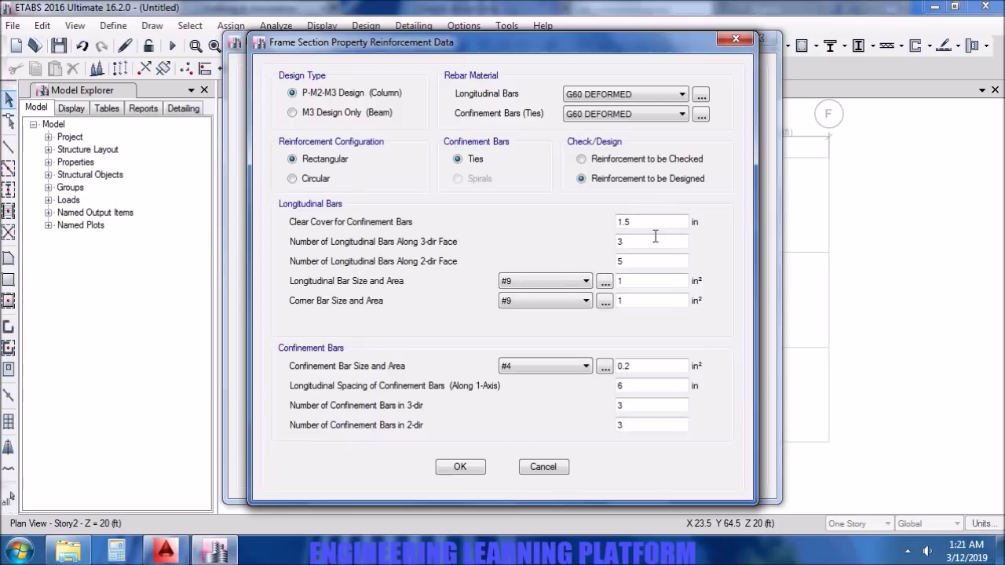
{"action": "left_click", "coordinate": [460, 468]}
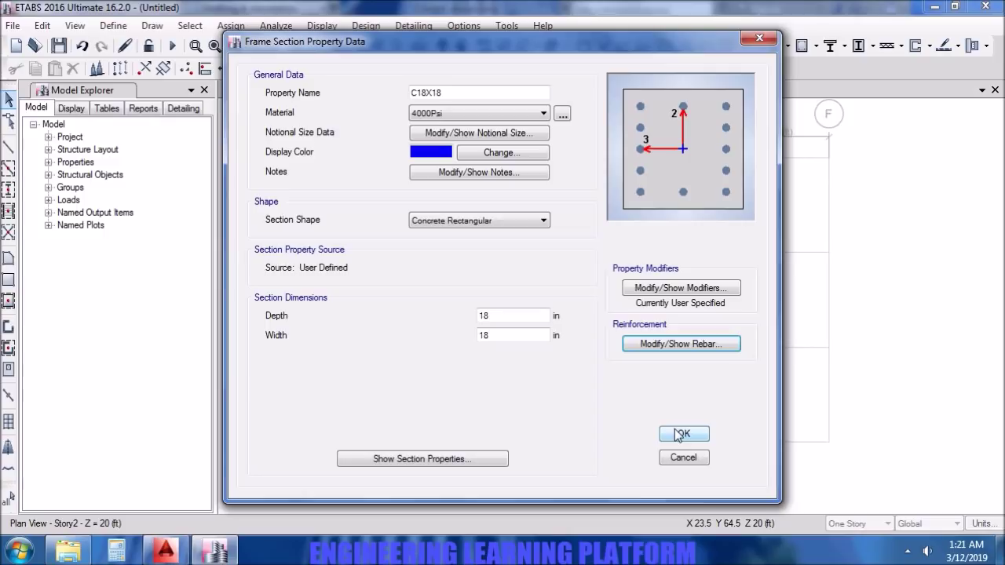
{"action": "left_click", "coordinate": [680, 434]}
Add a copy of the C18X18 section named C21X21 with a depth and width of 21 in.
{"action": "left_click", "coordinate": [611, 175]}
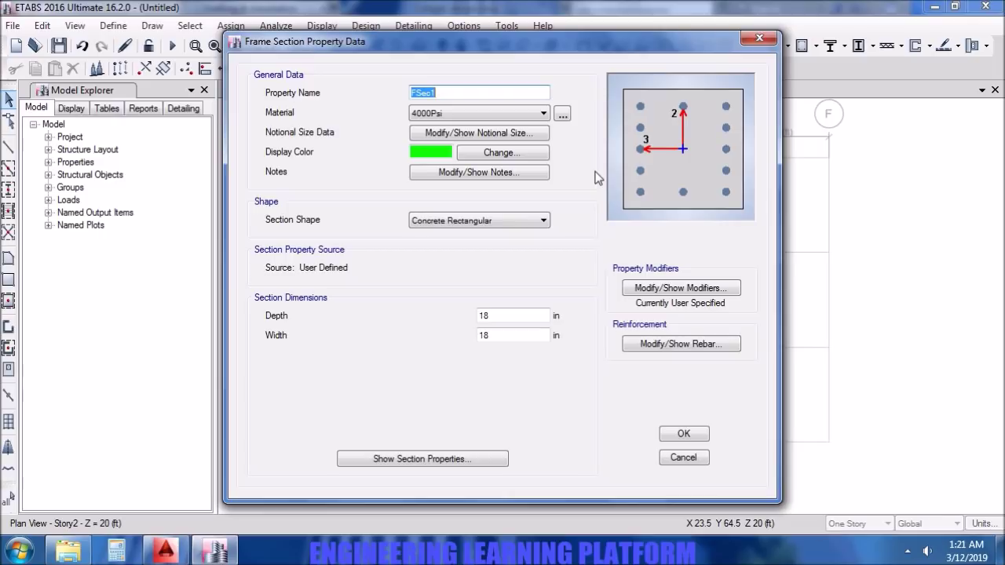
{"action": "type", "text": "C"}
{"action": "double_click", "coordinate": [506, 313]}
{"action": "type", "text": "21"}
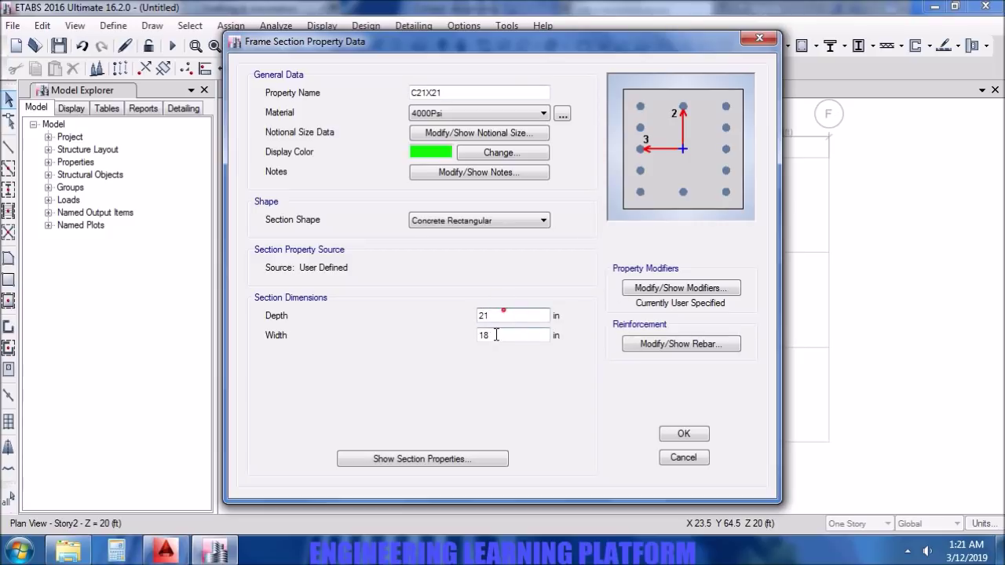
{"action": "double_click", "coordinate": [495, 334]}
{"action": "type", "text": "21"}
Review the stiffness modifiers and column reinforcement data of C21X21, keep them and accept the section.
{"action": "left_click", "coordinate": [668, 288]}
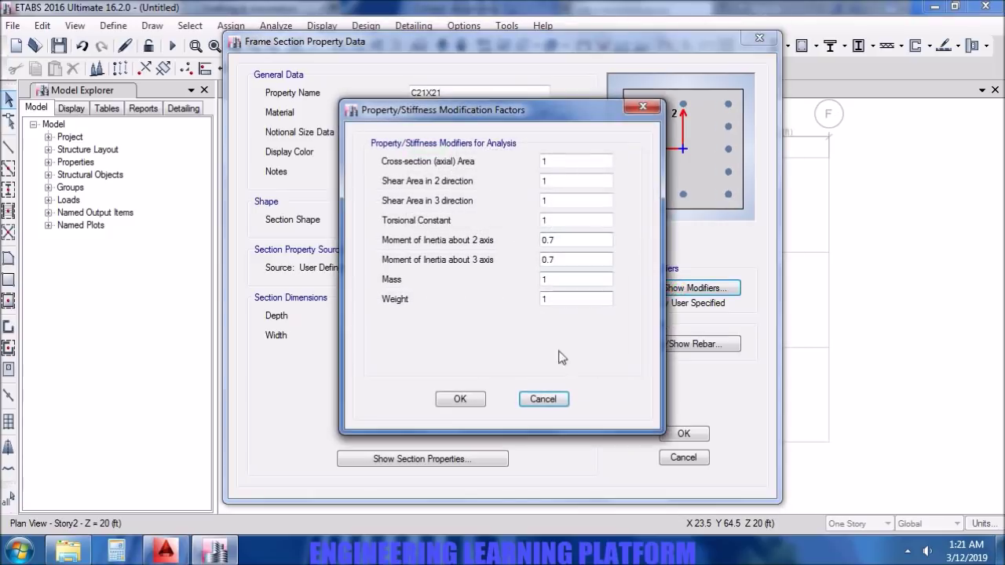
{"action": "left_click", "coordinate": [460, 399]}
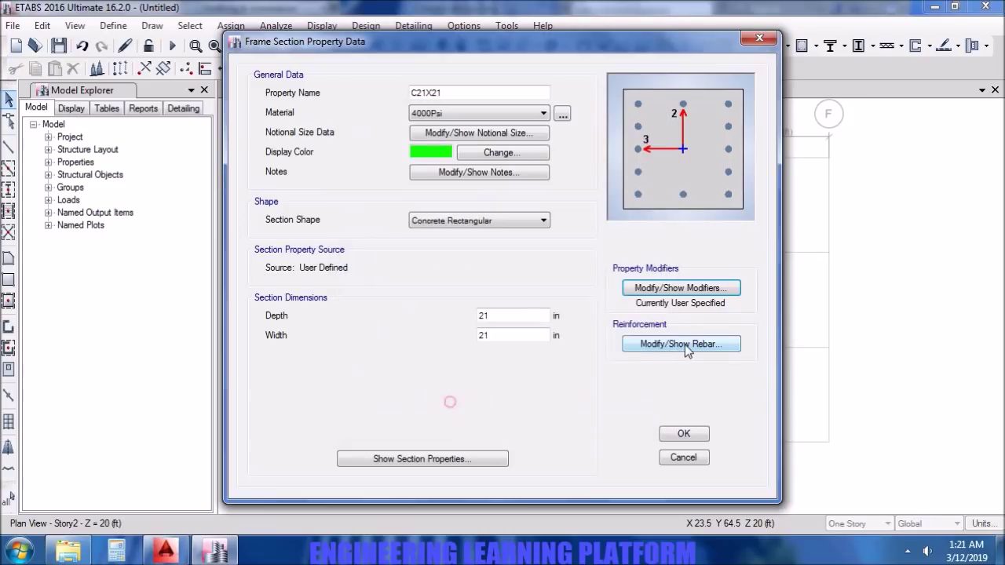
{"action": "left_click", "coordinate": [682, 344]}
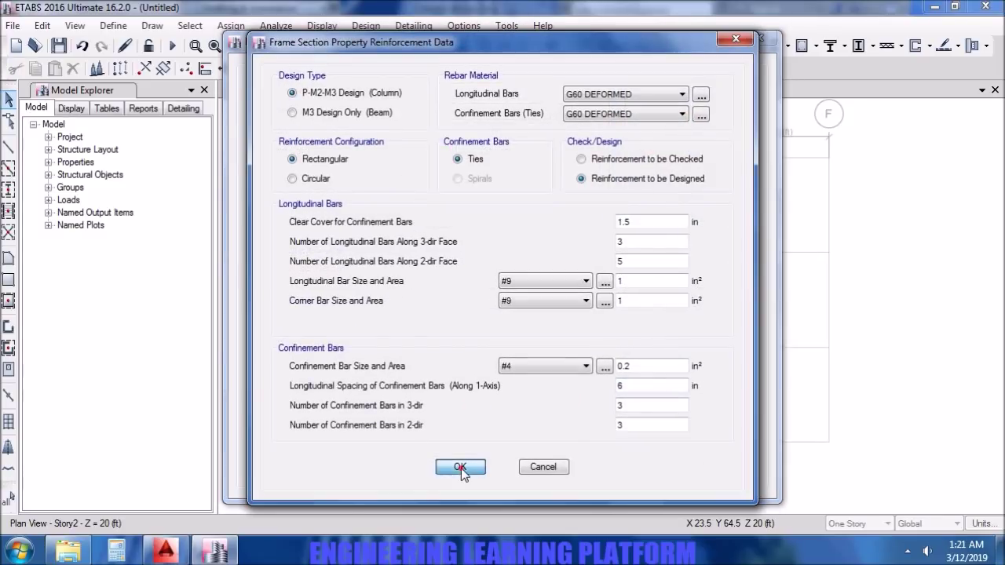
{"action": "left_click", "coordinate": [461, 467]}
{"action": "left_click", "coordinate": [668, 434]}
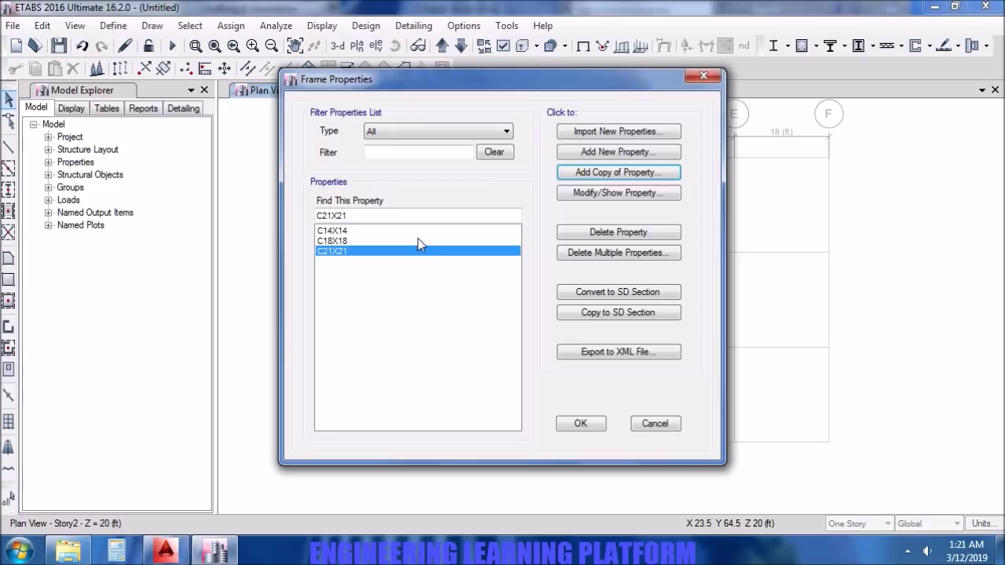
Add a concrete rectangular section named B12X12 with 4000Psi material and a depth and width of 12 in.
{"action": "left_click", "coordinate": [636, 153]}
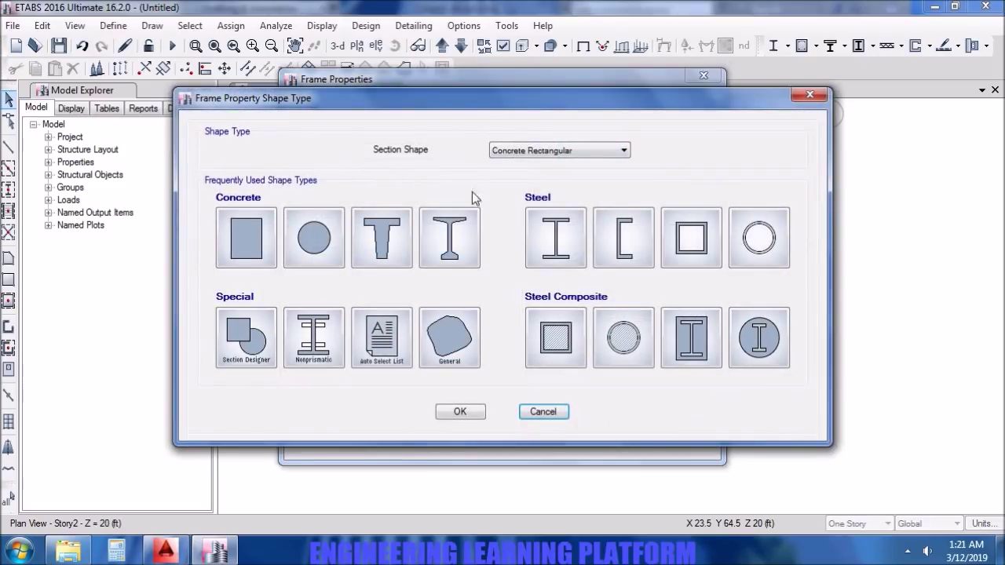
{"action": "left_click", "coordinate": [260, 230]}
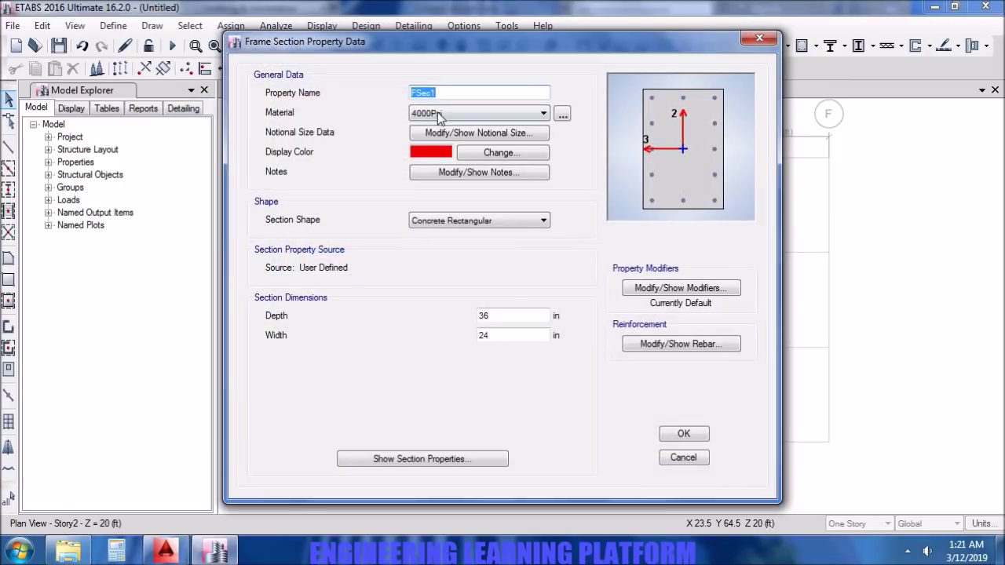
{"action": "type", "text": "B12"}
{"action": "double_click", "coordinate": [504, 315]}
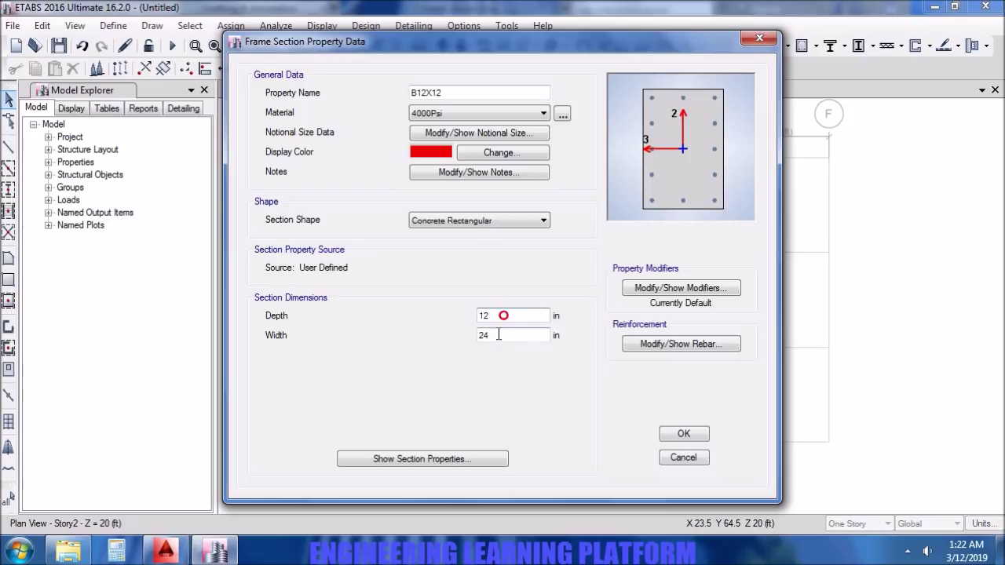
{"action": "double_click", "coordinate": [500, 336]}
{"action": "type", "text": "12"}
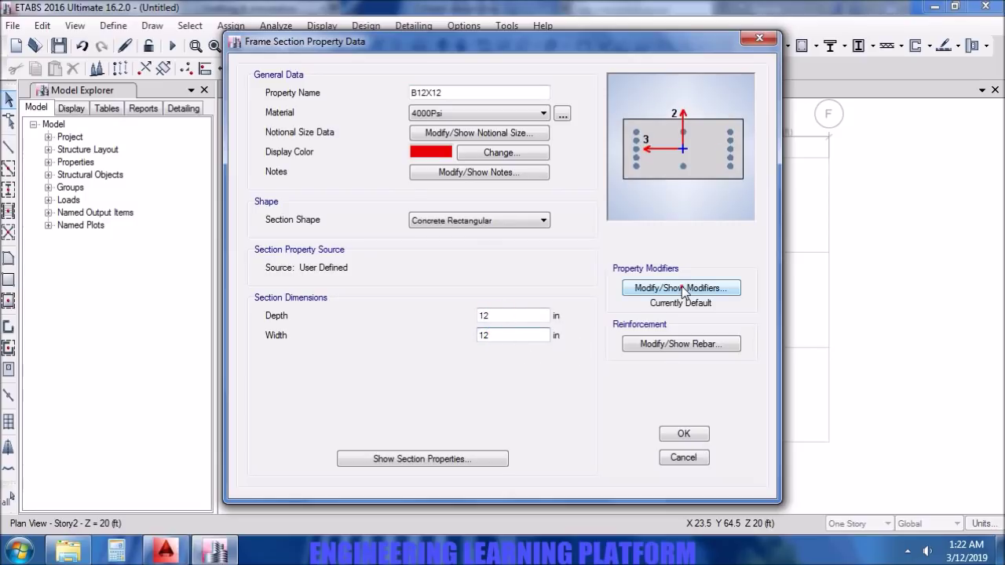
Set B12X12's stiffness modifiers to 0.001 for the torsional constant and 0.35 for moment of inertia about the 2 and 3 axes.
{"action": "left_click", "coordinate": [681, 287]}
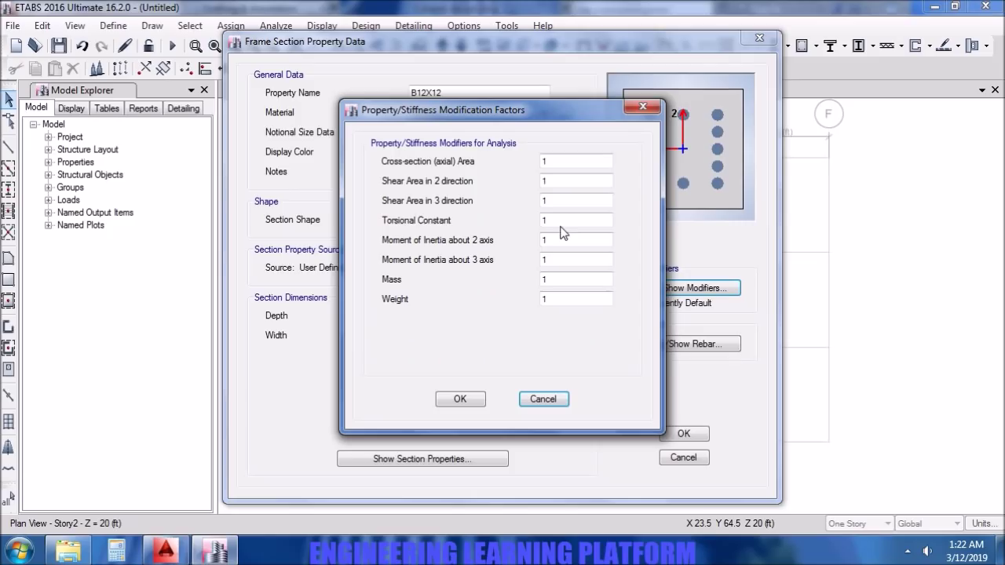
{"action": "double_click", "coordinate": [564, 218]}
{"action": "type", "text": "0.001"}
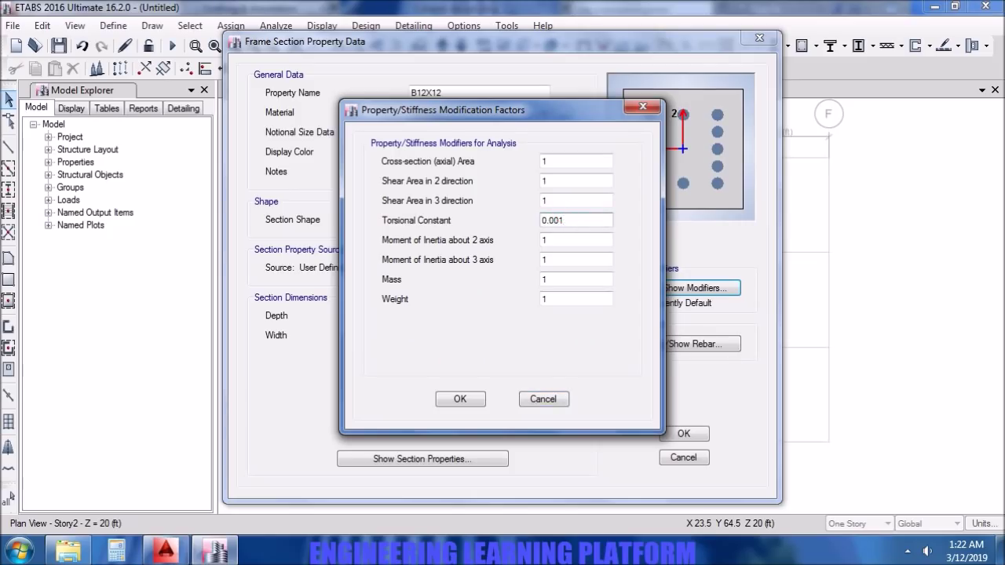
{"action": "left_click", "coordinate": [607, 240]}
{"action": "key", "text": "BackSpace"}
{"action": "type", "text": "0"}
{"action": "double_click", "coordinate": [592, 259]}
{"action": "type", "text": "0.35"}
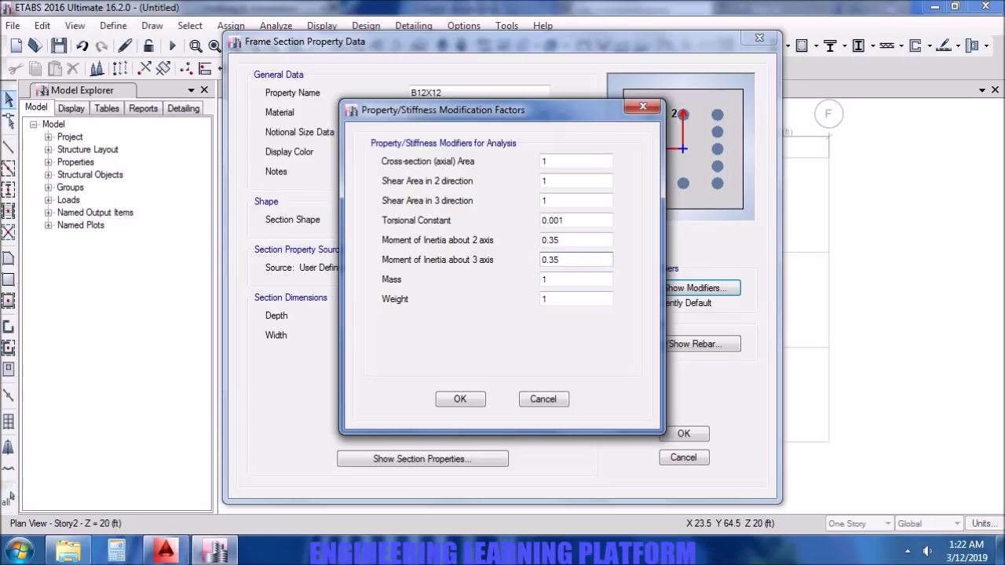
{"action": "left_click", "coordinate": [459, 400]}
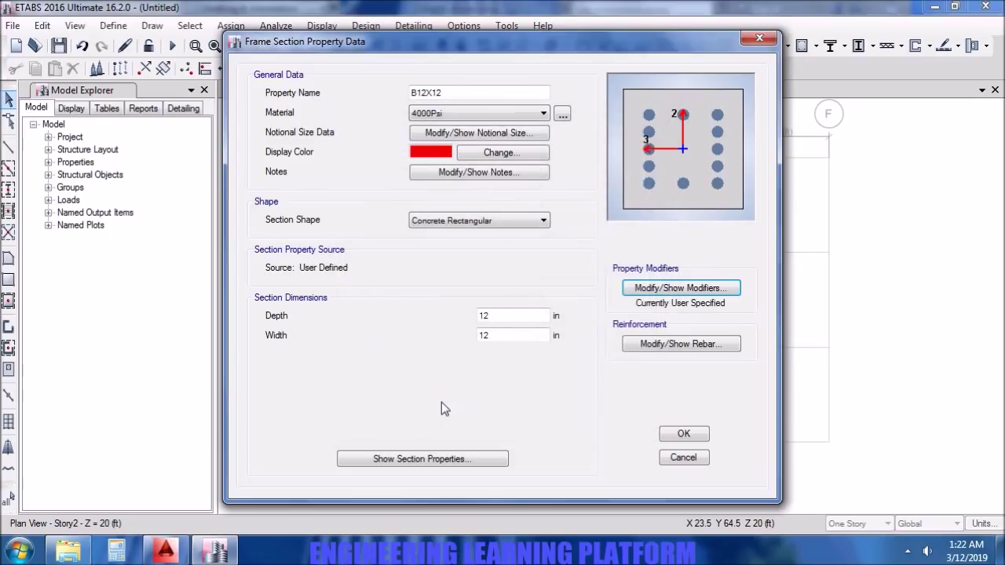
Set the B12X12 reinforcement design type to M3 Design Only (Beam) and accept the section.
{"action": "left_click", "coordinate": [689, 342]}
{"action": "left_click", "coordinate": [340, 113]}
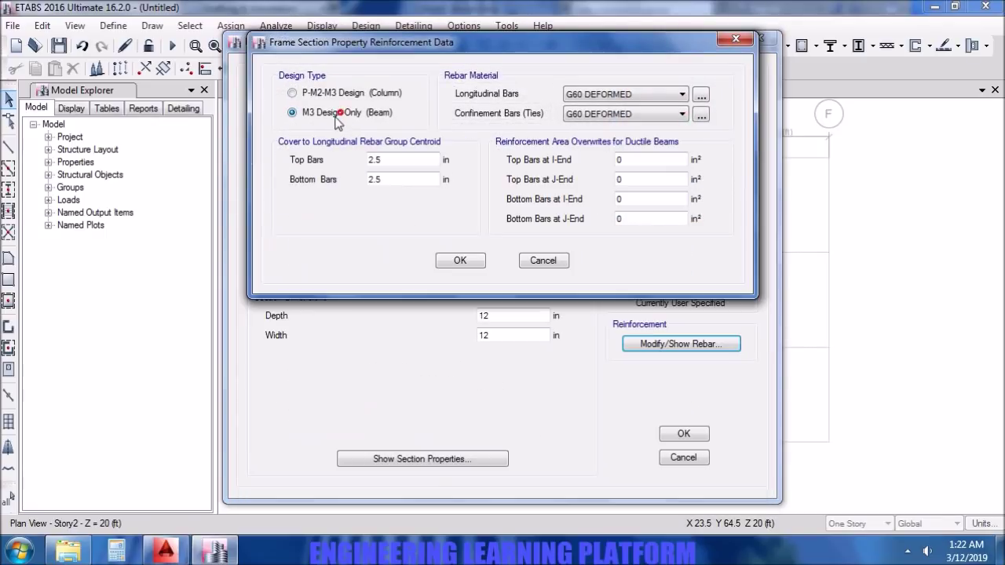
{"action": "left_click", "coordinate": [460, 261]}
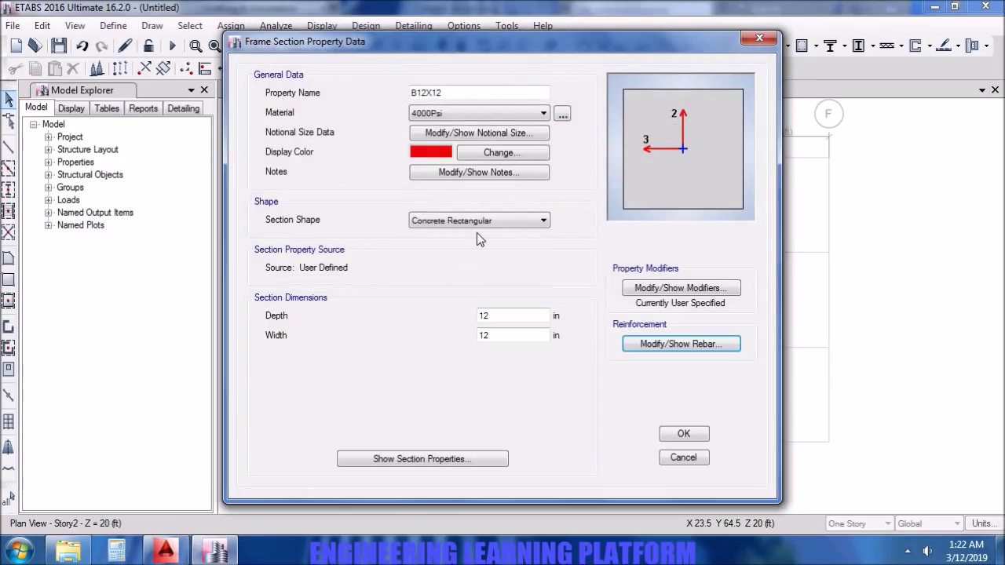
{"action": "left_click", "coordinate": [683, 433]}
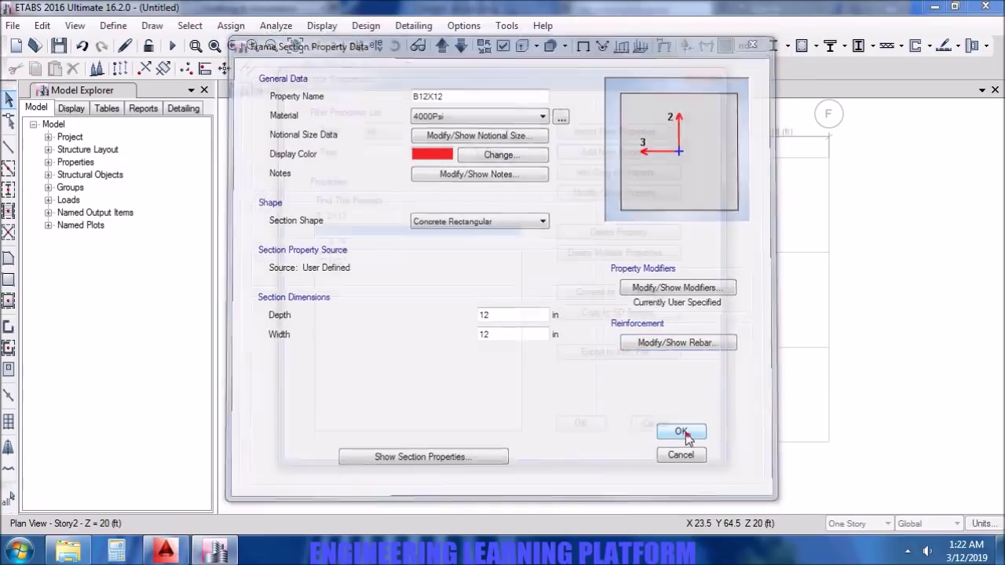
Add a new auto select frame section list named AUTOSELECT with the Concrete design type.
{"action": "left_click", "coordinate": [369, 241]}
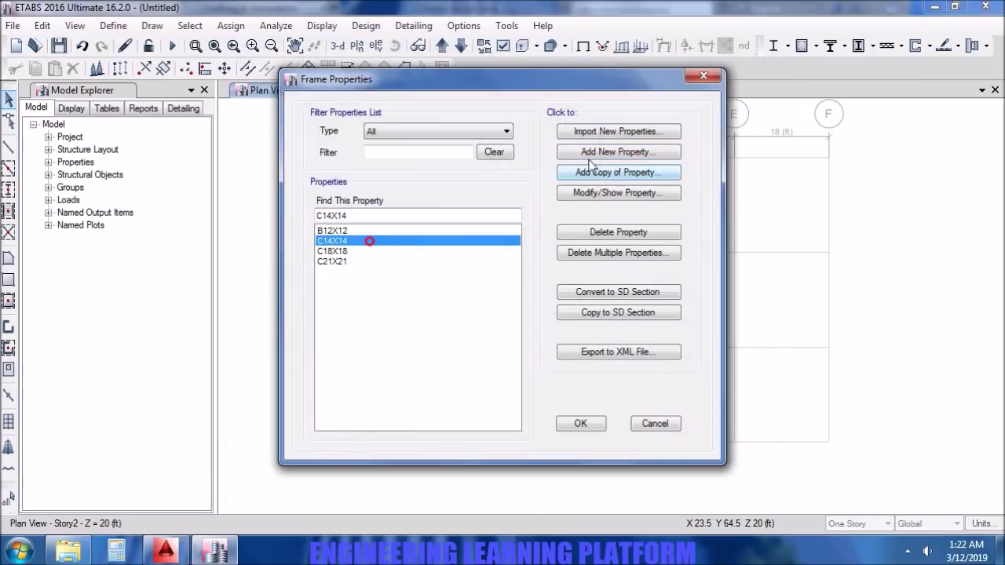
{"action": "left_click", "coordinate": [619, 152]}
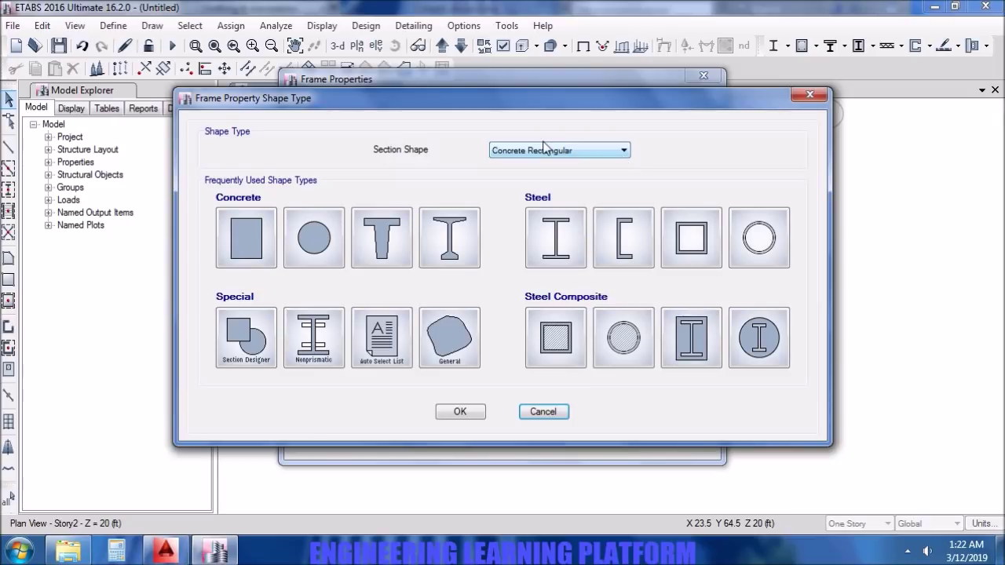
{"action": "left_click", "coordinate": [399, 350]}
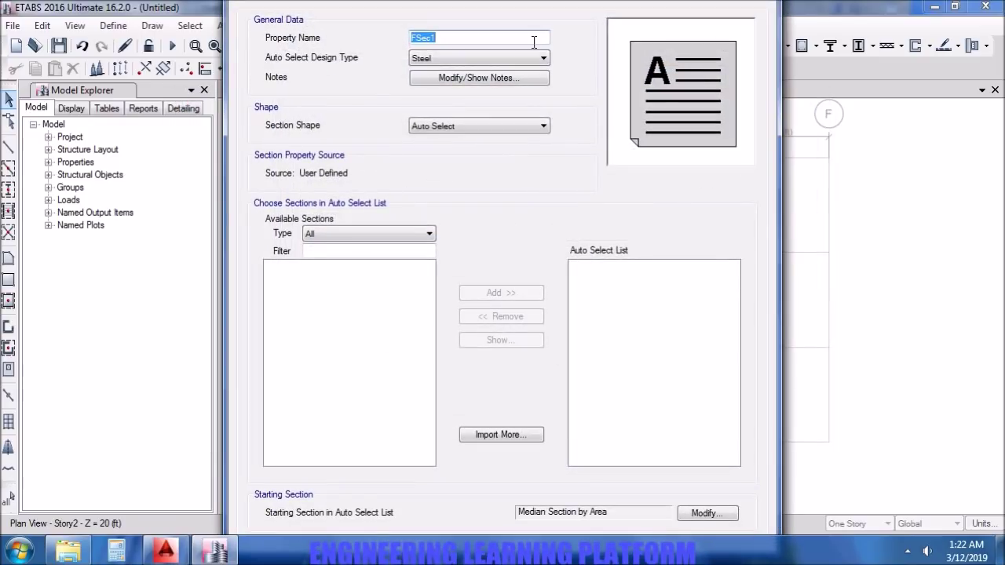
{"action": "type", "text": "AUTOSELECT"}
{"action": "left_click", "coordinate": [495, 58]}
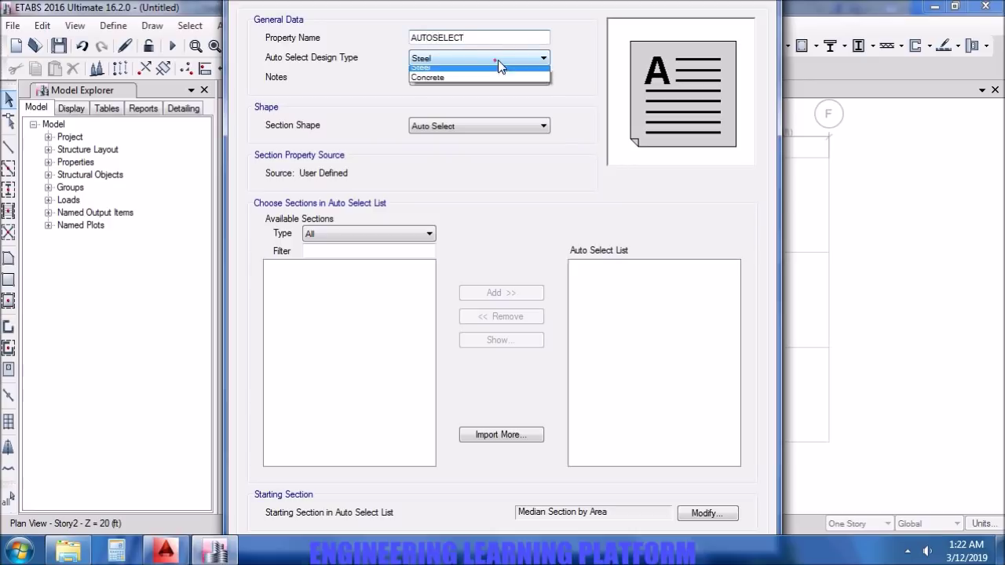
{"action": "left_click", "coordinate": [491, 80]}
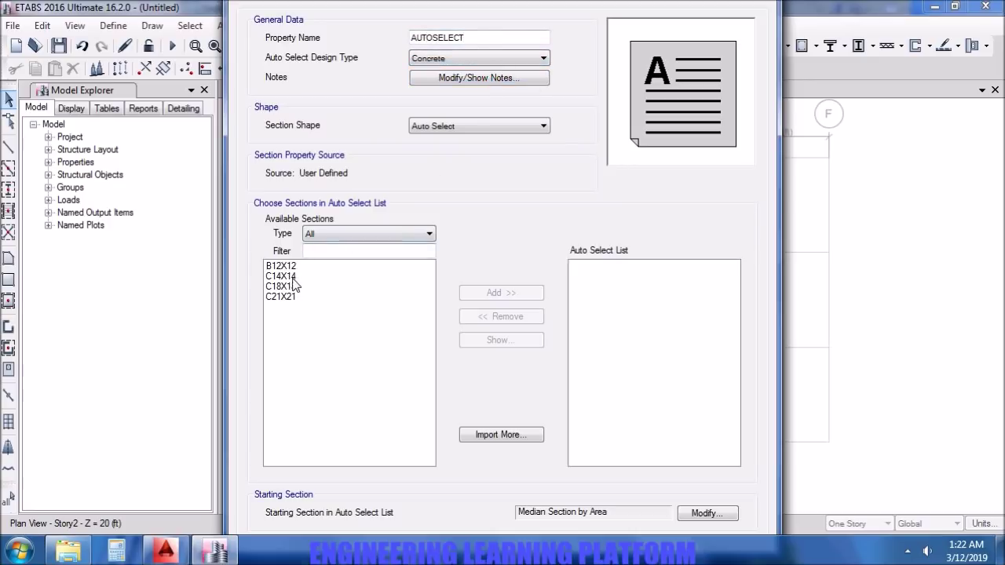
Put C14X14, C18X18 and C21X21 in the auto select list, keep Median Section by Area as starting section, and accept the frame properties.
{"action": "left_click_drag", "start_coordinate": [289, 278], "coordinate": [285, 322]}
{"action": "left_click", "coordinate": [522, 293]}
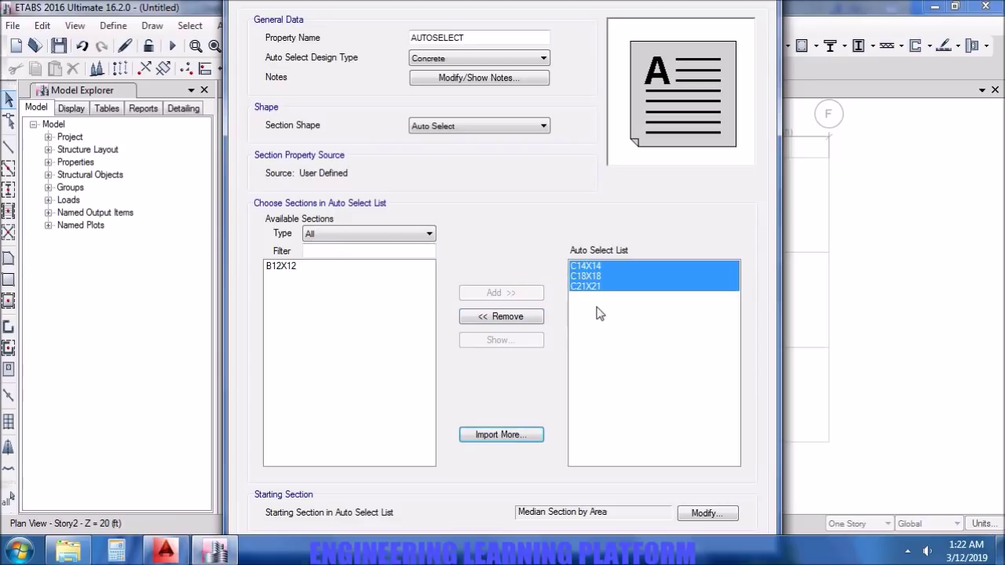
{"action": "left_click", "coordinate": [707, 513]}
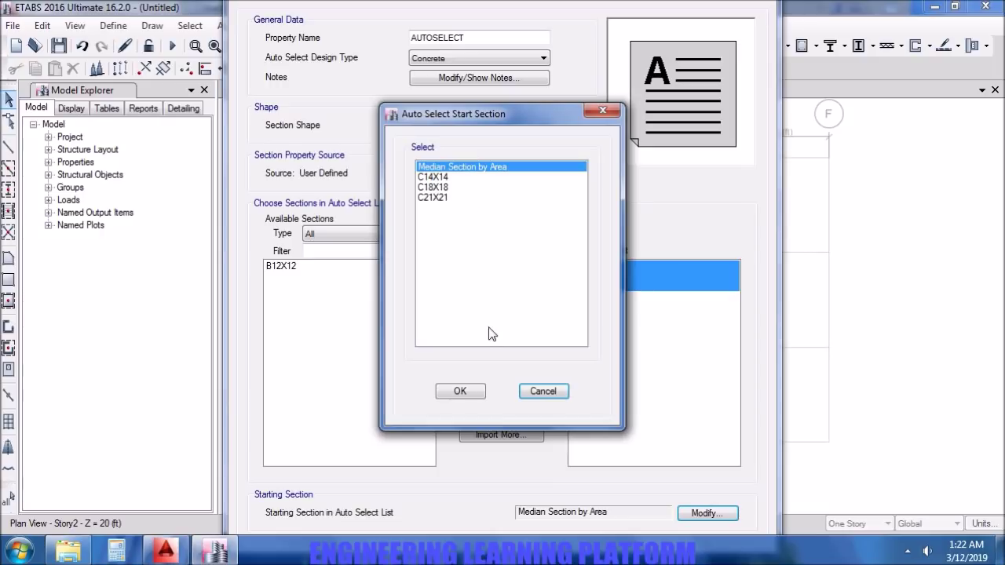
{"action": "left_click", "coordinate": [463, 392]}
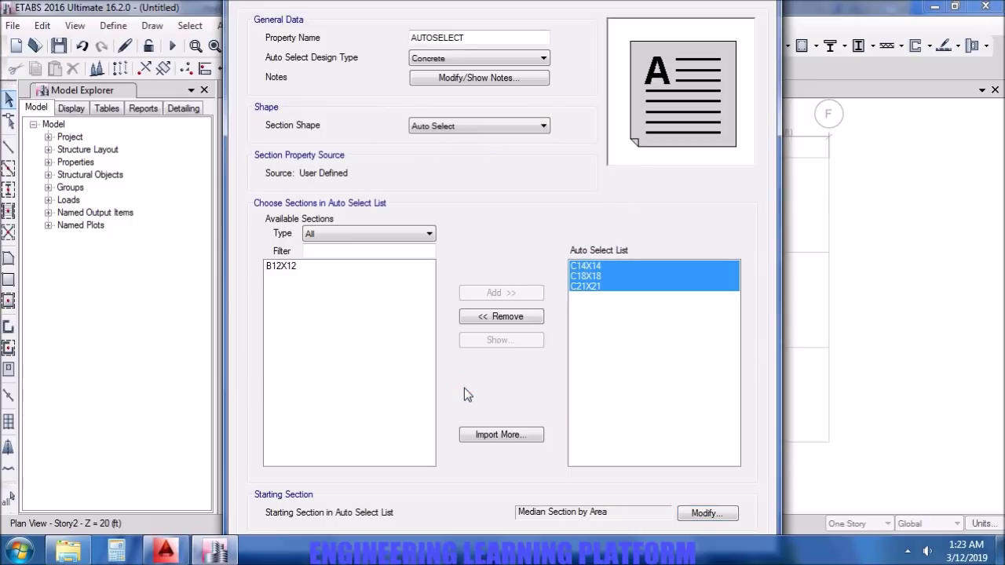
{"action": "key", "text": "Return"}
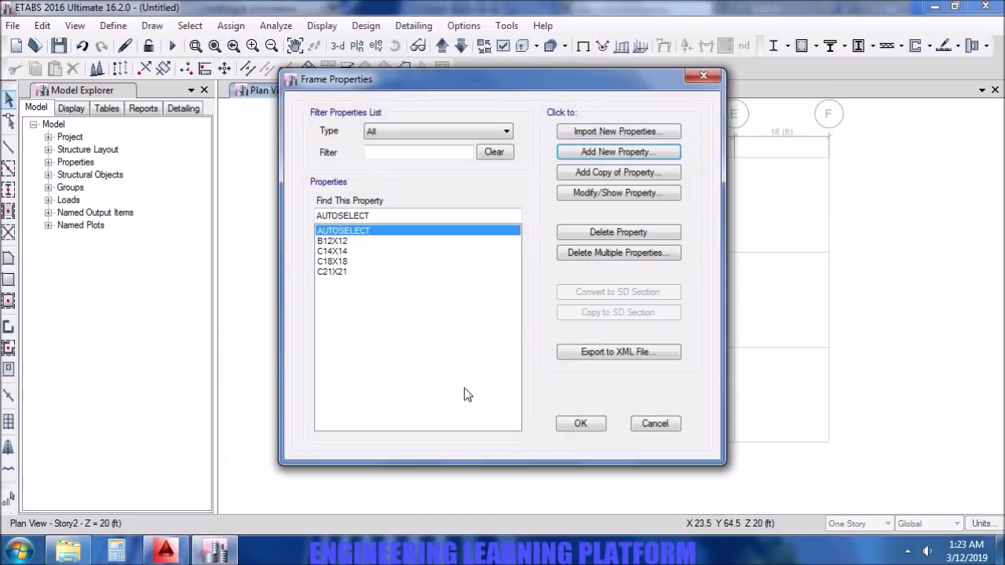
{"action": "left_click", "coordinate": [580, 424]}
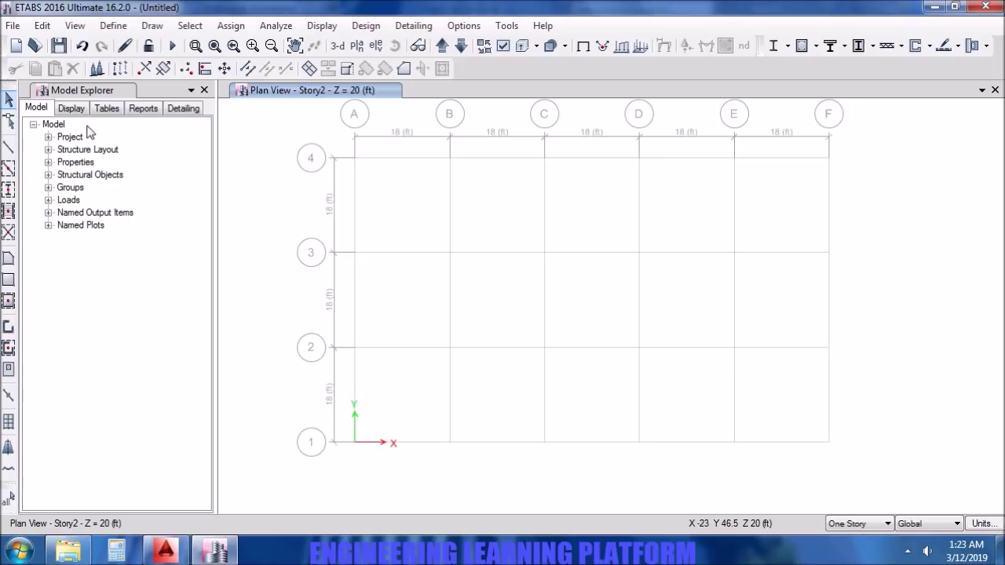
Reopen the frame section properties and add a copy of C14X14 named C14X14 INTERIOR.
{"action": "left_click", "coordinate": [114, 26]}
{"action": "mouse_move", "coordinate": [206, 72]}
{"action": "left_click", "coordinate": [382, 73]}
{"action": "left_click", "coordinate": [366, 242]}
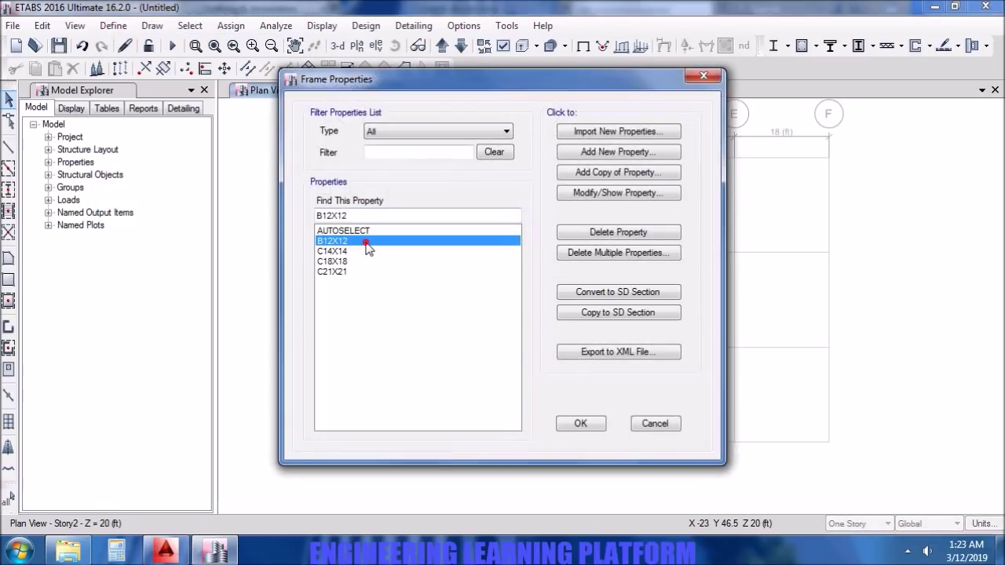
{"action": "left_click", "coordinate": [354, 252]}
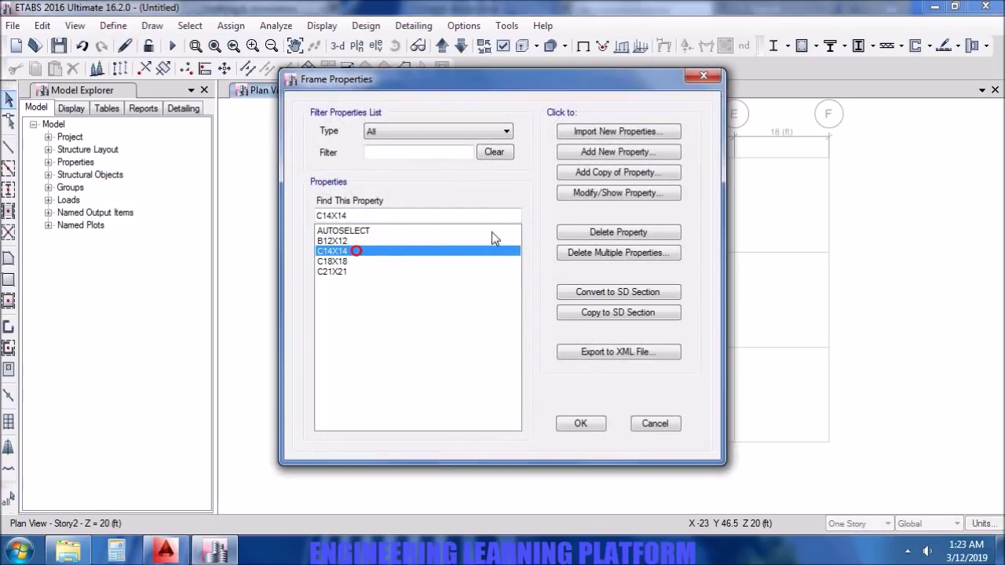
{"action": "left_click", "coordinate": [605, 173]}
{"action": "type", "text": "C14X14 INTERIOR"}
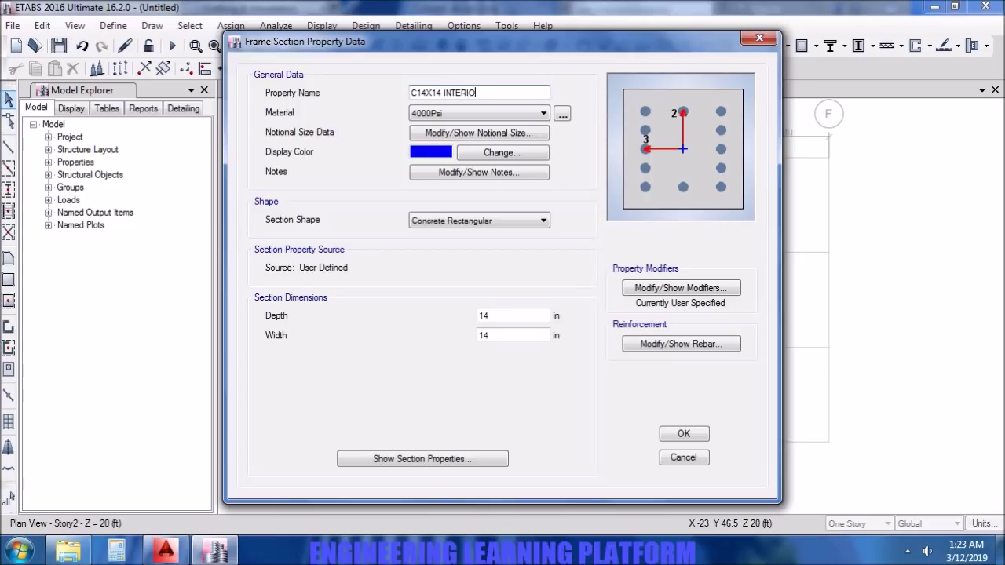
{"action": "left_click", "coordinate": [684, 435]}
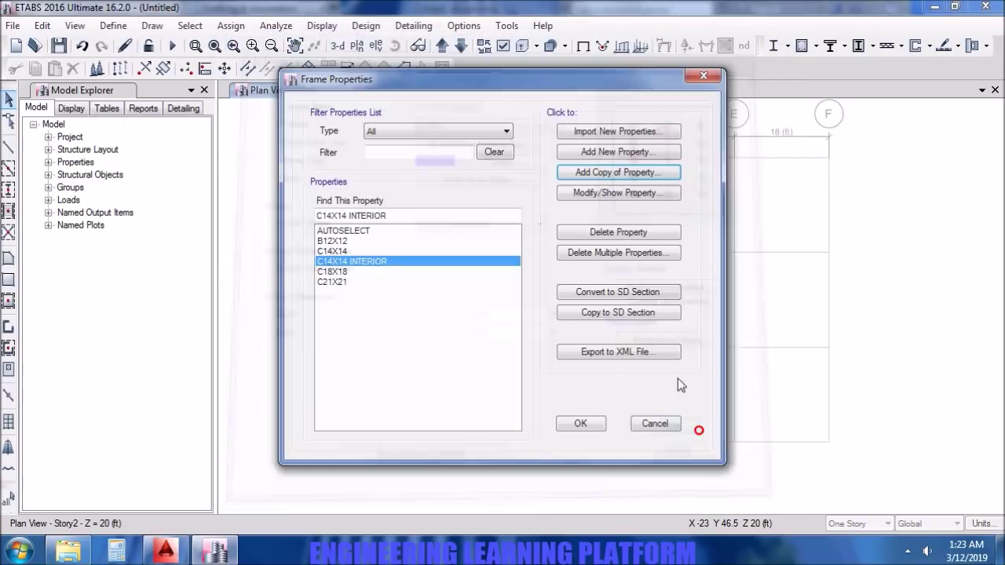
Add a copy of the C18X18 section named C18X18 INTERIOR.
{"action": "left_click", "coordinate": [358, 271]}
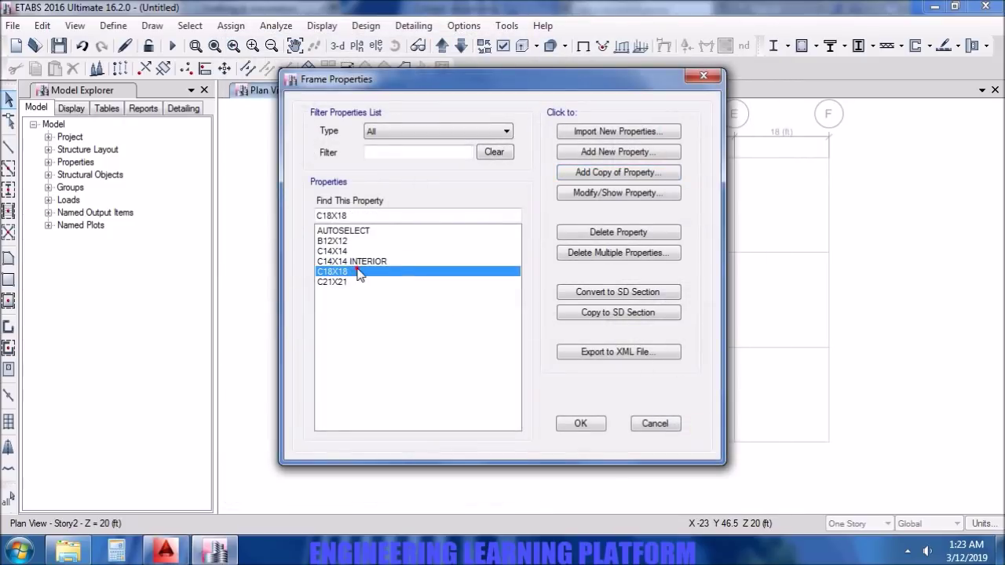
{"action": "left_click", "coordinate": [605, 173]}
{"action": "type", "text": "C18X18 INTERIOR"}
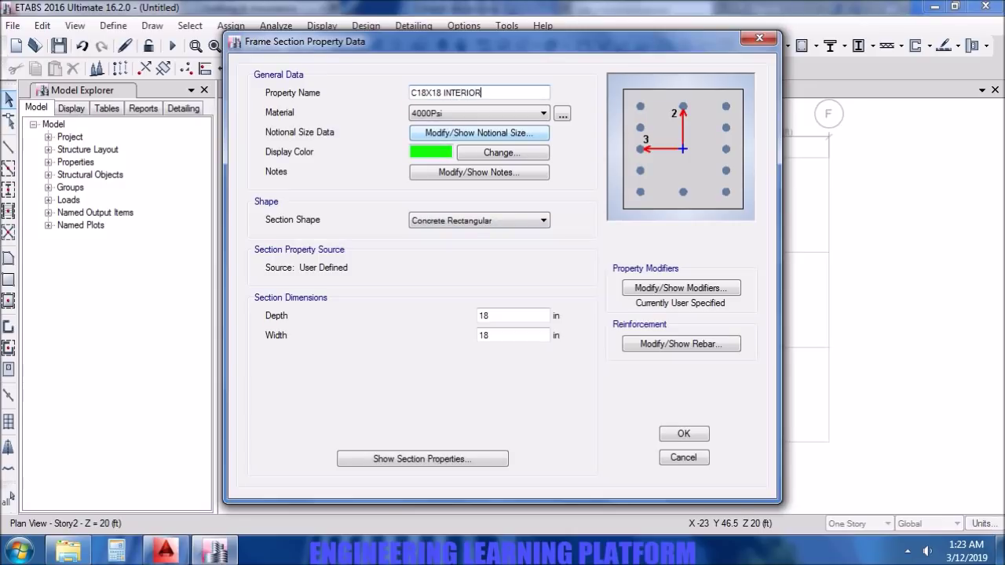
{"action": "left_click", "coordinate": [691, 433]}
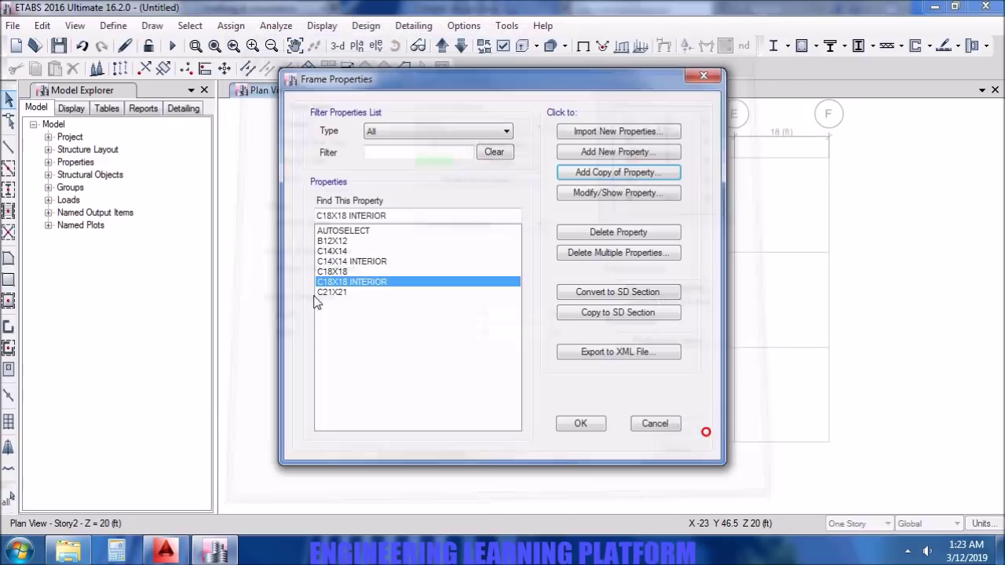
Add a copy of the C21X21 section named C21X21 INTERIOR.
{"action": "left_click", "coordinate": [337, 291]}
{"action": "left_click", "coordinate": [603, 172]}
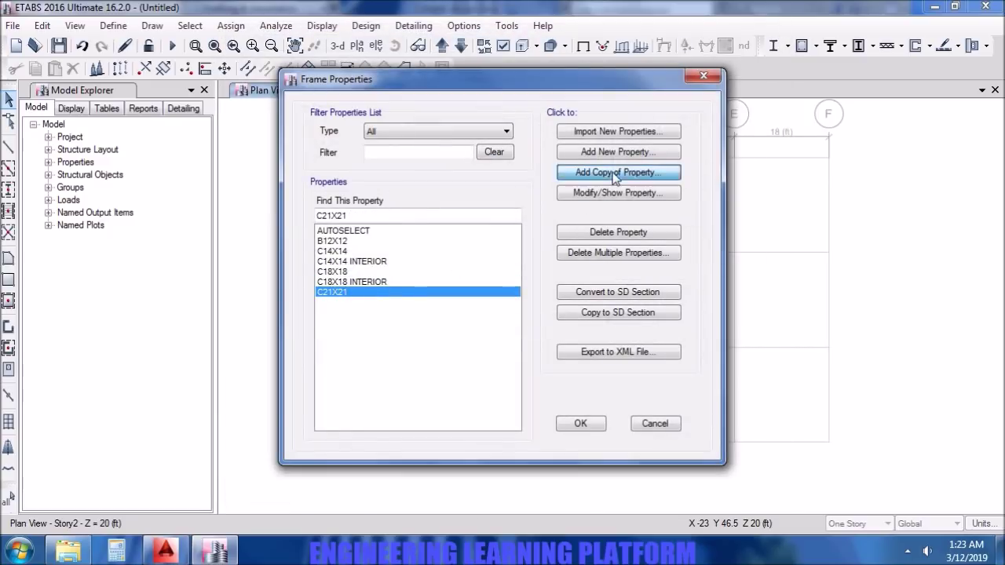
{"action": "type", "text": "C21X21 INTERIOR"}
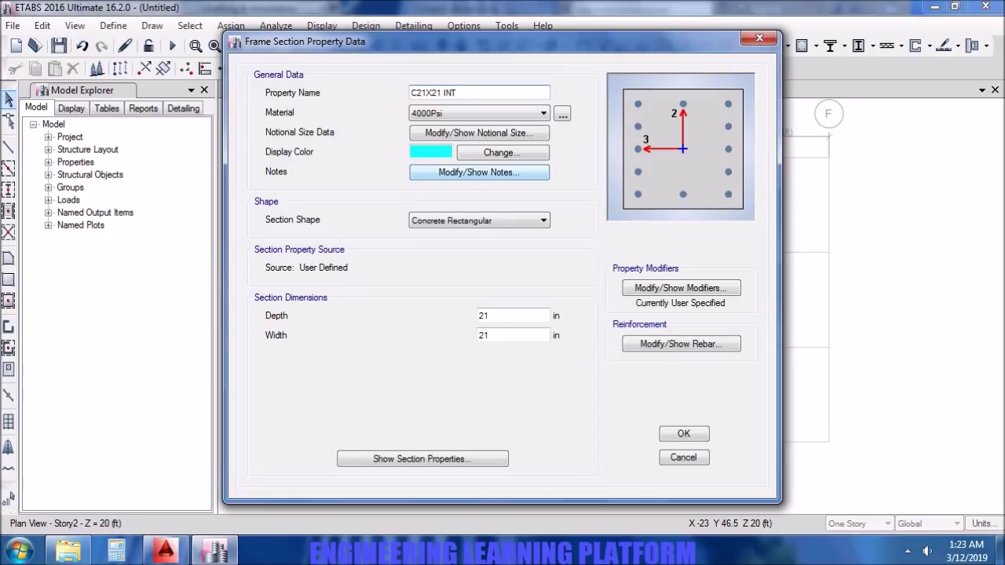
{"action": "left_click", "coordinate": [695, 434]}
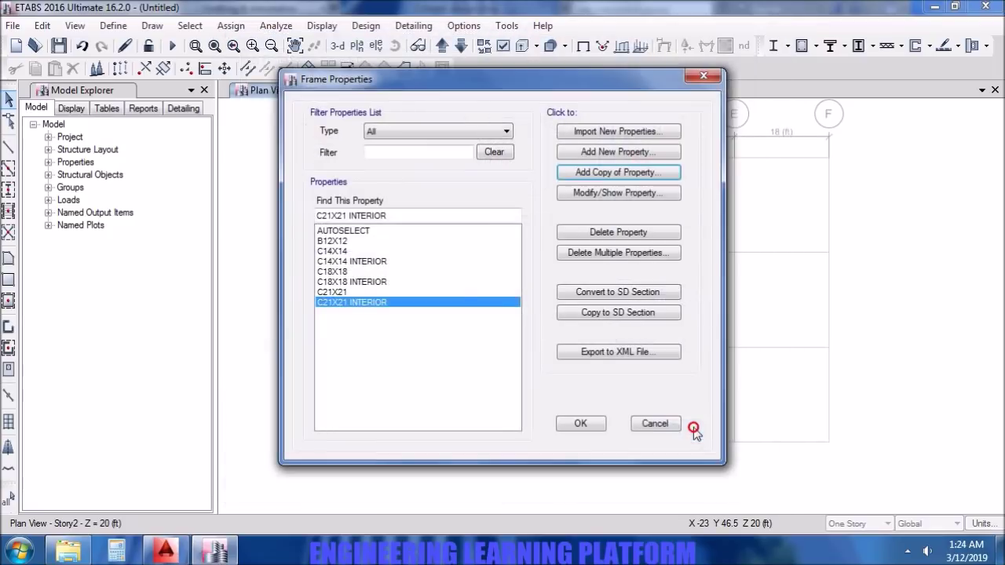
Rename the original C14X14 column section as C14X14 EXTERIOR.
{"action": "left_click", "coordinate": [357, 242]}
{"action": "left_click", "coordinate": [357, 250]}
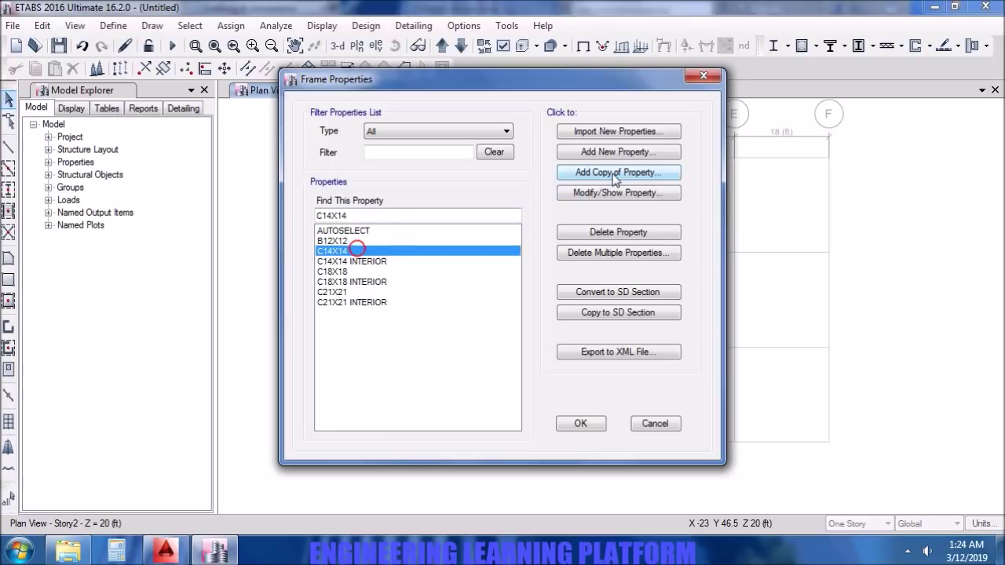
{"action": "left_click", "coordinate": [630, 194]}
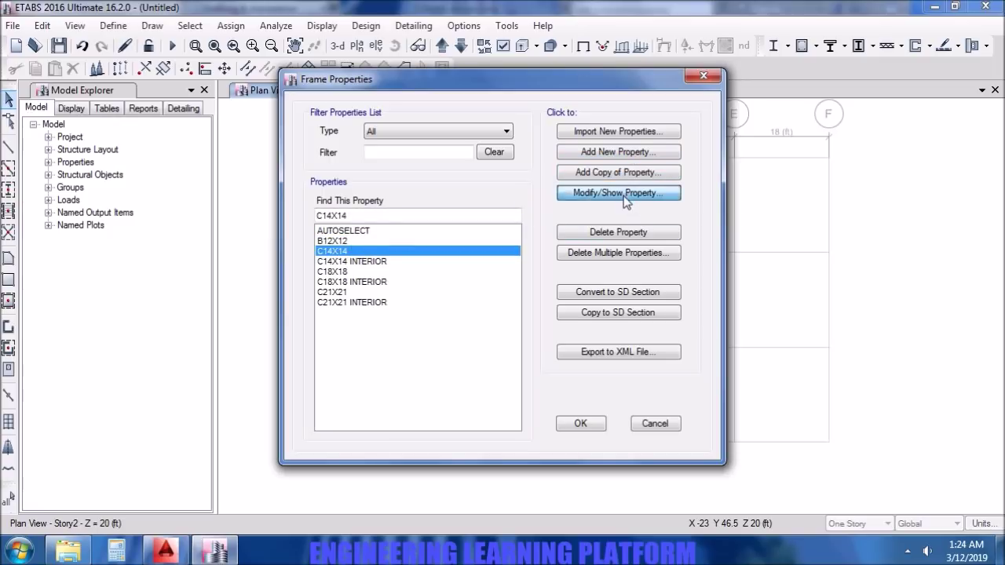
{"action": "left_click", "coordinate": [485, 94]}
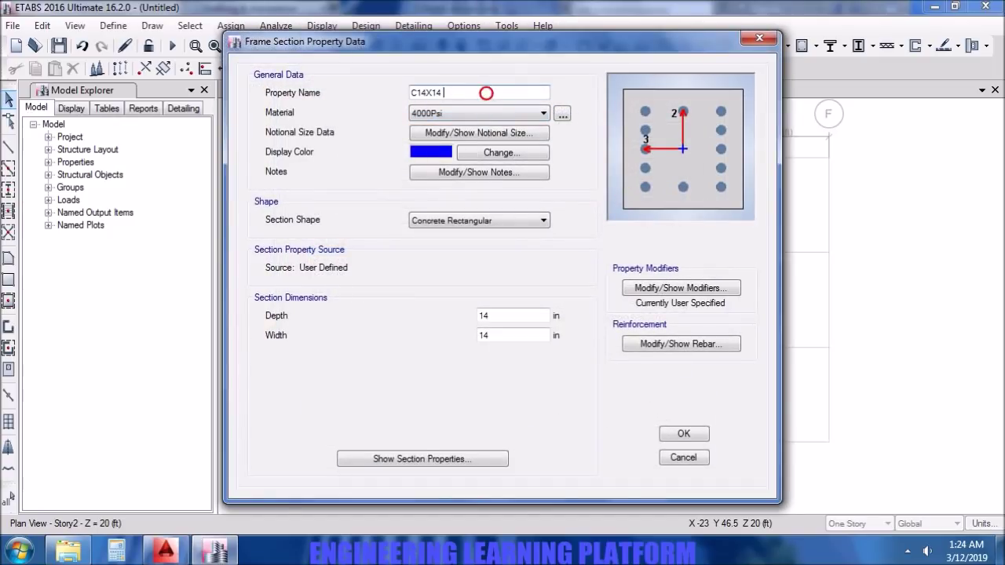
{"action": "type", "text": "EXTERIOR"}
{"action": "left_click", "coordinate": [701, 434]}
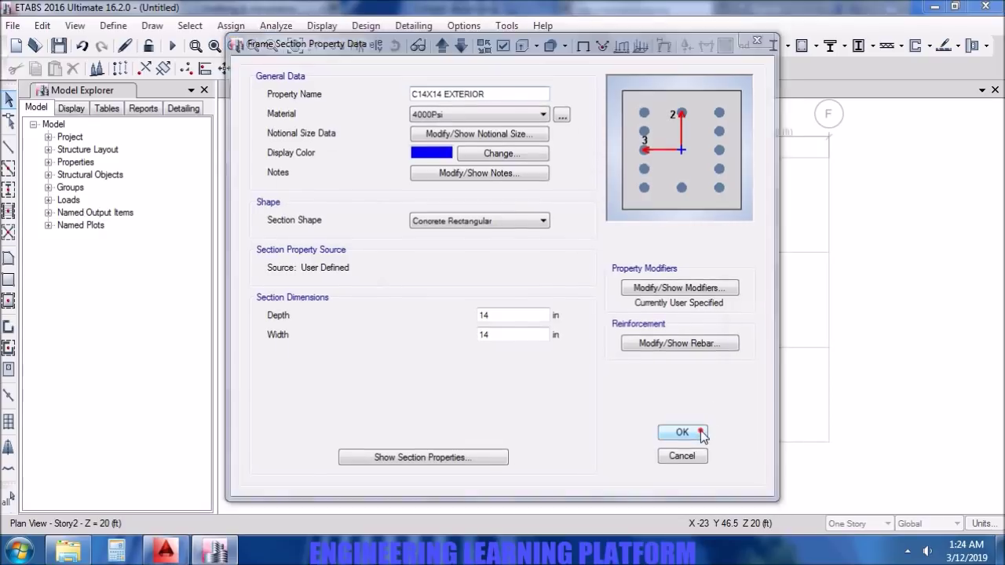
Rename the original C18X18 column section as C18X18 EXTERIOR.
{"action": "left_click", "coordinate": [369, 272]}
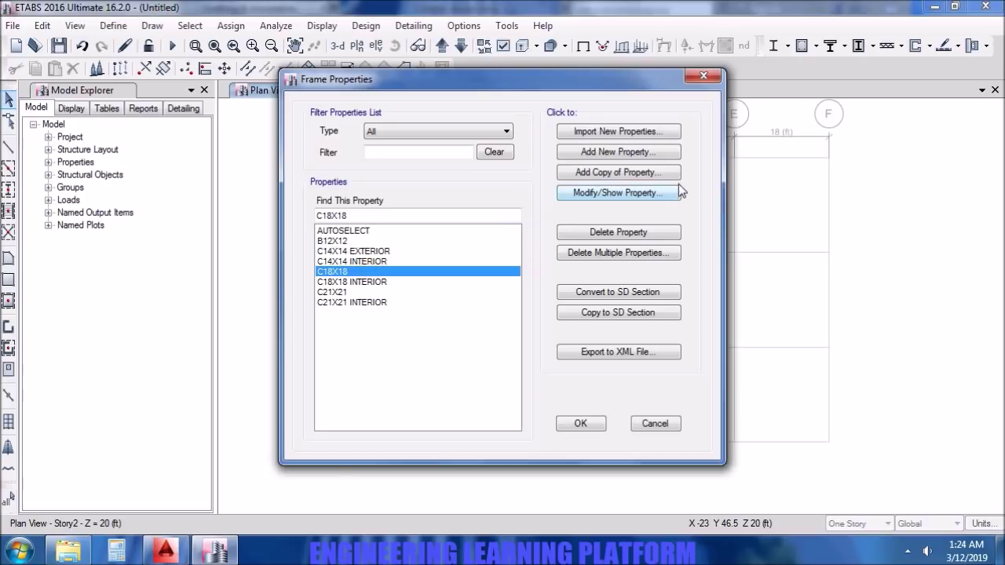
{"action": "left_click", "coordinate": [636, 196]}
{"action": "left_click", "coordinate": [496, 92]}
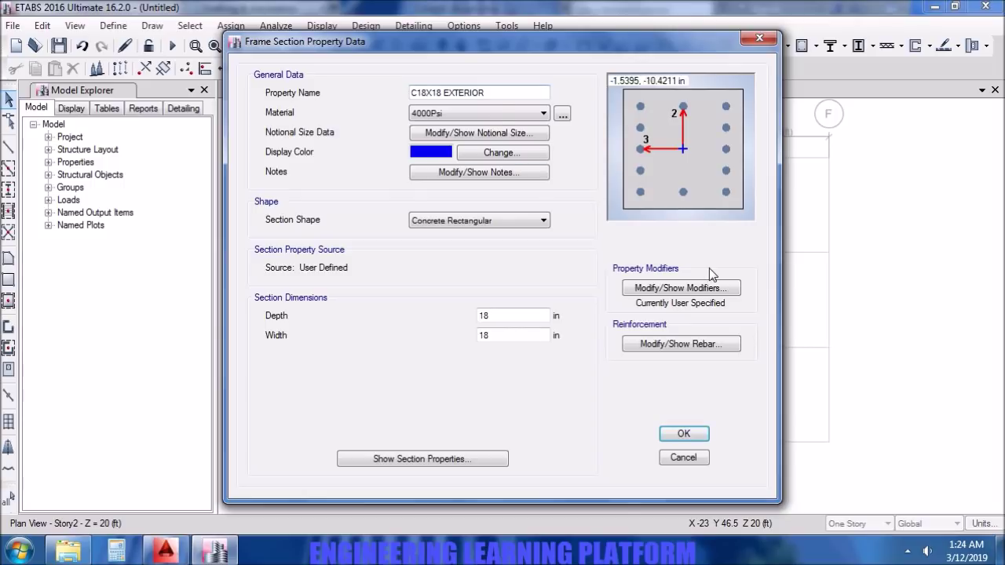
{"action": "left_click", "coordinate": [701, 434]}
Rename the original C21X21 column section as C21X21 EXTERIOR.
{"action": "left_click", "coordinate": [369, 292]}
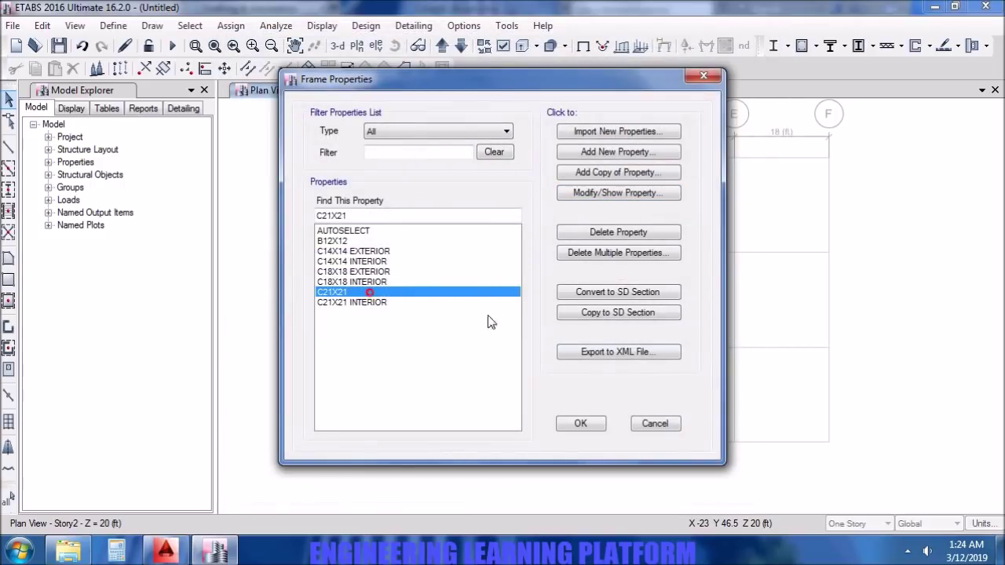
{"action": "left_click", "coordinate": [642, 193]}
{"action": "left_click", "coordinate": [460, 92]}
{"action": "type", "text": "EXTERIOR"}
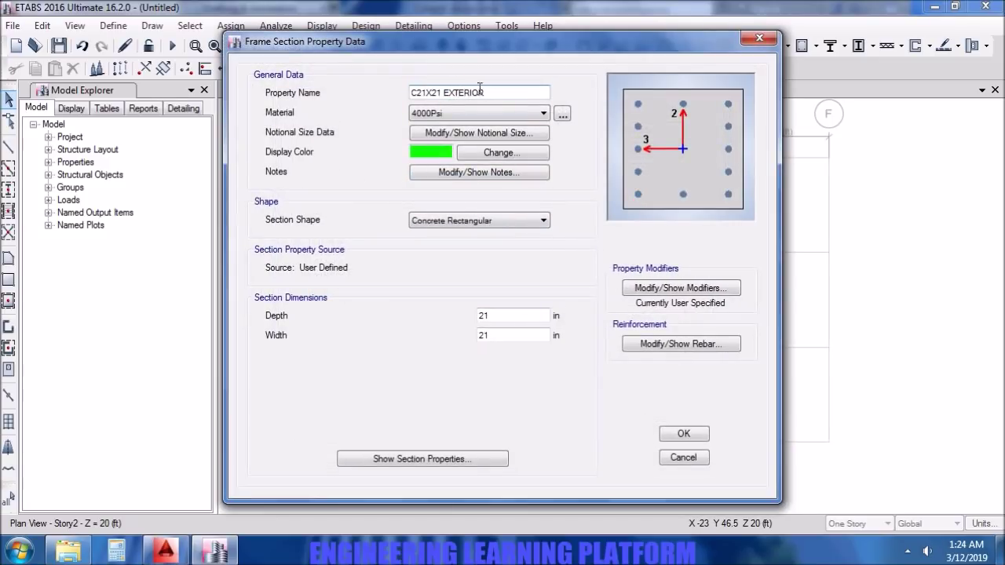
{"action": "left_click", "coordinate": [686, 438]}
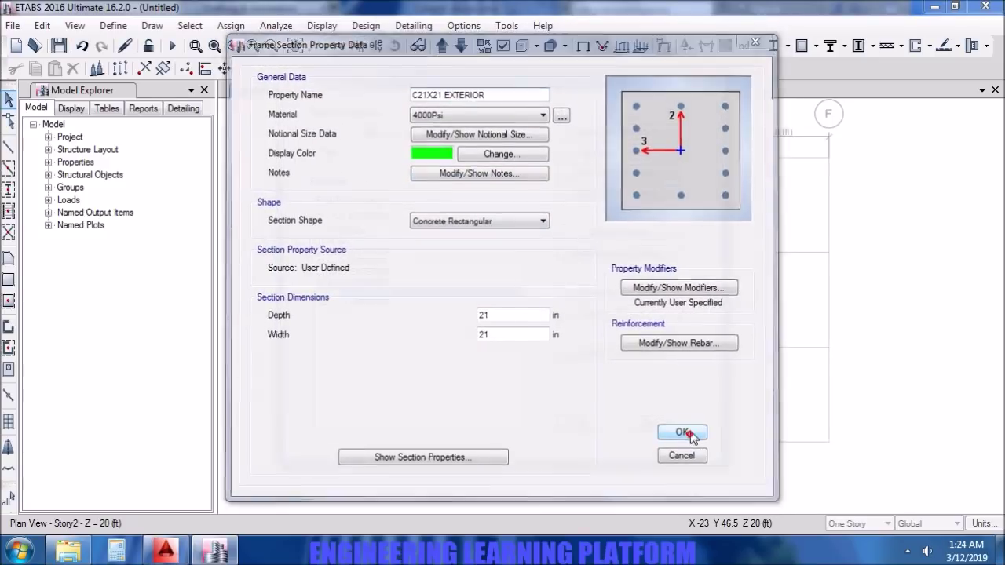
Add a copy of the AUTOSELECT list named AUTOSELECT EXTERIOR, keeping the three EXTERIOR column sections in it.
{"action": "left_click", "coordinate": [351, 231]}
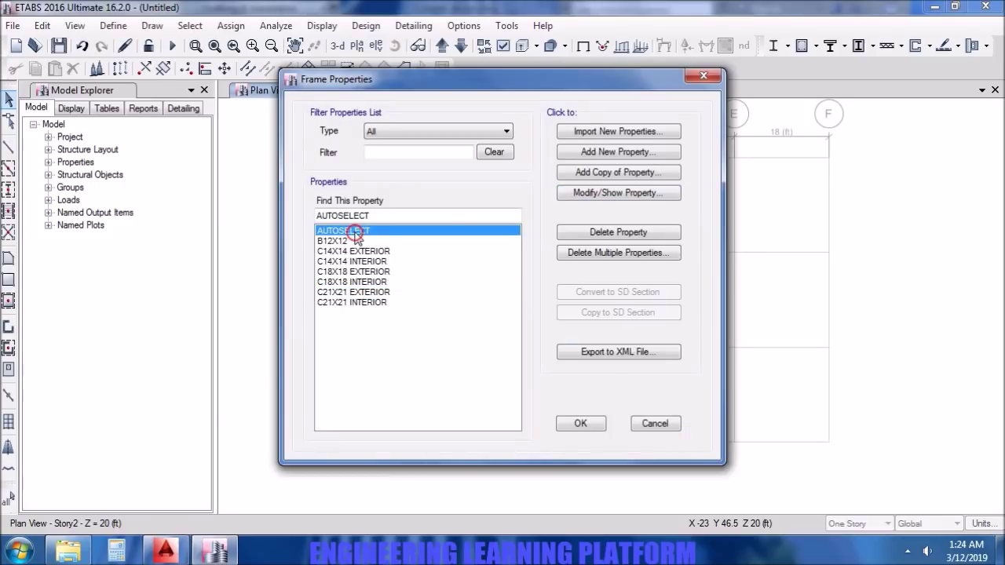
{"action": "left_click", "coordinate": [610, 173]}
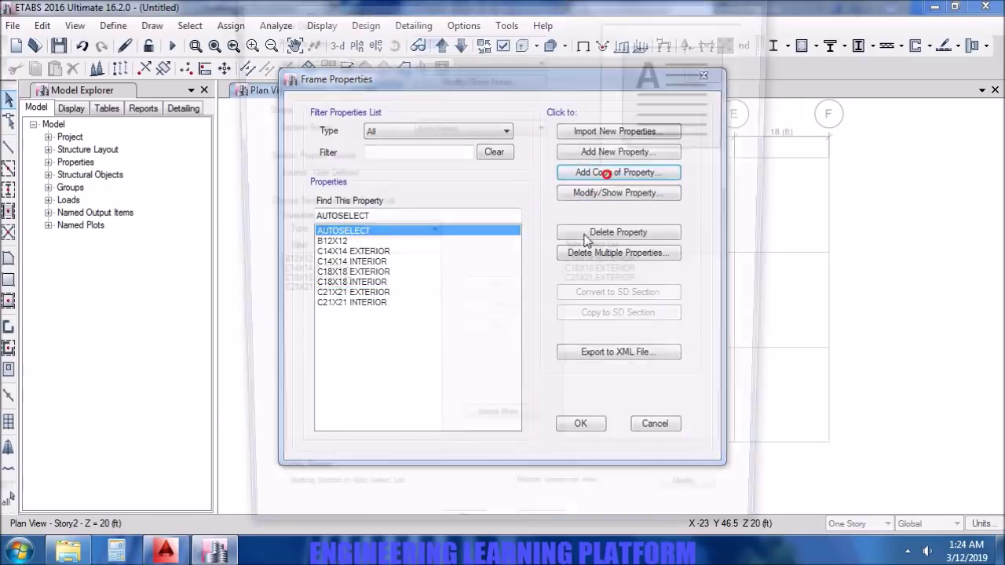
{"action": "type", "text": "AU"}
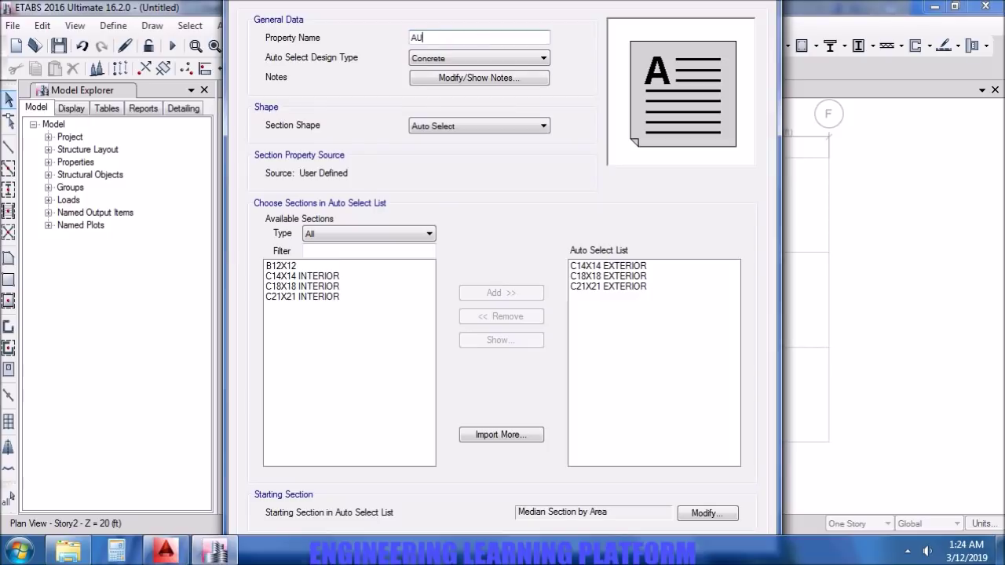
{"action": "type", "text": "TOSELECT INT"}
{"action": "type", "text": "ERIOR"}
{"action": "type", "text": "EX"}
{"action": "left_click", "coordinate": [472, 360]}
{"action": "key", "text": "Tab"}
{"action": "key", "text": "Tab"}
{"action": "key", "text": "Tab"}
{"action": "key", "text": "Tab"}
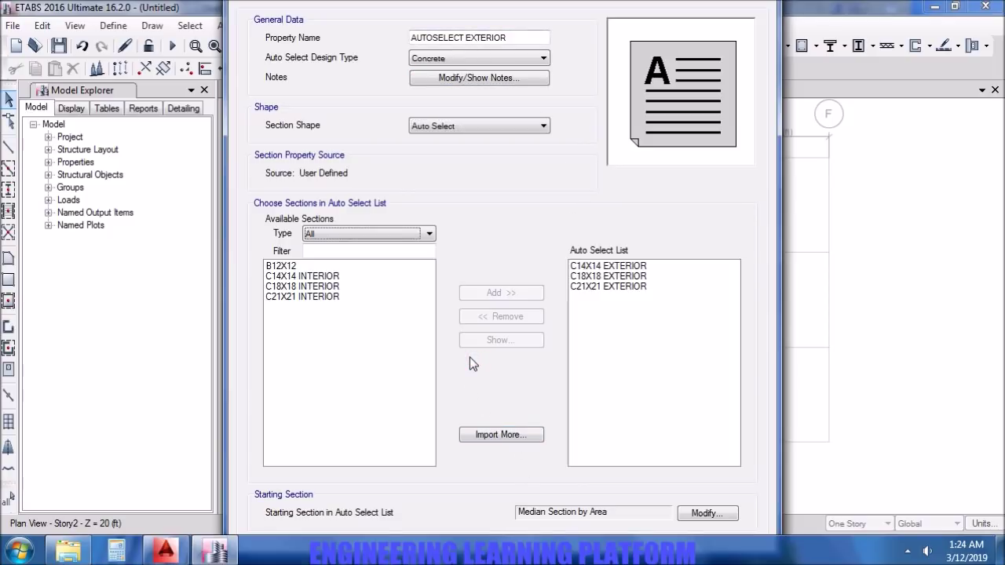
{"action": "key", "text": "Tab"}
{"action": "key", "text": "Tab"}
{"action": "key", "text": "Tab"}
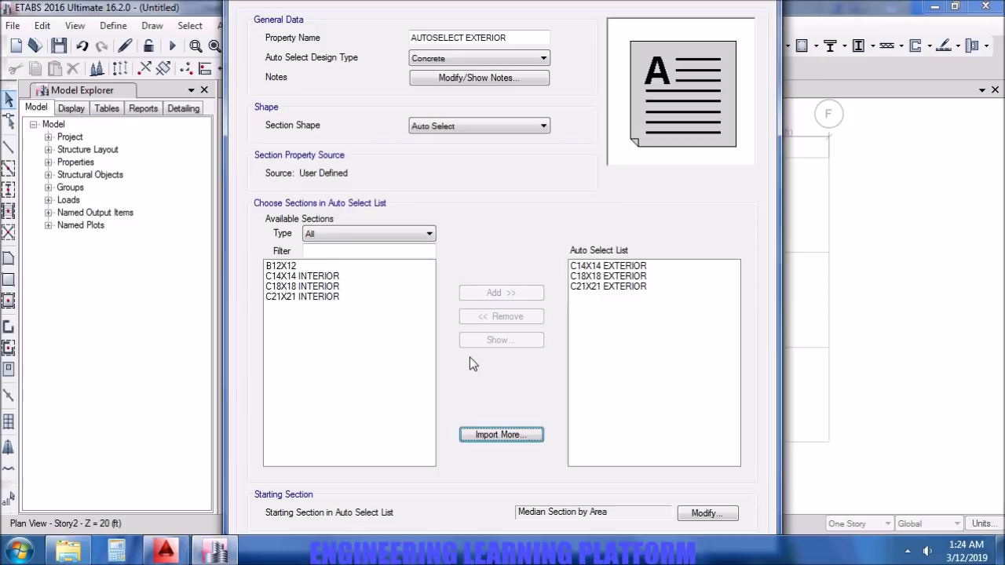
{"action": "key", "text": "Tab"}
{"action": "key", "text": "Tab"}
{"action": "key", "text": "Return"}
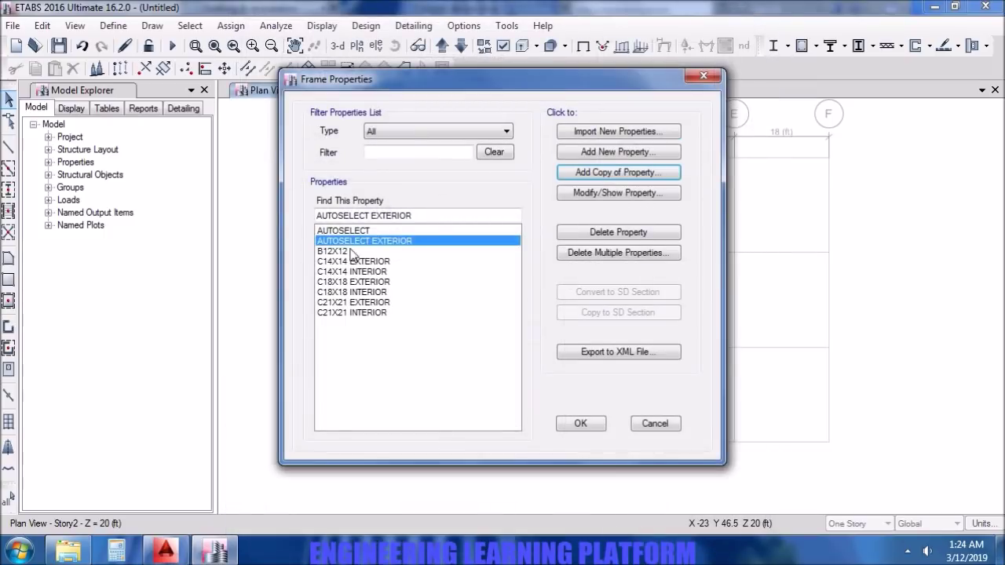
Rename the AUTOSELECT section as AUTOSELECT INTERIOR and remove the three EXTERIOR column sections from its auto select list.
{"action": "left_click", "coordinate": [368, 231]}
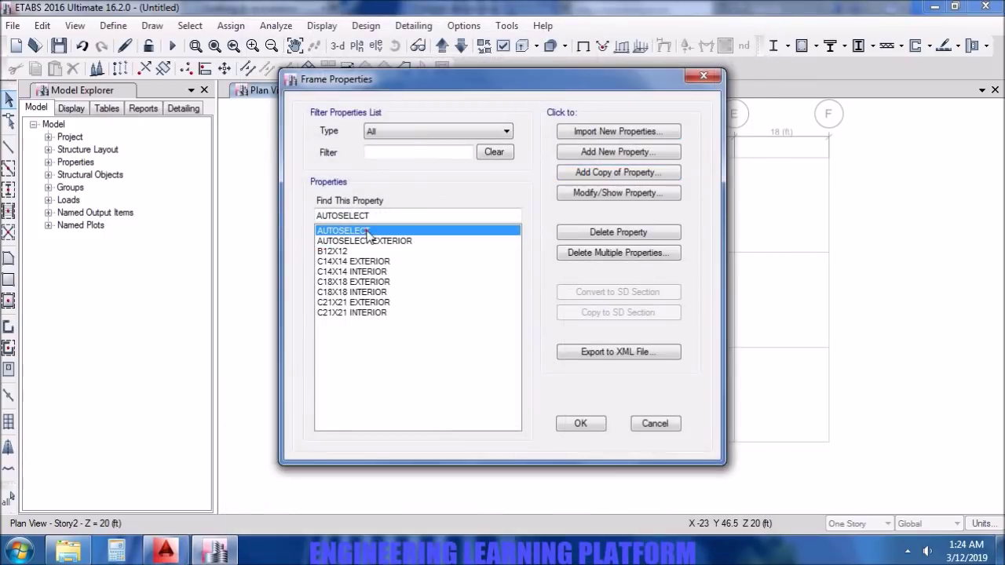
{"action": "left_click", "coordinate": [630, 193]}
{"action": "left_click", "coordinate": [480, 37]}
{"action": "type", "text": "INTERIOR"}
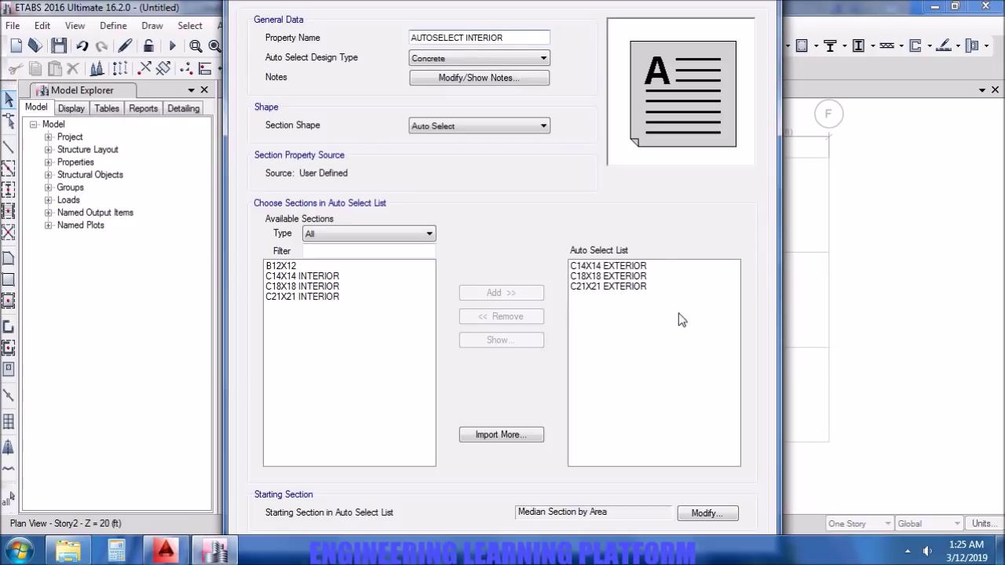
{"action": "left_click_drag", "start_coordinate": [628, 266], "coordinate": [632, 286]}
{"action": "left_click", "coordinate": [512, 316]}
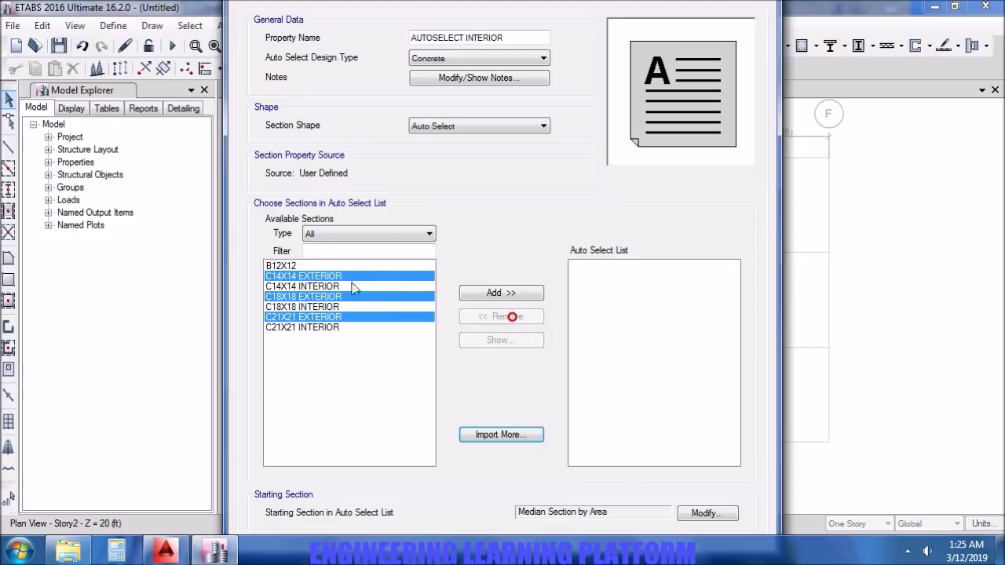
Add C14X14, C18X18 and C21X21 INTERIOR to the AUTOSELECT INTERIOR list and accept the frame properties.
{"action": "left_click", "coordinate": [333, 286]}
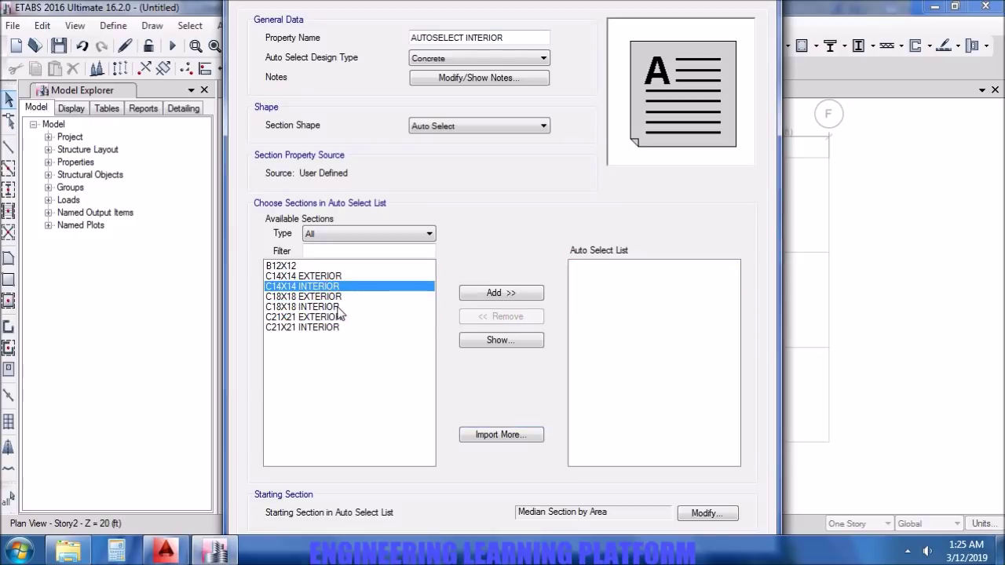
{"action": "left_click", "coordinate": [337, 306]}
{"action": "left_click", "coordinate": [336, 286]}
{"action": "left_click", "coordinate": [337, 306], "text": "ctrl"}
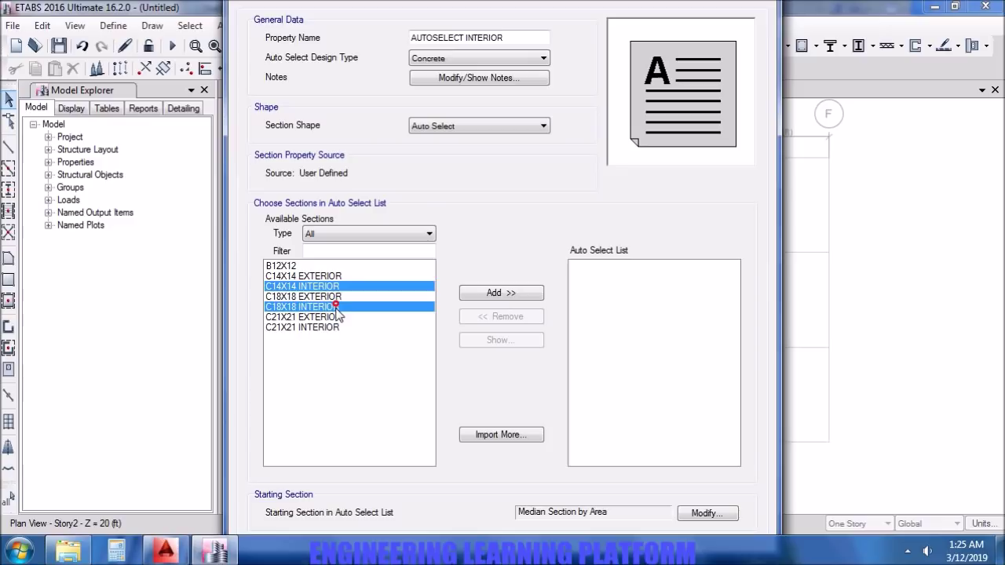
{"action": "left_click", "coordinate": [336, 328], "text": "ctrl"}
{"action": "left_click", "coordinate": [482, 293]}
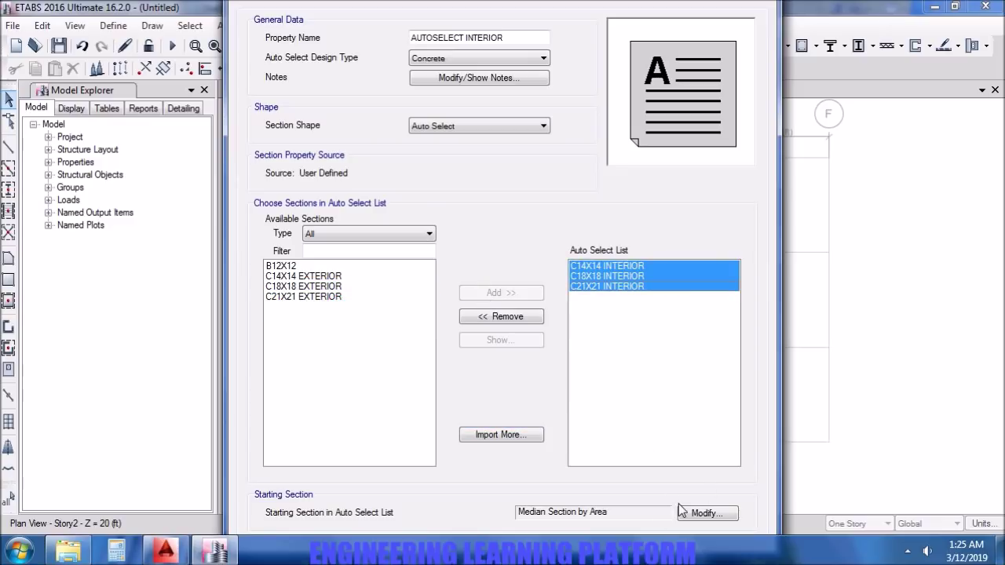
{"action": "left_click", "coordinate": [679, 509]}
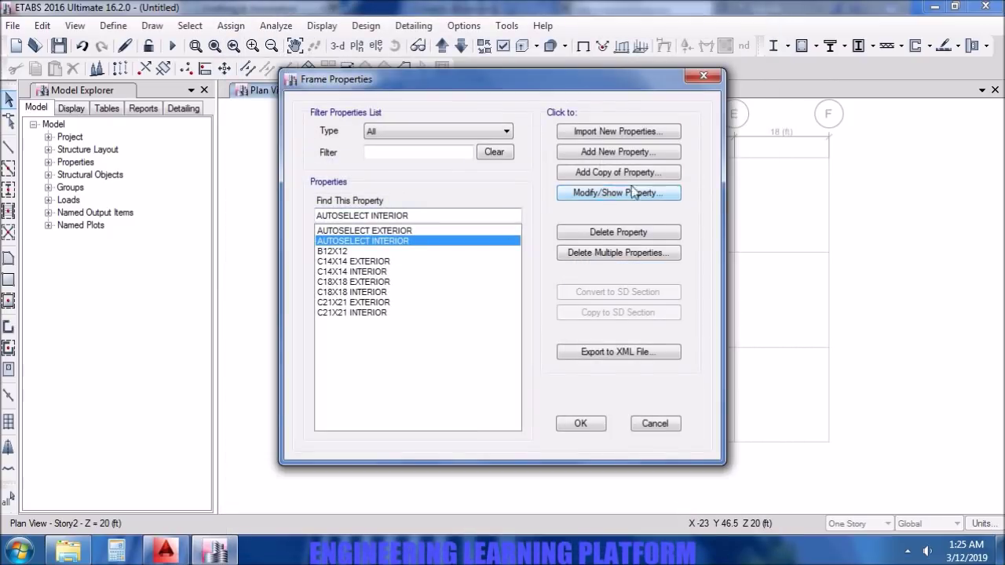
{"action": "left_click", "coordinate": [580, 423]}
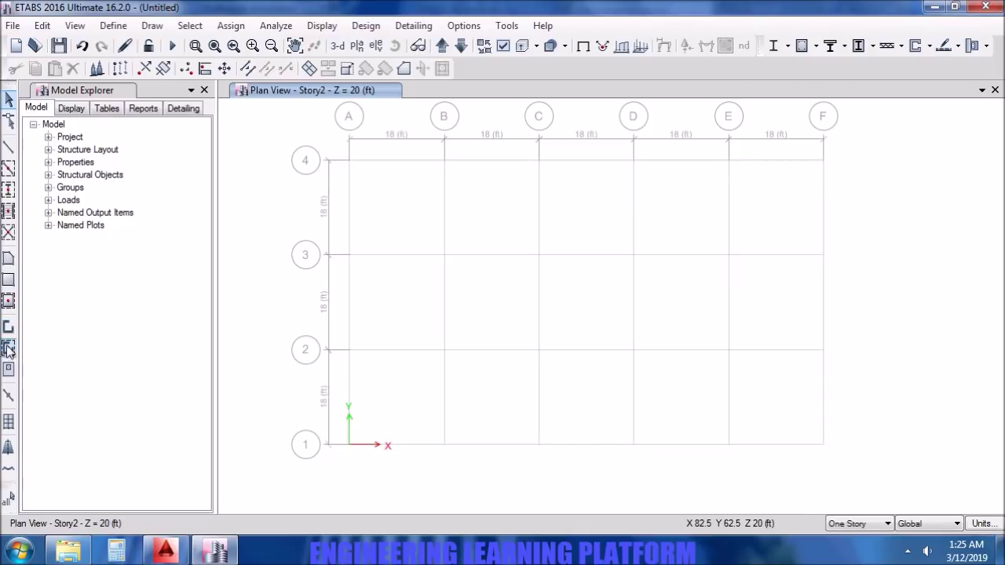
Place AUTOSELECT EXTERIOR columns at all grid points on line 4, at A1 to A3, and at B1 to D1.
{"action": "left_click", "coordinate": [8, 190]}
{"action": "left_click", "coordinate": [195, 437]}
{"action": "left_click", "coordinate": [193, 434]}
{"action": "left_click", "coordinate": [157, 449]}
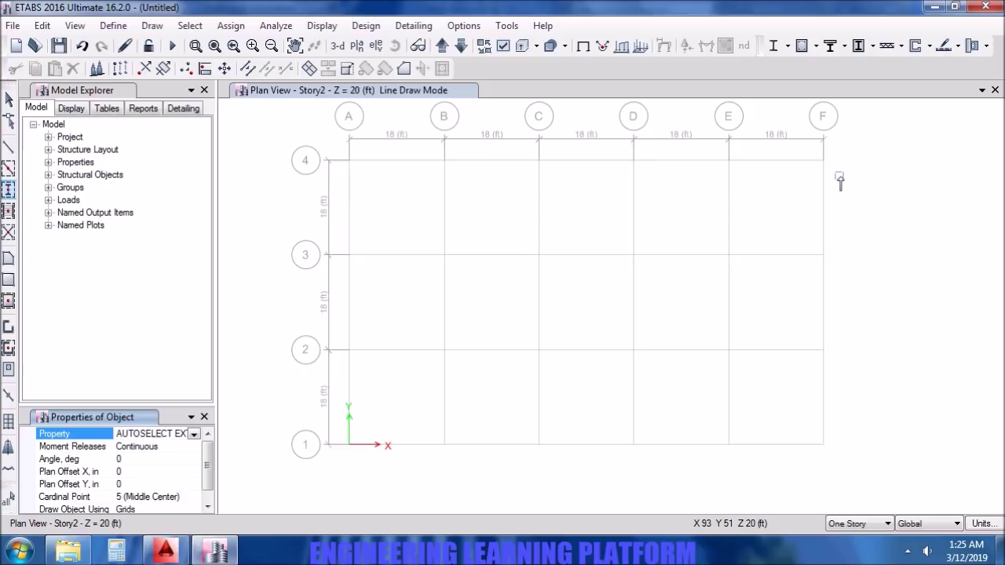
{"action": "left_click_drag", "start_coordinate": [839, 176], "coordinate": [309, 130]}
{"action": "left_click_drag", "start_coordinate": [377, 473], "coordinate": [313, 230]}
{"action": "left_click_drag", "start_coordinate": [693, 473], "coordinate": [392, 423]}
Check the framing plan in AutoCAD, return to ETABS and place exterior columns at D2, E2, F2 and F3.
{"action": "left_click", "coordinate": [165, 552]}
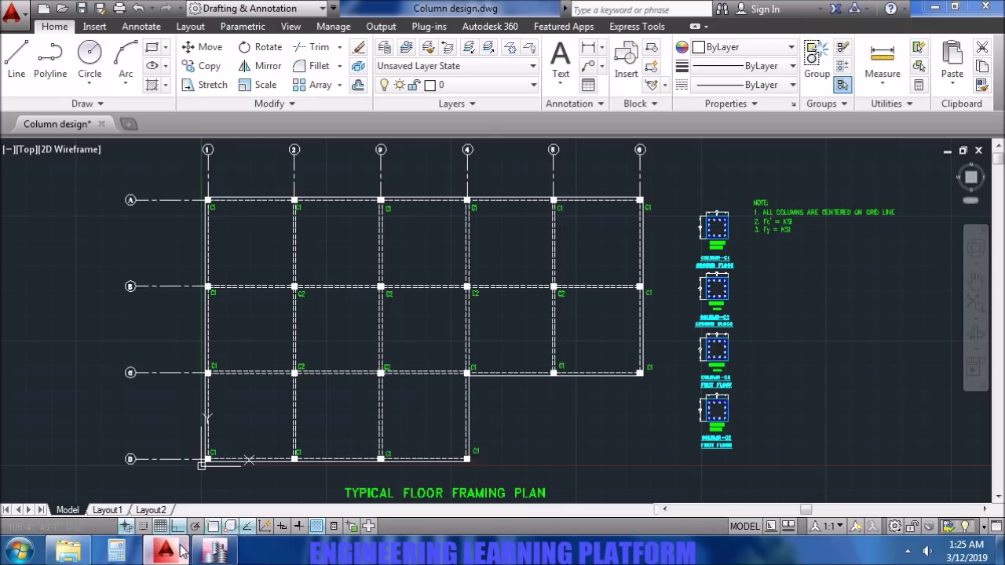
{"action": "left_click", "coordinate": [214, 552]}
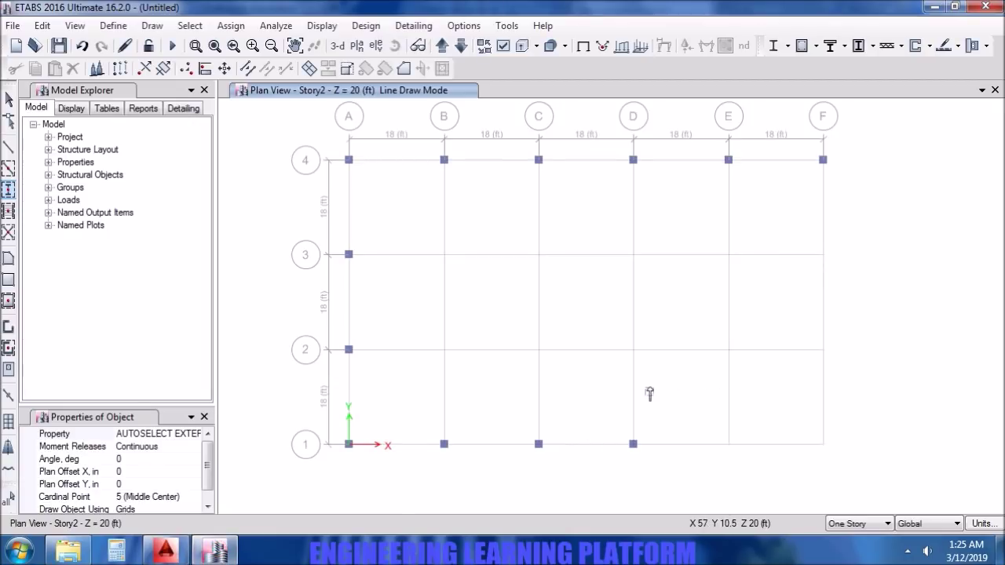
{"action": "left_click", "coordinate": [634, 350]}
{"action": "left_click_drag", "start_coordinate": [826, 355], "coordinate": [797, 221]}
{"action": "left_click_drag", "start_coordinate": [767, 395], "coordinate": [706, 338]}
Place AUTOSELECT INTERIOR columns at grid points B3 to E3, B2 and C2.
{"action": "left_click", "coordinate": [181, 437]}
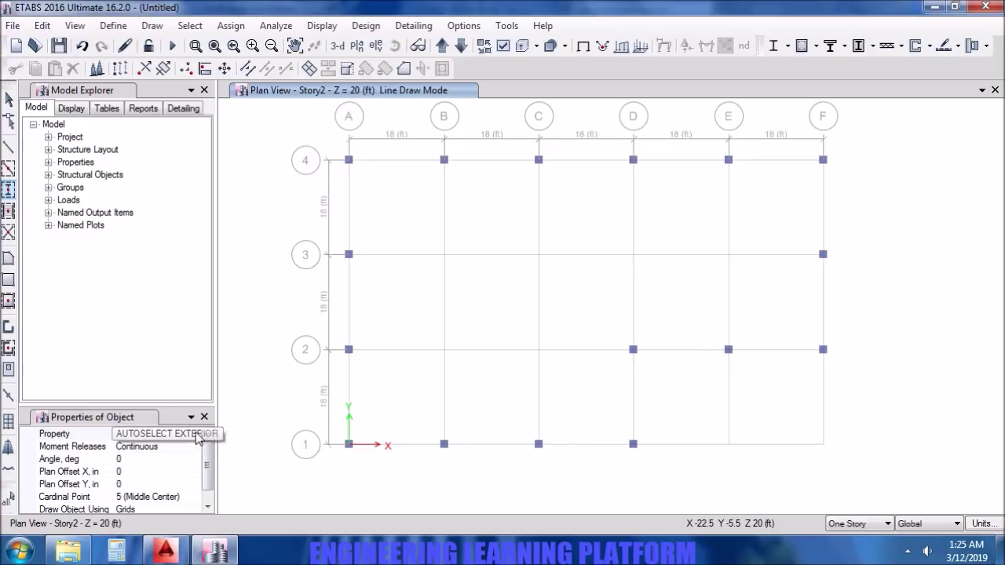
{"action": "left_click", "coordinate": [195, 432]}
{"action": "left_click", "coordinate": [176, 460]}
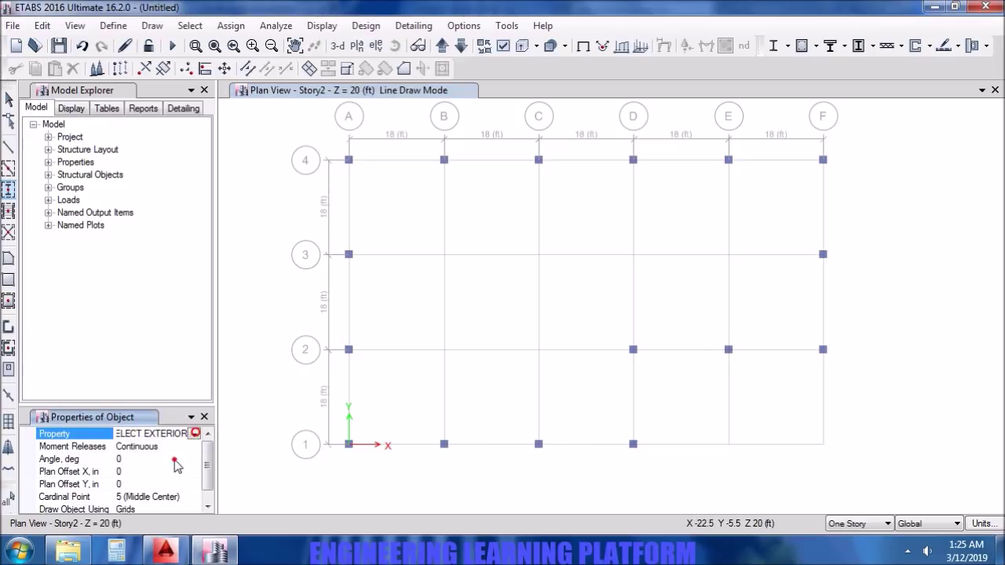
{"action": "left_click_drag", "start_coordinate": [752, 275], "coordinate": [392, 248]}
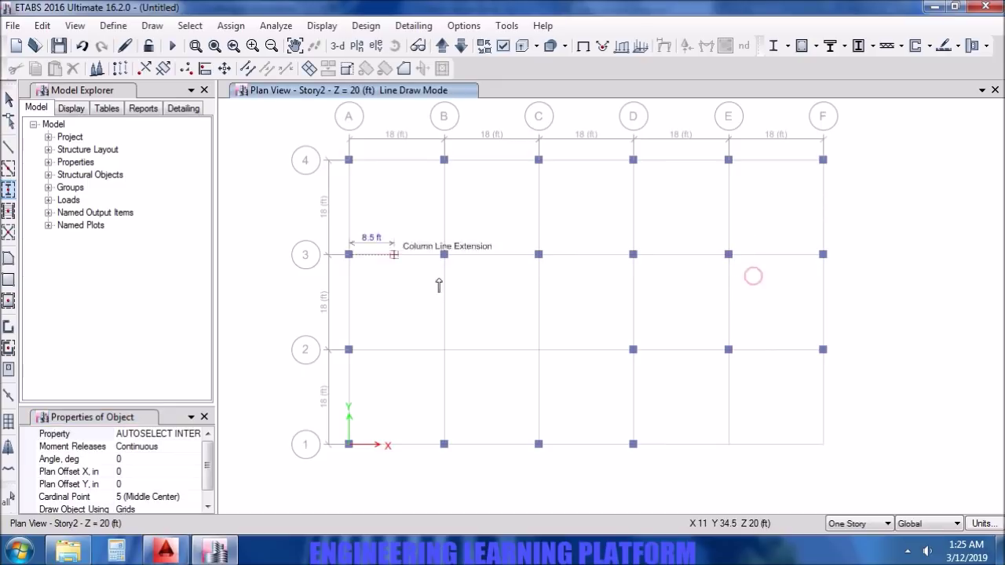
{"action": "left_click_drag", "start_coordinate": [555, 371], "coordinate": [425, 333]}
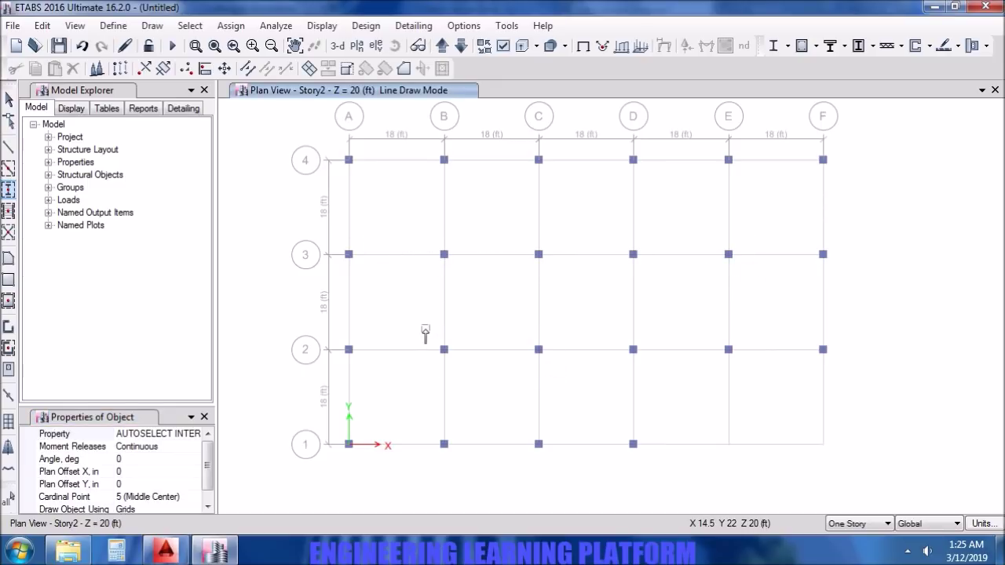
{"action": "key", "text": "Escape"}
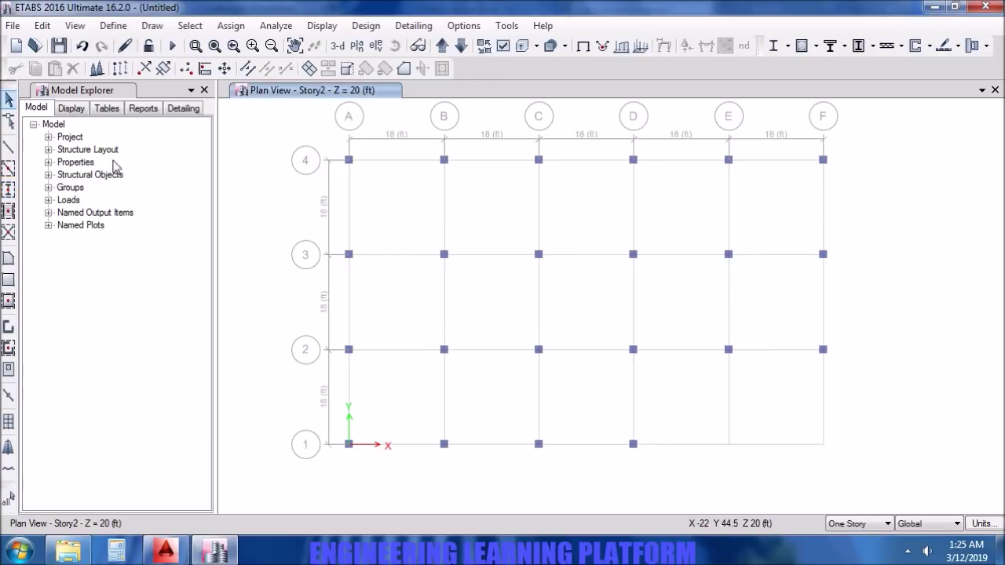
Rename the Slab1 slab property as Slab 6 and keep its modeling type as Shell-Thin.
{"action": "left_click", "coordinate": [108, 29]}
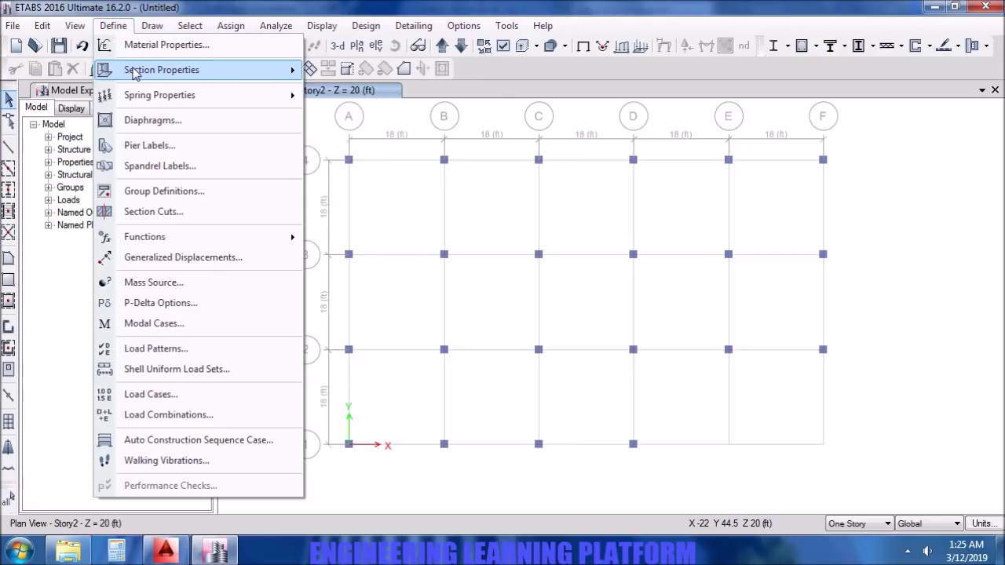
{"action": "mouse_move", "coordinate": [134, 70]}
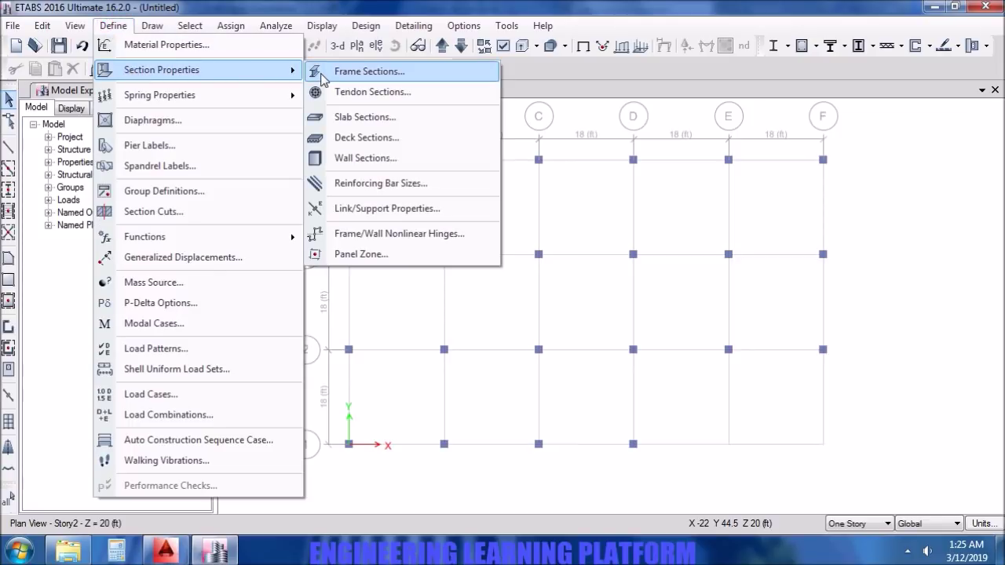
{"action": "left_click", "coordinate": [336, 118]}
{"action": "left_click", "coordinate": [402, 230]}
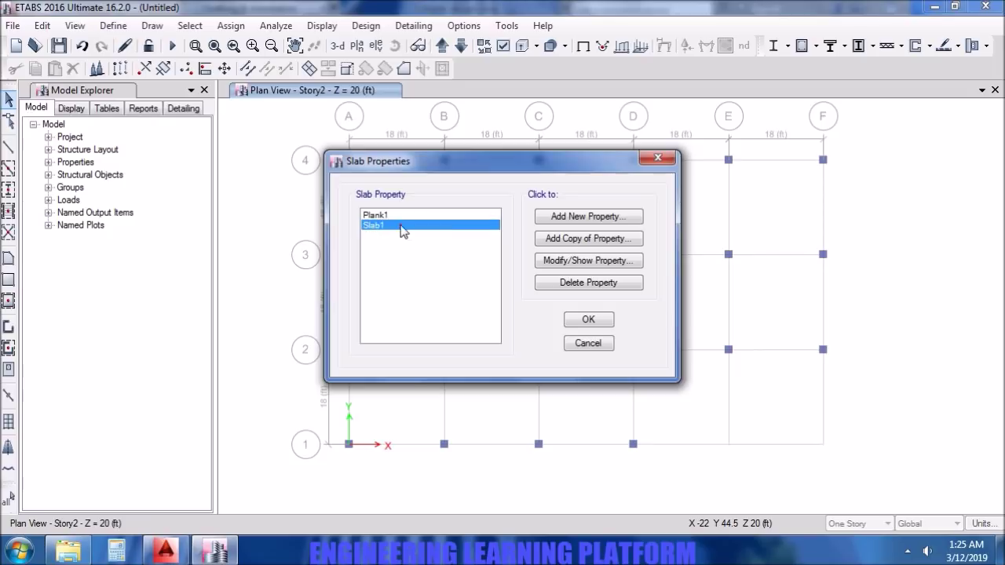
{"action": "left_click", "coordinate": [575, 261]}
{"action": "key", "text": "BackSpace"}
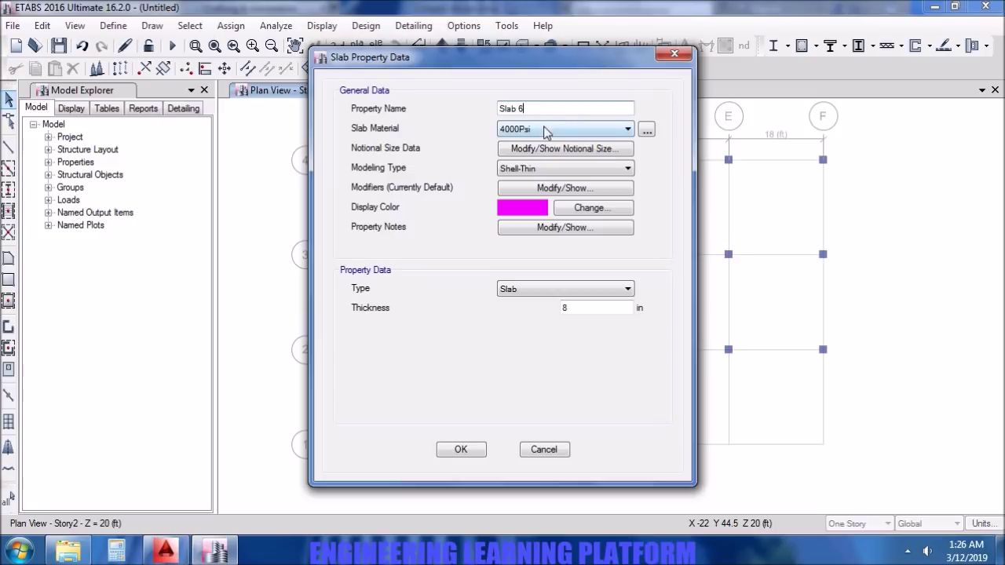
{"action": "left_click", "coordinate": [546, 170]}
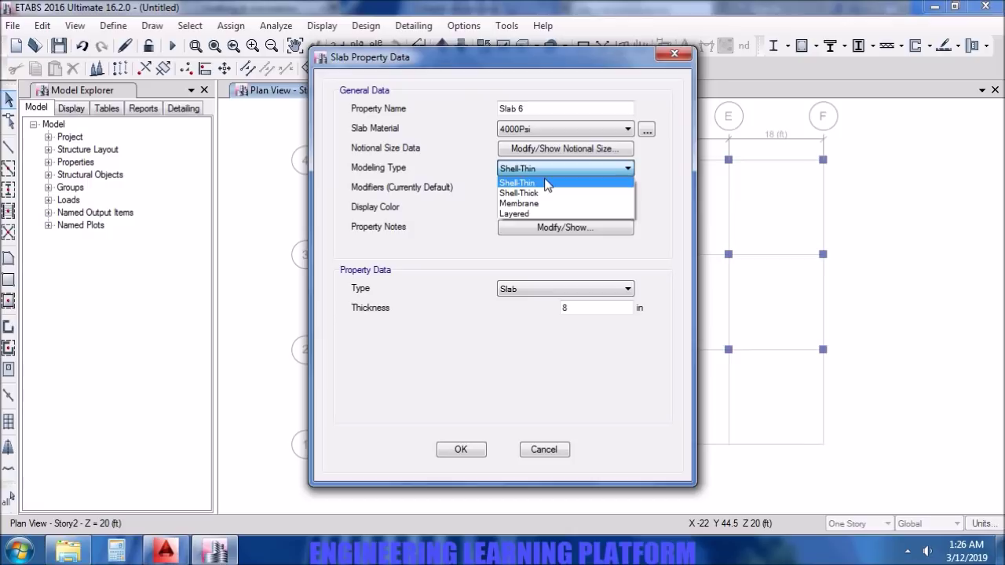
{"action": "left_click", "coordinate": [547, 183]}
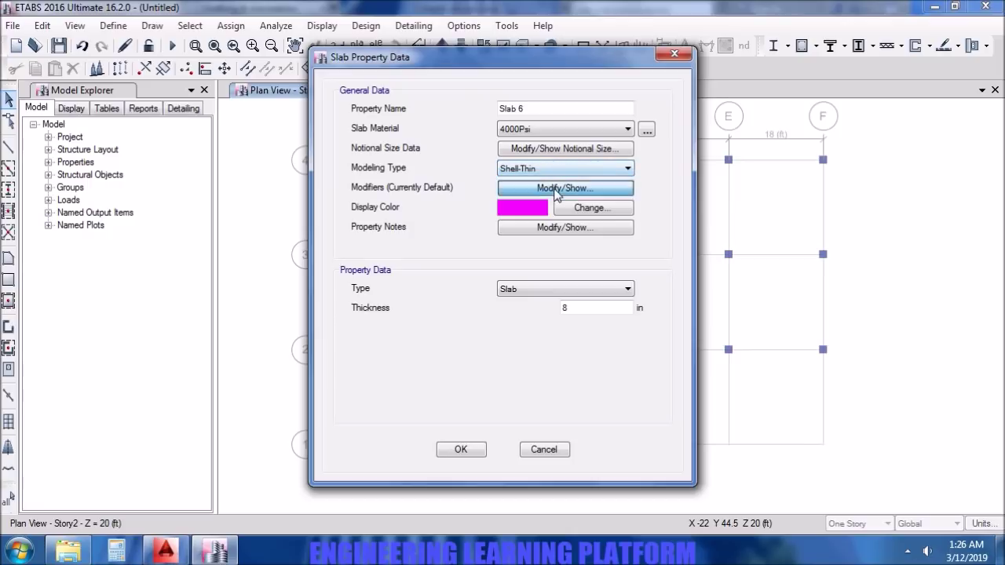
Set the slab's bending m11, m22 and m12 stiffness modifiers to 0.25.
{"action": "left_click", "coordinate": [553, 189]}
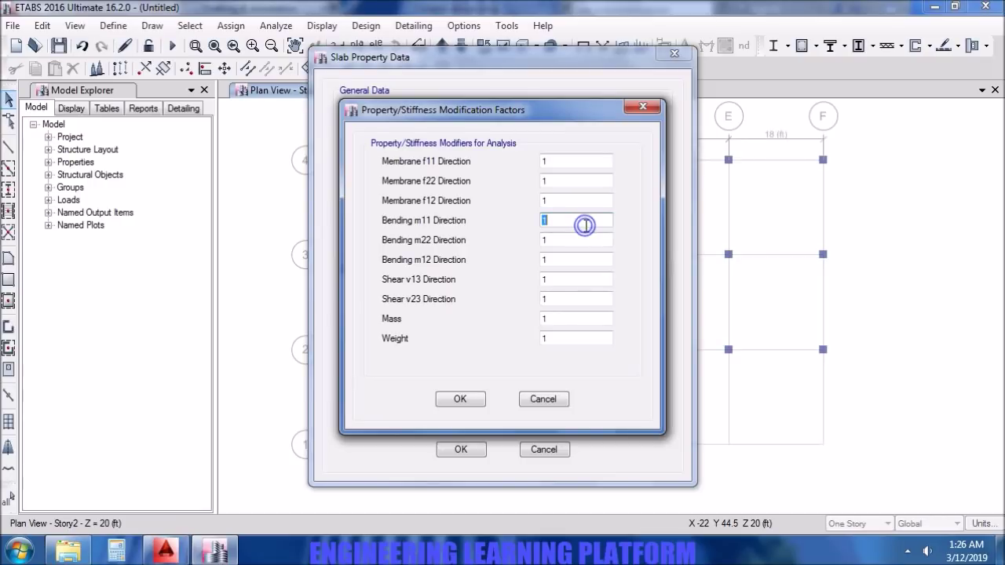
{"action": "type", "text": "0.25"}
{"action": "double_click", "coordinate": [586, 240]}
{"action": "type", "text": "0.25"}
{"action": "double_click", "coordinate": [578, 261]}
{"action": "type", "text": "0.25"}
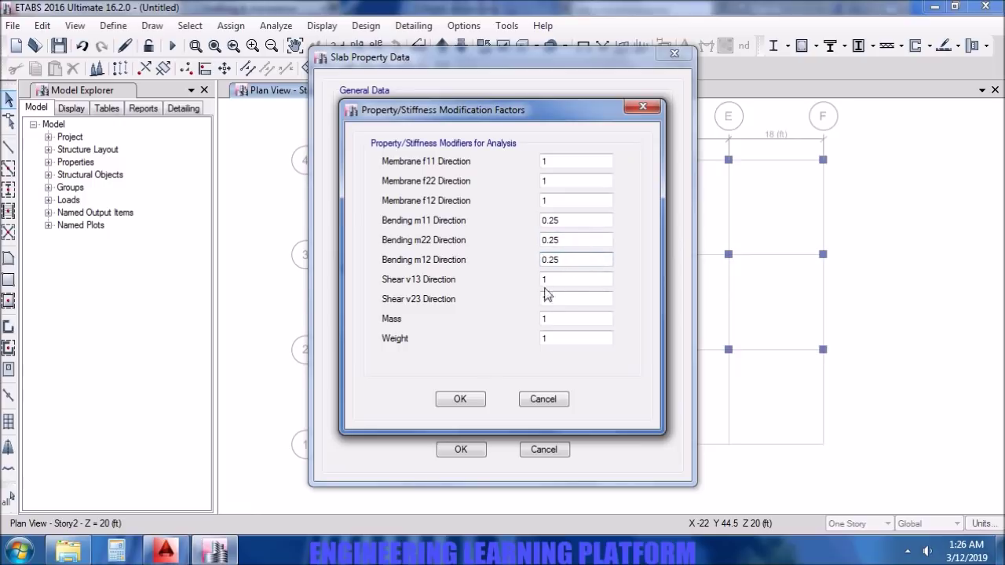
{"action": "left_click", "coordinate": [483, 390]}
{"action": "left_click", "coordinate": [461, 399]}
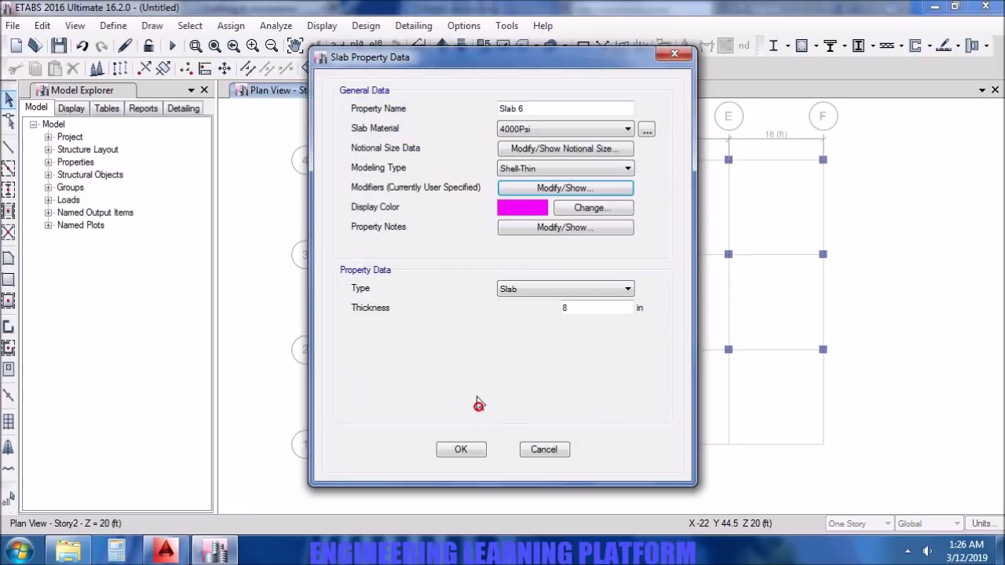
Set the Slab 6 thickness to 6 in and accept the slab property data.
{"action": "double_click", "coordinate": [596, 307]}
{"action": "type", "text": "6"}
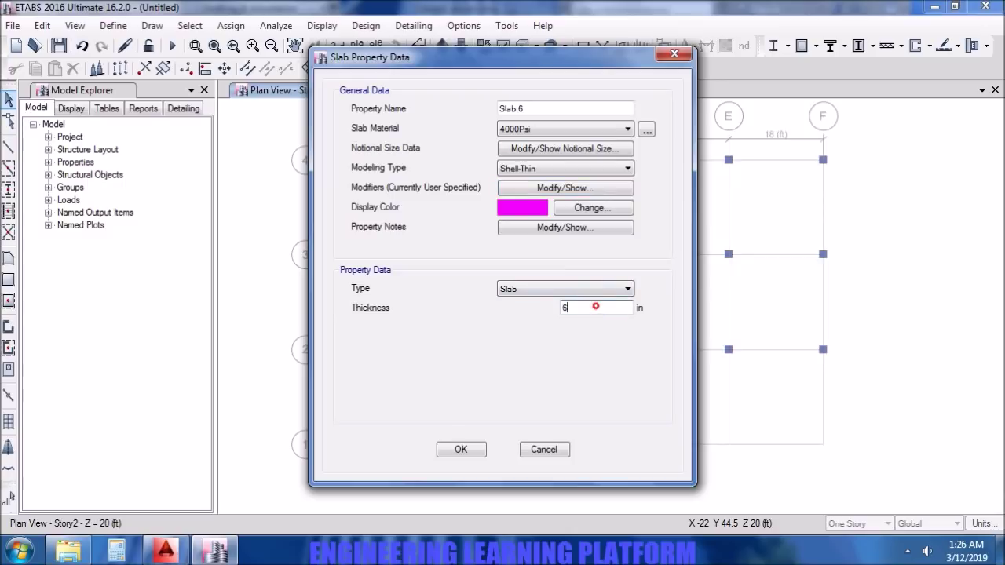
{"action": "left_click", "coordinate": [463, 452]}
Delete the Plank1 slab property and accept the slab properties.
{"action": "left_click", "coordinate": [385, 214]}
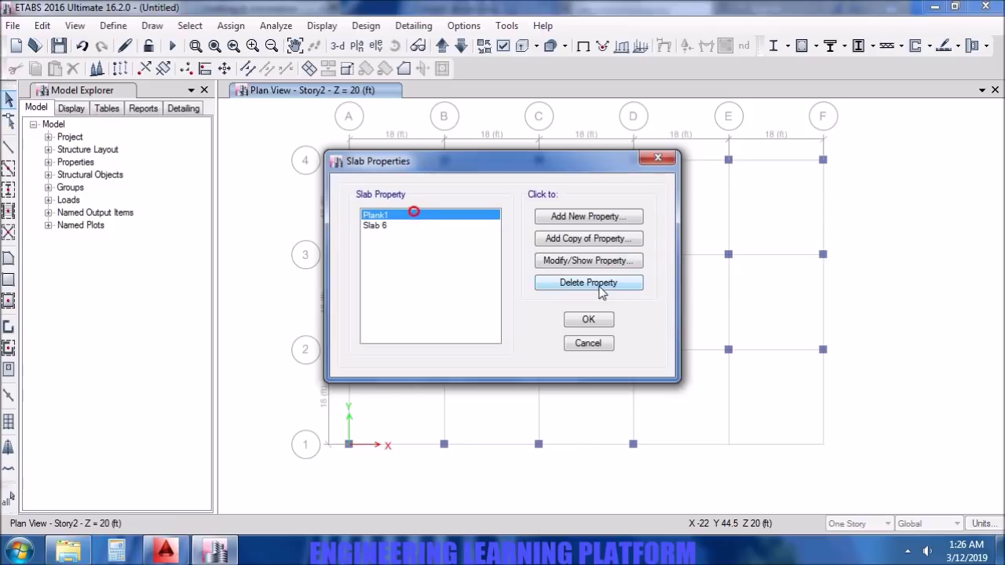
{"action": "left_click", "coordinate": [597, 284]}
{"action": "left_click", "coordinate": [504, 324]}
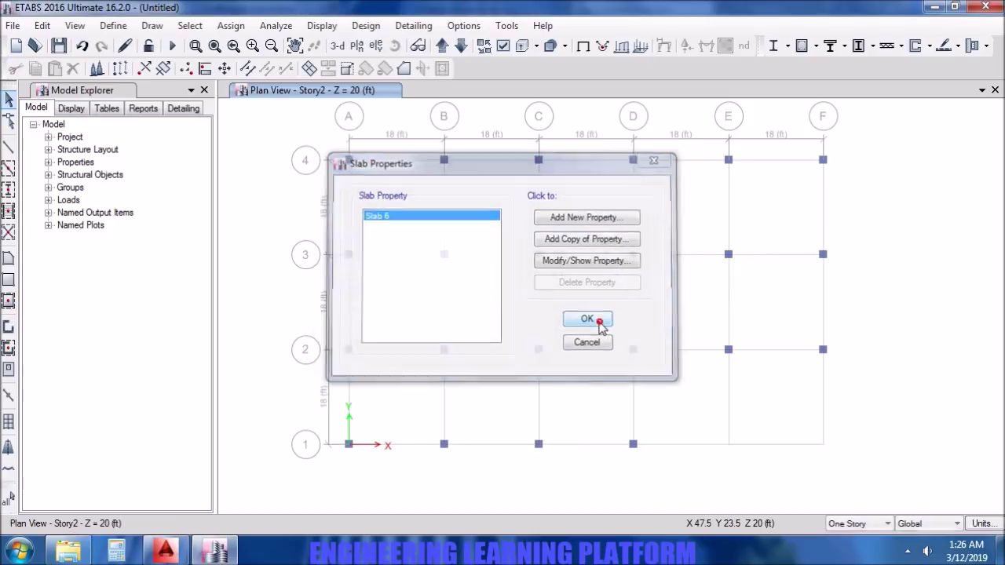
{"action": "left_click", "coordinate": [598, 322]}
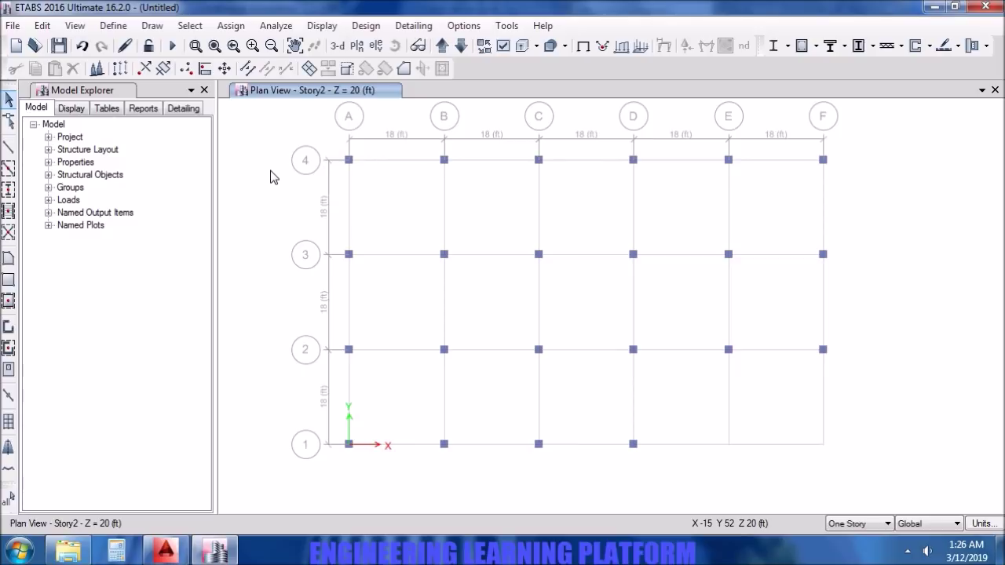
Add a load pattern named SDL of type Super Dead with a self weight multiplier of 0.
{"action": "left_click", "coordinate": [118, 25]}
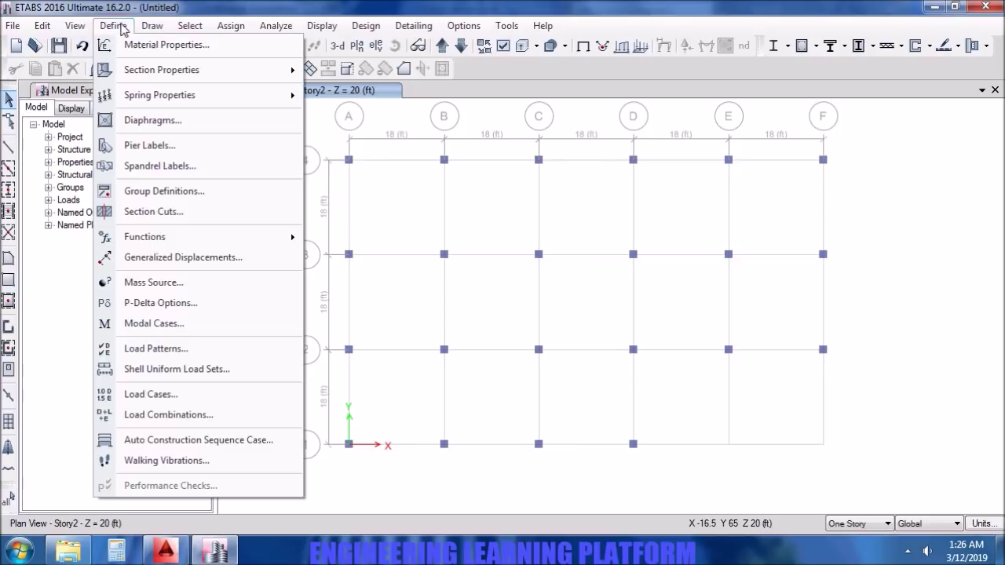
{"action": "left_click", "coordinate": [202, 349]}
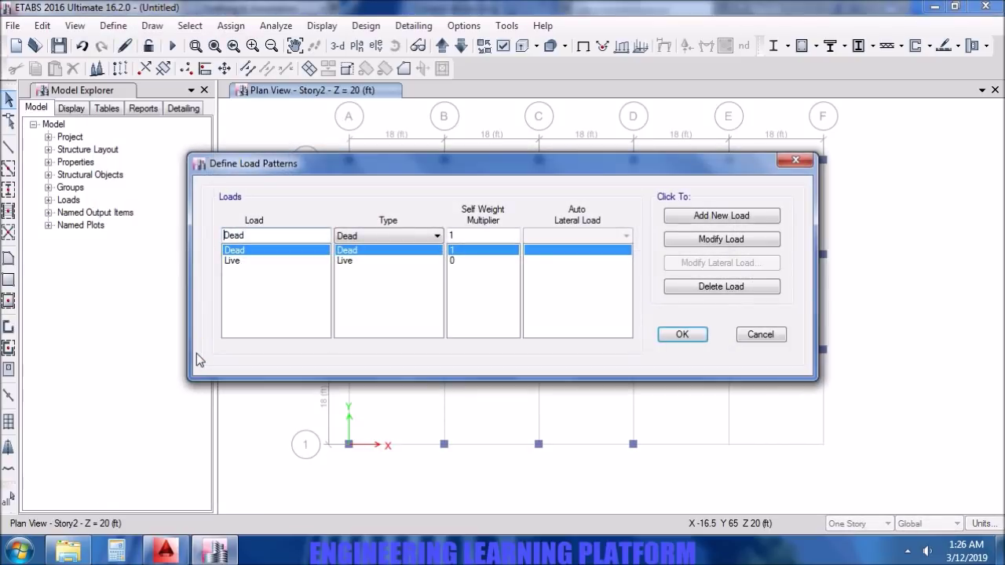
{"action": "double_click", "coordinate": [261, 234]}
{"action": "type", "text": "SDL"}
{"action": "left_click", "coordinate": [363, 235]}
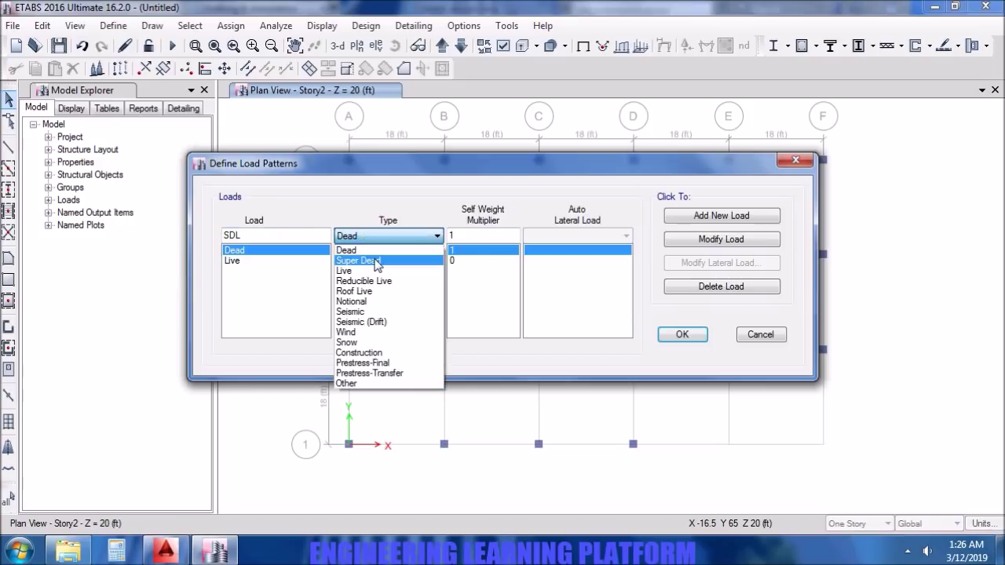
{"action": "left_click", "coordinate": [373, 260]}
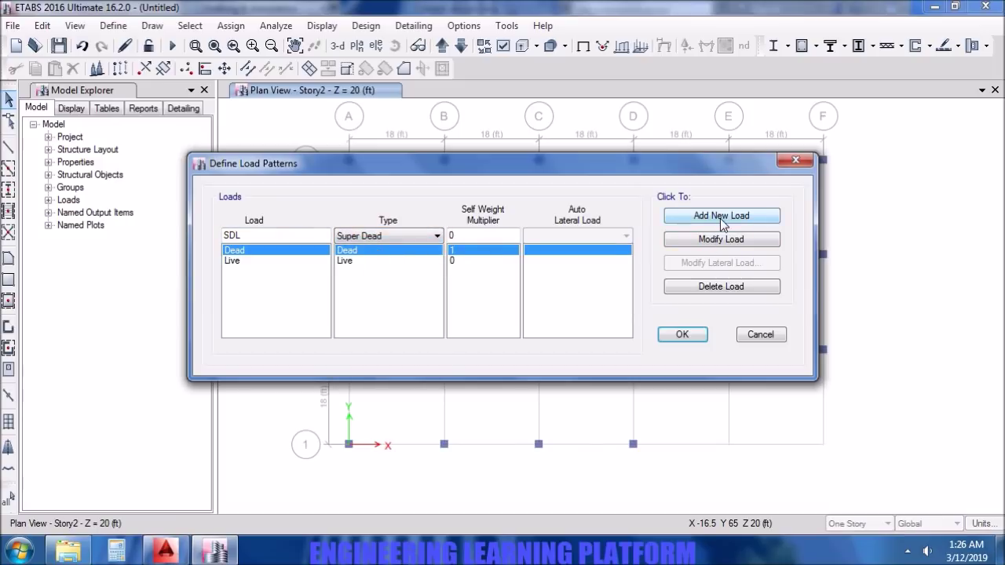
{"action": "left_click", "coordinate": [721, 217]}
Add a load pattern named EX of type Seismic with UBC 97 as the auto lateral load.
{"action": "double_click", "coordinate": [264, 237]}
{"action": "type", "text": "EX"}
{"action": "left_click", "coordinate": [380, 236]}
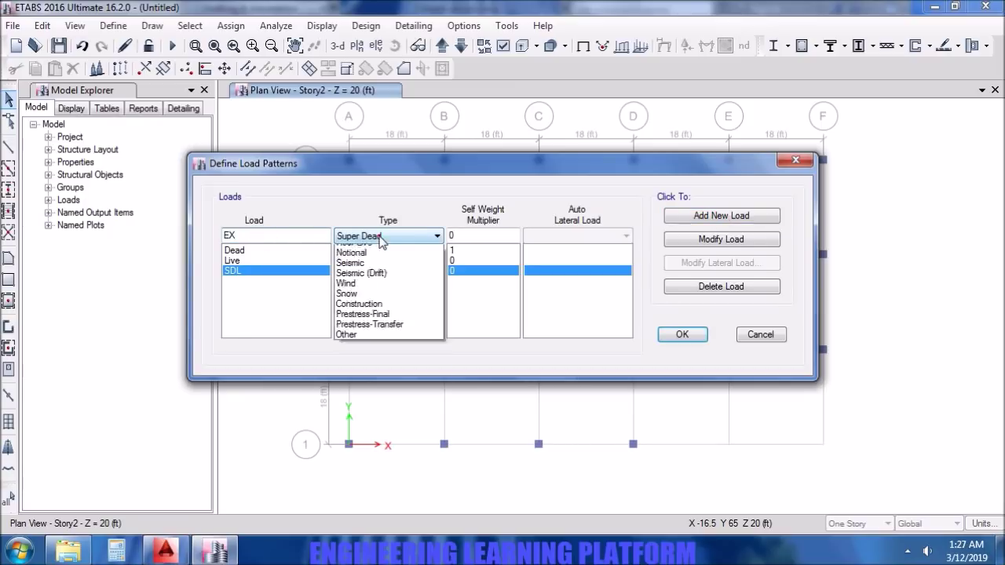
{"action": "left_click", "coordinate": [386, 311]}
{"action": "left_click", "coordinate": [562, 236]}
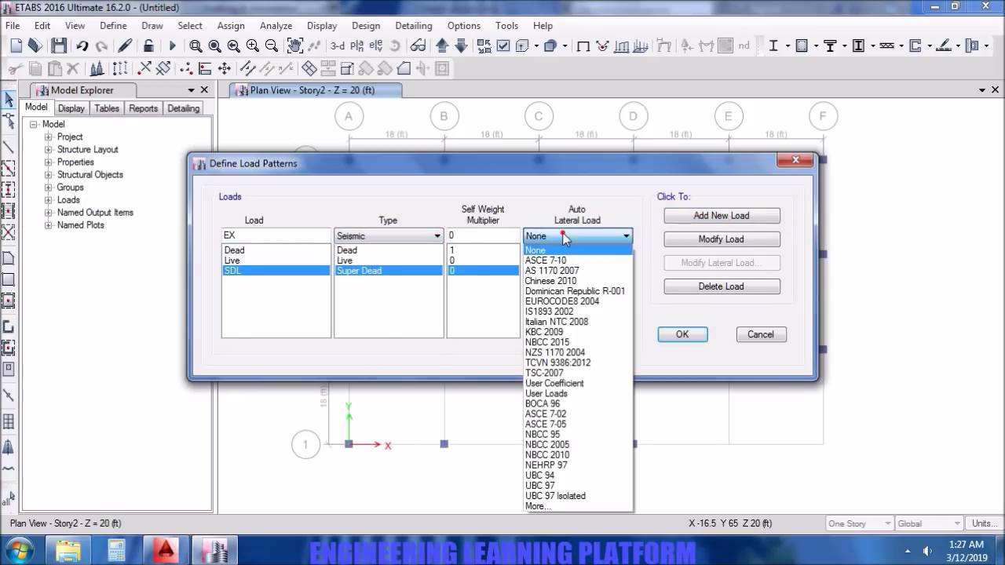
{"action": "left_click", "coordinate": [568, 484]}
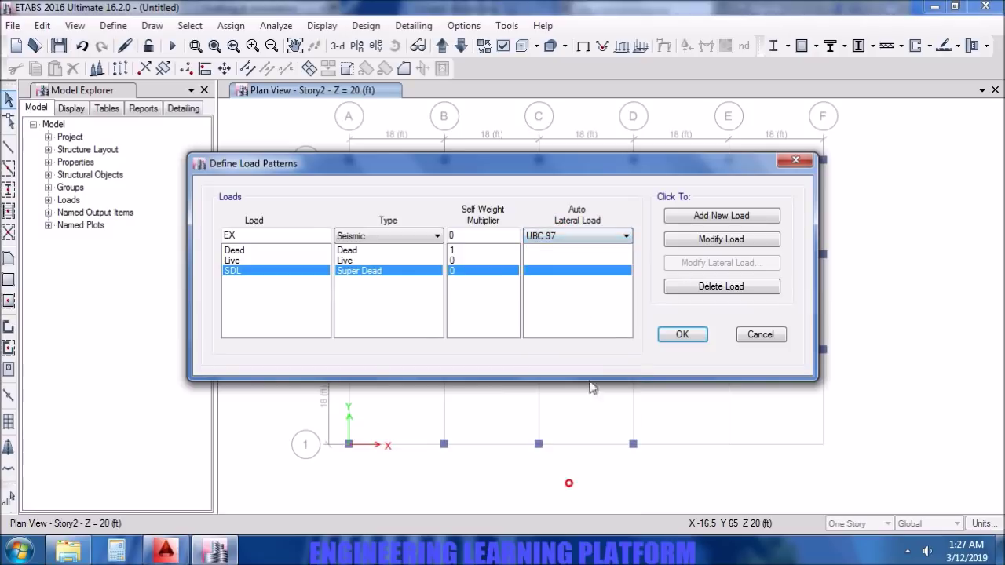
{"action": "left_click", "coordinate": [713, 215]}
Add a Seismic load pattern named EY with the UBC 97 auto lateral load.
{"action": "left_click", "coordinate": [258, 238]}
{"action": "key", "text": "BackSpace"}
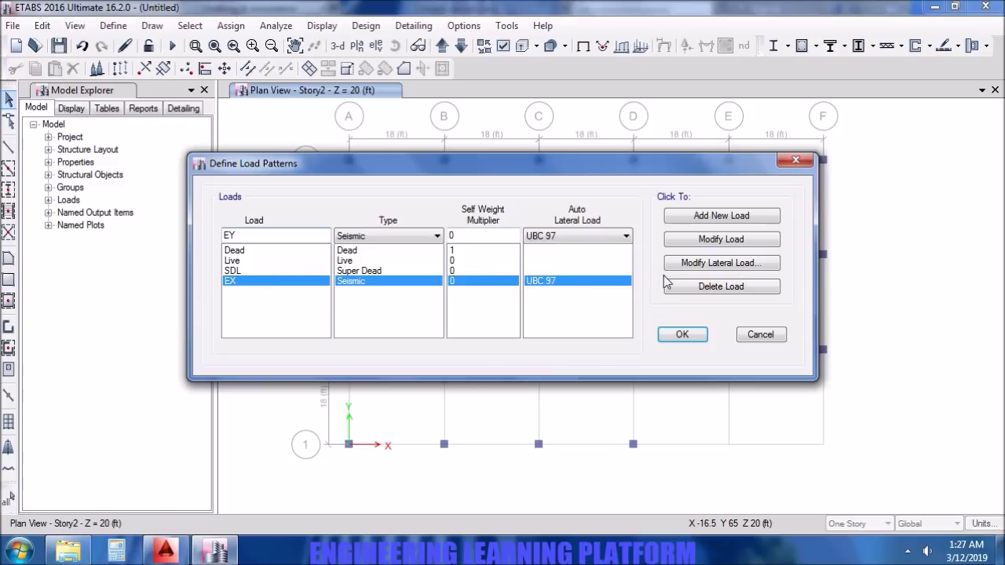
{"action": "left_click", "coordinate": [717, 215]}
Add two more UBC 97 Seismic load patterns named EX DRIFT and EY DRIFT.
{"action": "left_click", "coordinate": [249, 234]}
{"action": "key", "text": "BackSpace"}
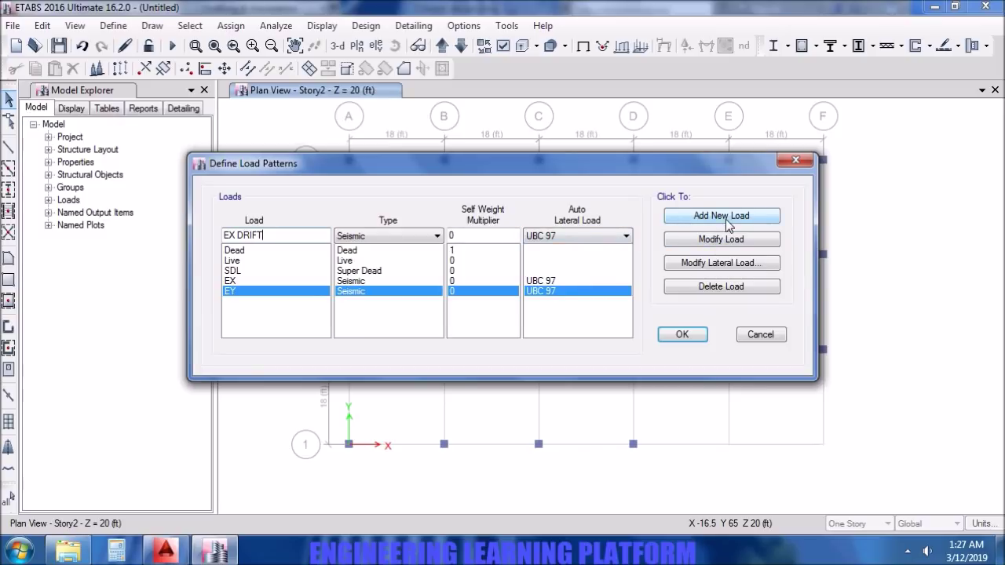
{"action": "left_click", "coordinate": [725, 219]}
{"action": "left_click", "coordinate": [234, 232]}
{"action": "key", "text": "BackSpace"}
{"action": "type", "text": "Y"}
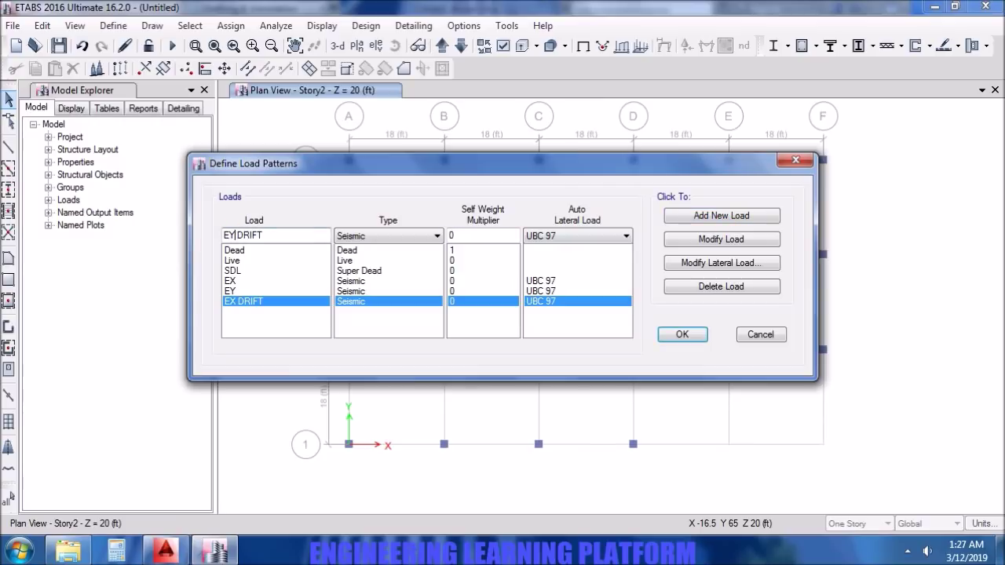
{"action": "left_click", "coordinate": [713, 218]}
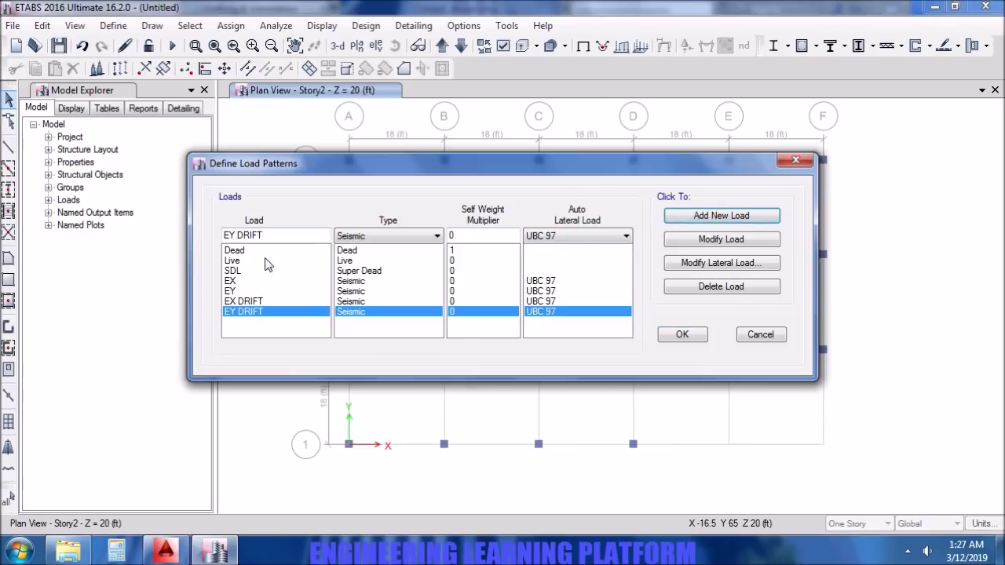
Restrict the EX lateral load to the X direction and its eccentricities by excluding all Y options, and set its soil profile type to SD.
{"action": "left_click", "coordinate": [251, 282]}
{"action": "left_click", "coordinate": [732, 268]}
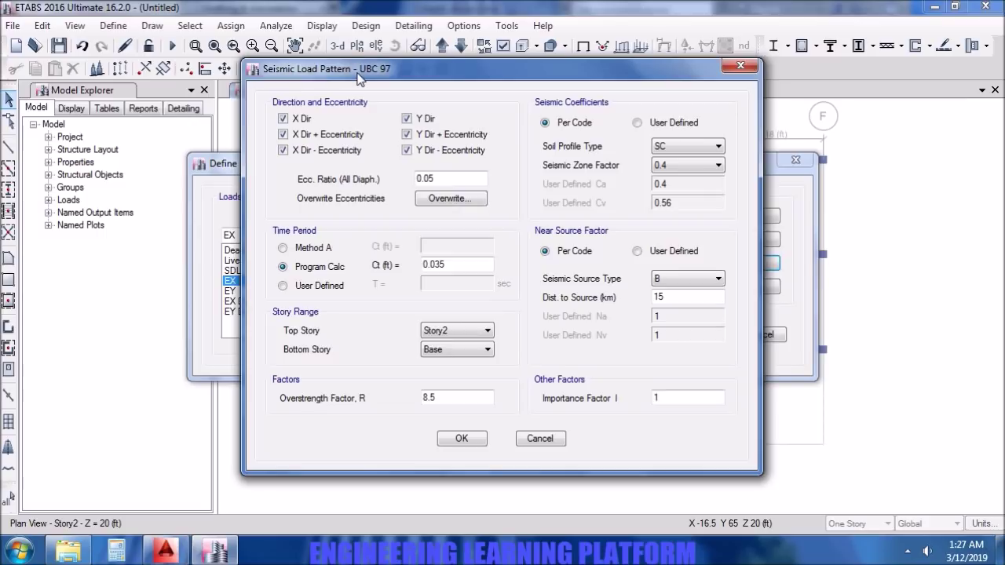
{"action": "left_click", "coordinate": [409, 119]}
{"action": "left_click", "coordinate": [408, 134]}
{"action": "left_click", "coordinate": [408, 150]}
{"action": "left_click", "coordinate": [665, 147]}
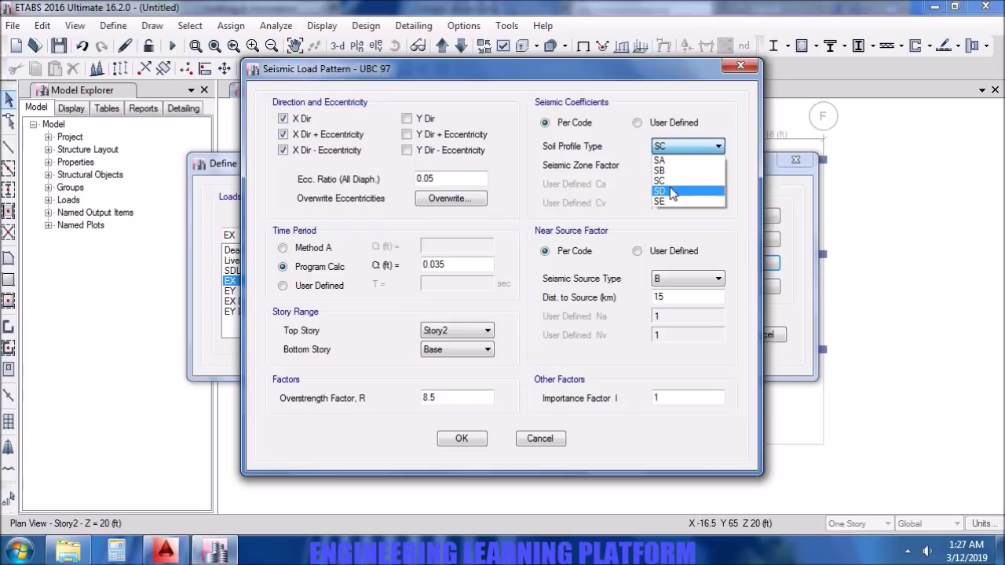
{"action": "left_click", "coordinate": [677, 182]}
{"action": "left_click", "coordinate": [680, 164]}
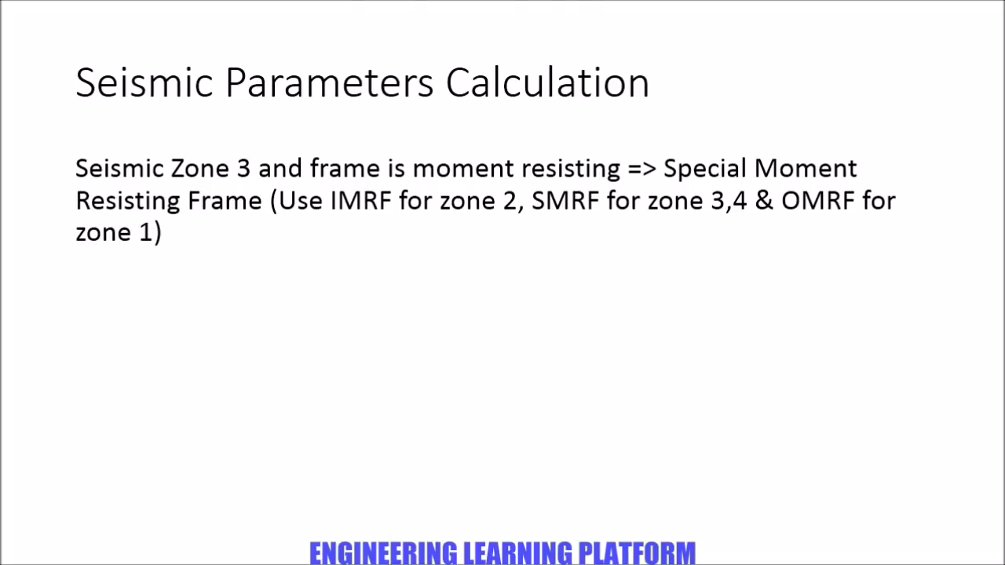
{"action": "key", "text": "Right"}
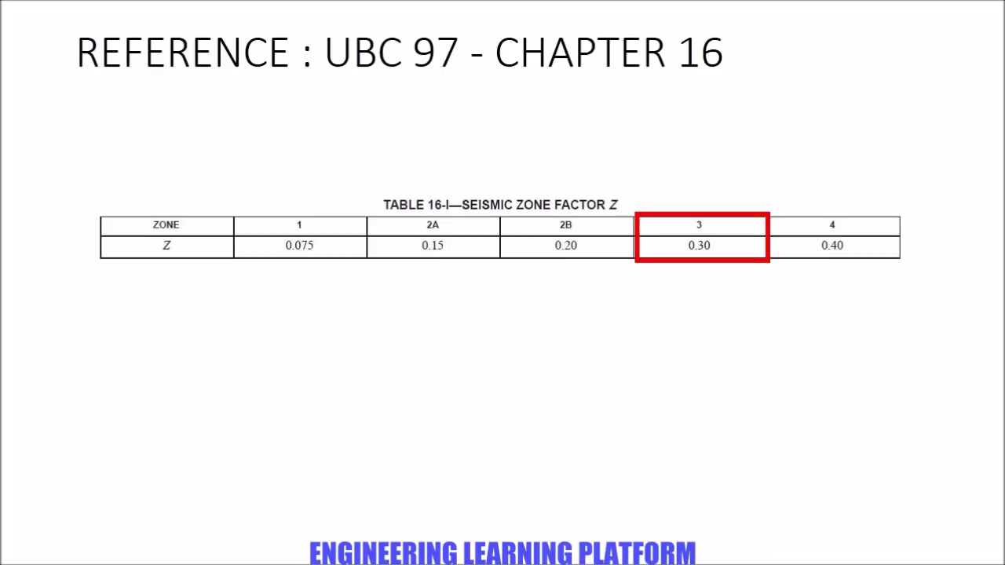
{"action": "key", "text": "Right"}
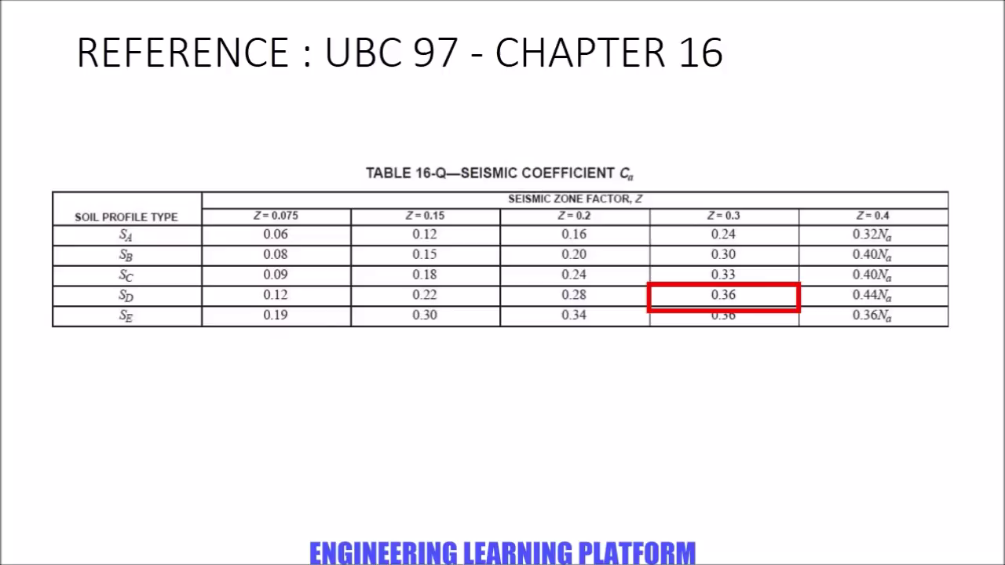
{"action": "key", "text": "Right"}
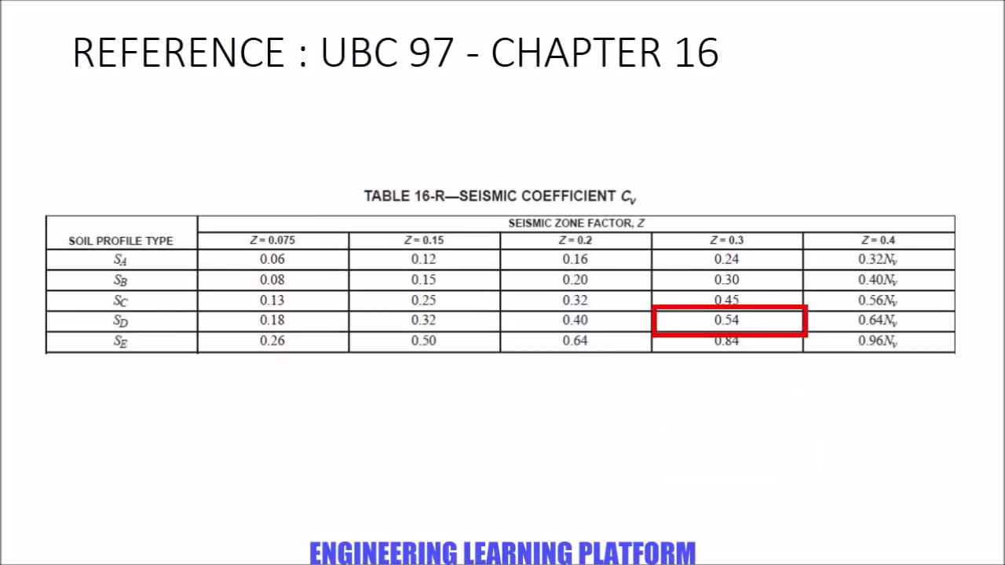
{"action": "key", "text": "Right"}
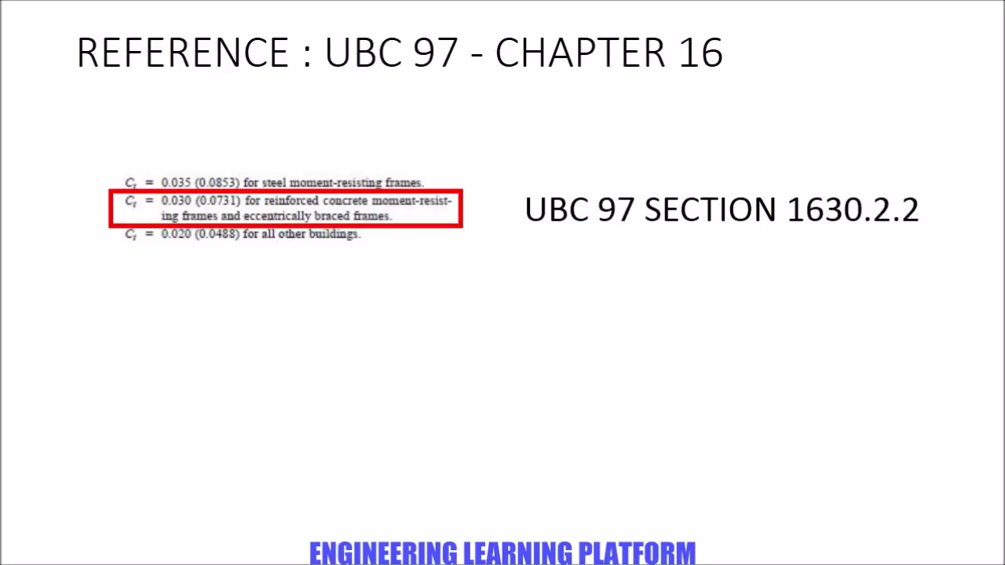
{"action": "key", "text": "Right"}
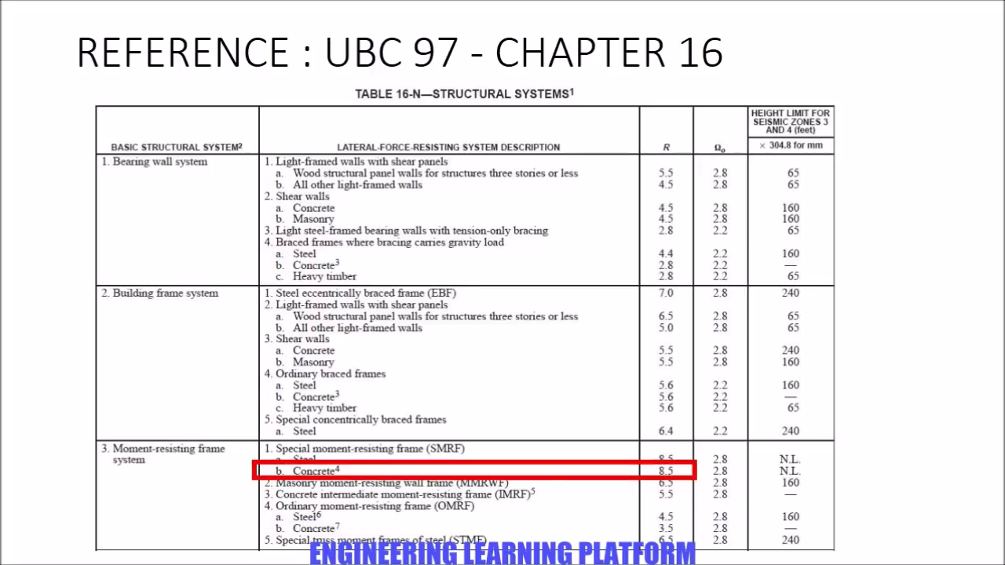
{"action": "key", "text": "Right"}
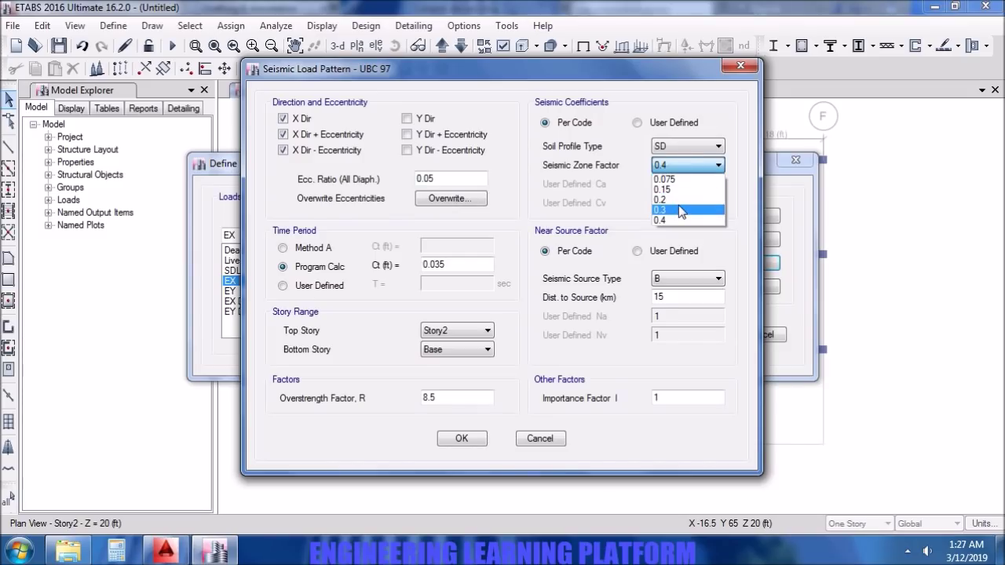
Set EX's seismic zone factor to 0.3 and Ct to 0.03, and accept its seismic load settings.
{"action": "left_click", "coordinate": [679, 205]}
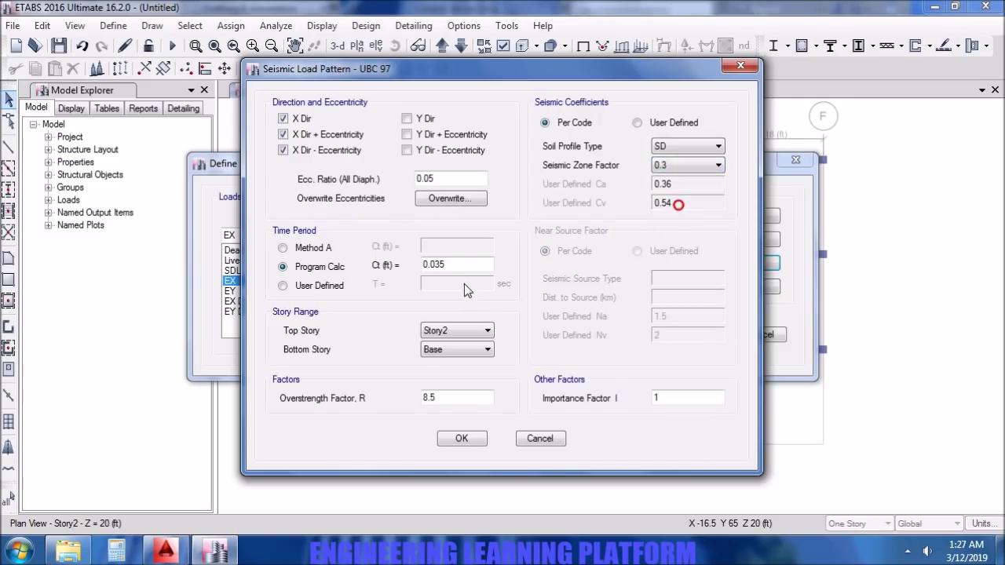
{"action": "left_click", "coordinate": [460, 264]}
{"action": "key", "text": "BackSpace"}
{"action": "left_click", "coordinate": [465, 351]}
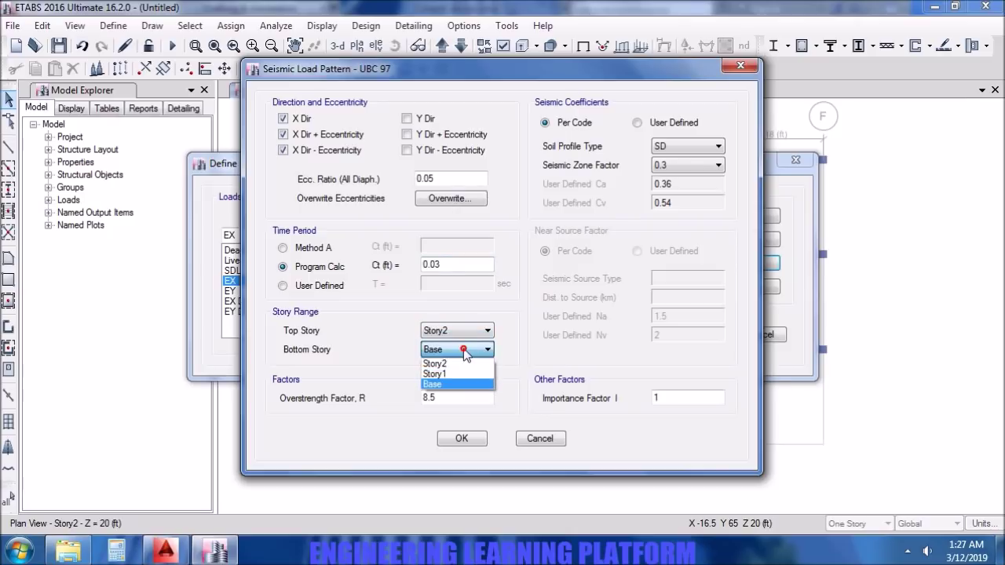
{"action": "left_click", "coordinate": [465, 350]}
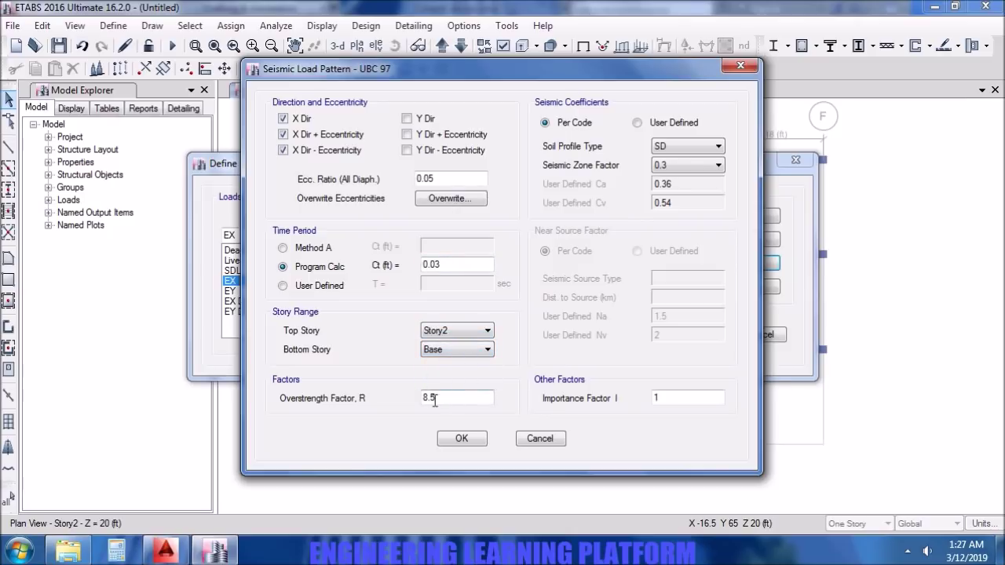
{"action": "left_click", "coordinate": [481, 441]}
Restrict the EY lateral load to the Y direction and its eccentricities by excluding all X direction options.
{"action": "left_click", "coordinate": [308, 293]}
{"action": "left_click", "coordinate": [705, 263]}
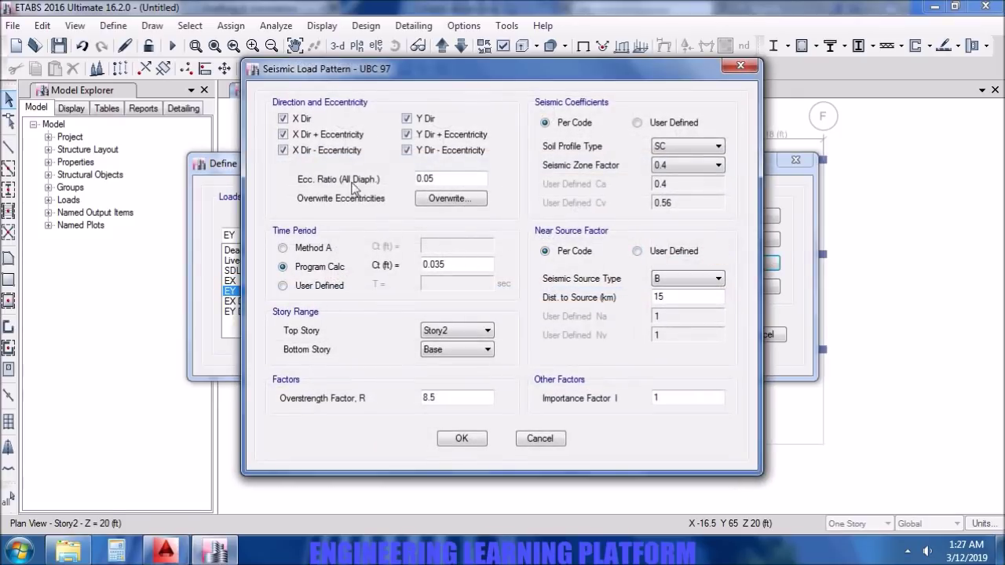
{"action": "left_click", "coordinate": [303, 119]}
{"action": "left_click", "coordinate": [306, 135]}
{"action": "left_click", "coordinate": [307, 150]}
Set EY's soil profile type to SD, seismic zone factor to 0.3 and Ct to 0.03, and accept the settings.
{"action": "left_click", "coordinate": [717, 146]}
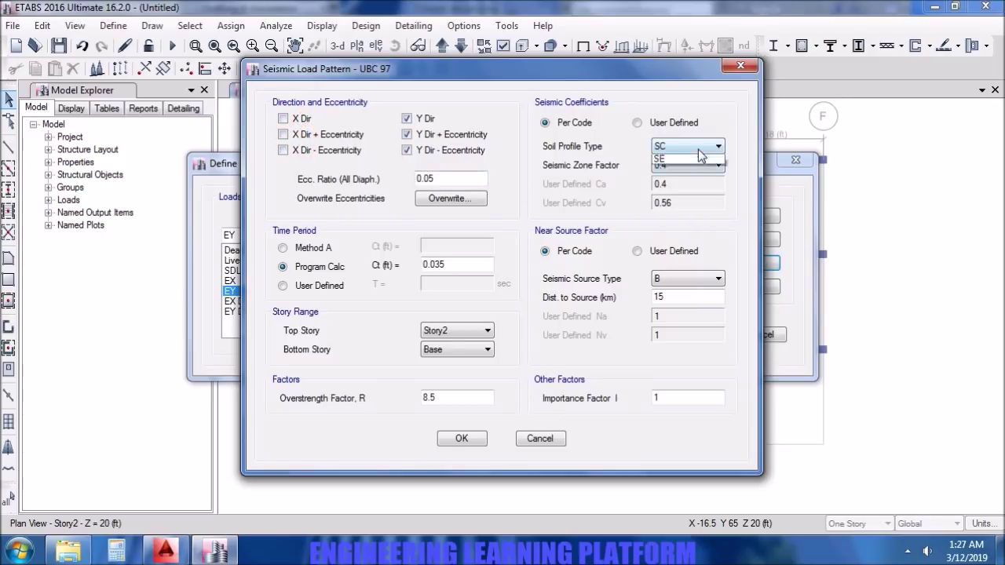
{"action": "left_click", "coordinate": [683, 190]}
{"action": "left_click", "coordinate": [703, 165]}
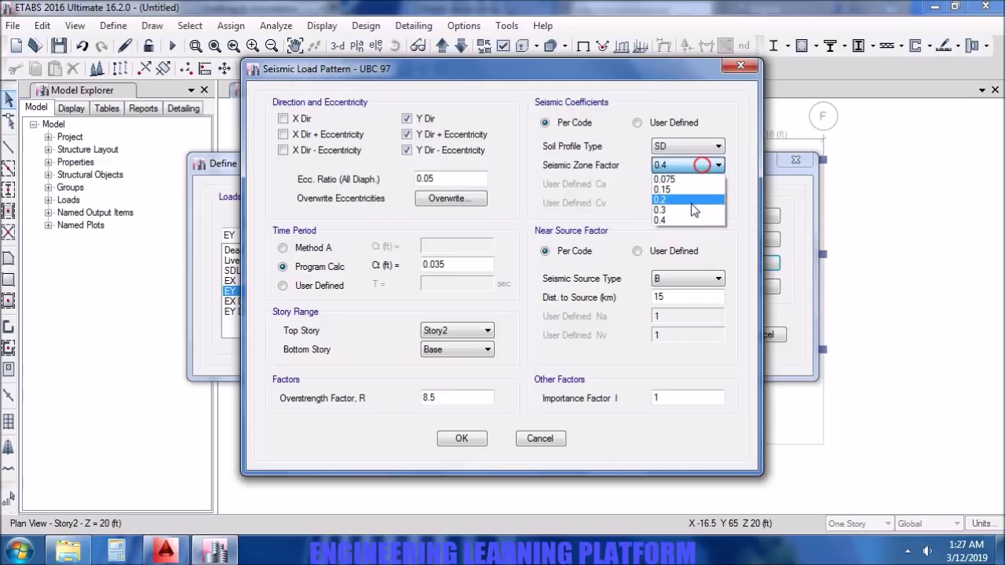
{"action": "left_click", "coordinate": [691, 207]}
{"action": "left_click", "coordinate": [466, 267]}
{"action": "key", "text": "BackSpace"}
{"action": "left_click", "coordinate": [471, 440]}
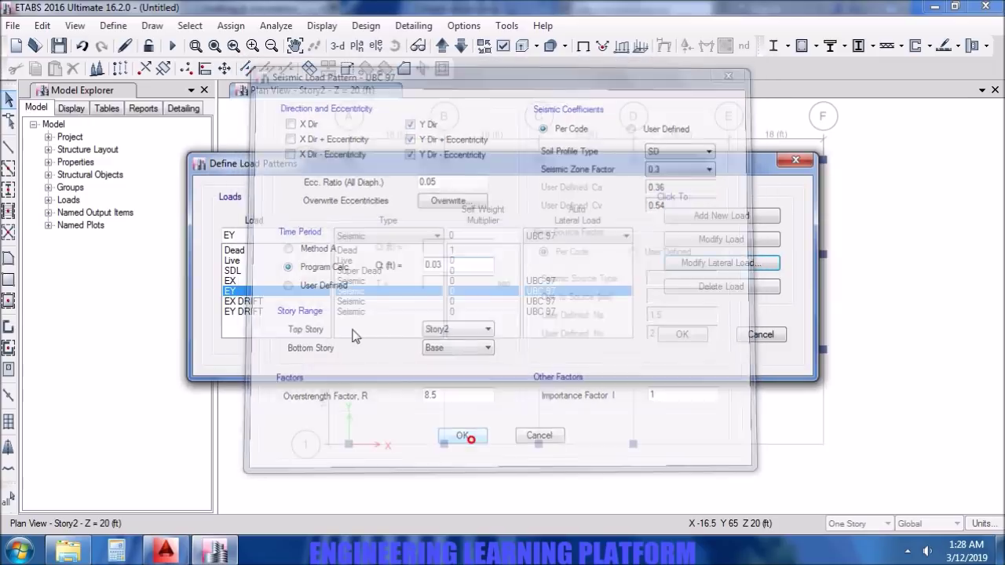
Restrict the EX DRIFT lateral load to the X direction and its eccentricities by excluding all Y direction options.
{"action": "left_click", "coordinate": [306, 301]}
{"action": "left_click", "coordinate": [691, 264]}
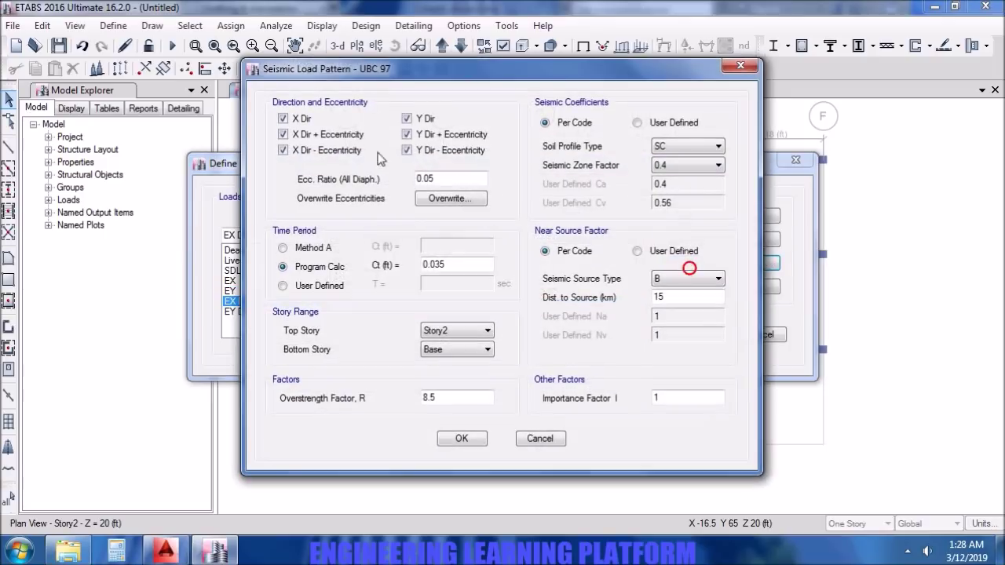
{"action": "left_click", "coordinate": [406, 119]}
{"action": "left_click", "coordinate": [407, 134]}
{"action": "left_click", "coordinate": [410, 150]}
Set EX DRIFT's soil profile type to SD, seismic zone factor to 0.3 and Ct to 0.03, and accept the settings.
{"action": "left_click", "coordinate": [691, 149]}
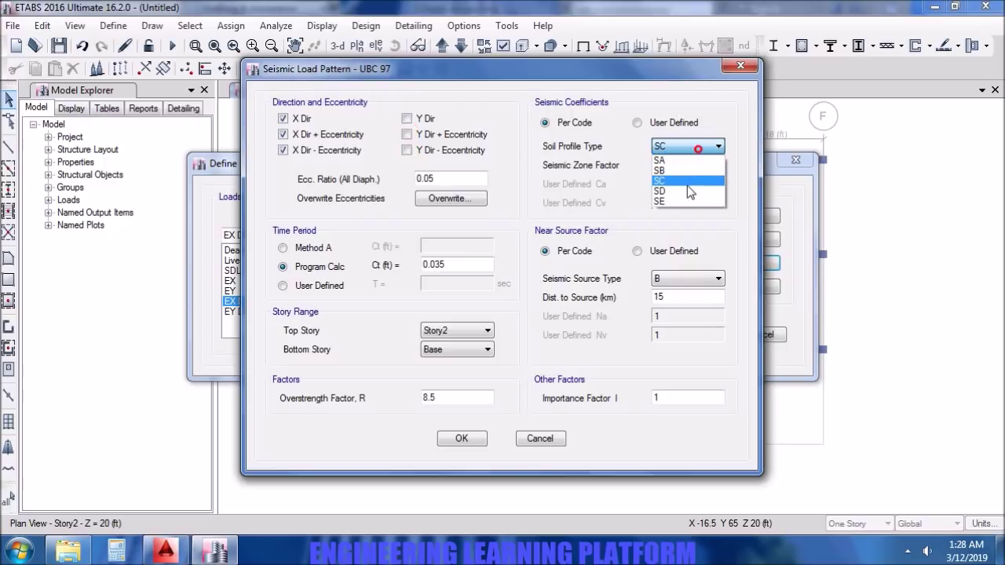
{"action": "left_click", "coordinate": [686, 186]}
{"action": "left_click", "coordinate": [690, 165]}
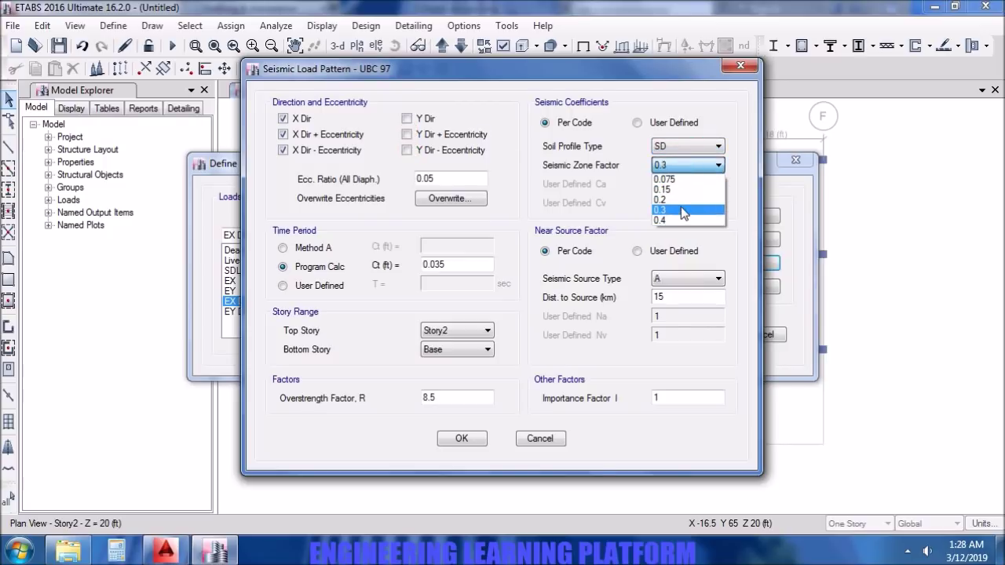
{"action": "left_click", "coordinate": [685, 210]}
{"action": "left_click", "coordinate": [454, 267]}
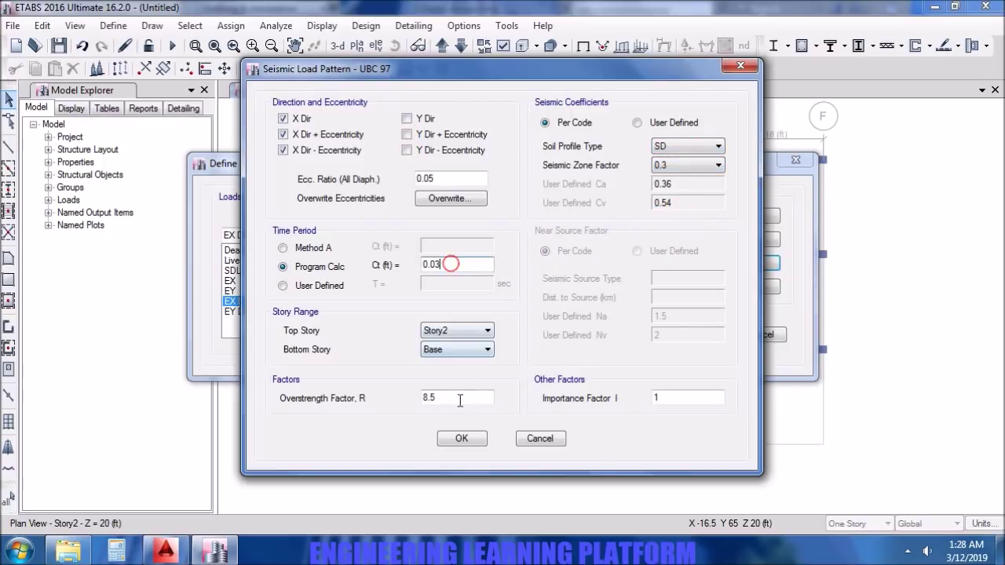
{"action": "left_click", "coordinate": [462, 438]}
Restrict the EY DRIFT lateral load to the Y direction and its eccentricities by excluding all X direction options.
{"action": "left_click", "coordinate": [308, 310]}
{"action": "left_click", "coordinate": [707, 264]}
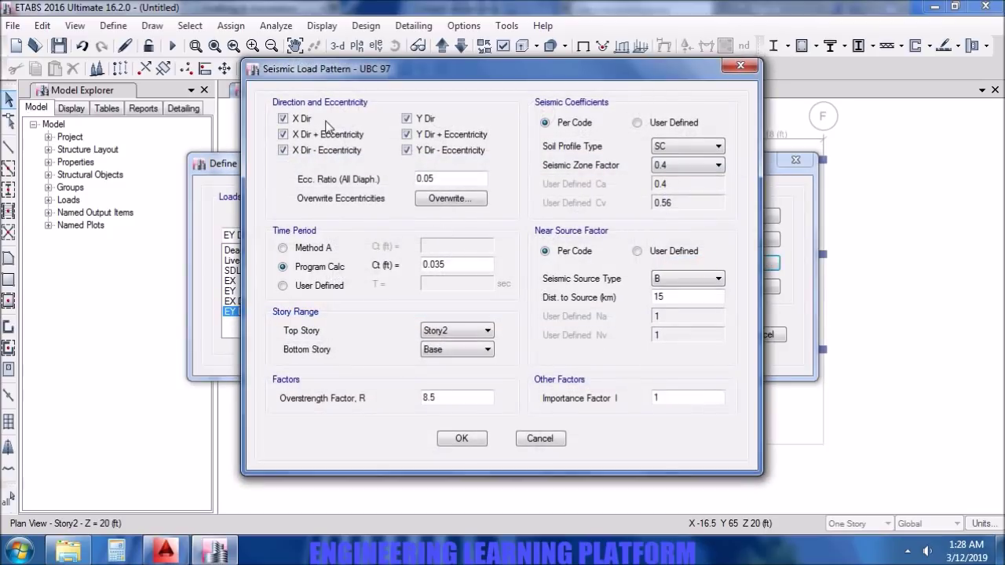
{"action": "left_click", "coordinate": [302, 119]}
{"action": "left_click", "coordinate": [305, 134]}
{"action": "left_click", "coordinate": [308, 150]}
Set EY DRIFT's Ct to 0.03, seismic zone factor to 0.3 and soil profile type to SD, and accept all load patterns.
{"action": "left_click", "coordinate": [464, 265]}
{"action": "key", "text": "BackSpace"}
{"action": "left_click", "coordinate": [698, 165]}
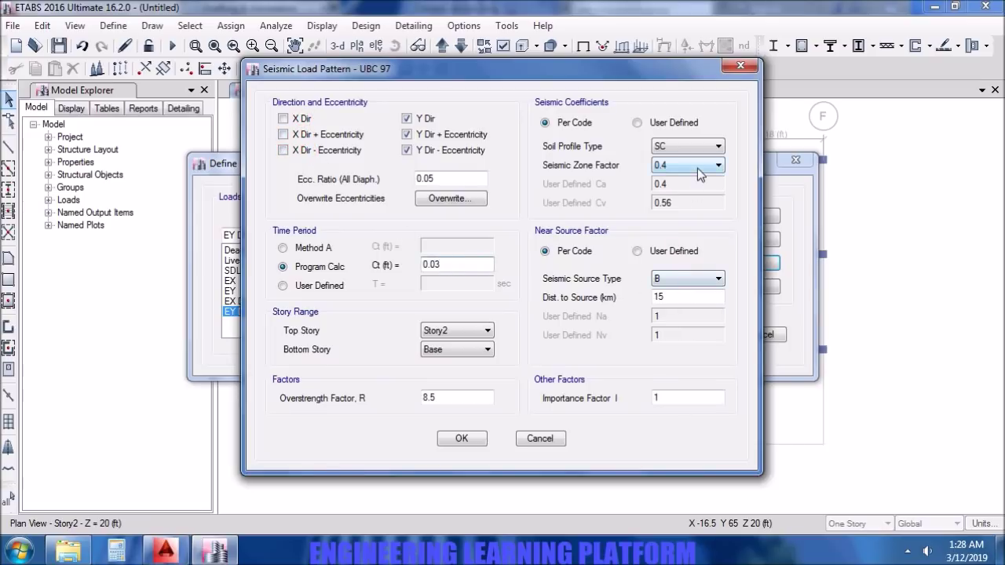
{"action": "left_click", "coordinate": [690, 209]}
{"action": "left_click", "coordinate": [702, 144]}
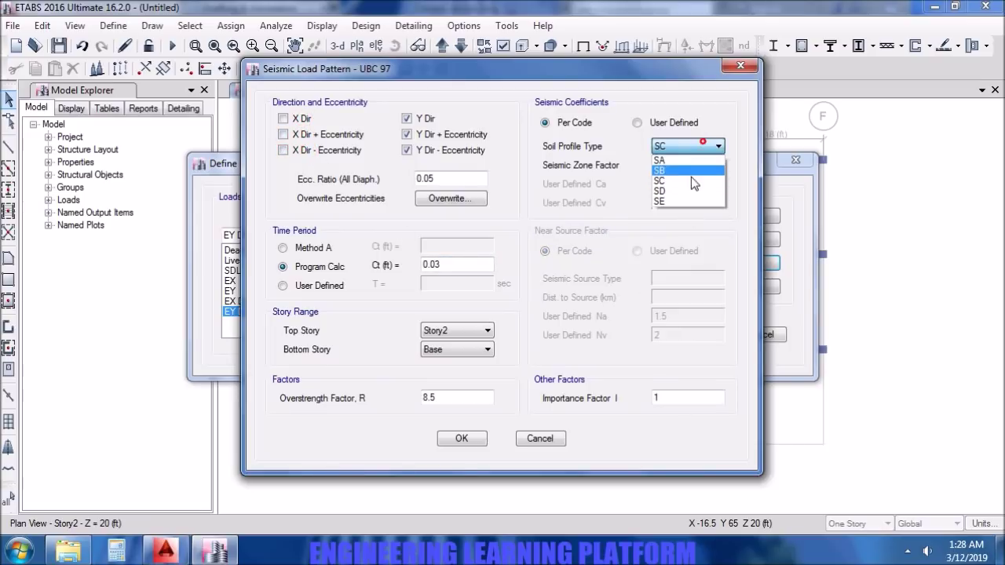
{"action": "left_click", "coordinate": [694, 190]}
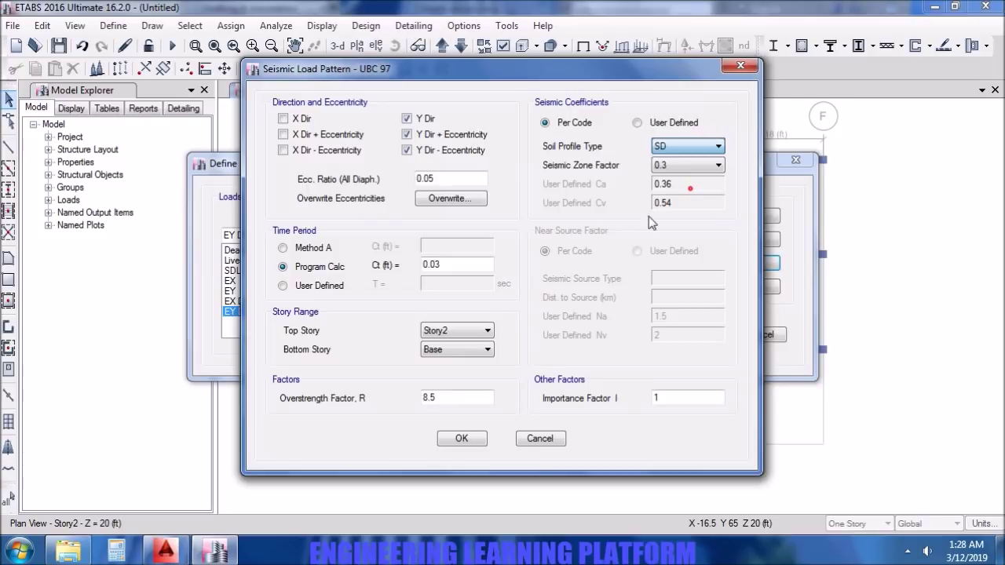
{"action": "left_click", "coordinate": [469, 441]}
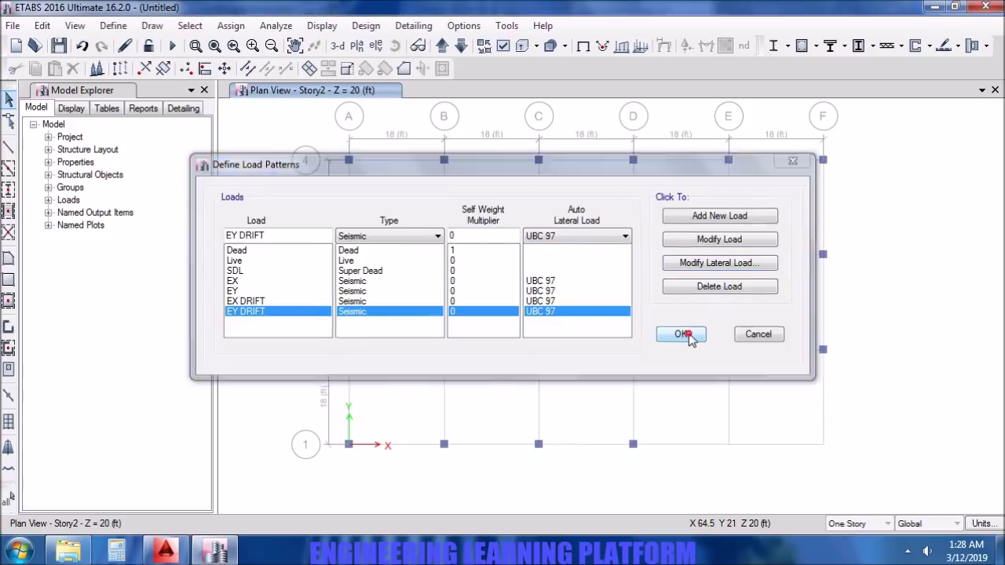
{"action": "left_click", "coordinate": [681, 335]}
Open the EX DRIFT load case definition for modification.
{"action": "left_click", "coordinate": [109, 25]}
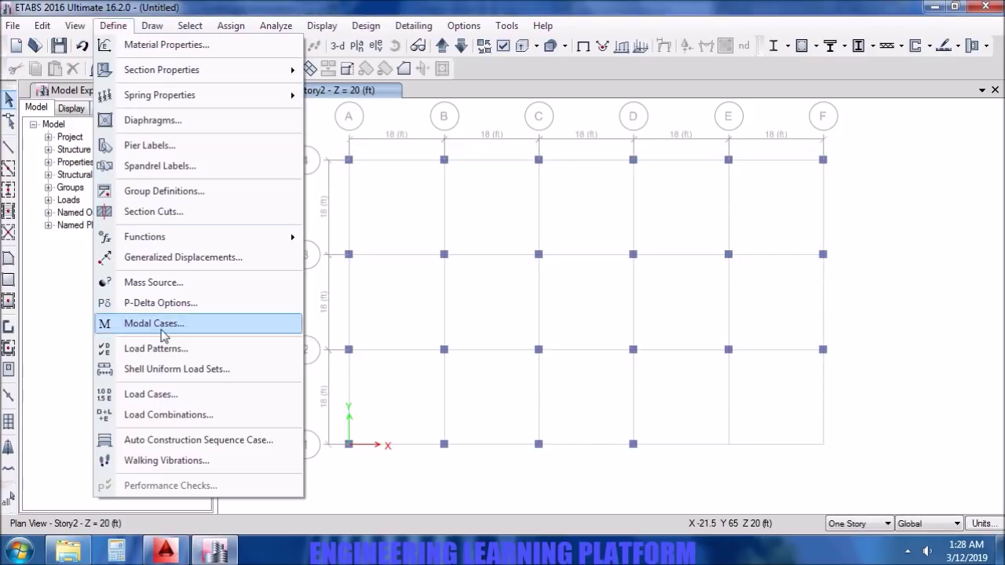
{"action": "left_click", "coordinate": [149, 394]}
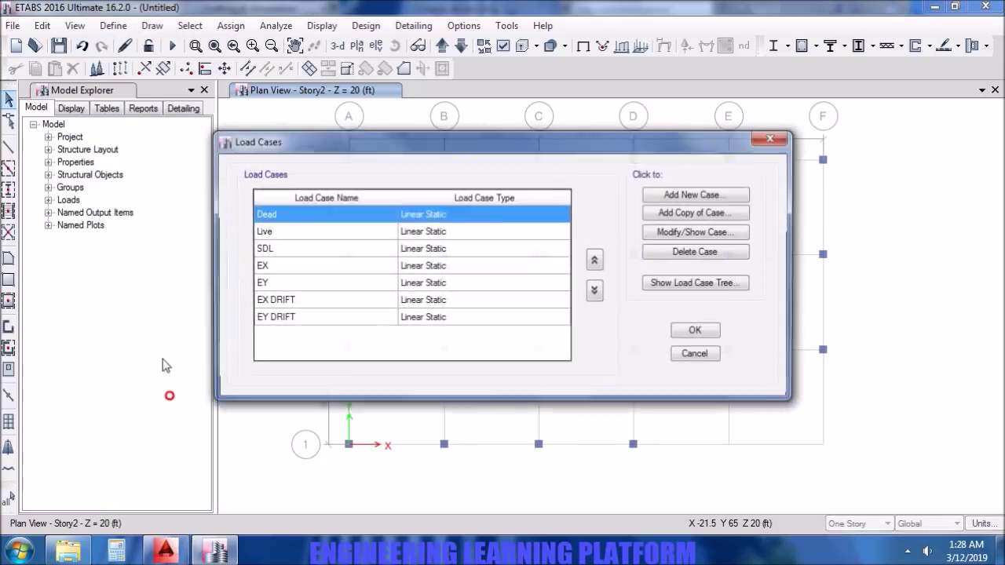
{"action": "left_click", "coordinate": [322, 302]}
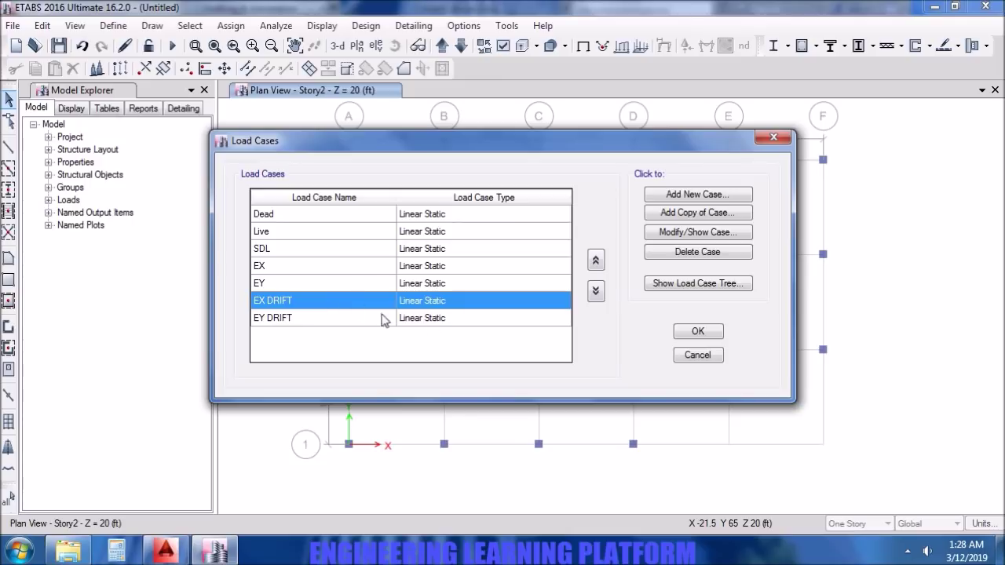
{"action": "left_click", "coordinate": [697, 233]}
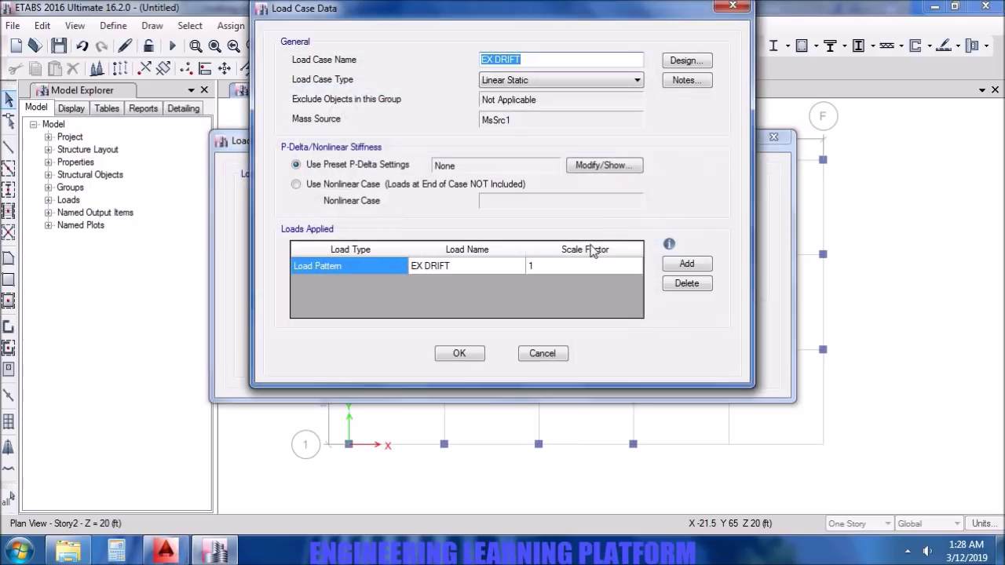
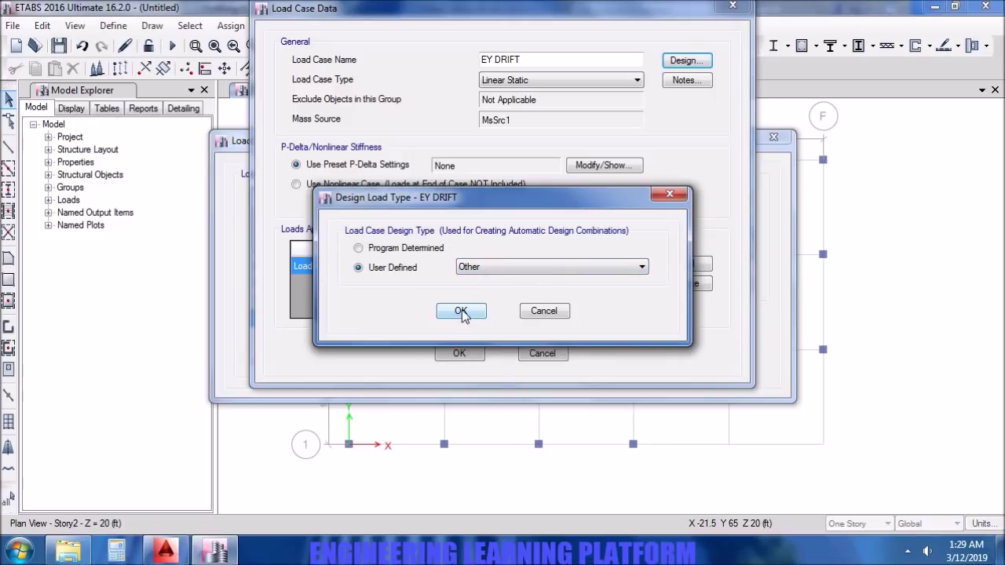
Accept Other as EY DRIFT's user-defined design type, set its load scale factor to 5.95, and accept all load cases.
{"action": "left_click", "coordinate": [461, 311]}
{"action": "left_click", "coordinate": [527, 264]}
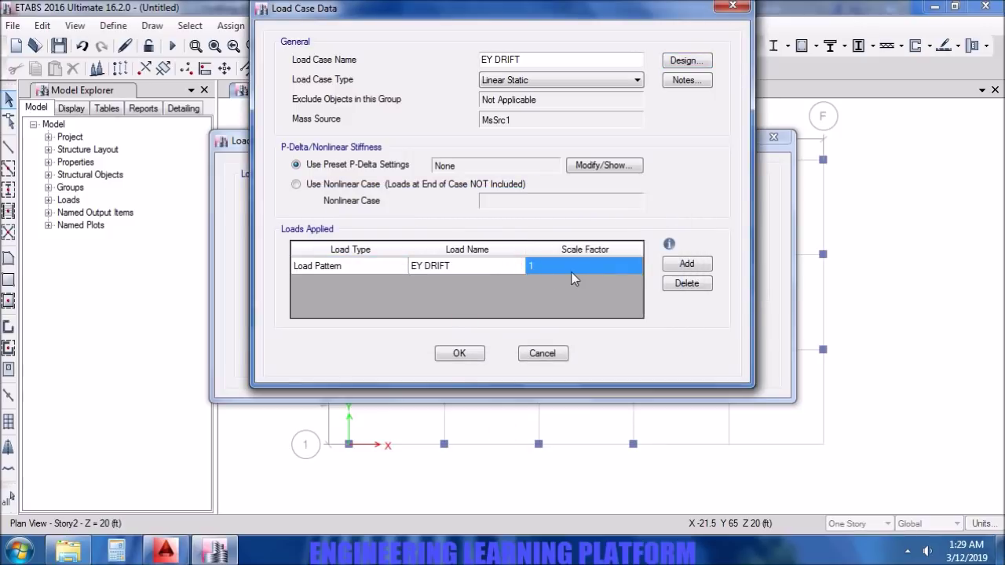
{"action": "type", "text": "5.95"}
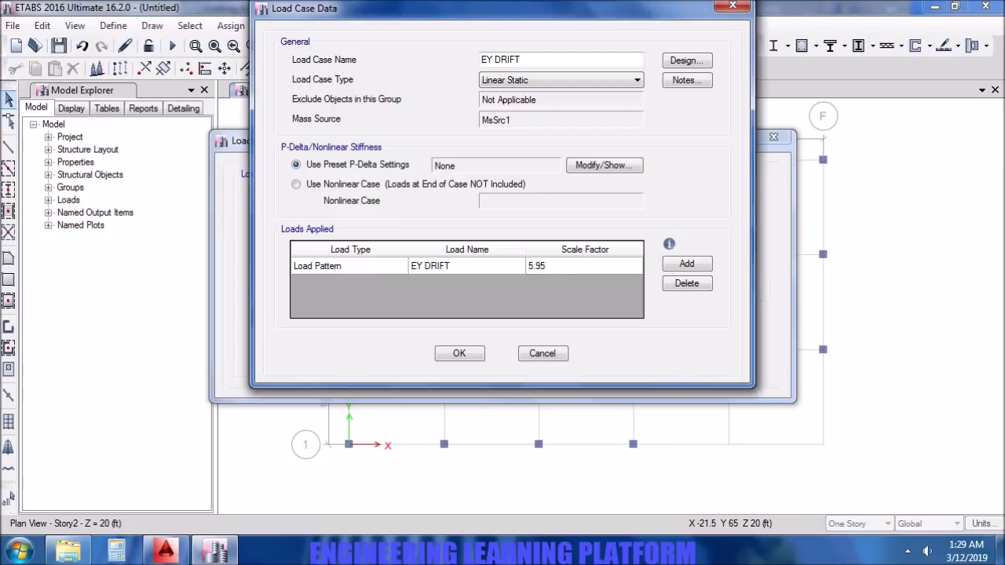
{"action": "left_click", "coordinate": [475, 354]}
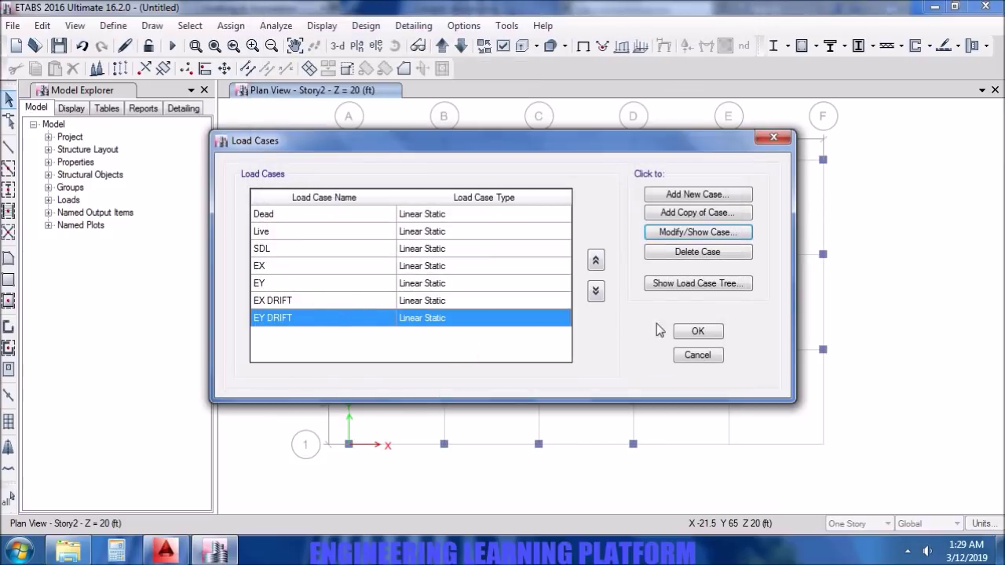
{"action": "left_click", "coordinate": [698, 332]}
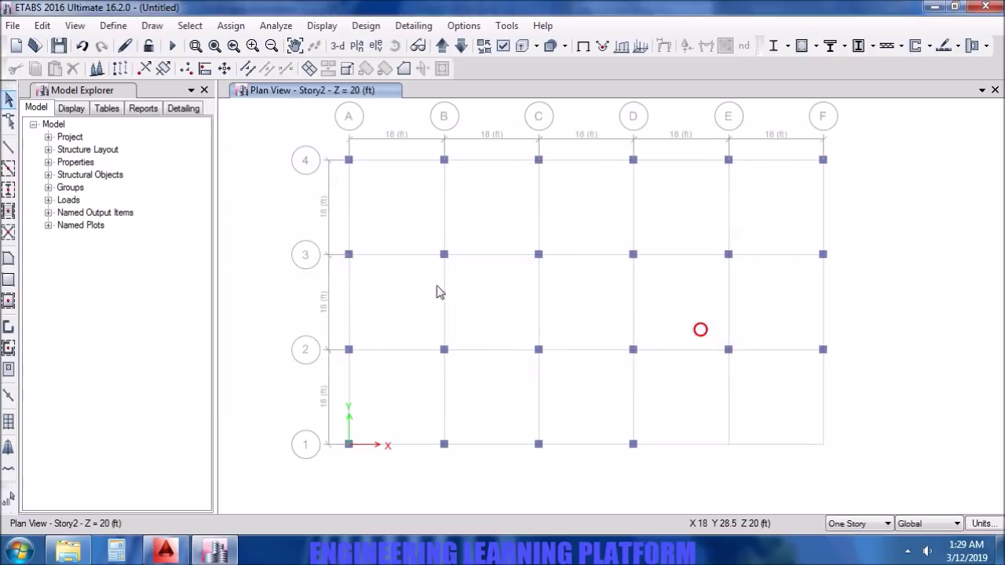
Base mass source MsSrc1 on specified load patterns only, without element self mass or additional mass, and add Dead with multiplier 1.
{"action": "left_click", "coordinate": [113, 27]}
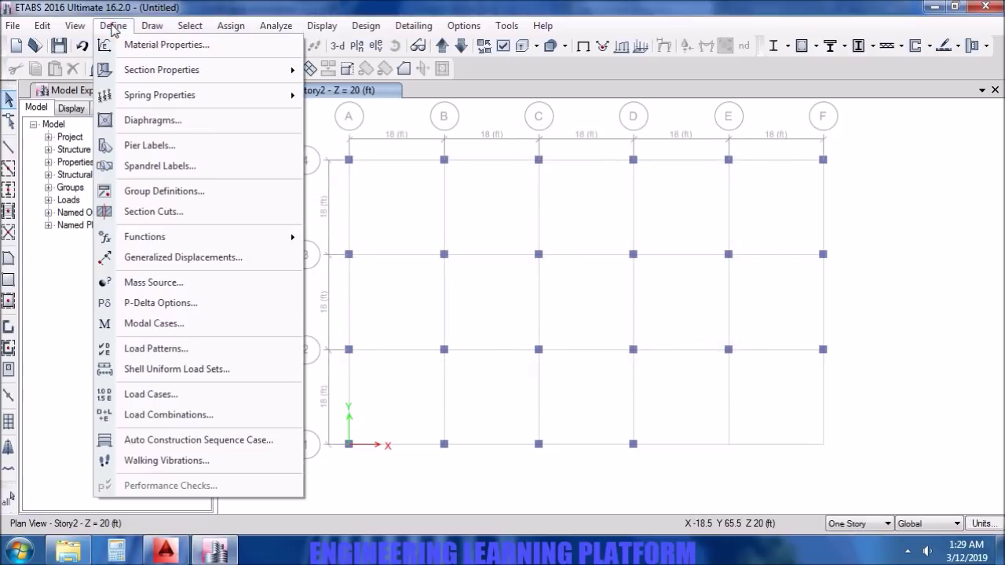
{"action": "left_click", "coordinate": [180, 289]}
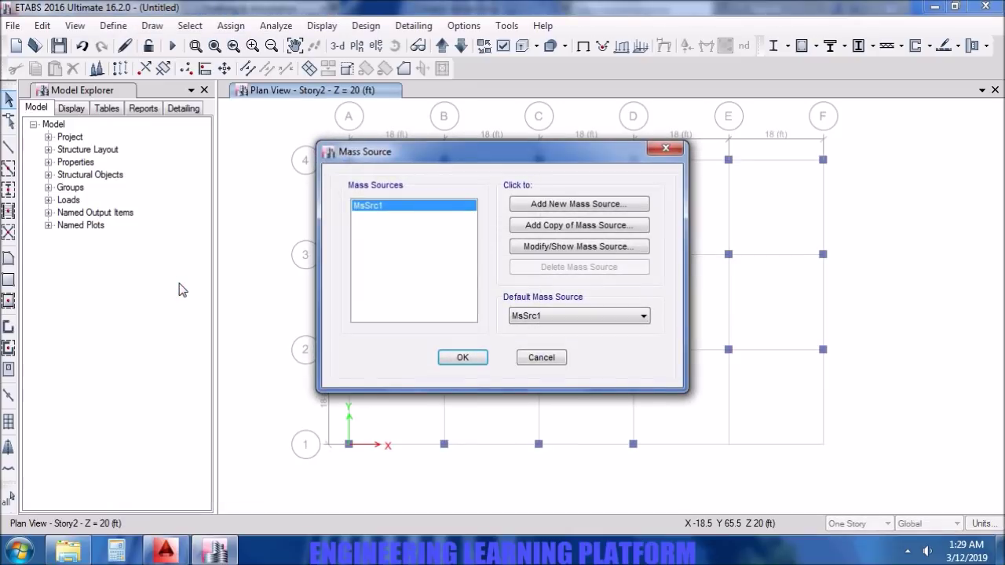
{"action": "left_click", "coordinate": [572, 246]}
{"action": "left_click", "coordinate": [239, 225]}
{"action": "left_click", "coordinate": [240, 248]}
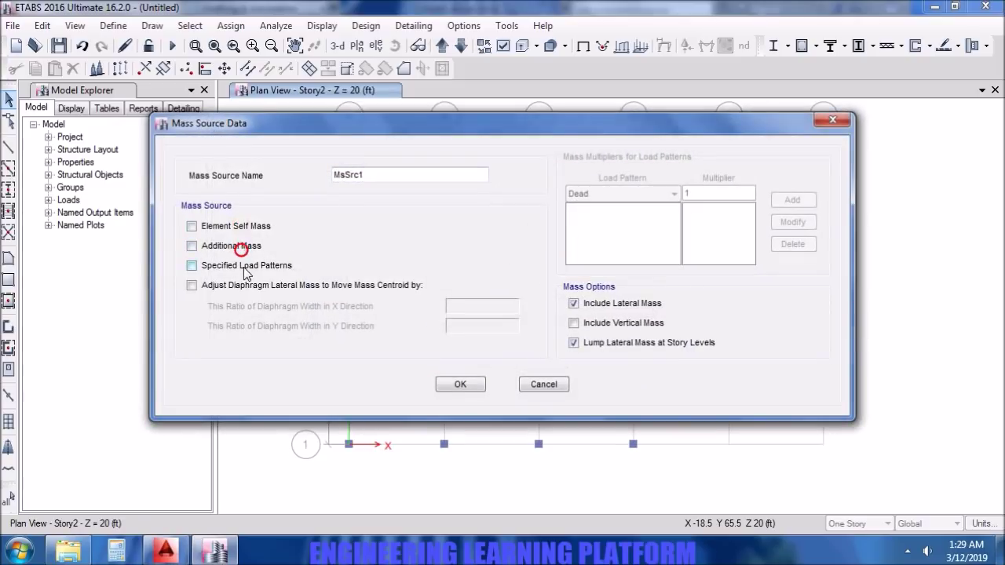
{"action": "left_click", "coordinate": [241, 266]}
{"action": "left_click", "coordinate": [792, 200]}
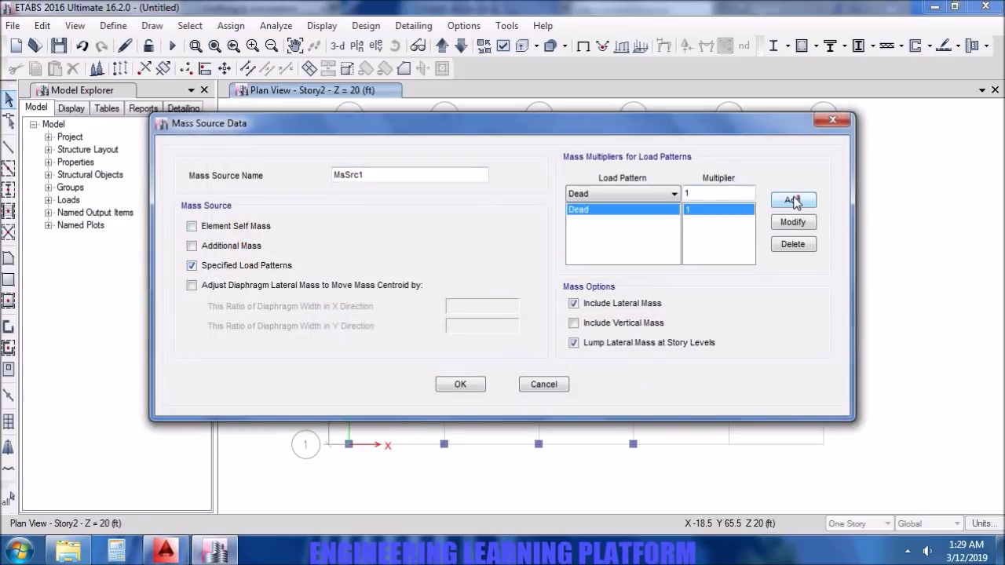
Add the SDL load pattern with multiplier 1 to the mass source and accept the definition.
{"action": "left_click", "coordinate": [638, 193]}
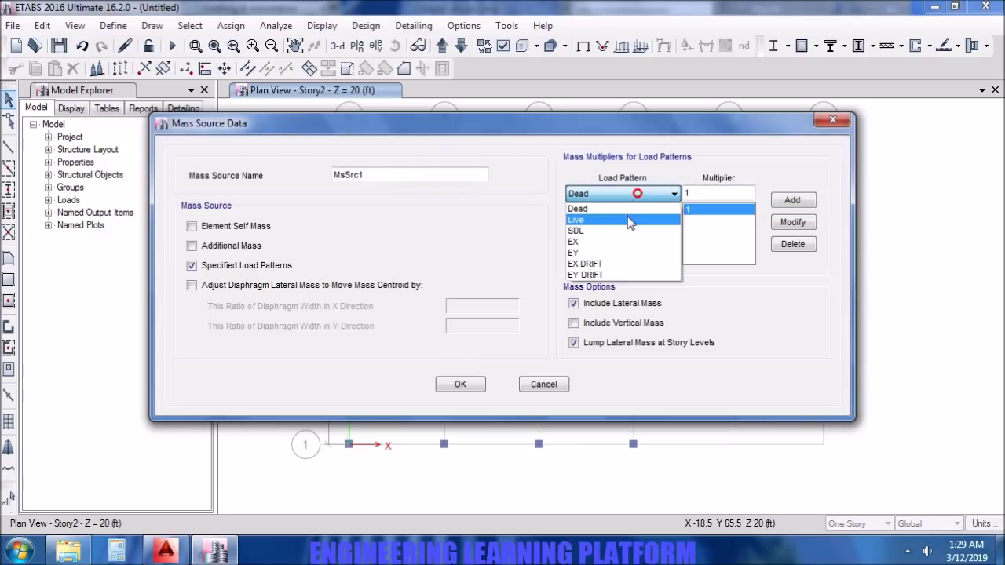
{"action": "left_click", "coordinate": [624, 227]}
{"action": "left_click", "coordinate": [788, 201]}
{"action": "left_click", "coordinate": [621, 194]}
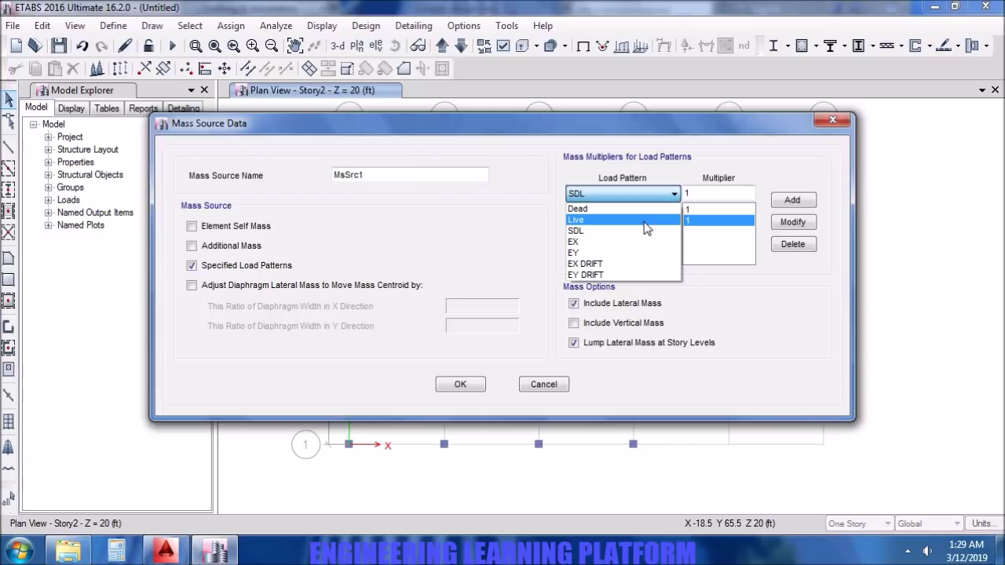
{"action": "left_click", "coordinate": [464, 382]}
{"action": "left_click", "coordinate": [466, 384]}
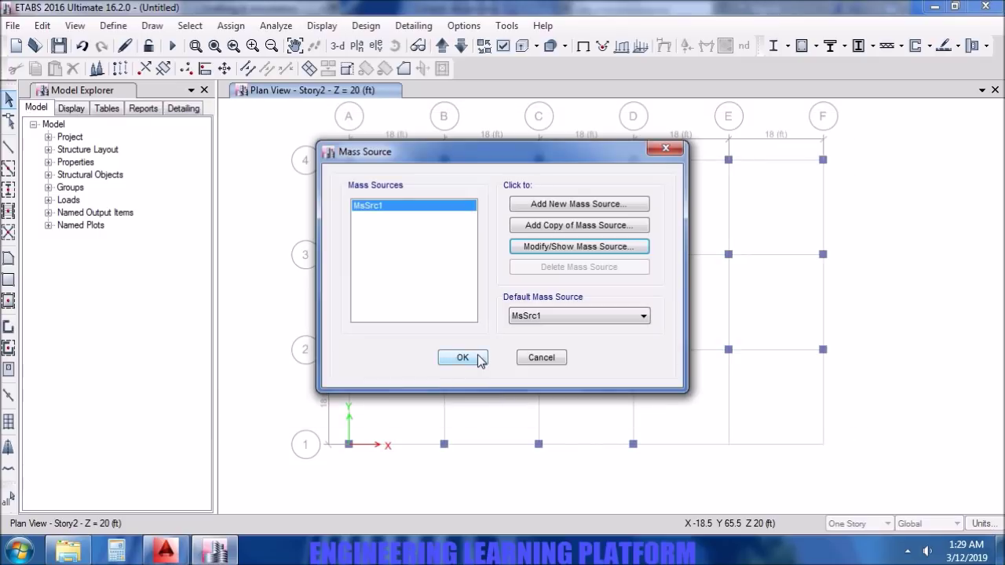
{"action": "left_click", "coordinate": [478, 358]}
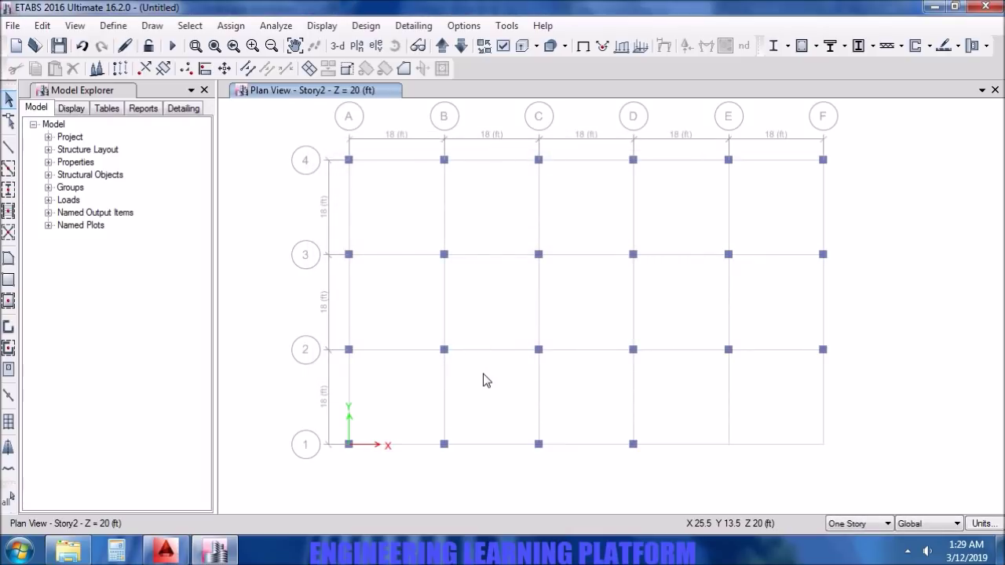
Quick draw B12X12 beams along all Story2 grid lines between columns, leaving out the bays D to F between grids 1 and 2.
{"action": "left_click", "coordinate": [8, 170]}
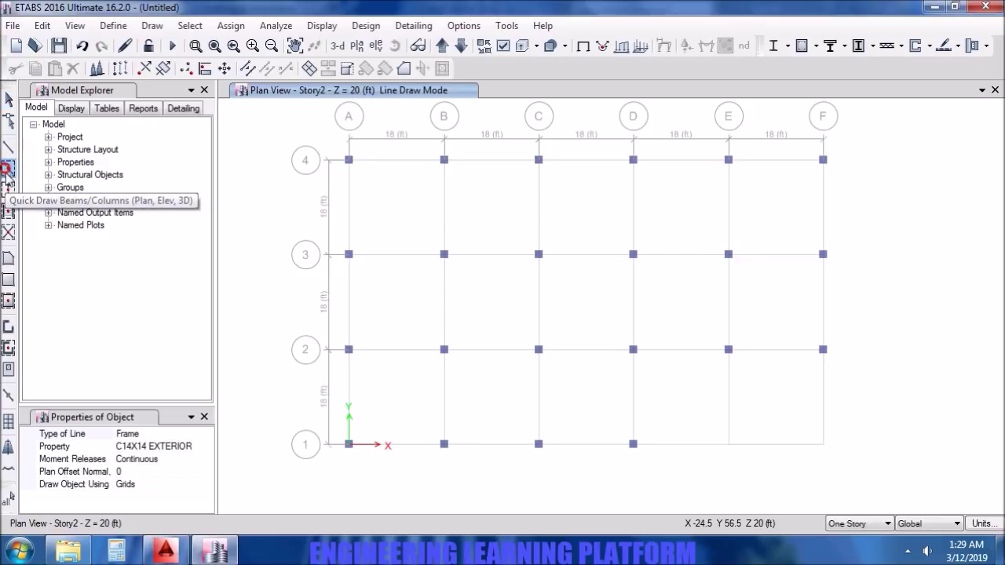
{"action": "left_click", "coordinate": [207, 447]}
{"action": "left_click", "coordinate": [180, 396]}
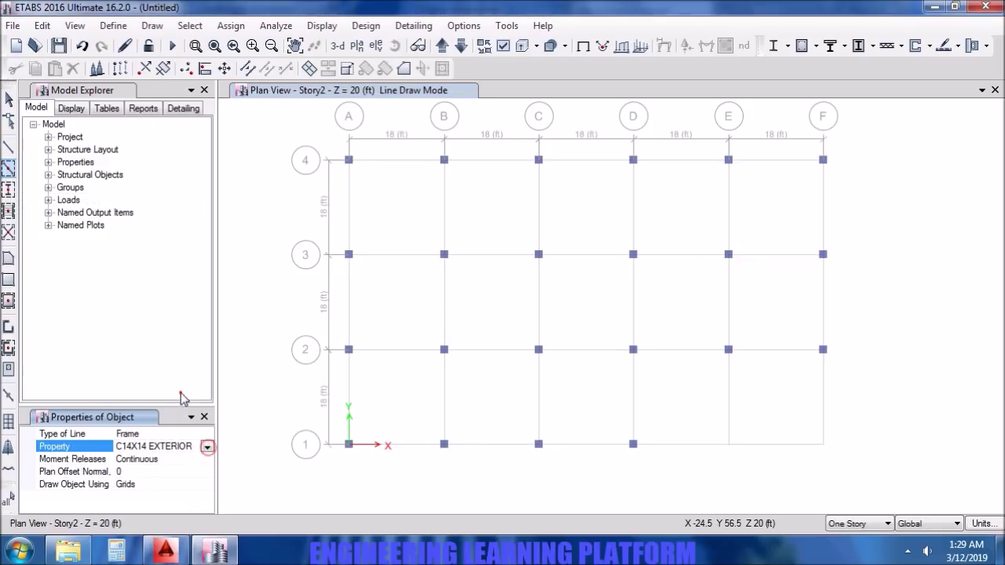
{"action": "mouse_move", "coordinate": [848, 362]}
{"action": "left_mouse_down"}
{"action": "mouse_move", "coordinate": [530, 137]}
{"action": "mouse_move", "coordinate": [305, 105]}
{"action": "left_mouse_up"}
{"action": "mouse_move", "coordinate": [646, 471]}
{"action": "left_mouse_down"}
{"action": "mouse_move", "coordinate": [508, 400]}
{"action": "mouse_move", "coordinate": [328, 344]}
{"action": "mouse_move", "coordinate": [322, 358]}
{"action": "left_mouse_up"}
{"action": "left_click_drag", "start_coordinate": [656, 466], "coordinate": [625, 338]}
{"action": "left_click_drag", "start_coordinate": [555, 474], "coordinate": [532, 331]}
{"action": "left_click_drag", "start_coordinate": [461, 475], "coordinate": [435, 324]}
{"action": "left_click_drag", "start_coordinate": [373, 473], "coordinate": [342, 331]}
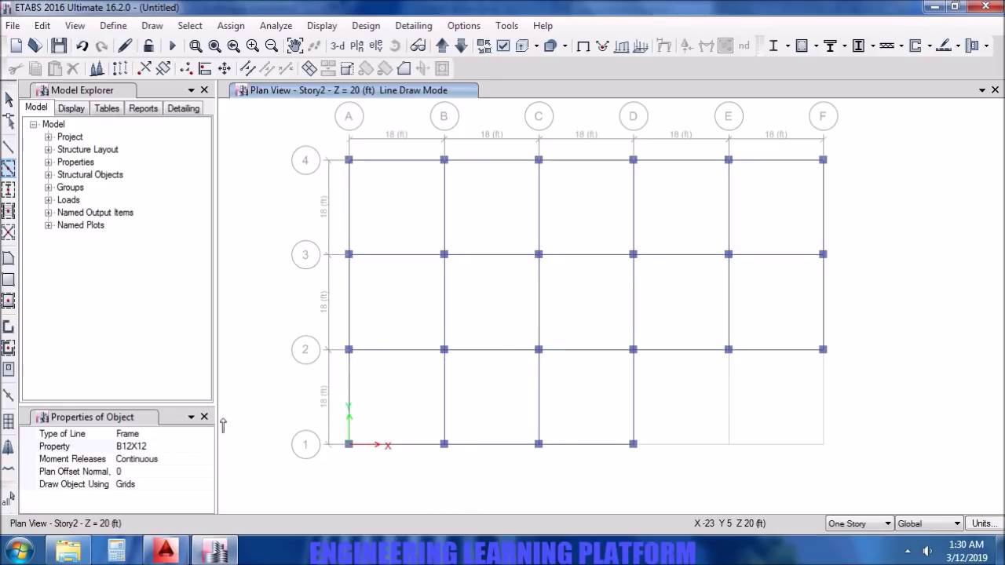
Quick draw Slab 6 floor panels in all beam-enclosed bays, leaving the bays D to F between grids 1 and 2 open.
{"action": "left_click", "coordinate": [8, 300]}
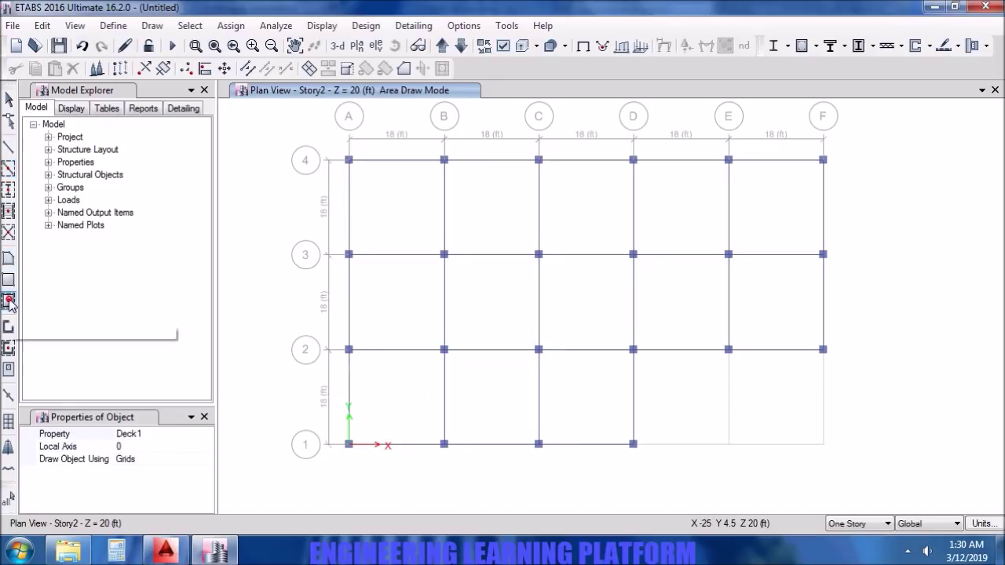
{"action": "left_click", "coordinate": [206, 433]}
{"action": "left_click", "coordinate": [207, 432]}
{"action": "left_click", "coordinate": [135, 476]}
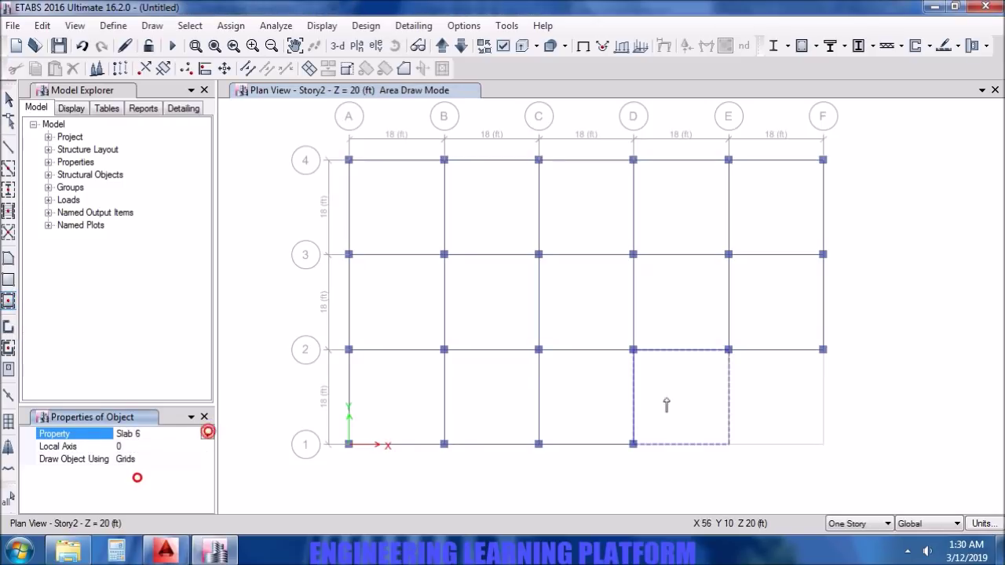
{"action": "left_click_drag", "start_coordinate": [851, 376], "coordinate": [243, 118]}
{"action": "left_click_drag", "start_coordinate": [654, 480], "coordinate": [311, 327]}
{"action": "key", "text": "Escape"}
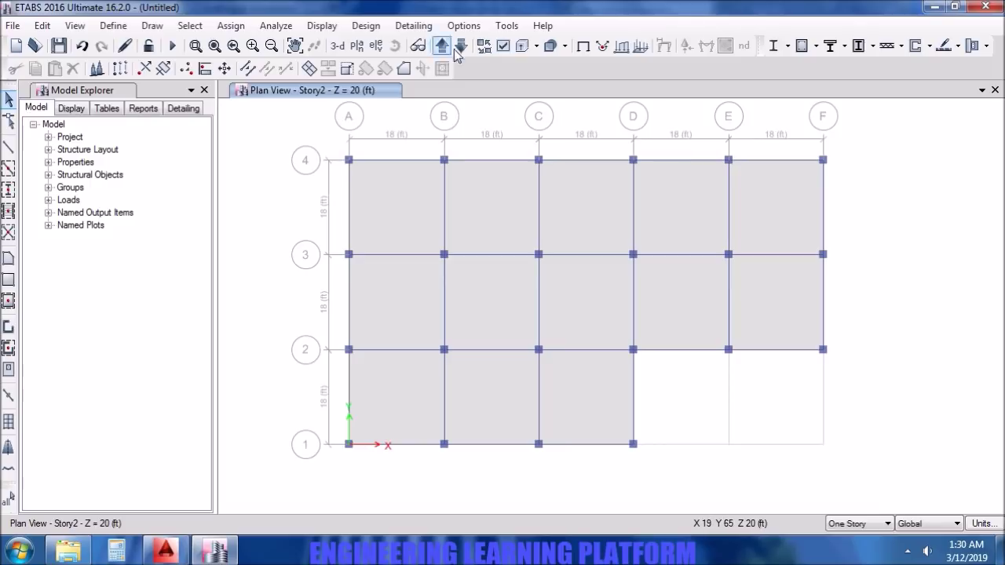
Hide joint objects, columns and beams in the plan view and select all the slab panels.
{"action": "left_click", "coordinate": [503, 47]}
{"action": "left_click", "coordinate": [406, 144]}
{"action": "left_click", "coordinate": [404, 193]}
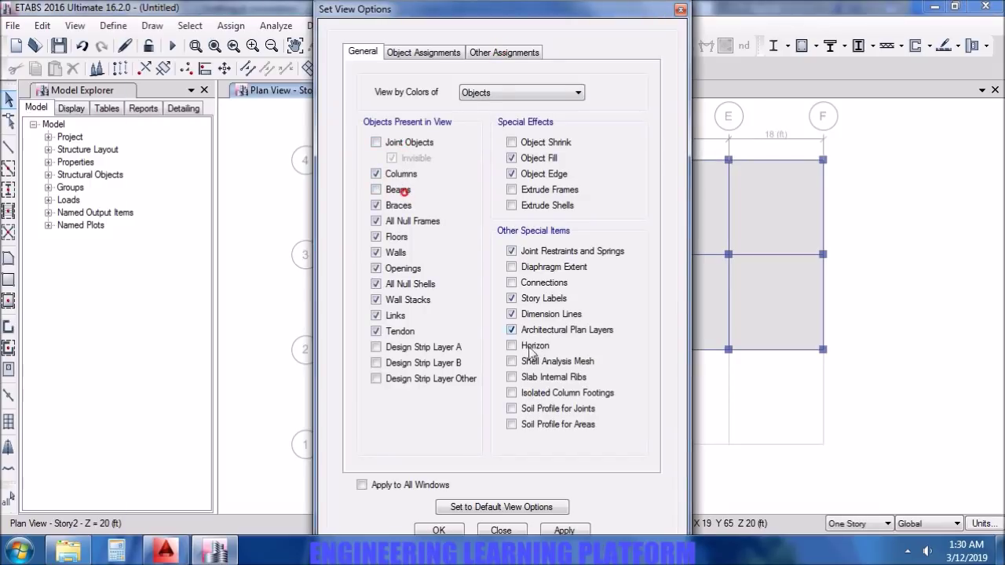
{"action": "left_click", "coordinate": [564, 531]}
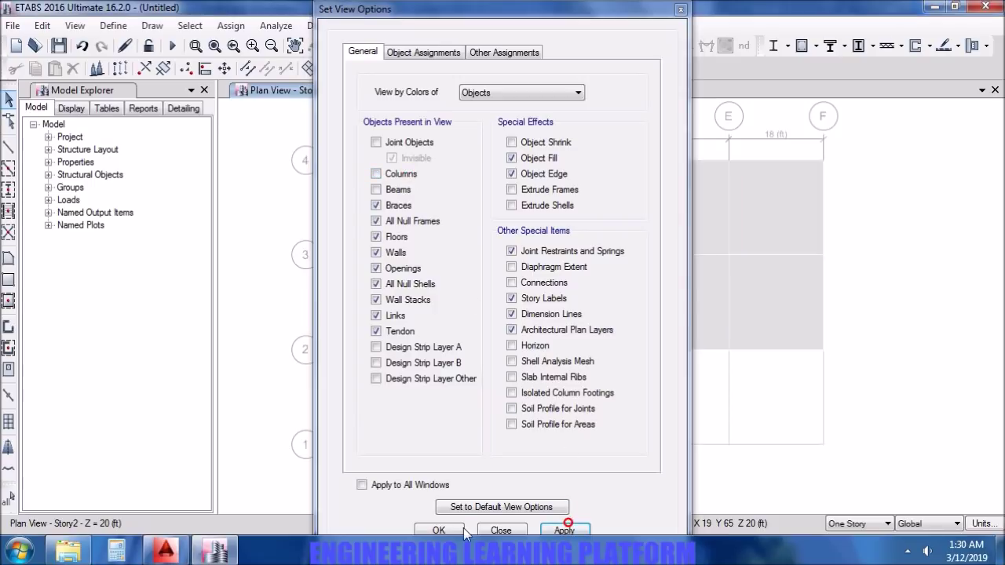
{"action": "left_click", "coordinate": [439, 530]}
{"action": "left_click_drag", "start_coordinate": [898, 480], "coordinate": [309, 117]}
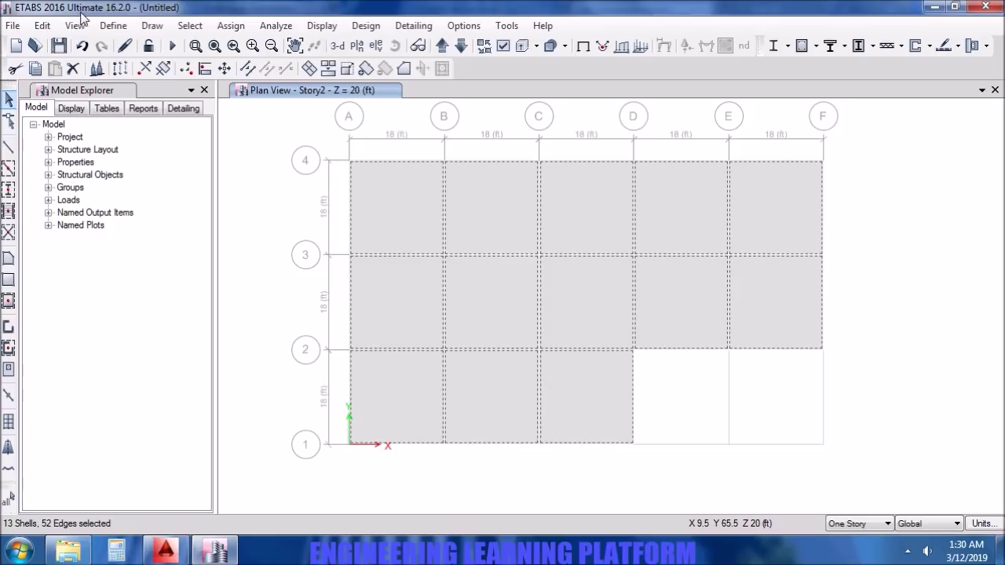
Switch to Calculator, divide the 18 ft bay length by 3, and close it.
{"action": "left_click", "coordinate": [41, 25]}
{"action": "left_click", "coordinate": [118, 552]}
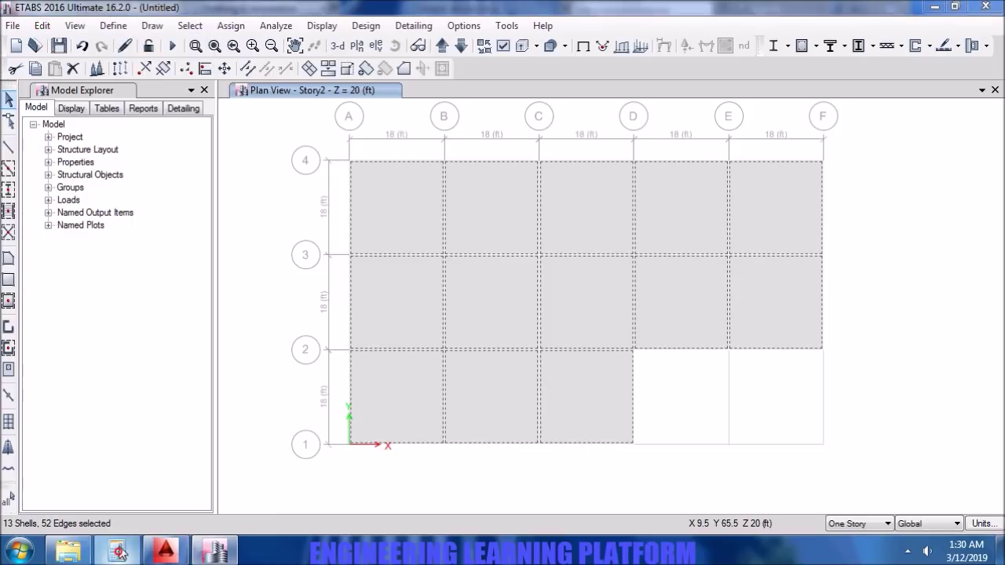
{"action": "left_click", "coordinate": [173, 430]}
{"action": "left_click", "coordinate": [204, 376]}
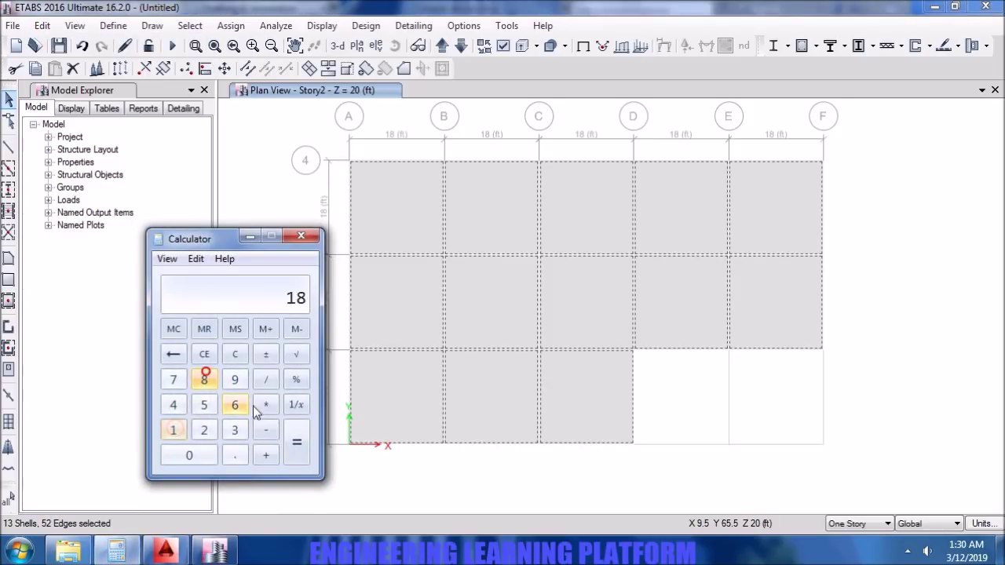
{"action": "left_click", "coordinate": [266, 380]}
{"action": "left_click", "coordinate": [235, 430]}
{"action": "left_click", "coordinate": [301, 437]}
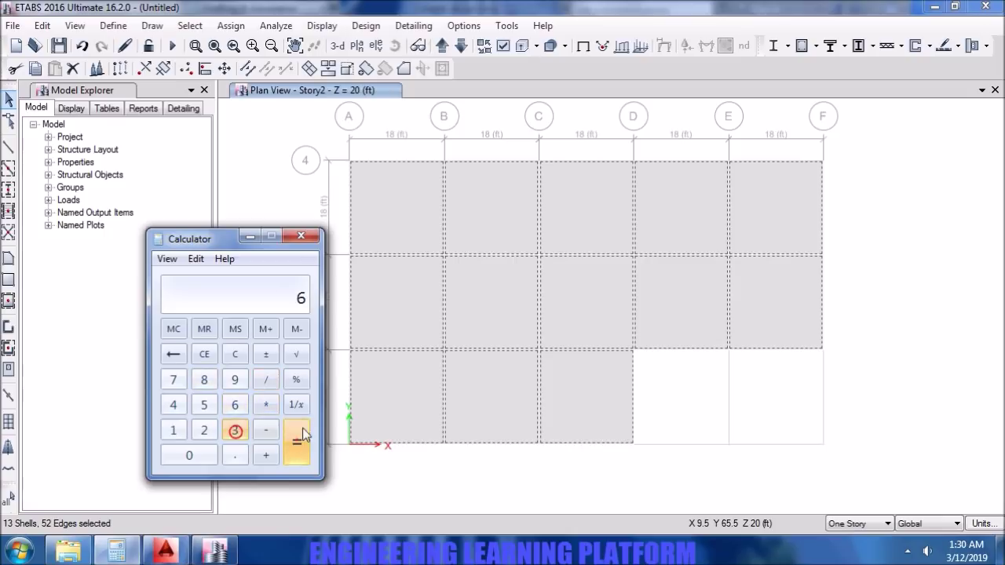
{"action": "left_click", "coordinate": [301, 236]}
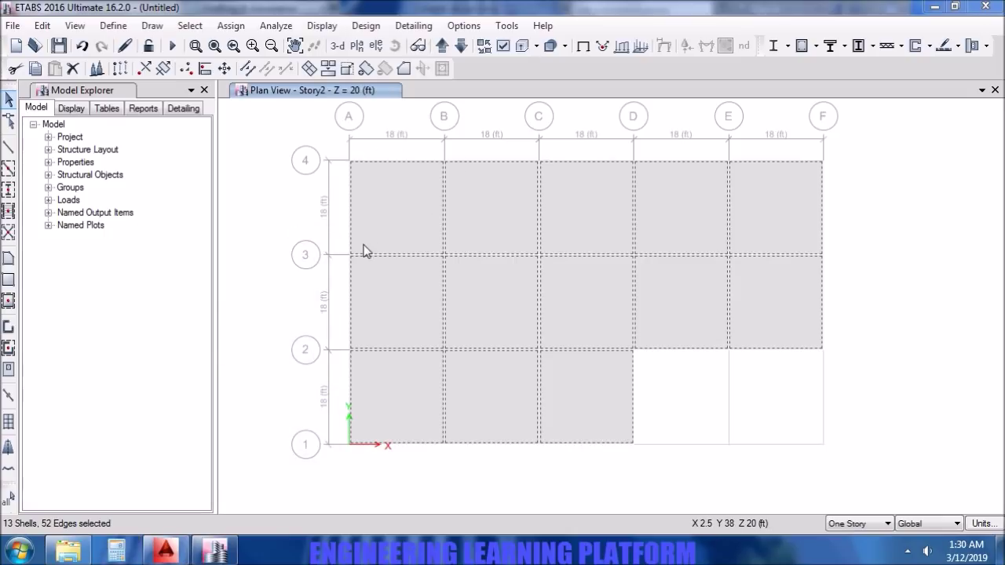
Divide the selected slab shells into 6 by 6 areas each.
{"action": "left_click", "coordinate": [44, 26]}
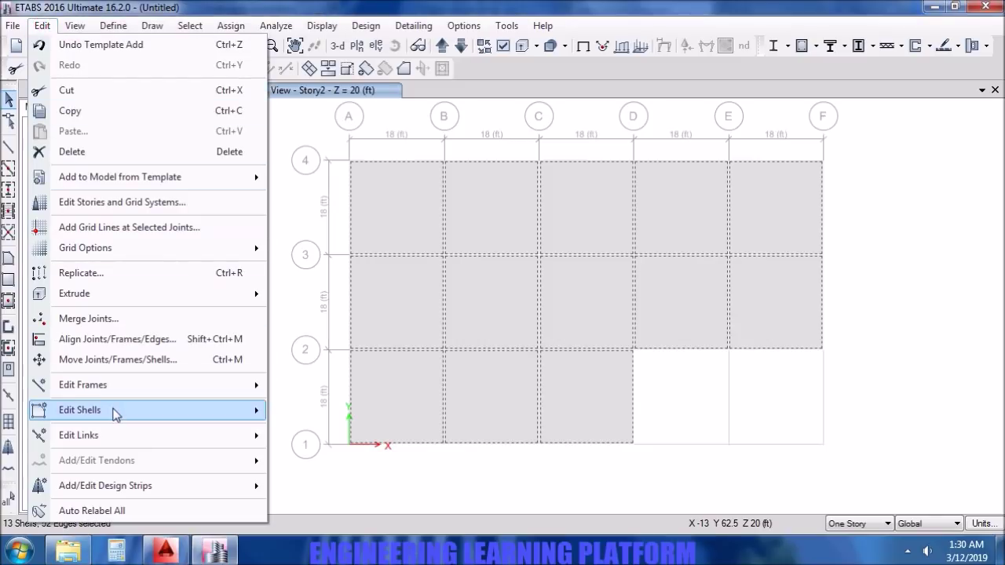
{"action": "mouse_move", "coordinate": [115, 413]}
{"action": "left_click", "coordinate": [359, 293]}
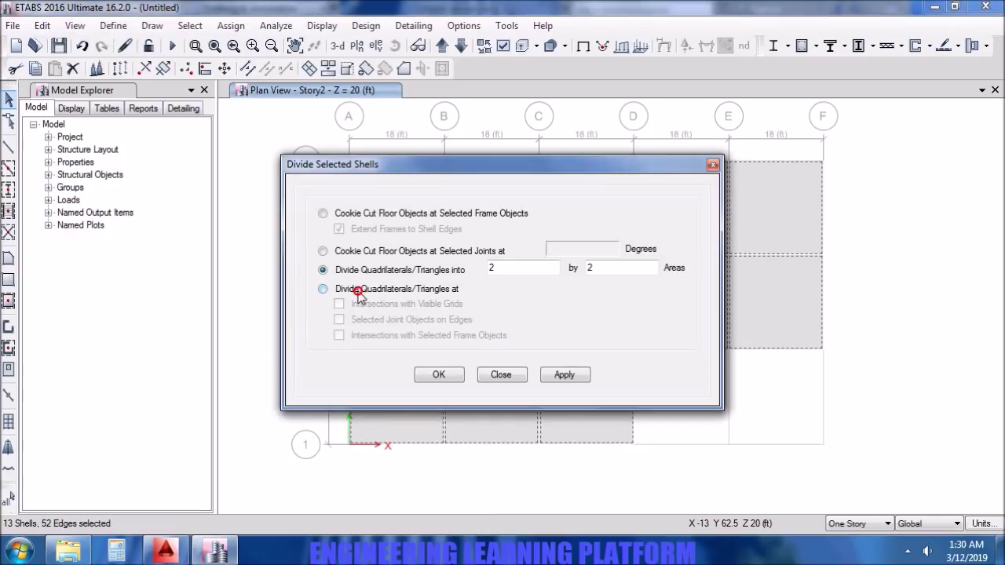
{"action": "type", "text": "6"}
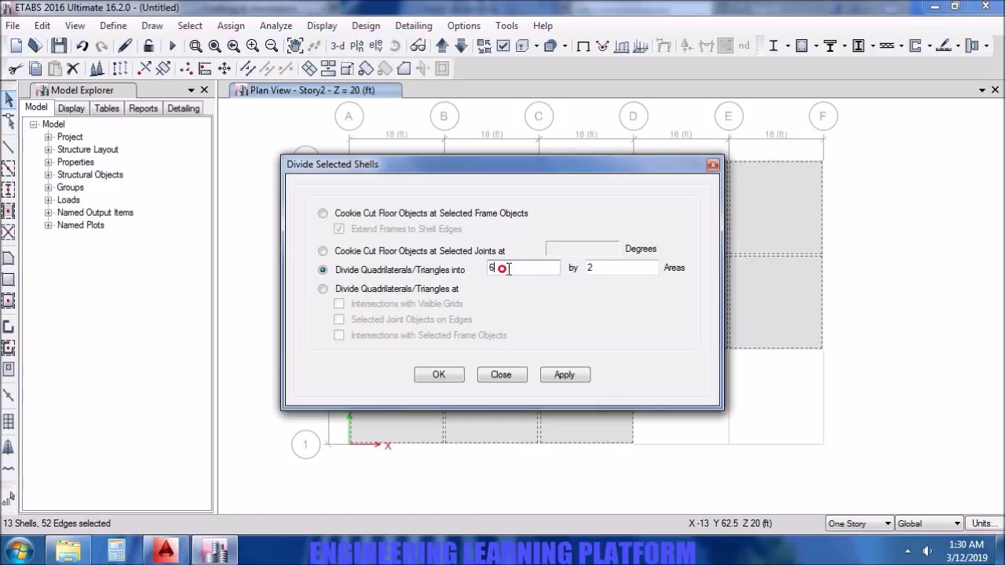
{"action": "double_click", "coordinate": [607, 269]}
{"action": "type", "text": "6"}
{"action": "left_click", "coordinate": [567, 375]}
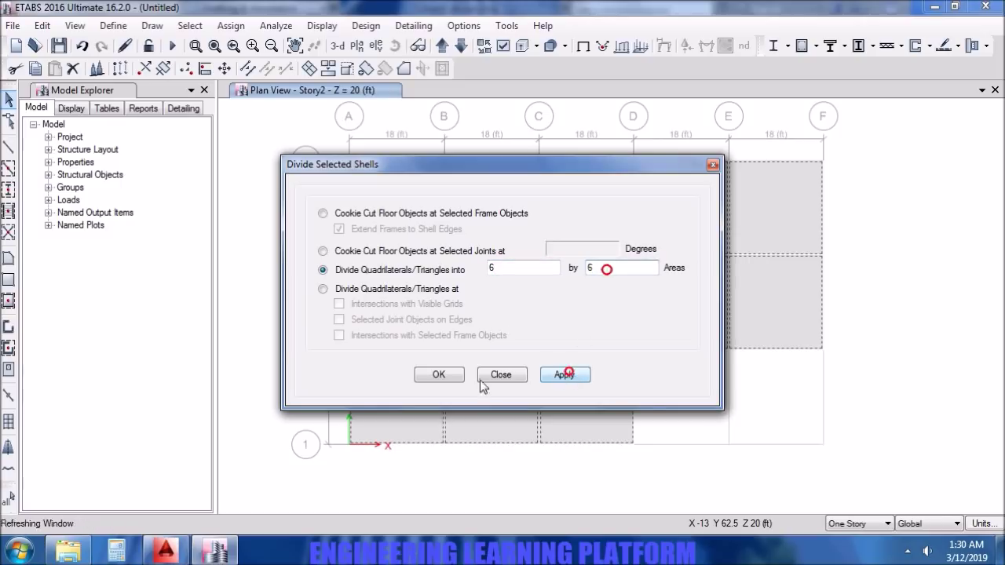
{"action": "left_click", "coordinate": [438, 376]}
Select all the divided slab shells and assign them a uniform Live load of 40 lb/ft² in the gravity direction.
{"action": "left_click_drag", "start_coordinate": [920, 491], "coordinate": [276, 145]}
{"action": "left_click", "coordinate": [231, 25]}
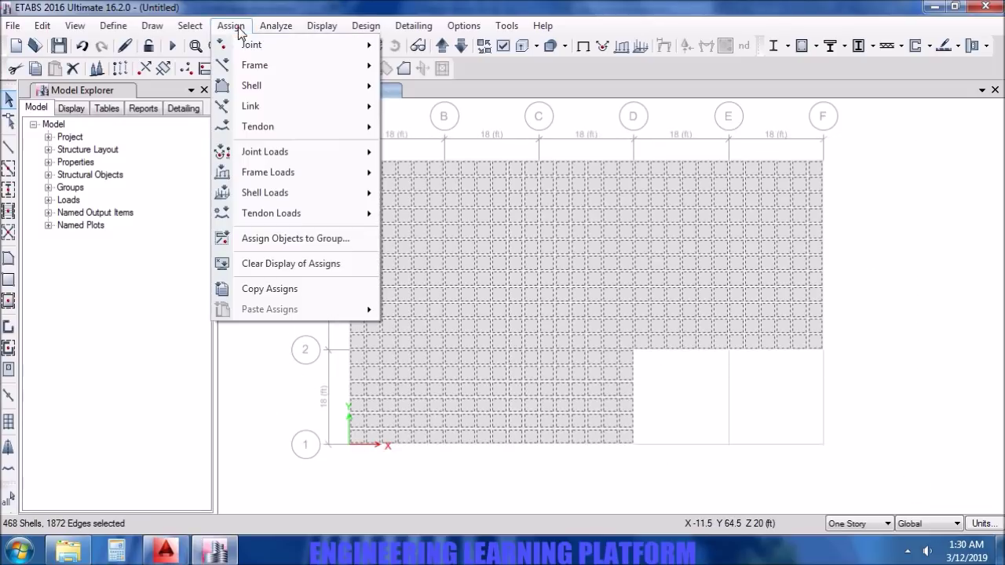
{"action": "mouse_move", "coordinate": [275, 199]}
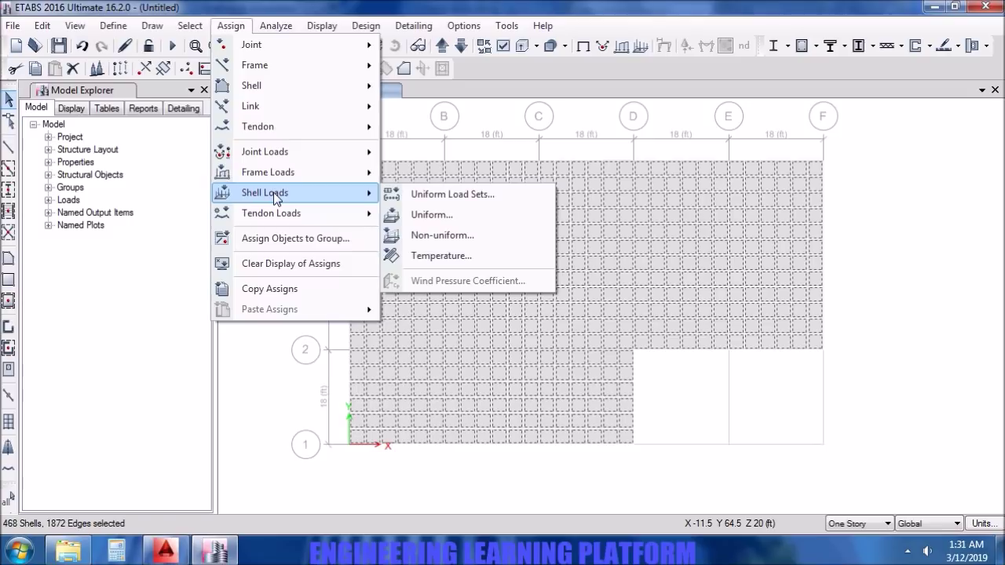
{"action": "left_click", "coordinate": [428, 220]}
{"action": "left_click", "coordinate": [534, 227]}
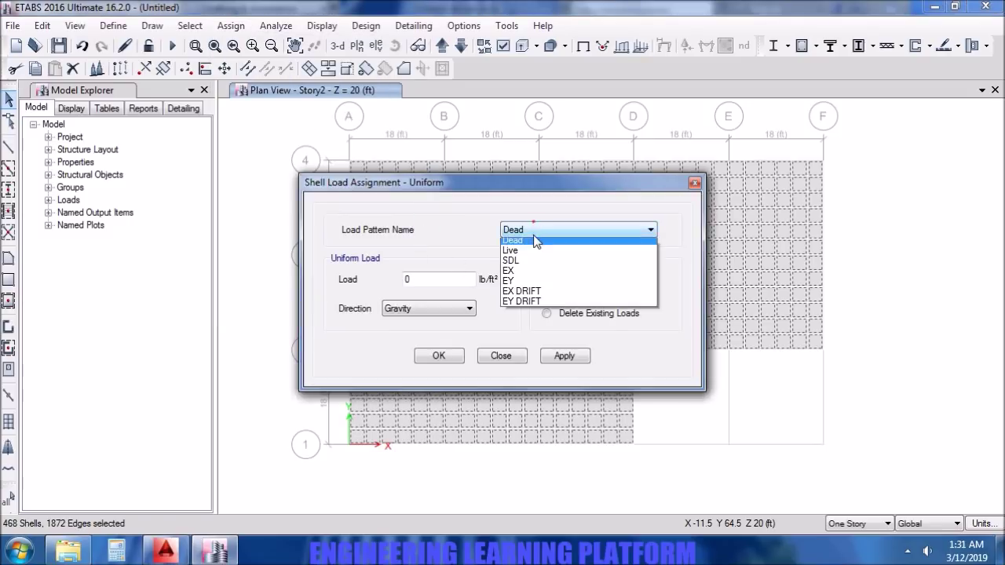
{"action": "left_click", "coordinate": [511, 251]}
{"action": "double_click", "coordinate": [438, 281]}
{"action": "type", "text": "40"}
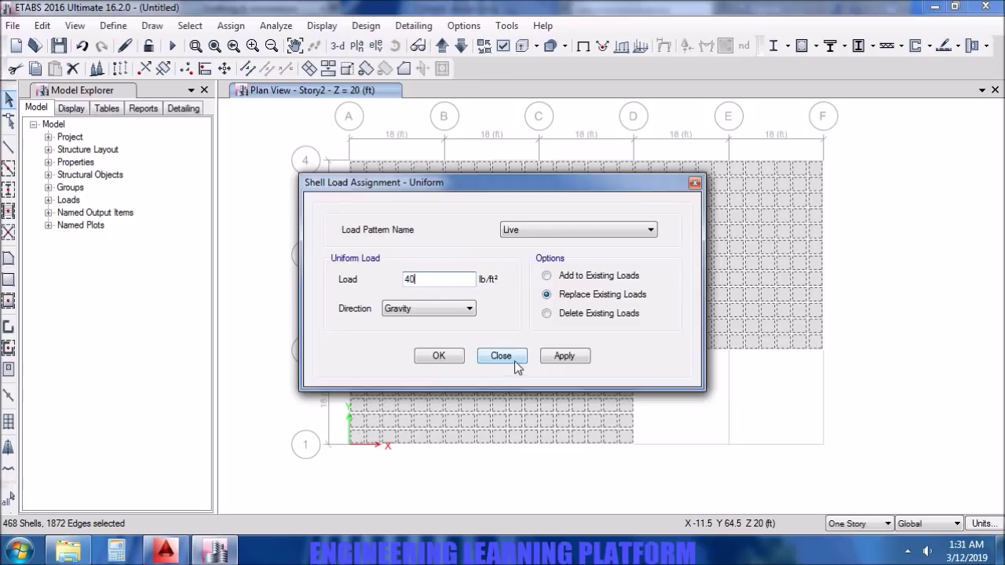
{"action": "left_click", "coordinate": [562, 356]}
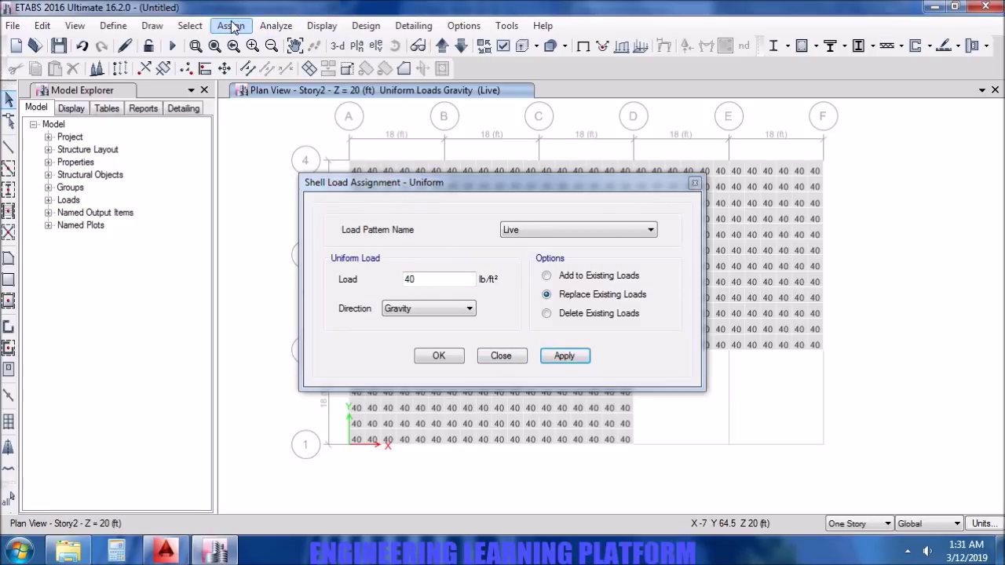
Reselect the previous slab shells and assign them a uniform SDL load of 20 lb/ft².
{"action": "left_click", "coordinate": [192, 26]}
{"action": "left_click", "coordinate": [229, 117]}
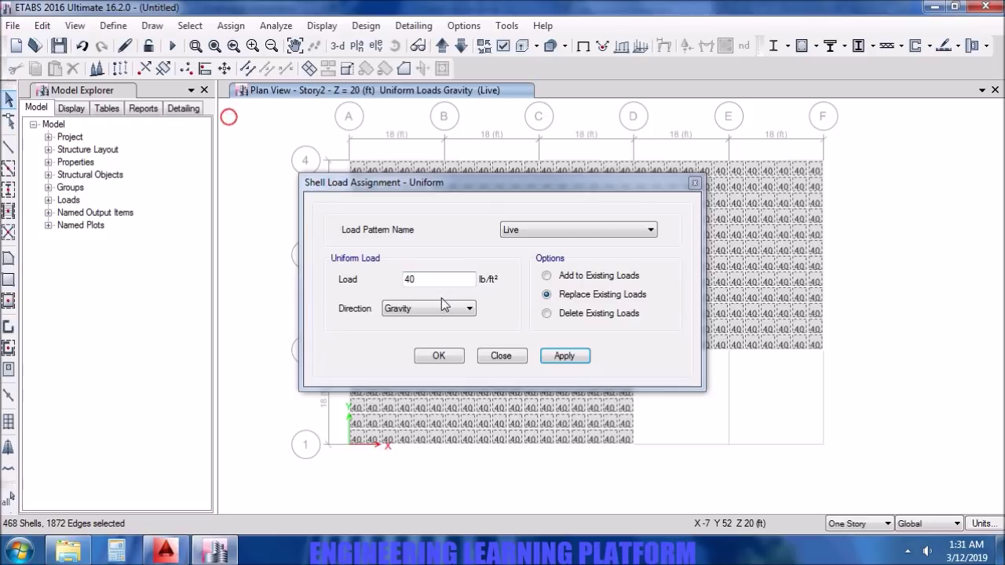
{"action": "left_click", "coordinate": [554, 232]}
{"action": "left_click", "coordinate": [536, 264]}
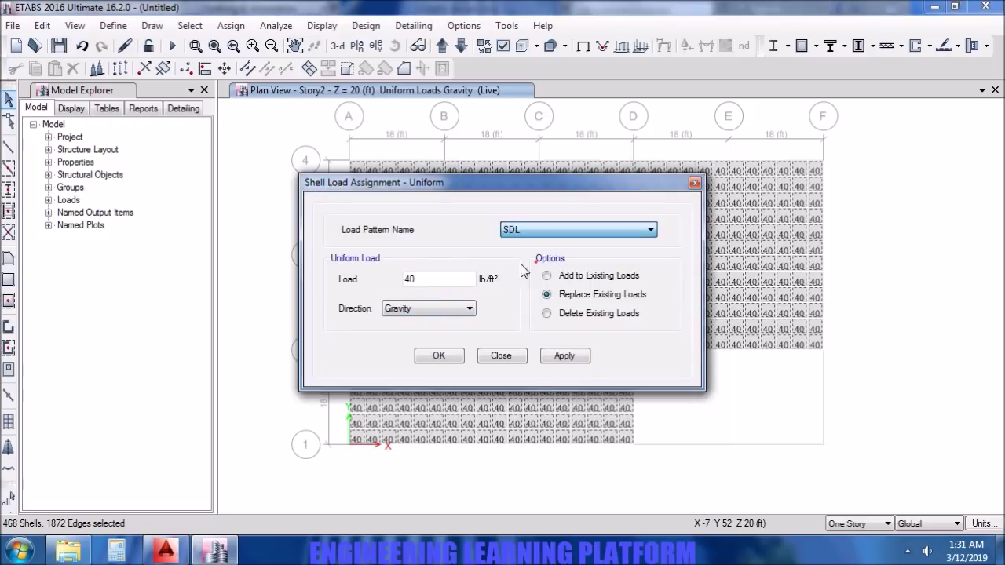
{"action": "key", "text": "BackSpace"}
{"action": "key", "text": "BackSpace"}
{"action": "type", "text": "20"}
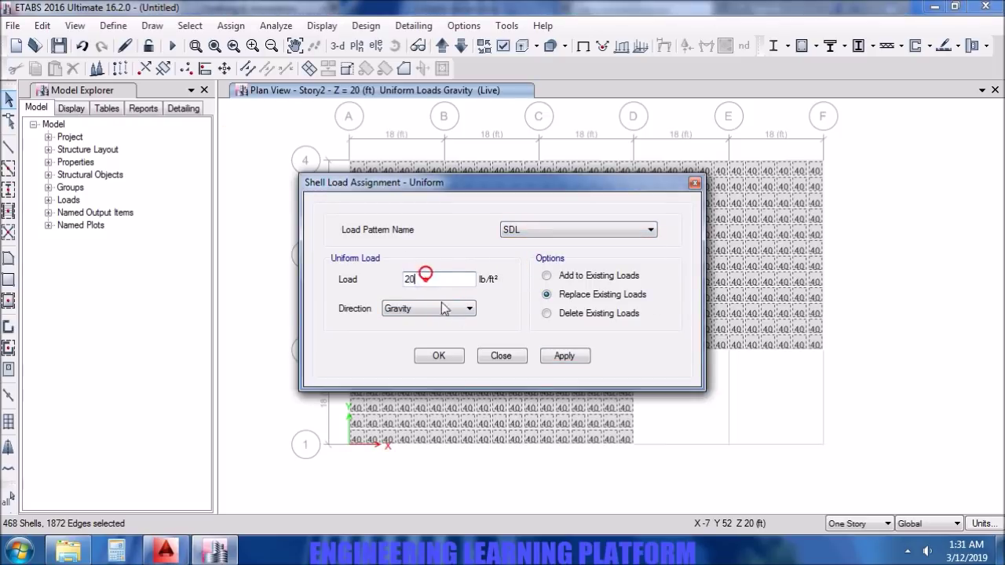
{"action": "left_click", "coordinate": [563, 357]}
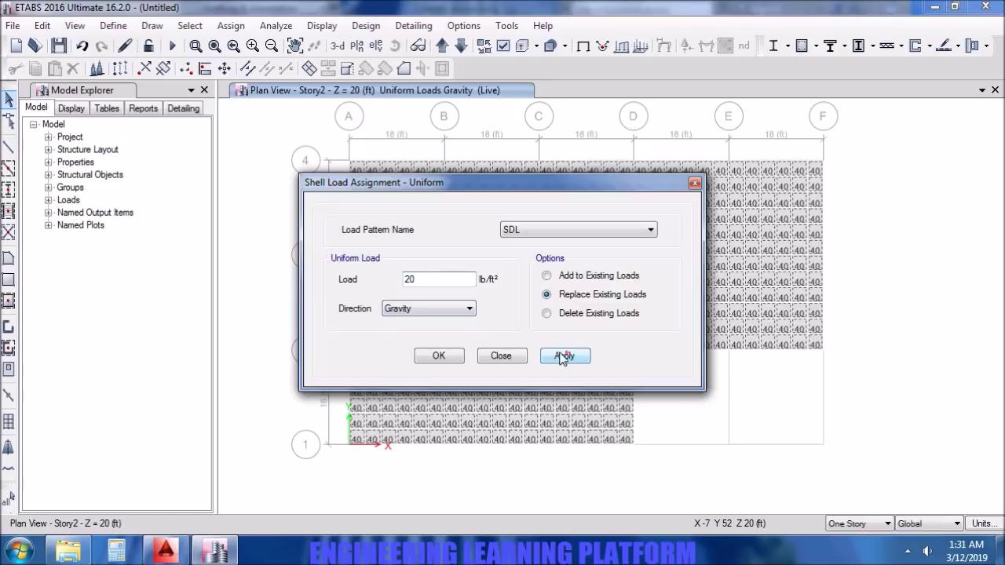
{"action": "left_click", "coordinate": [439, 358]}
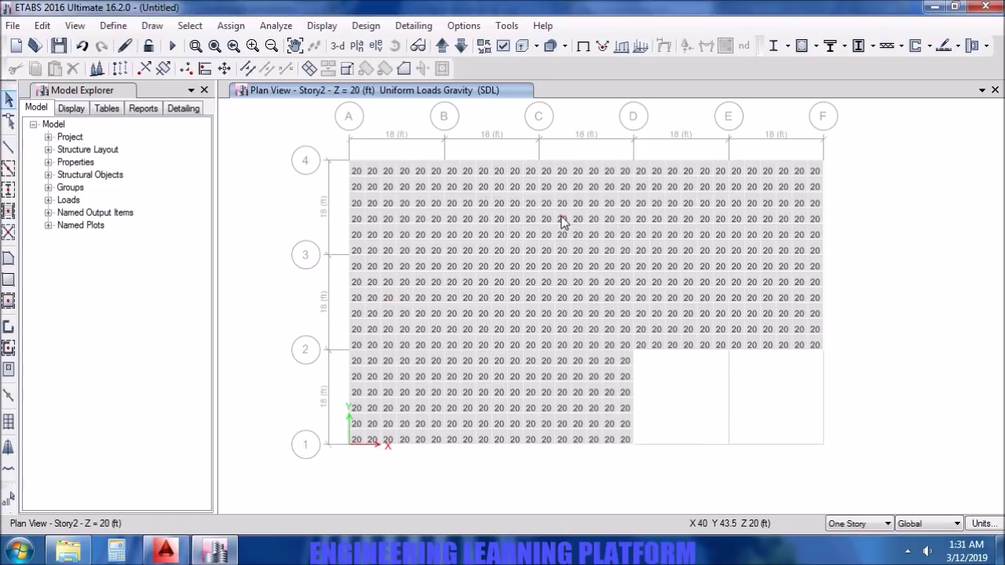
Inspect the loads assigned to one slab shell between grids C and D.
{"action": "left_click", "coordinate": [561, 217]}
{"action": "right_click", "coordinate": [562, 217]}
{"action": "left_click", "coordinate": [520, 132]}
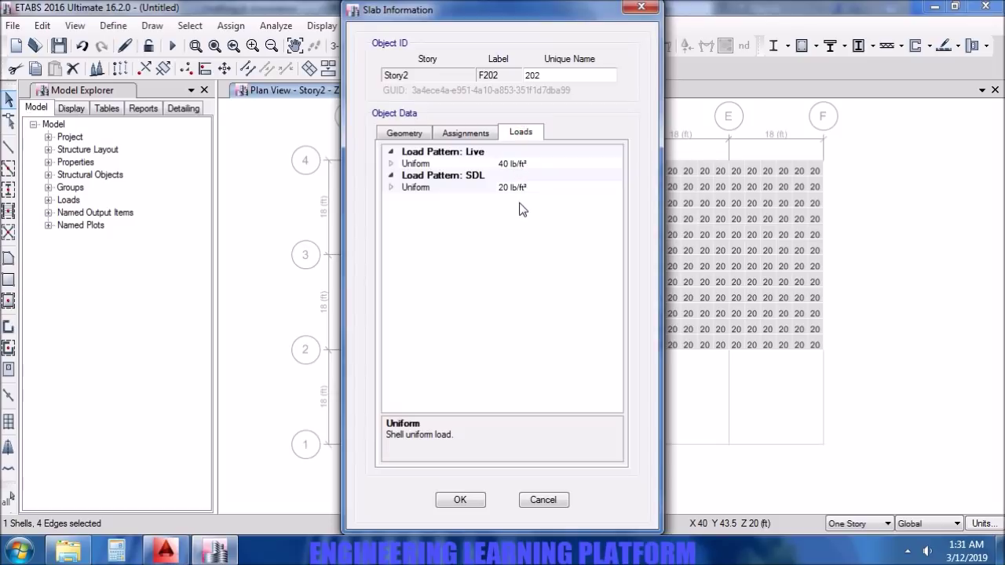
{"action": "left_click", "coordinate": [464, 500]}
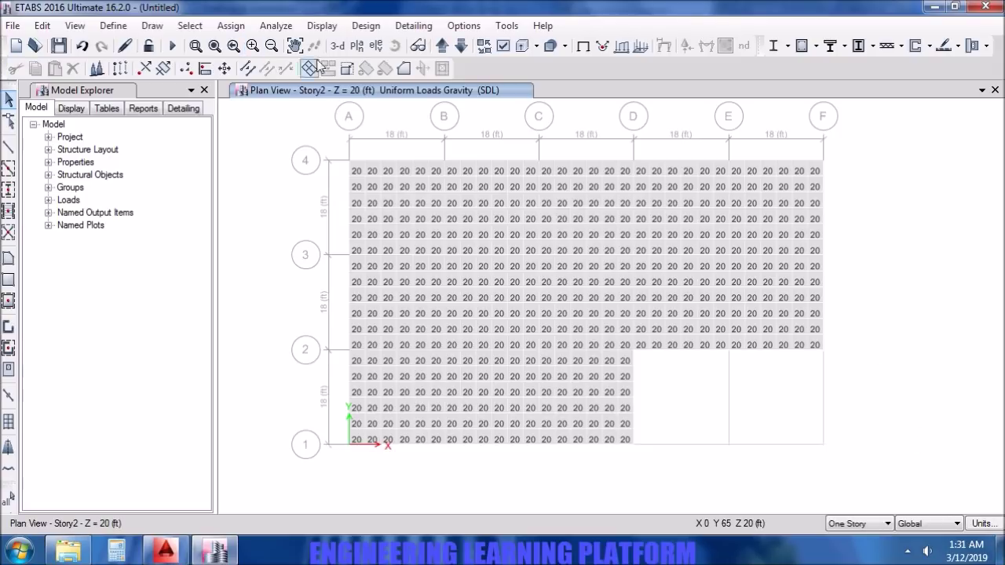
Restore the display of the hidden joints, columns and beams in the plan view.
{"action": "left_click", "coordinate": [503, 45]}
{"action": "left_click", "coordinate": [534, 507]}
{"action": "left_click", "coordinate": [564, 531]}
{"action": "left_click", "coordinate": [452, 532]}
Select everything on the Story2 plan and assign shell diaphragm D1.
{"action": "left_click_drag", "start_coordinate": [893, 126], "coordinate": [270, 470]}
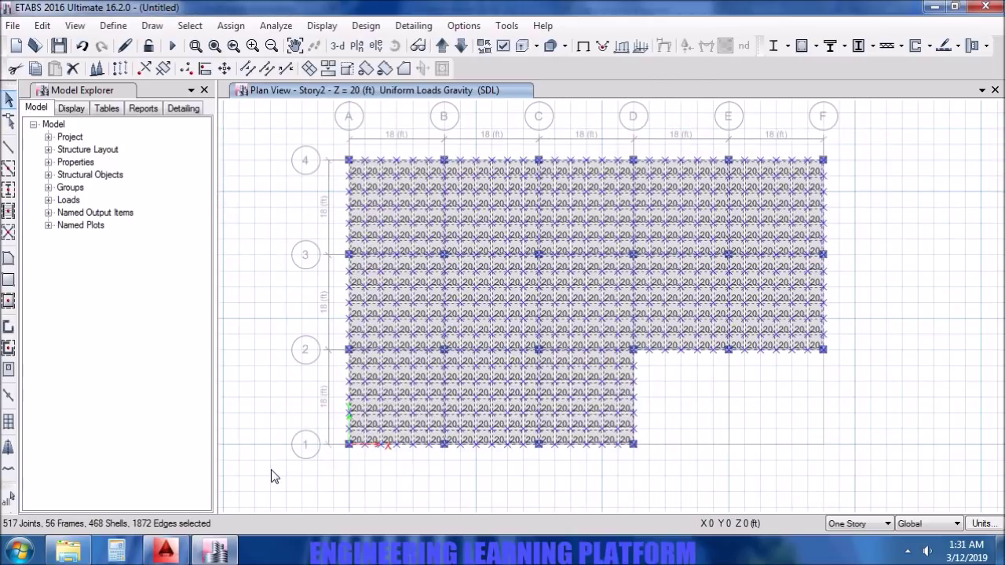
{"action": "left_click", "coordinate": [239, 30]}
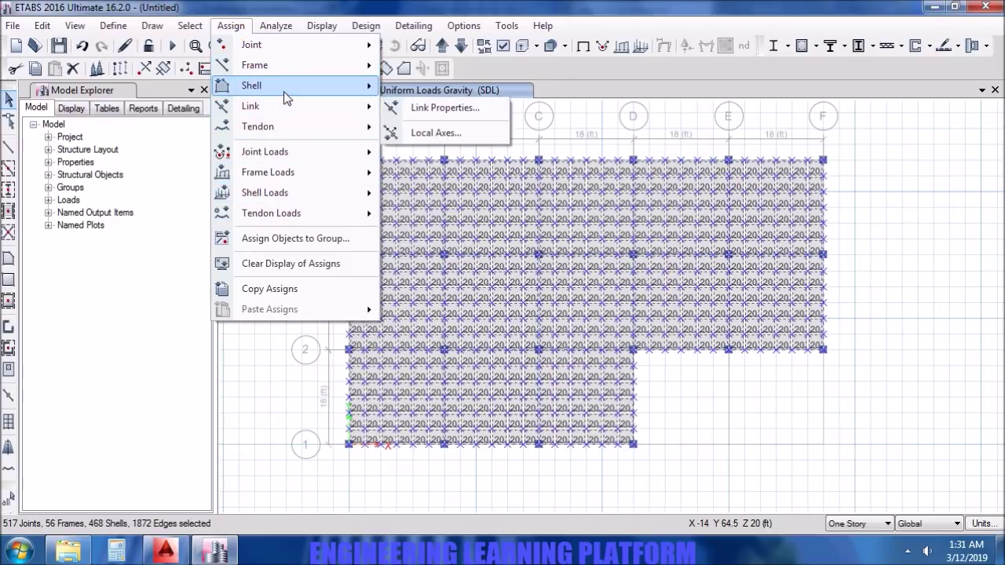
{"action": "mouse_move", "coordinate": [284, 91]}
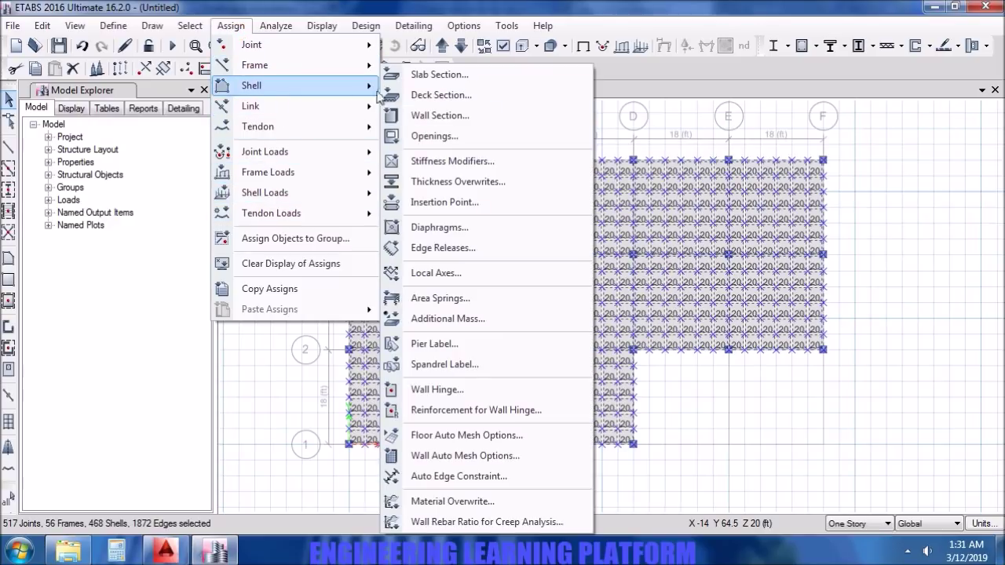
{"action": "left_click", "coordinate": [493, 226]}
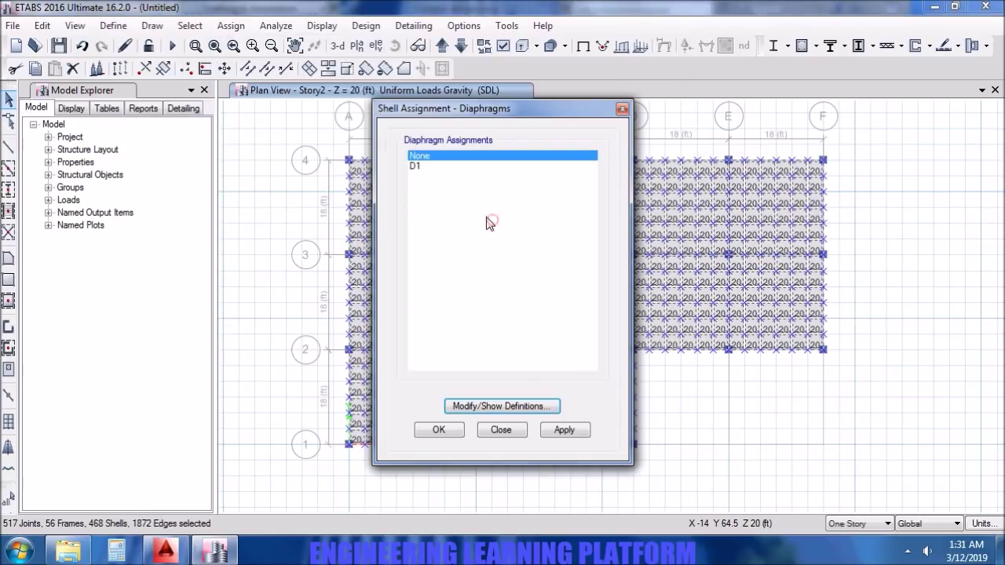
{"action": "left_click", "coordinate": [429, 165]}
{"action": "left_click", "coordinate": [579, 432]}
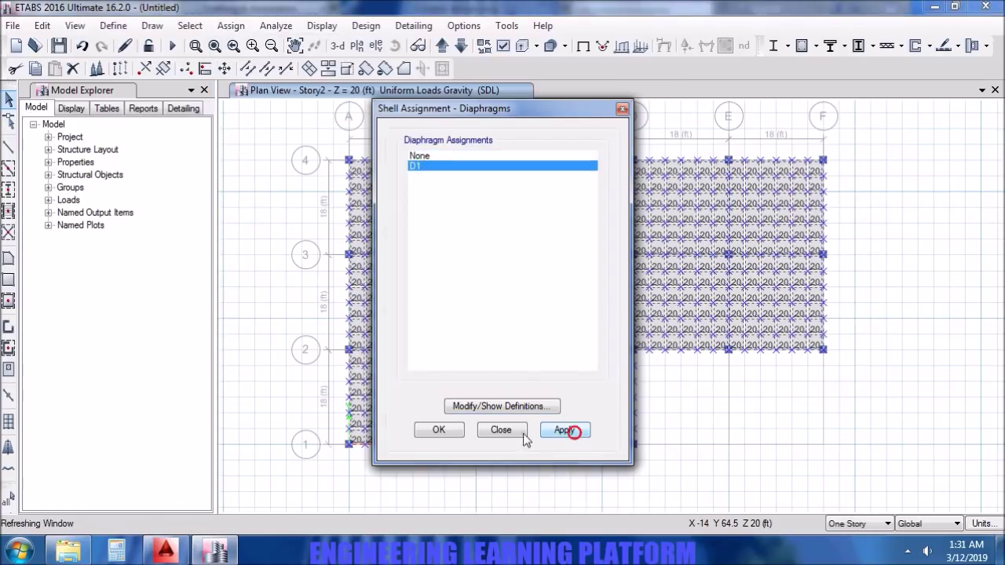
{"action": "left_click", "coordinate": [444, 432]}
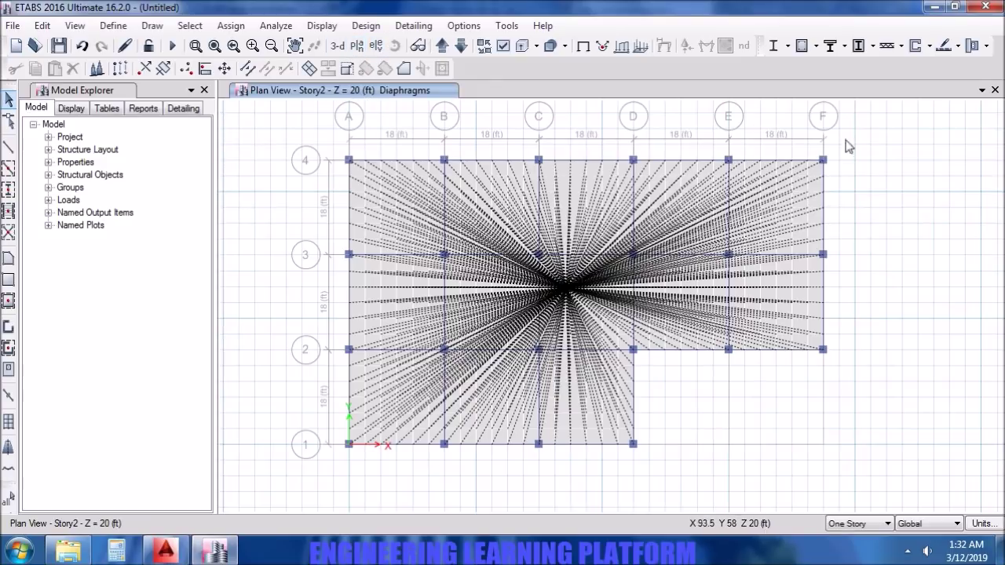
Select all Story2 objects and set up a replication by story with Story1 as the target.
{"action": "left_click_drag", "start_coordinate": [885, 134], "coordinate": [292, 478]}
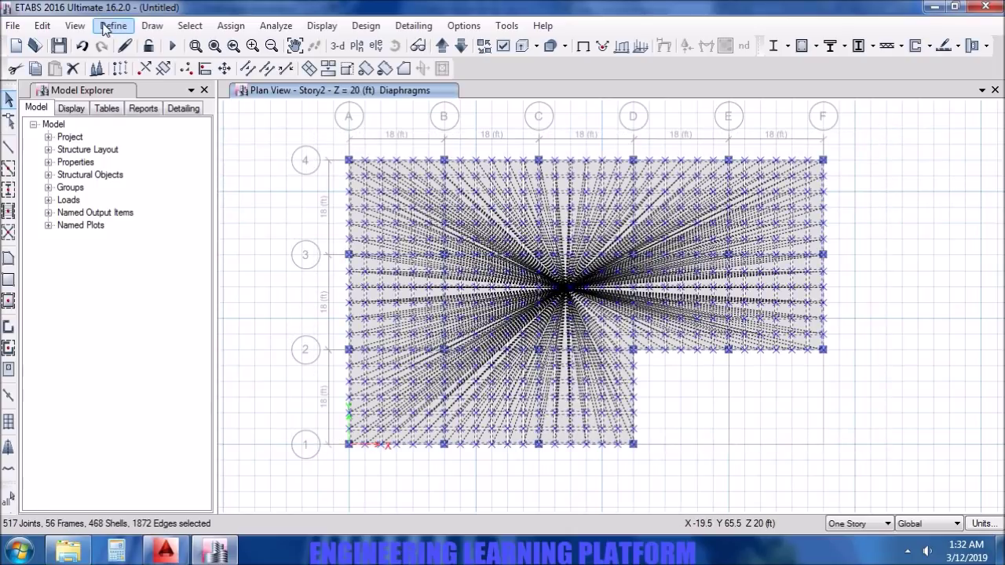
{"action": "left_click", "coordinate": [50, 26]}
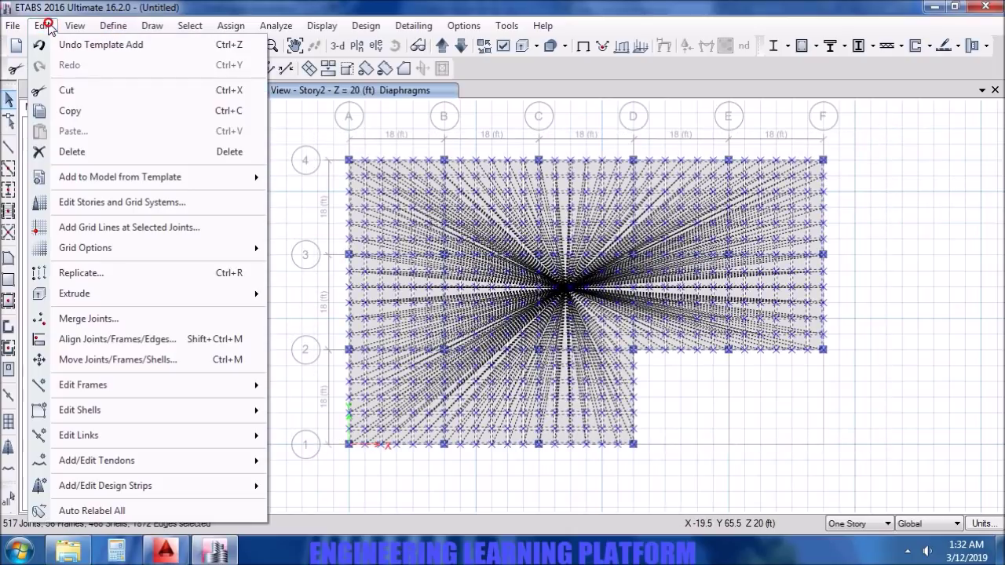
{"action": "left_click", "coordinate": [148, 274]}
{"action": "left_click", "coordinate": [513, 141]}
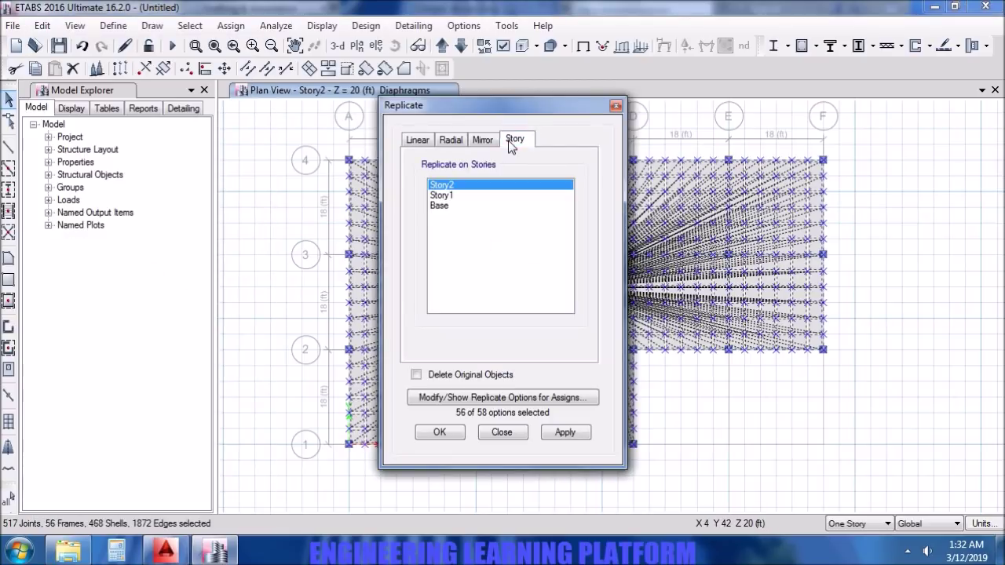
{"action": "left_click", "coordinate": [458, 195]}
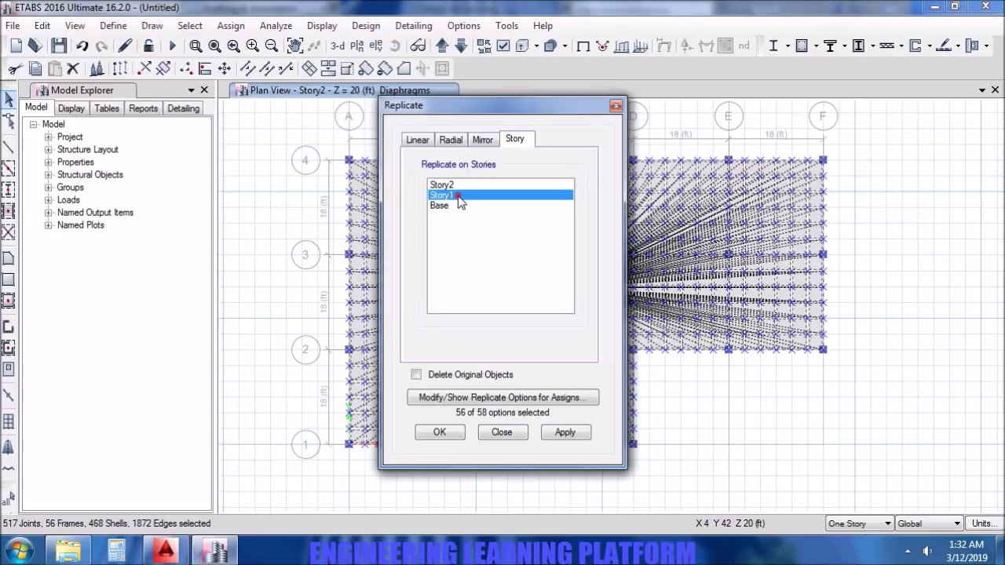
Include the joint and shell diaphragm assignments in the replicate options and replicate the floor.
{"action": "left_click", "coordinate": [494, 398]}
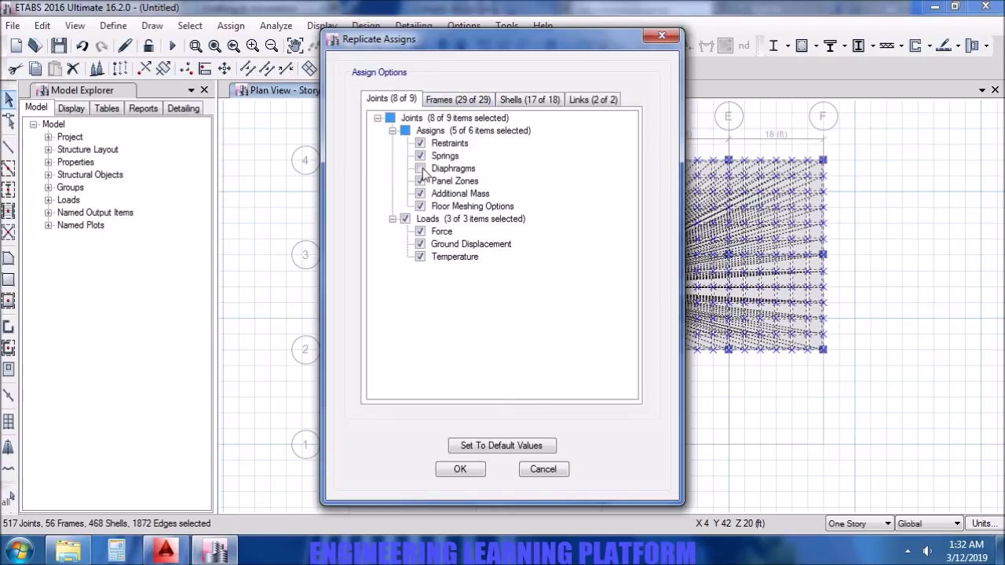
{"action": "left_click", "coordinate": [420, 168]}
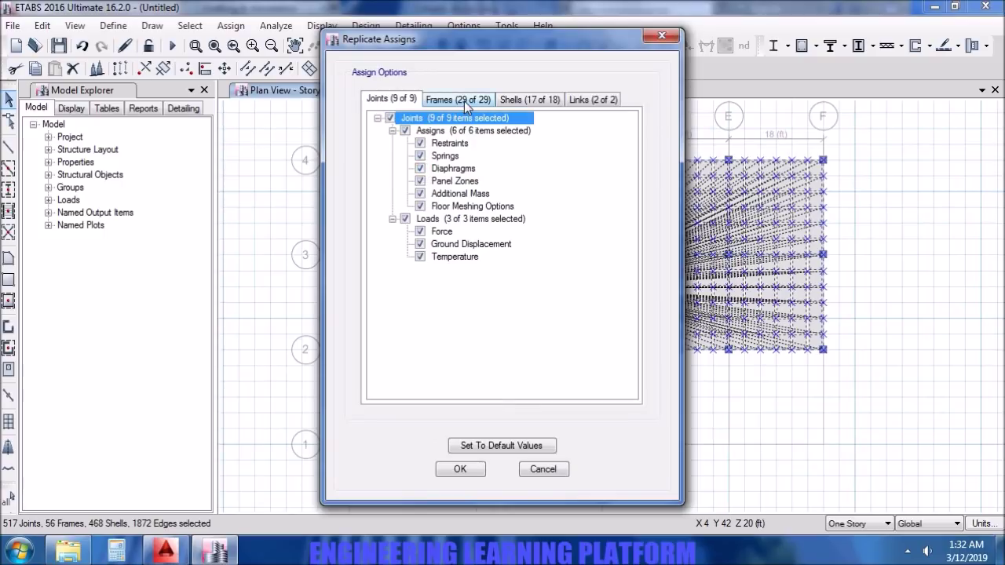
{"action": "left_click", "coordinate": [549, 100]}
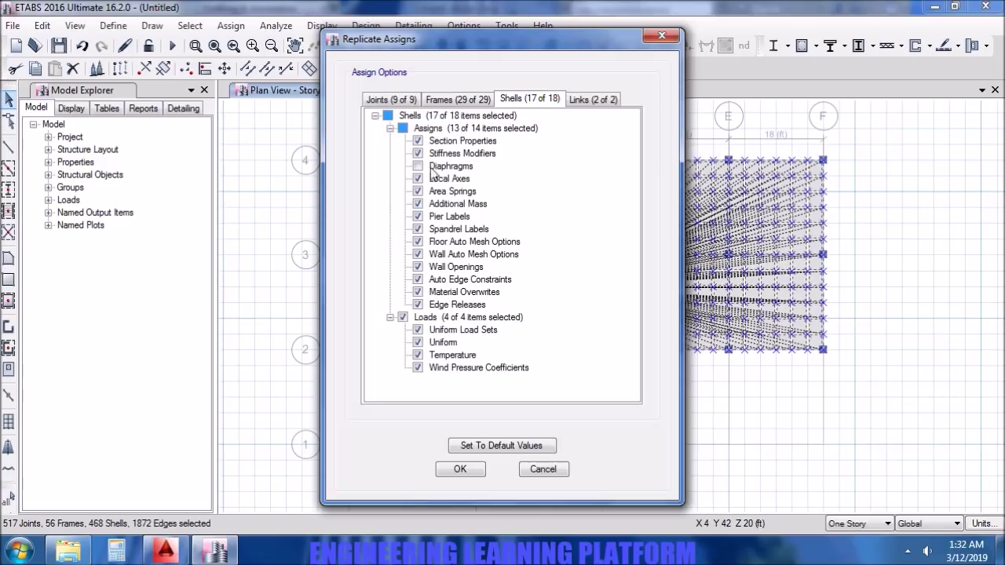
{"action": "left_click", "coordinate": [419, 166]}
{"action": "left_click", "coordinate": [585, 95]}
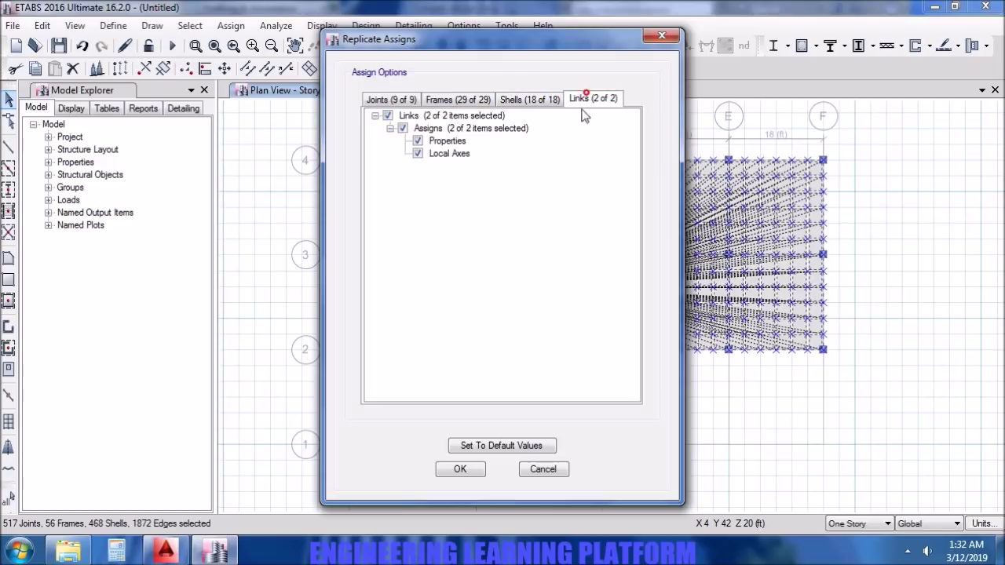
{"action": "left_click", "coordinate": [462, 468]}
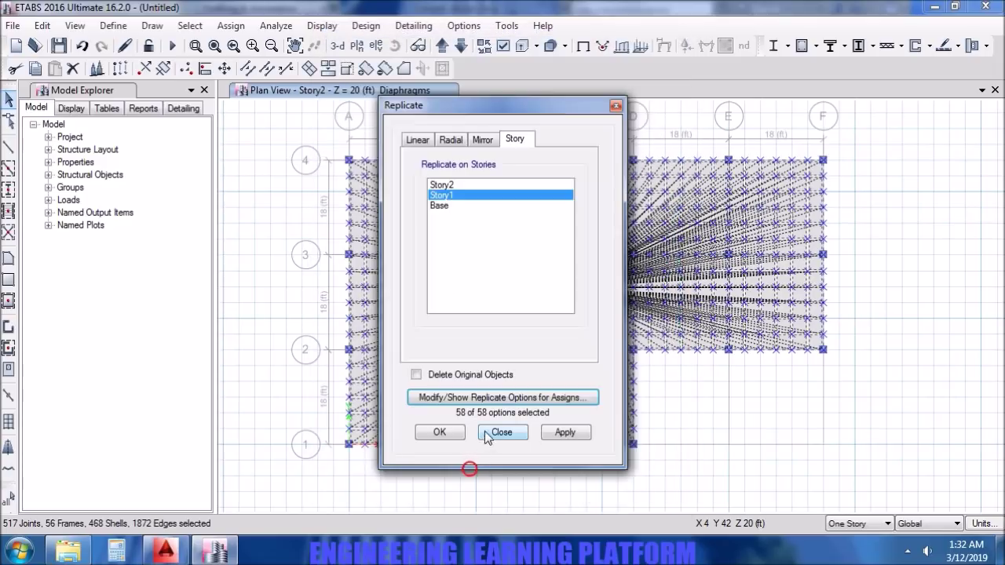
{"action": "left_click", "coordinate": [566, 432]}
{"action": "left_click", "coordinate": [440, 432]}
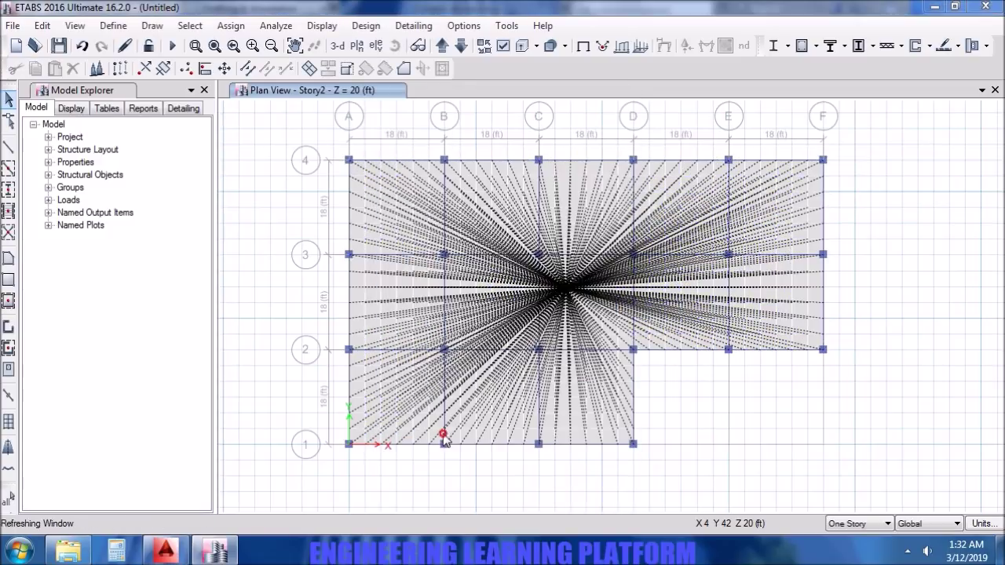
Assign fixed restraints in all six directions to every joint on the Base plan and show the model in 3D.
{"action": "left_click", "coordinate": [461, 47]}
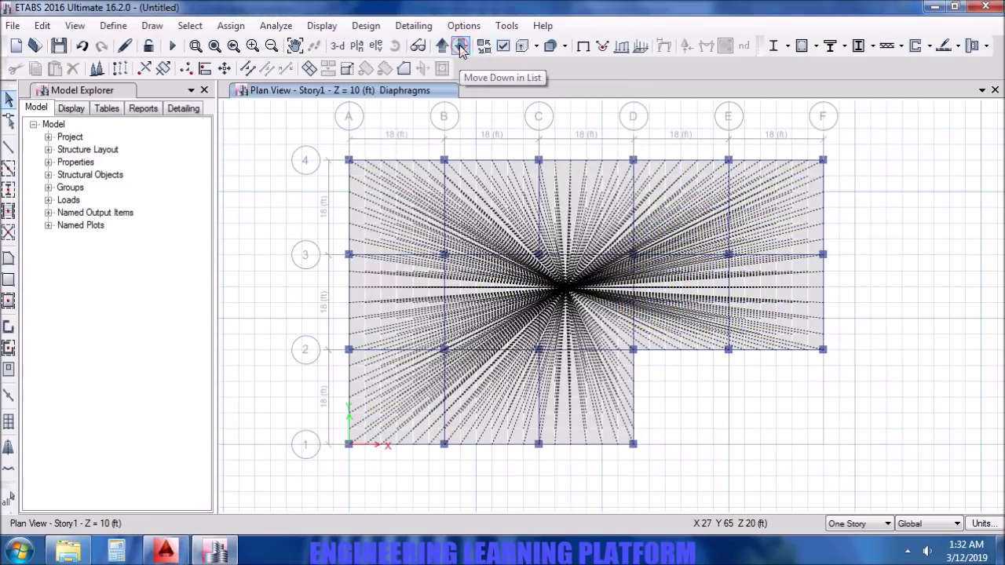
{"action": "left_click", "coordinate": [461, 47]}
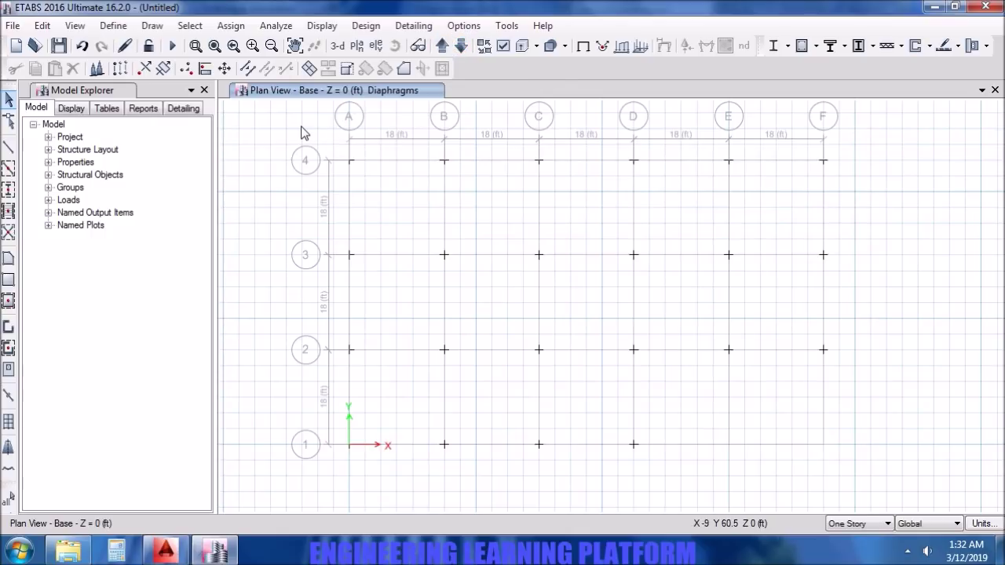
{"action": "left_click_drag", "start_coordinate": [288, 121], "coordinate": [890, 464]}
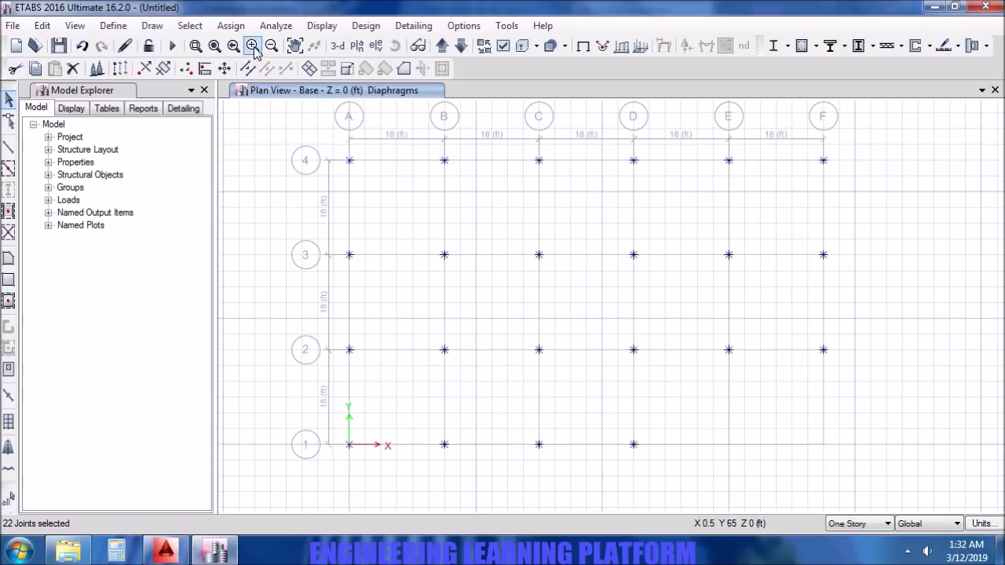
{"action": "left_click", "coordinate": [230, 25]}
{"action": "mouse_move", "coordinate": [235, 43]}
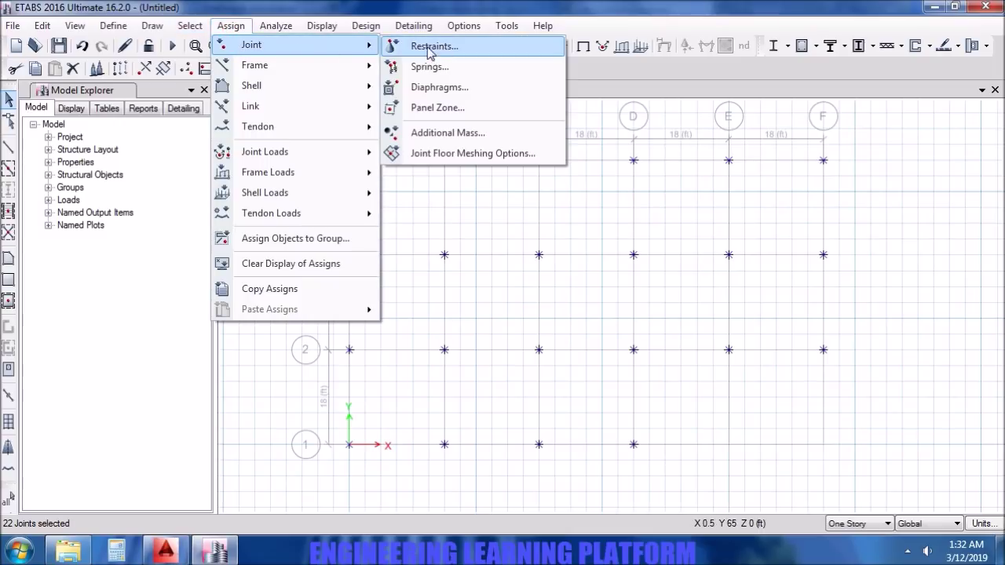
{"action": "left_click", "coordinate": [440, 47]}
{"action": "left_click", "coordinate": [450, 322]}
{"action": "left_click", "coordinate": [566, 360]}
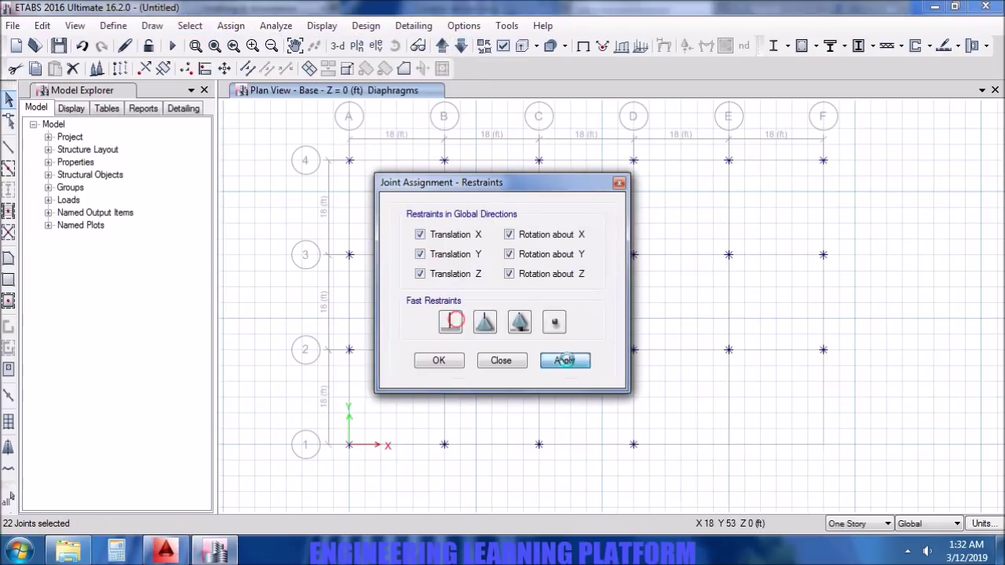
{"action": "left_click", "coordinate": [453, 362]}
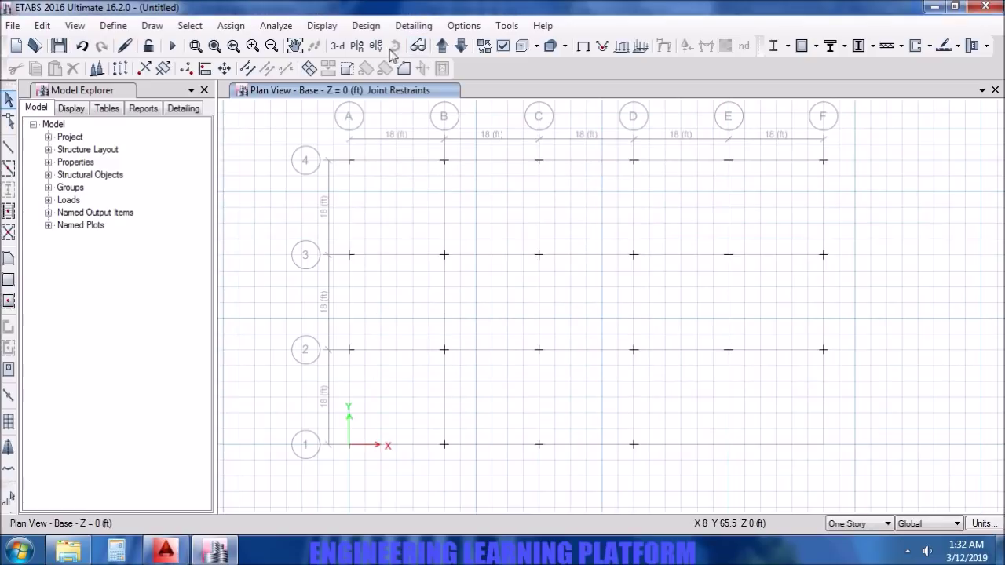
{"action": "left_click", "coordinate": [338, 46]}
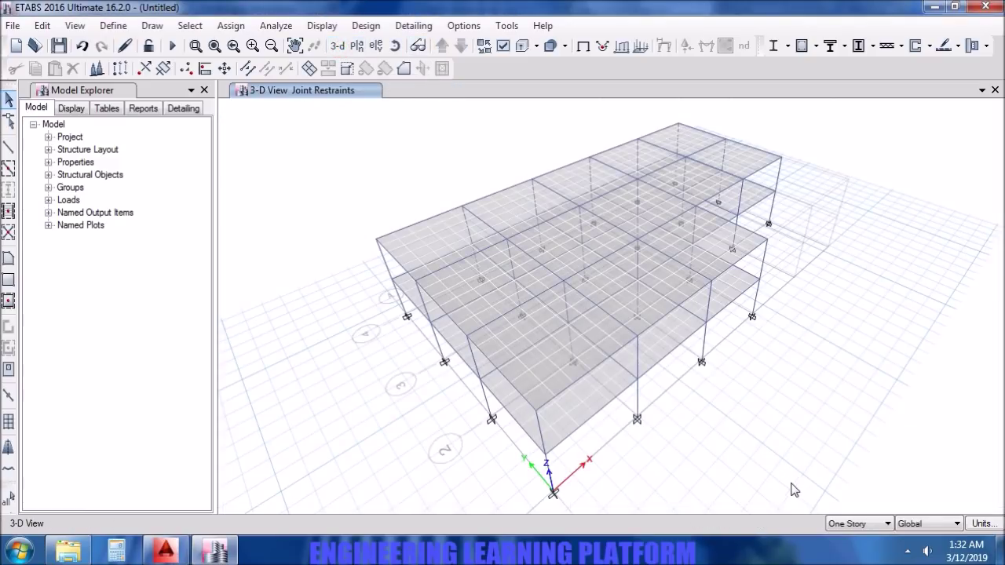
Hide the joint objects and beams in the 3D view.
{"action": "middle_click_drag", "start_coordinate": [841, 406], "coordinate": [491, 129], "text": "shift"}
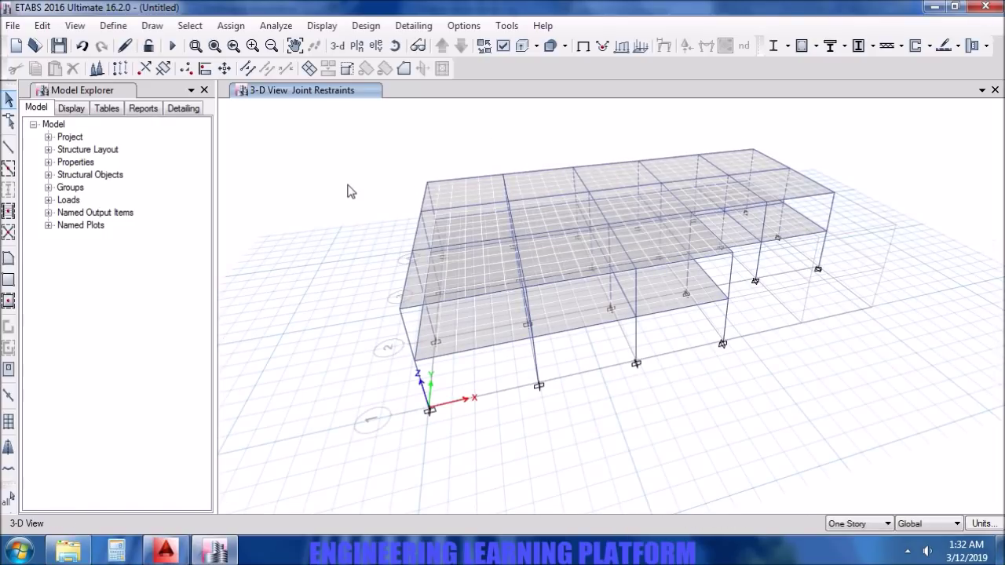
{"action": "left_click", "coordinate": [503, 45]}
{"action": "left_click", "coordinate": [429, 146]}
{"action": "left_click", "coordinate": [397, 189]}
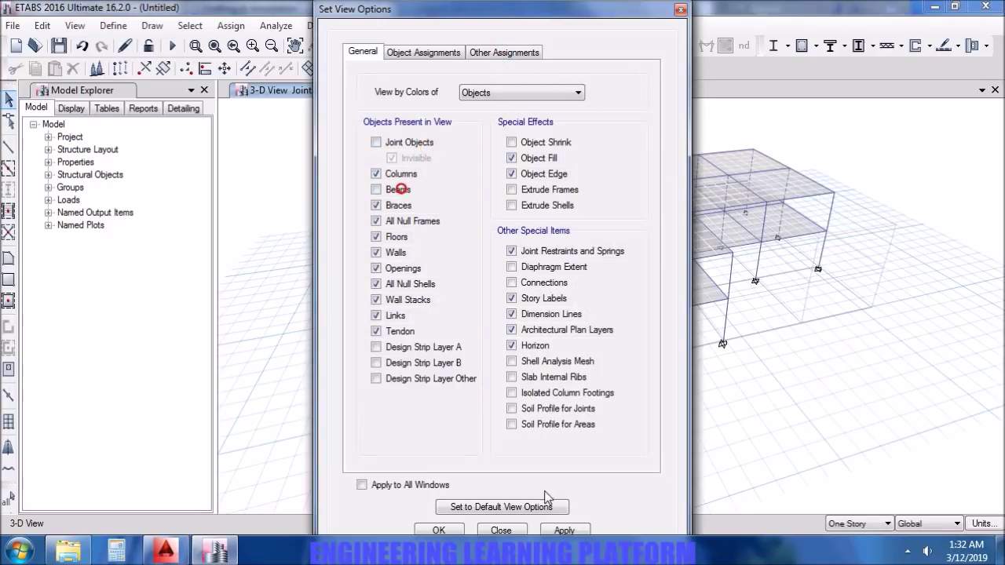
{"action": "left_click", "coordinate": [564, 531]}
{"action": "left_click", "coordinate": [449, 527]}
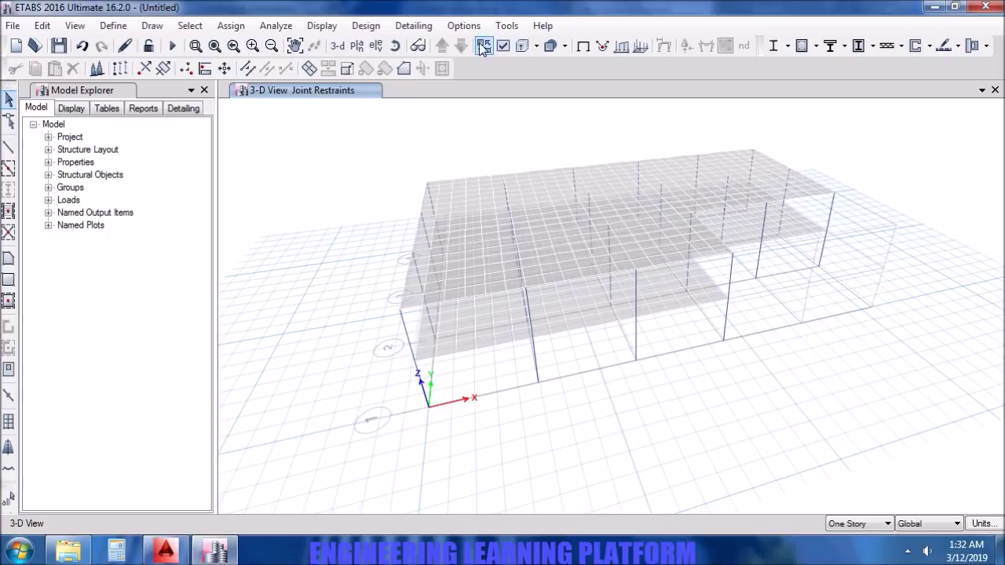
Hide the floors in the 3D view and select all the columns that remain displayed.
{"action": "left_click", "coordinate": [508, 47]}
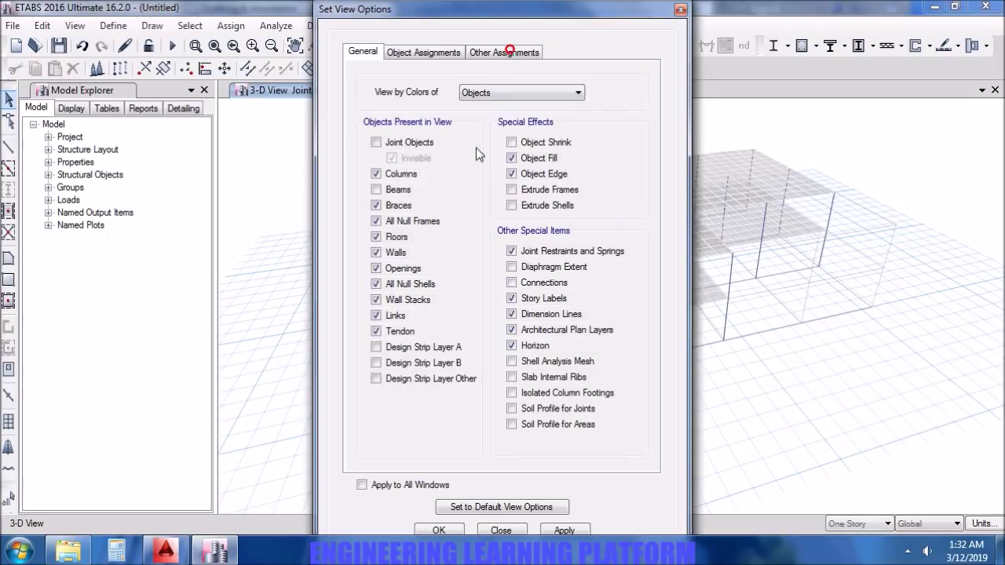
{"action": "left_click", "coordinate": [399, 237]}
{"action": "left_click", "coordinate": [578, 531]}
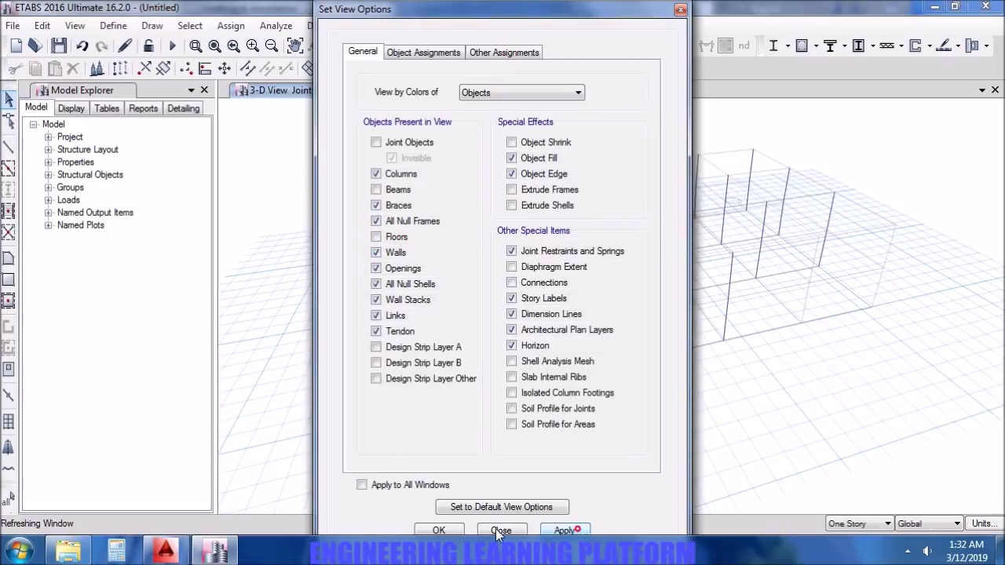
{"action": "left_click", "coordinate": [454, 532]}
{"action": "left_click_drag", "start_coordinate": [886, 118], "coordinate": [327, 447]}
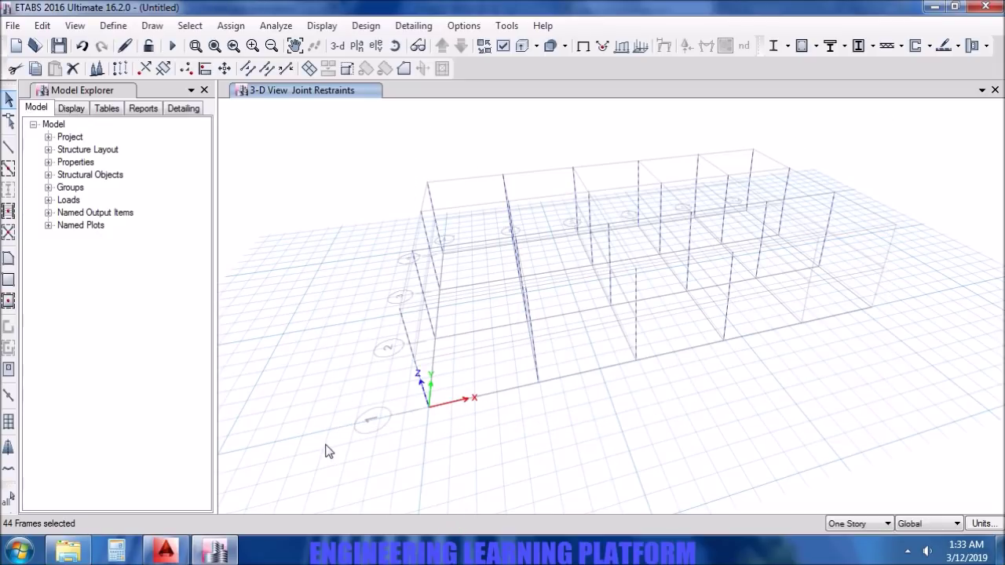
Accept Sway Special as the framing type of the selected columns in the concrete frame design overwrites.
{"action": "left_click", "coordinate": [371, 29]}
{"action": "mouse_move", "coordinate": [443, 68]}
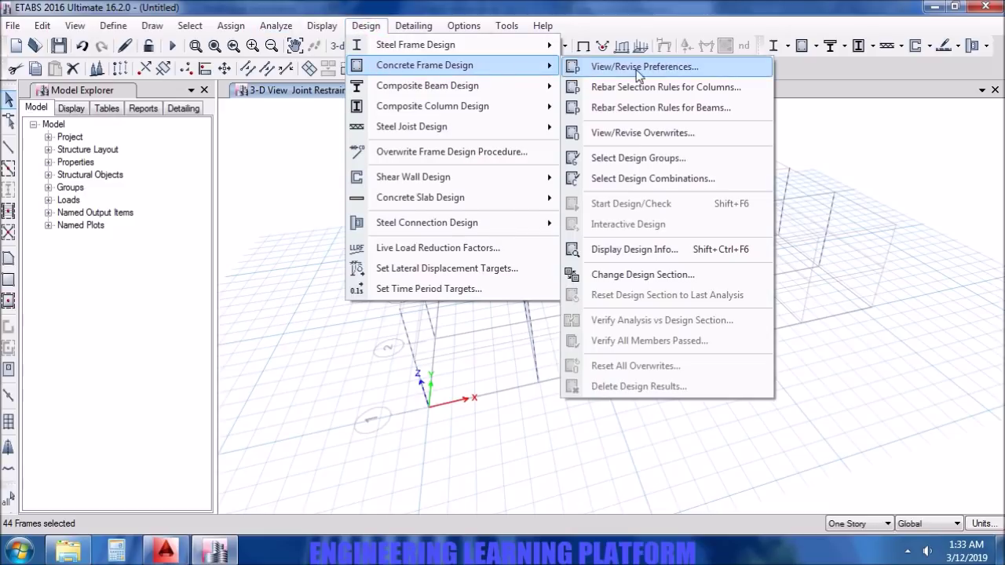
{"action": "left_click", "coordinate": [642, 133]}
{"action": "left_click", "coordinate": [499, 122]}
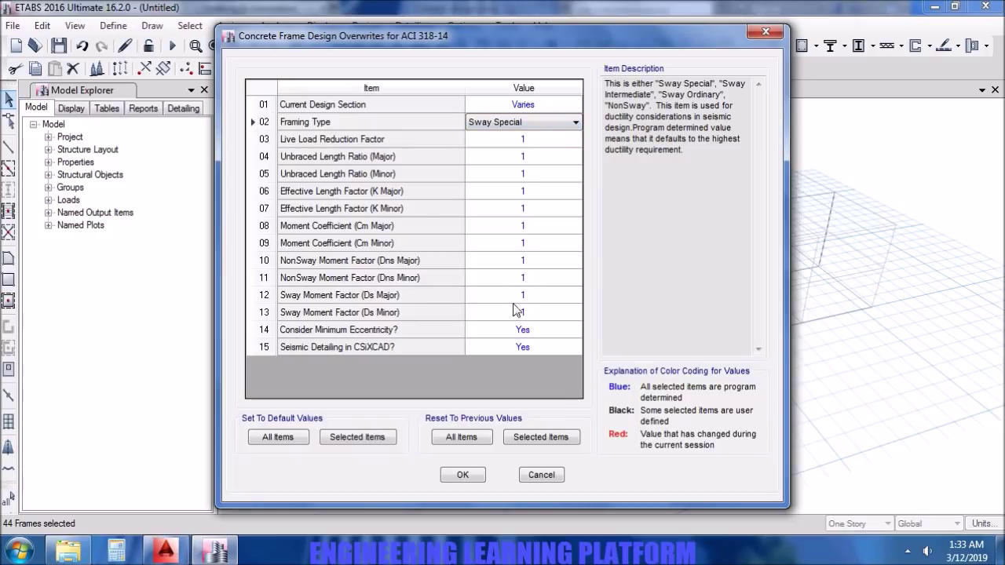
{"action": "left_click", "coordinate": [464, 475]}
Review the concrete frame design preferences, including the design code.
{"action": "left_click", "coordinate": [375, 24]}
{"action": "mouse_move", "coordinate": [542, 66]}
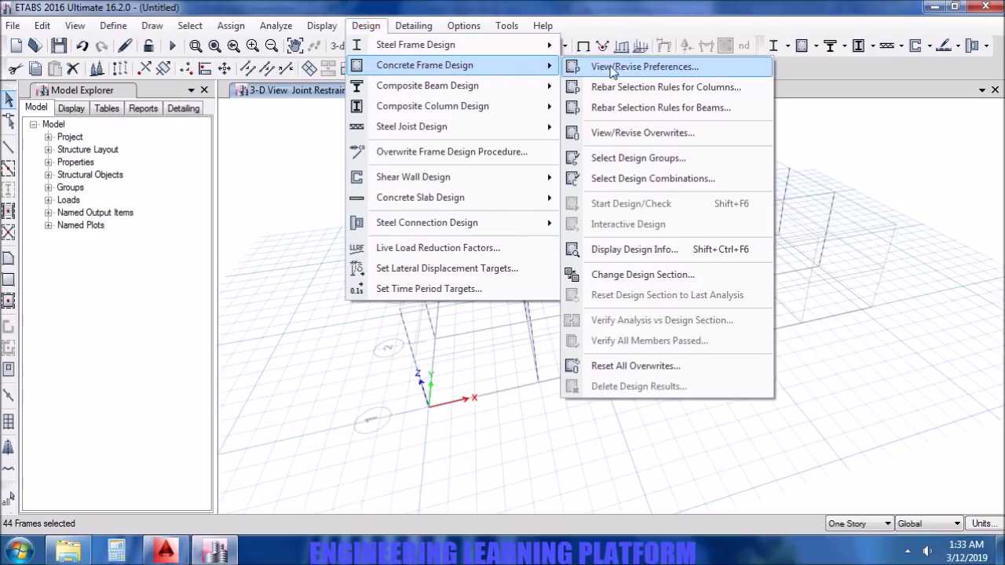
{"action": "left_click", "coordinate": [618, 69]}
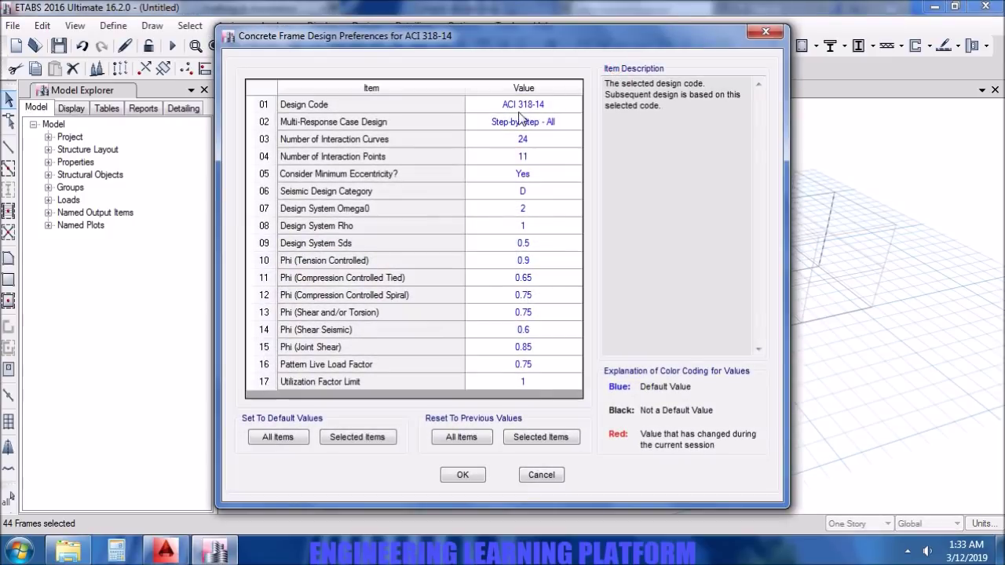
{"action": "left_click", "coordinate": [464, 475]}
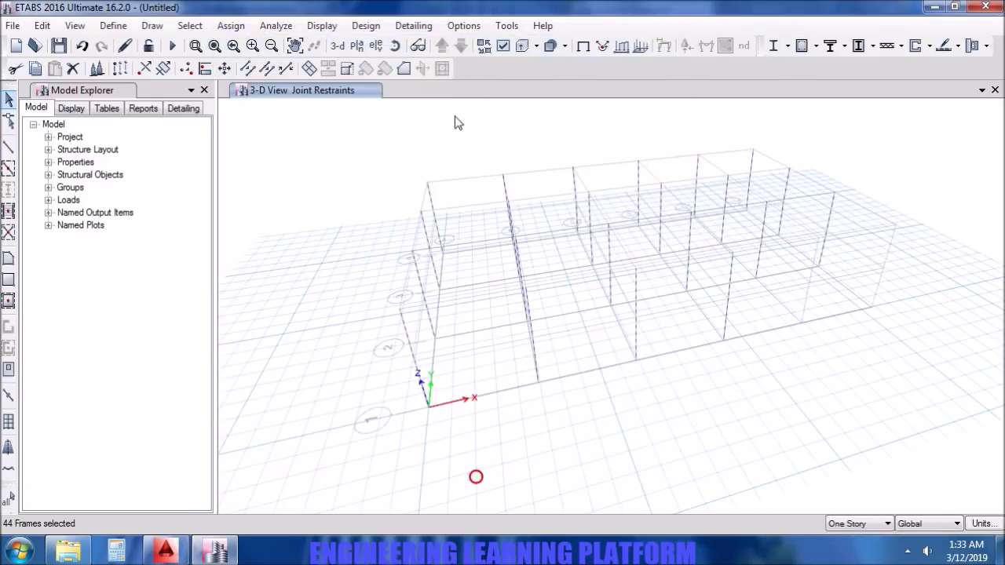
Add the default load combinations for Concrete Frame Design, converted to editable user combinations.
{"action": "left_click", "coordinate": [118, 28]}
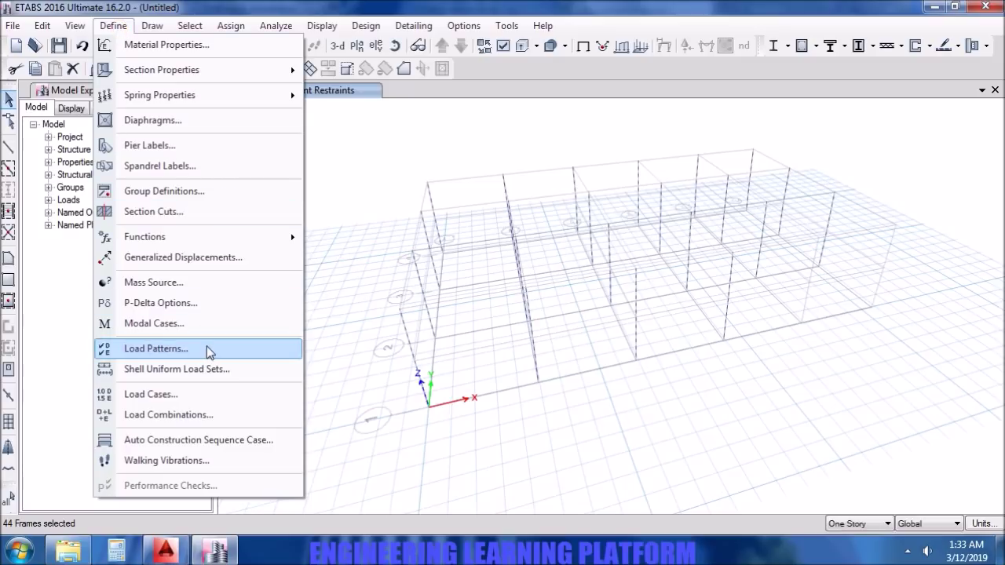
{"action": "left_click", "coordinate": [193, 415]}
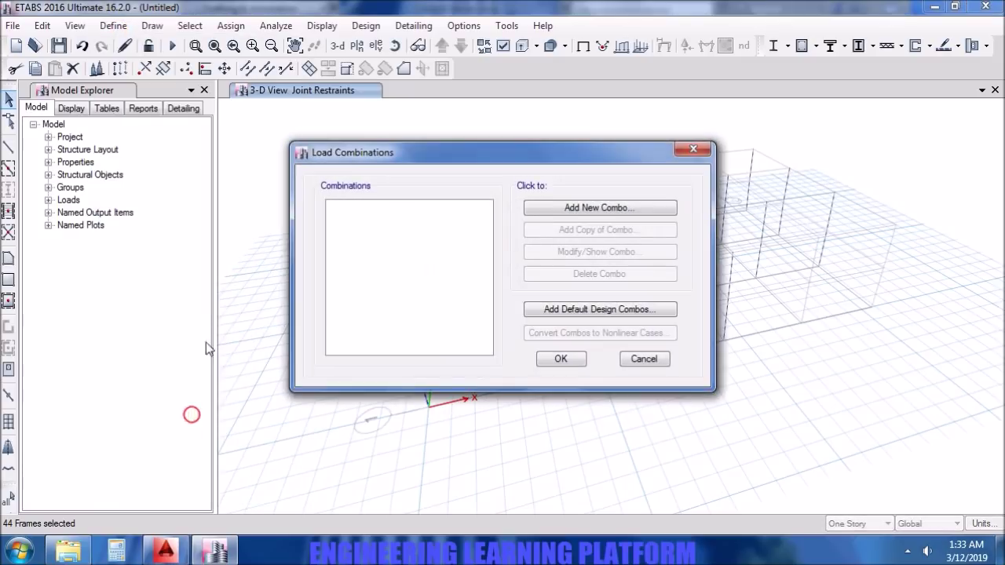
{"action": "left_click", "coordinate": [628, 309]}
{"action": "left_click", "coordinate": [463, 323]}
{"action": "left_click", "coordinate": [470, 251]}
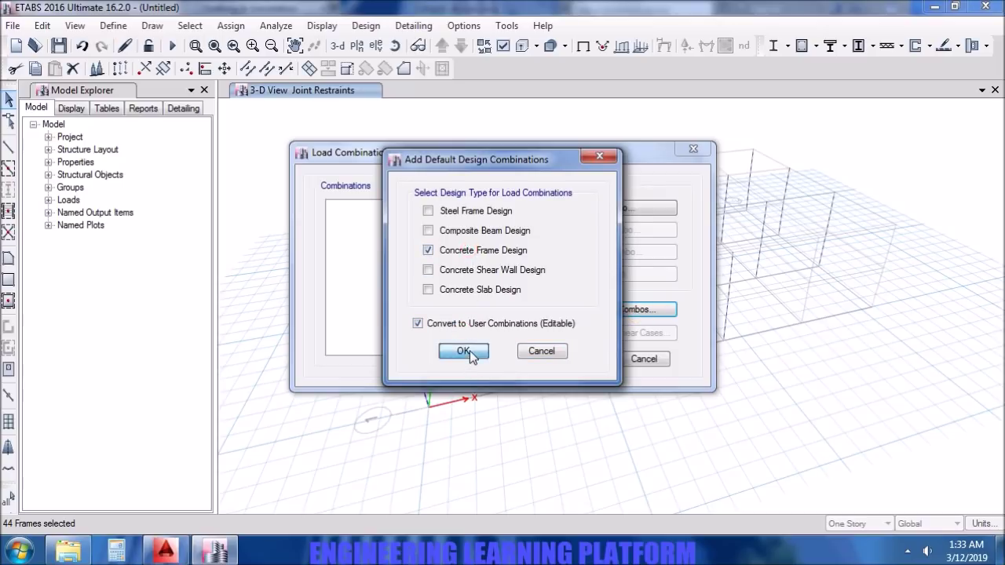
{"action": "left_click", "coordinate": [462, 351]}
Review the definitions of load combinations UDCon10, UDCon5 and UDCon2 and accept the combination list.
{"action": "left_click", "coordinate": [379, 300]}
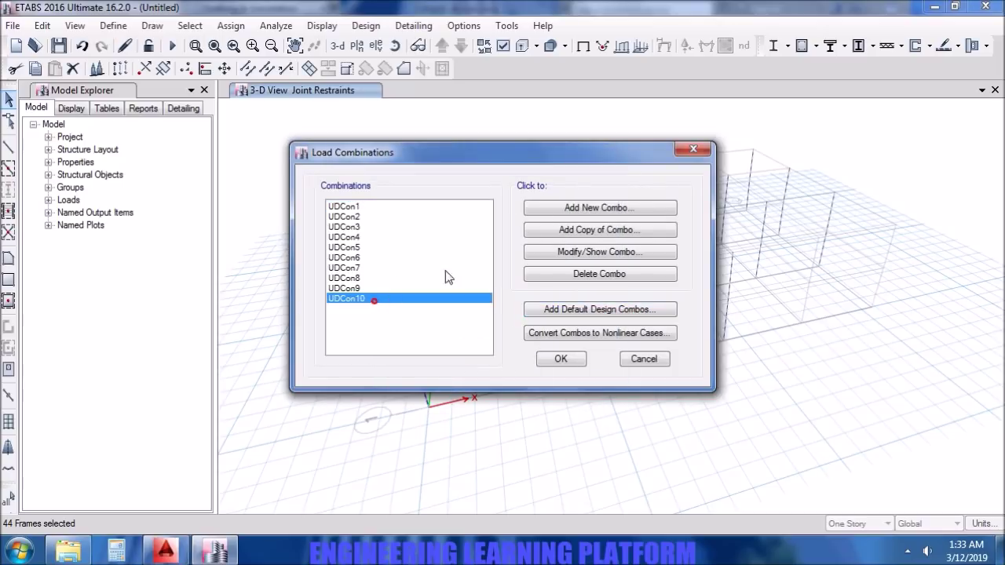
{"action": "left_click", "coordinate": [567, 252]}
{"action": "left_click", "coordinate": [464, 410]}
{"action": "double_click", "coordinate": [376, 254]}
{"action": "left_click", "coordinate": [463, 408]}
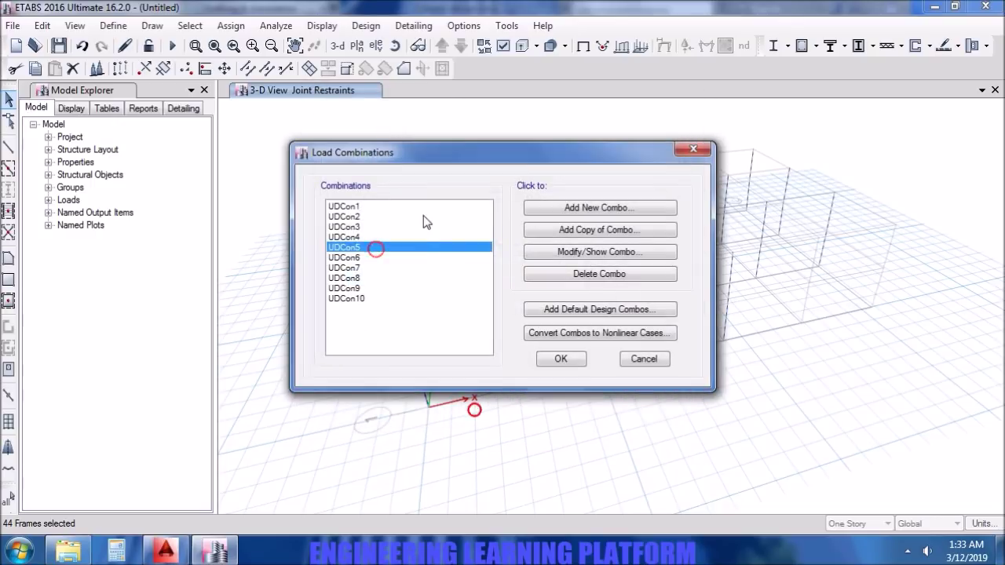
{"action": "double_click", "coordinate": [423, 215]}
{"action": "left_click", "coordinate": [459, 408]}
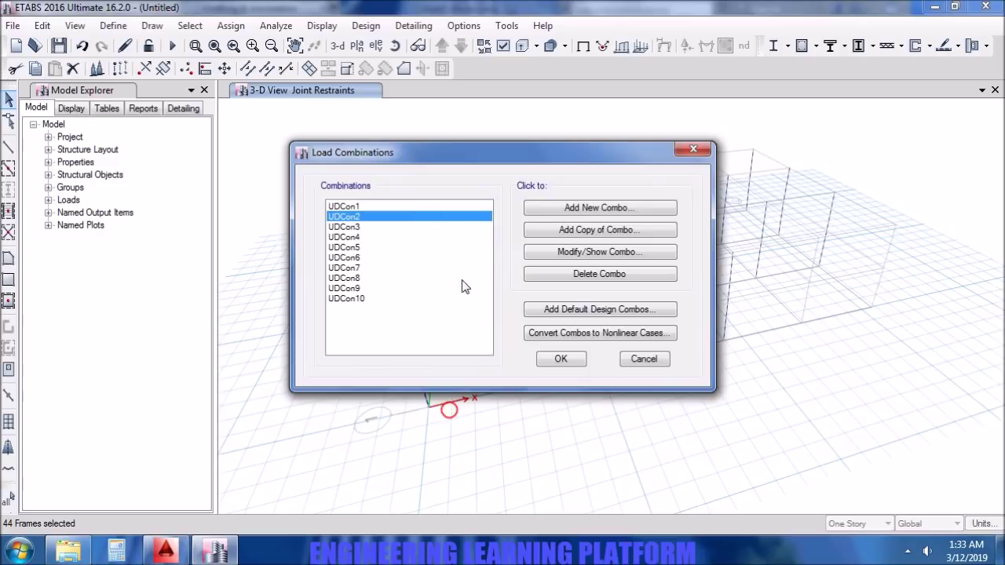
{"action": "left_click", "coordinate": [560, 358]}
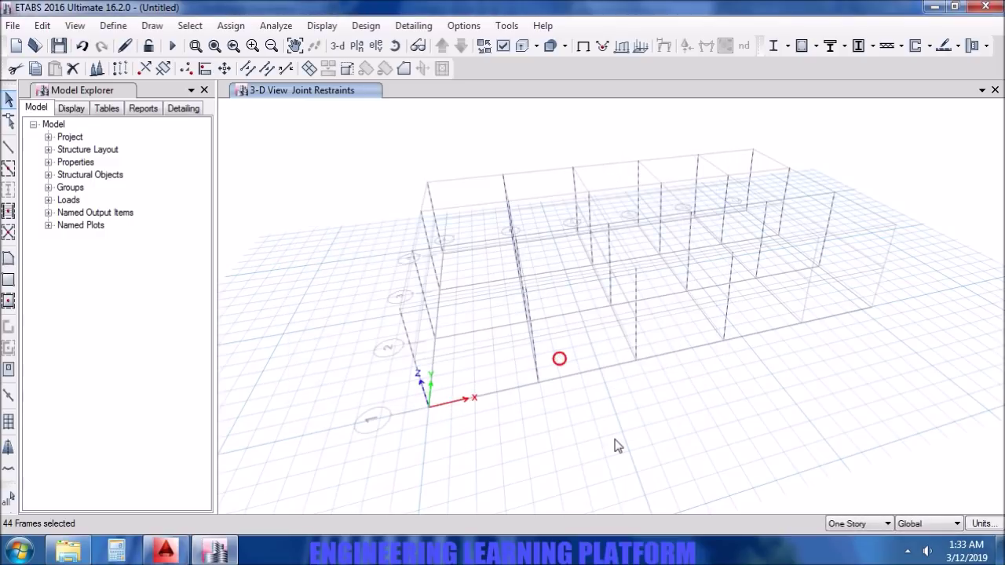
Clear the column selection and accept UDCon1 to UDCon10 as the strength combinations for concrete frame design.
{"action": "left_click", "coordinate": [615, 444]}
{"action": "left_click", "coordinate": [365, 25]}
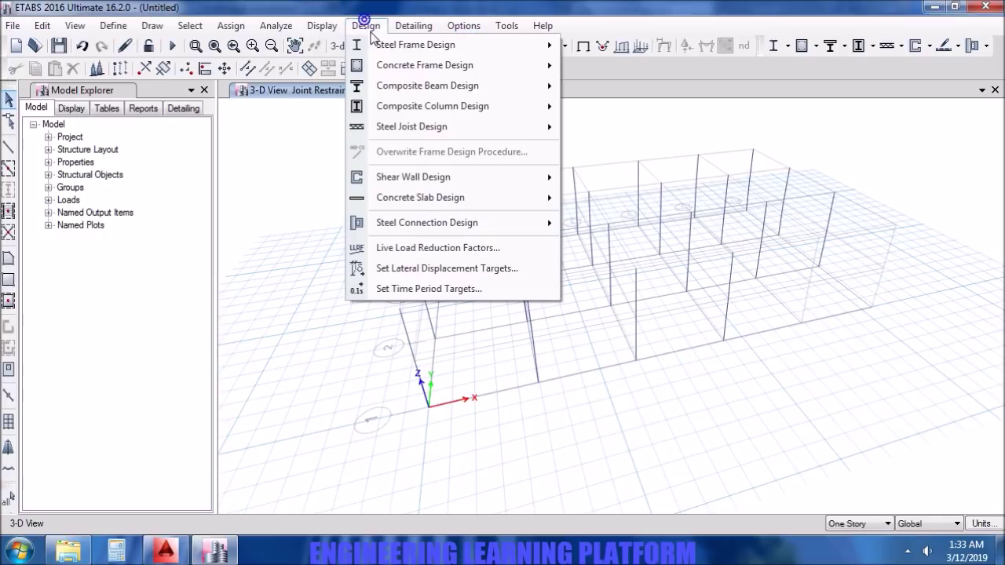
{"action": "mouse_move", "coordinate": [390, 69]}
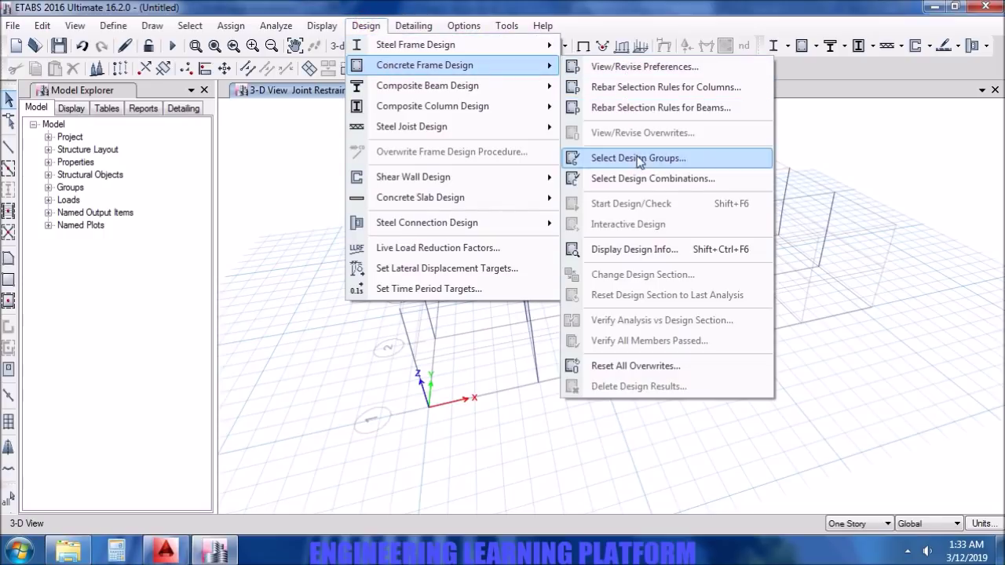
{"action": "left_click", "coordinate": [644, 180]}
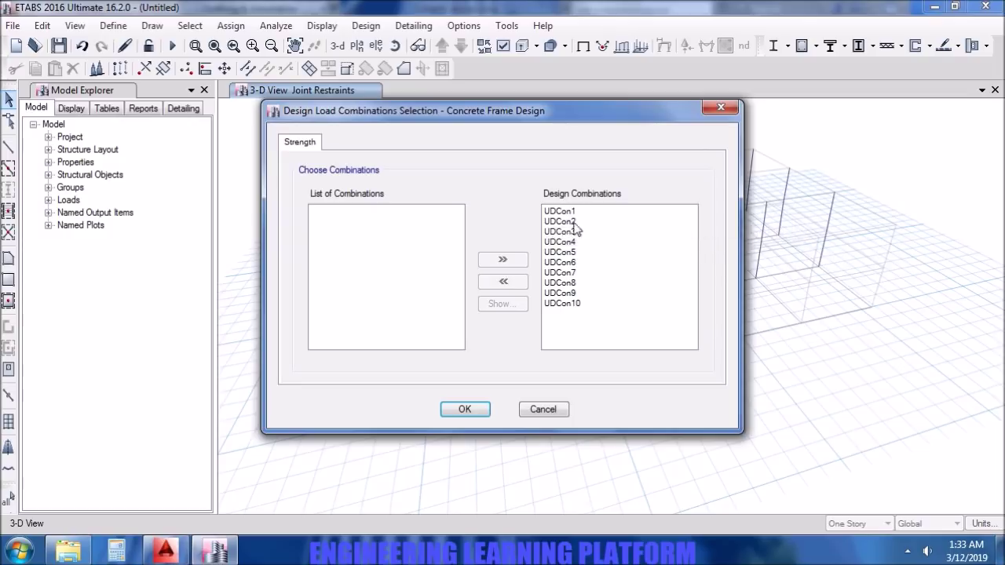
{"action": "left_click", "coordinate": [475, 417]}
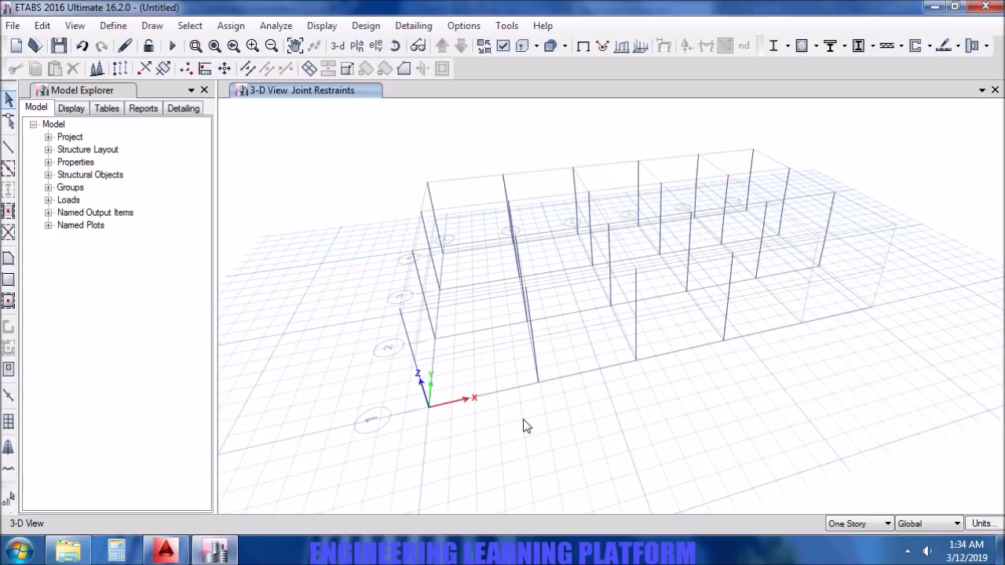
Set the P-Delta automation method to Iterative - Based on Loads and add the Dead and SDL patterns, each with scale factor 1.2.
{"action": "left_click", "coordinate": [124, 27]}
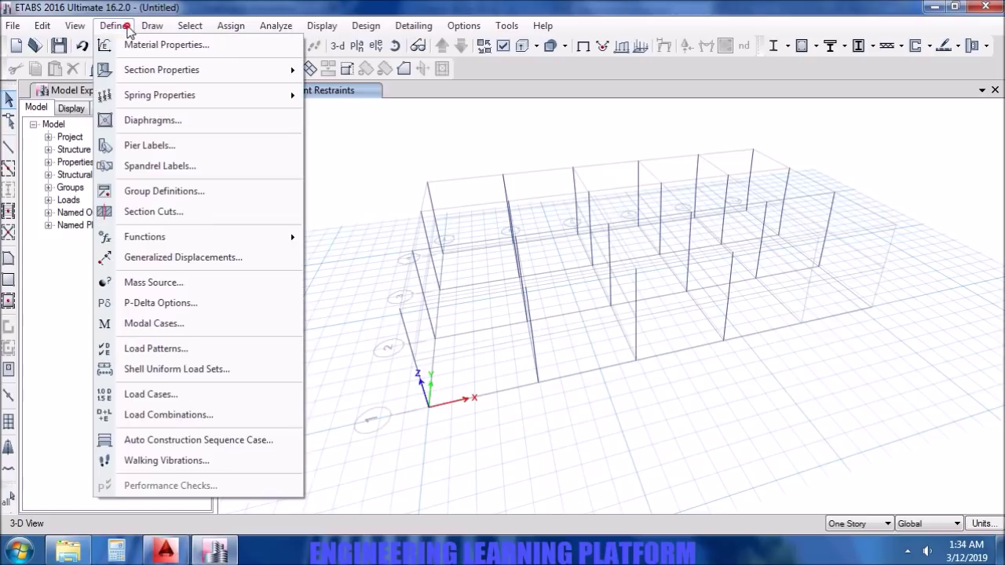
{"action": "left_click", "coordinate": [168, 303]}
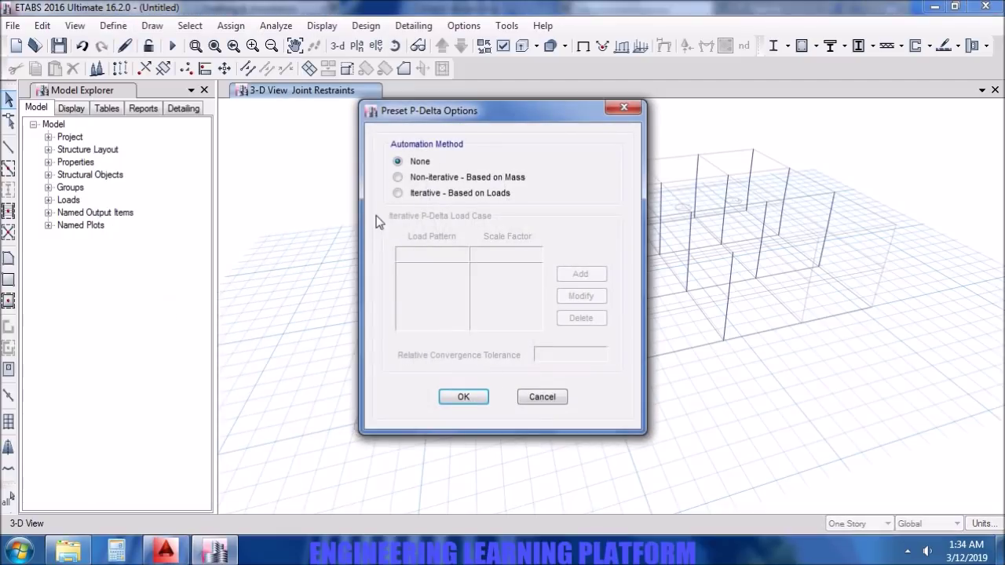
{"action": "left_click", "coordinate": [421, 195]}
{"action": "left_click", "coordinate": [464, 256]}
{"action": "left_click", "coordinate": [464, 256]}
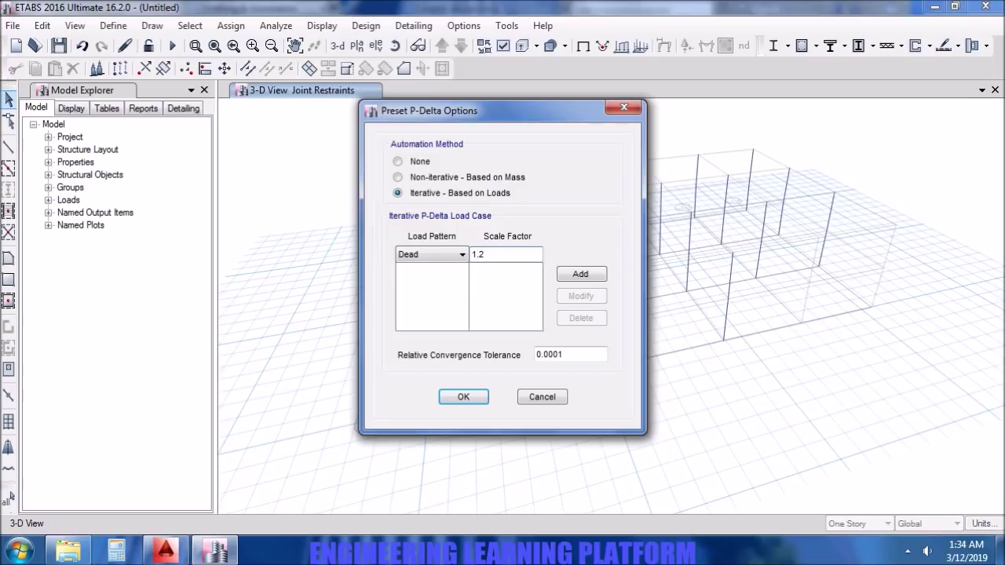
{"action": "left_click", "coordinate": [571, 276]}
{"action": "left_click", "coordinate": [462, 256]}
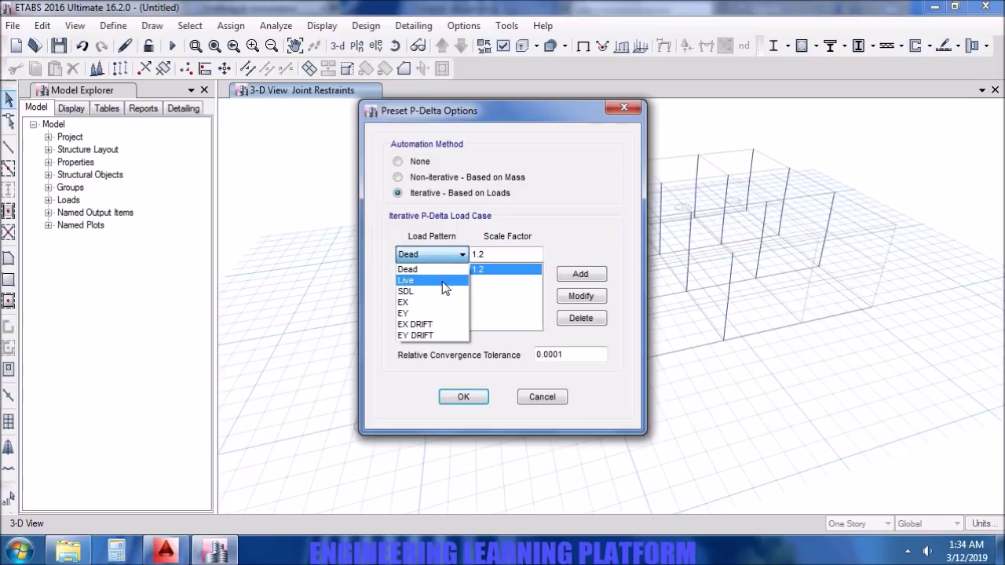
{"action": "left_click", "coordinate": [443, 288]}
{"action": "left_click", "coordinate": [595, 274]}
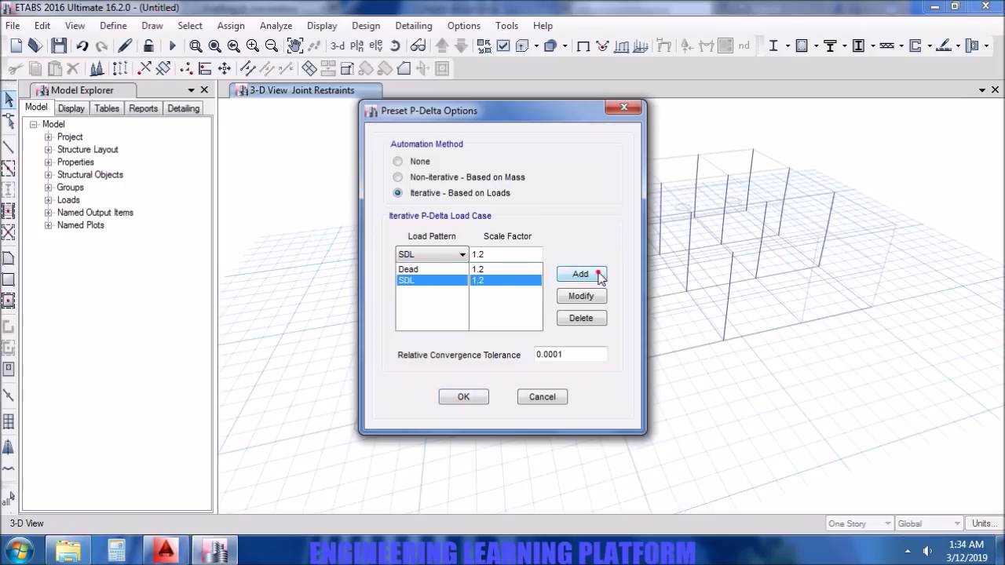
Open the load pattern choices for a further entry in the iterative P-Delta load case.
{"action": "left_click", "coordinate": [429, 253]}
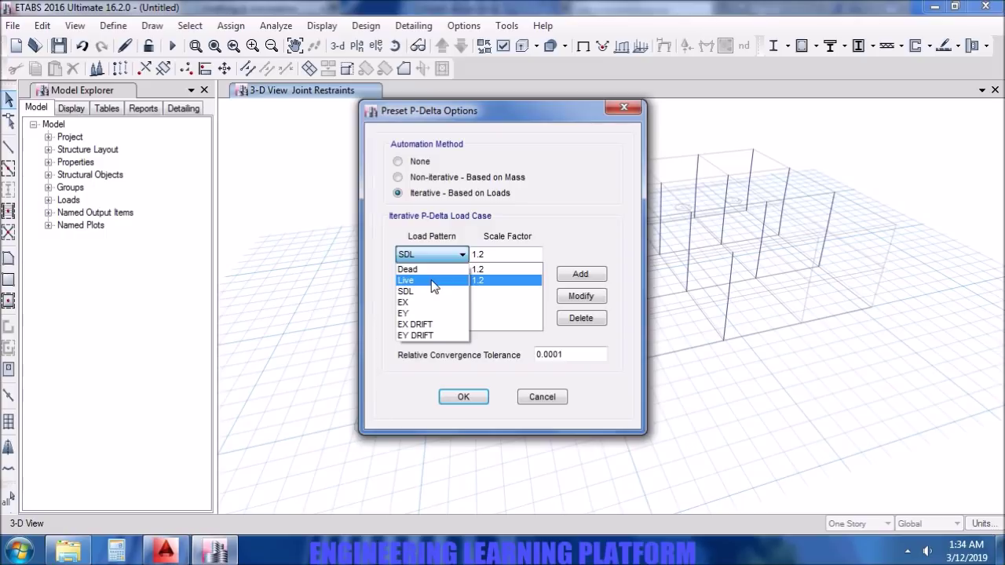
Accept the preset P-Delta options and run the analysis, saving the model file as MODEL SMRF.
{"action": "left_click", "coordinate": [465, 398]}
{"action": "left_click", "coordinate": [466, 398]}
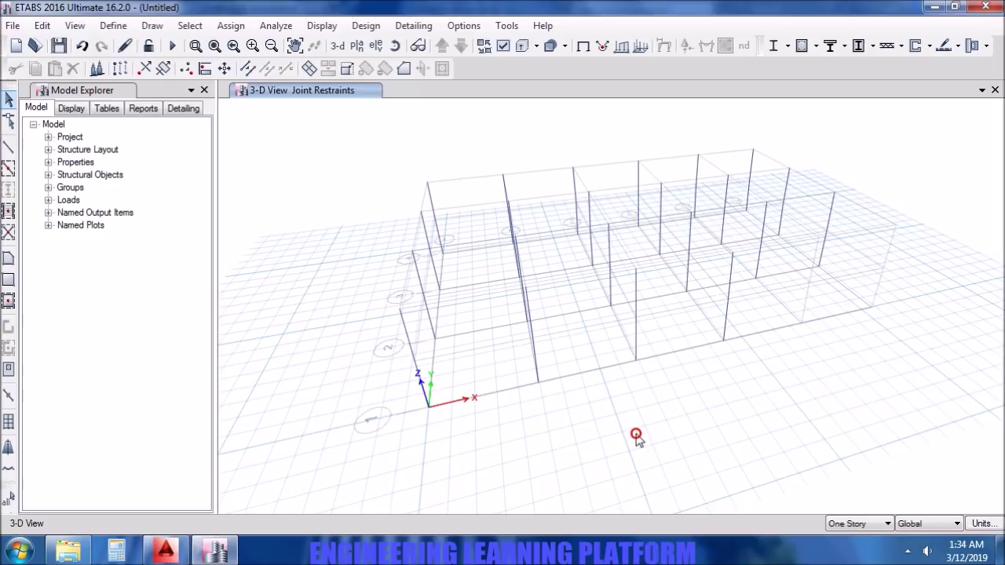
{"action": "left_click", "coordinate": [174, 46]}
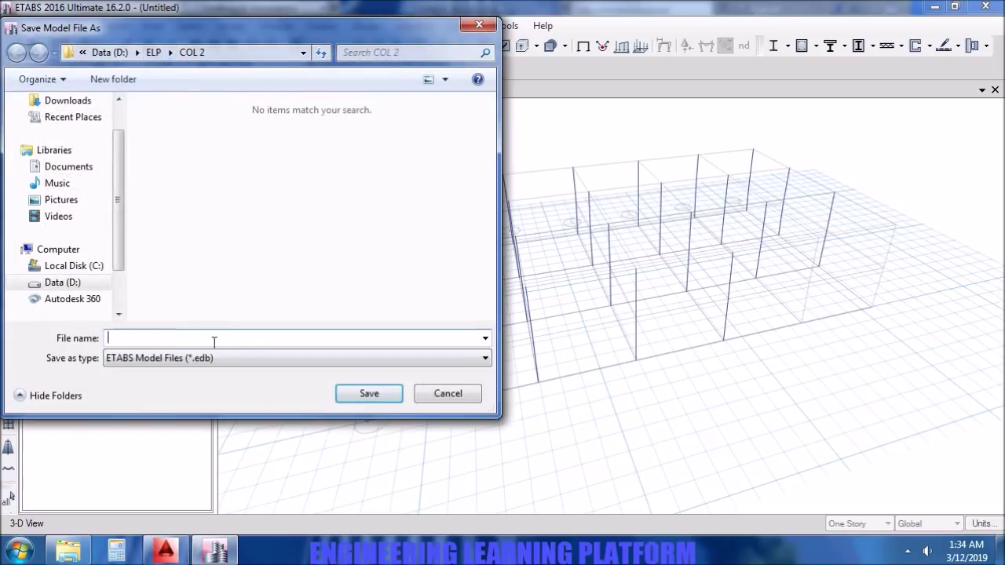
{"action": "type", "text": "MODEL SMRF"}
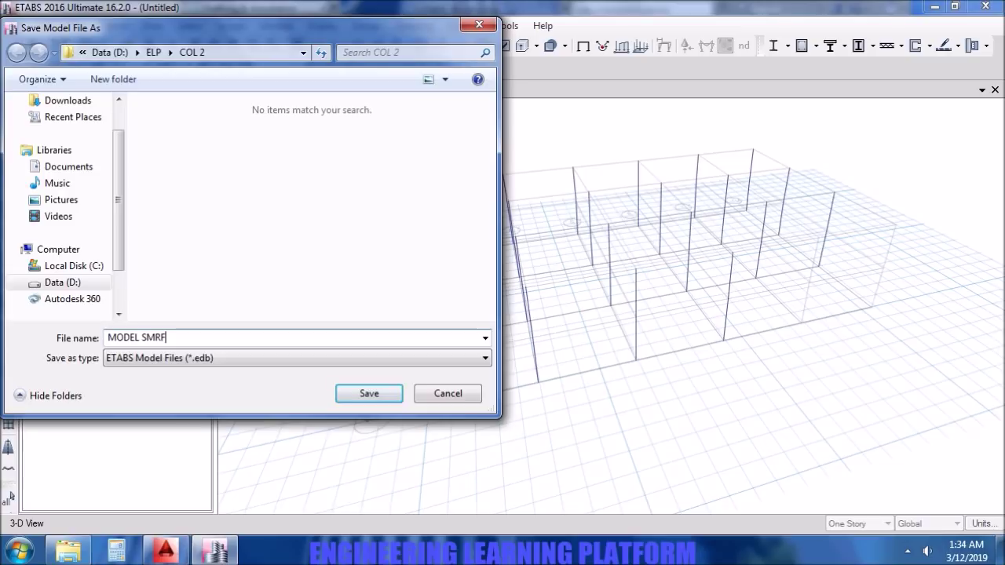
{"action": "key", "text": "Return"}
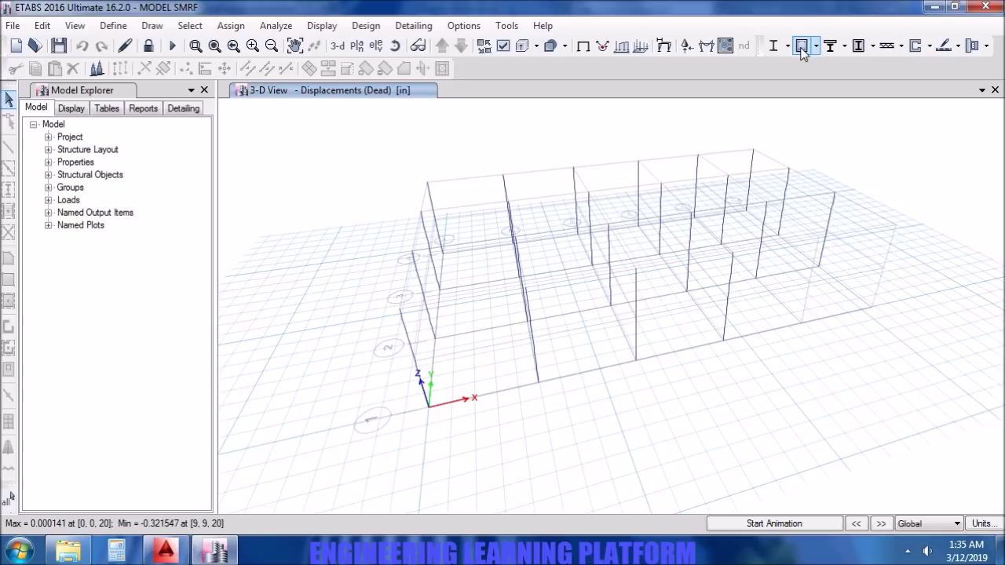
Reset the 3-D view to its default view options so that joints, beams and floors are shown.
{"action": "left_click_drag", "start_coordinate": [906, 120], "coordinate": [909, 232]}
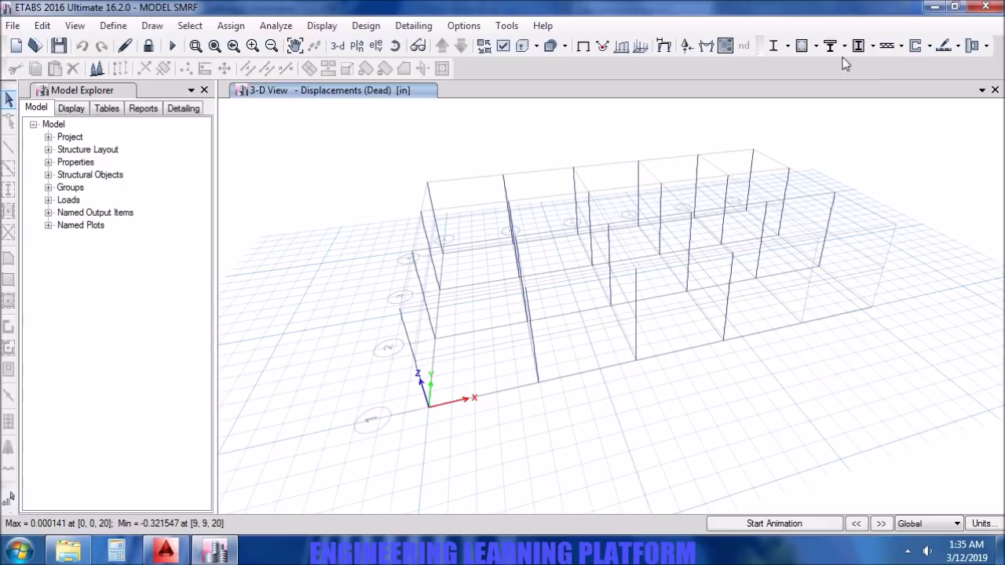
{"action": "left_click", "coordinate": [501, 45]}
{"action": "left_click", "coordinate": [534, 508]}
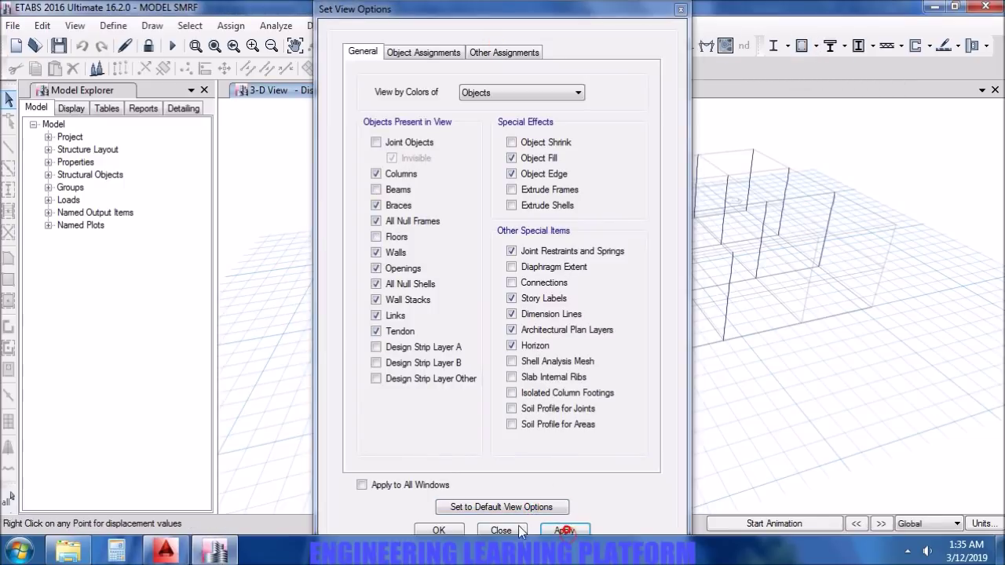
{"action": "left_click", "coordinate": [564, 531]}
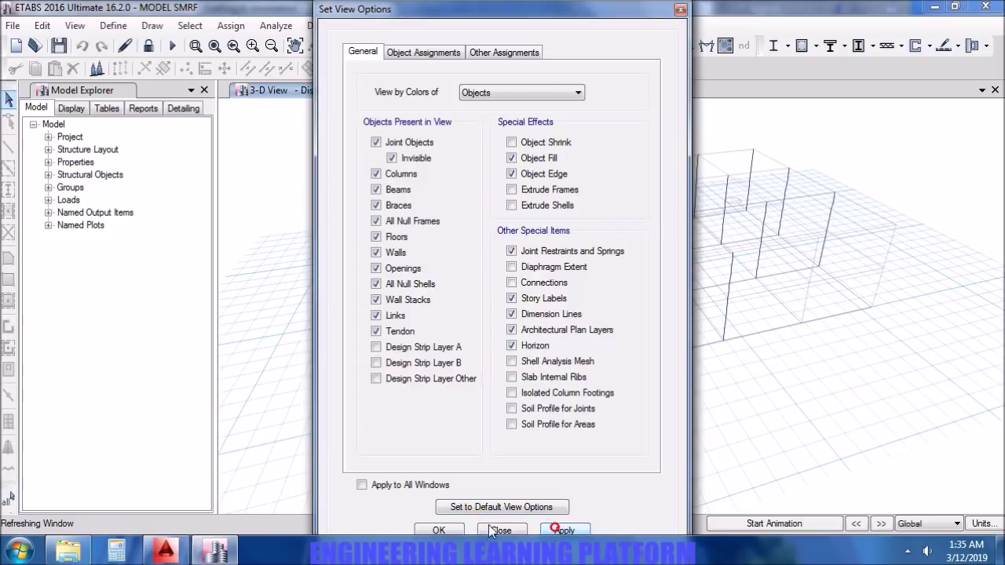
{"action": "left_click", "coordinate": [439, 531]}
{"action": "mouse_move", "coordinate": [734, 192]}
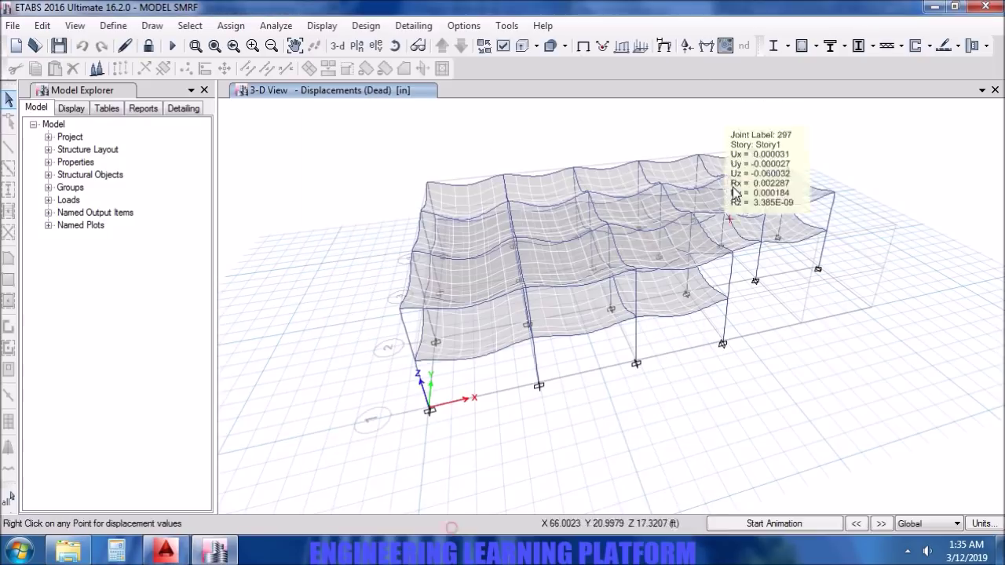
Run the concrete frame design and display its Rebar Percentage results on the model.
{"action": "left_click", "coordinate": [803, 46]}
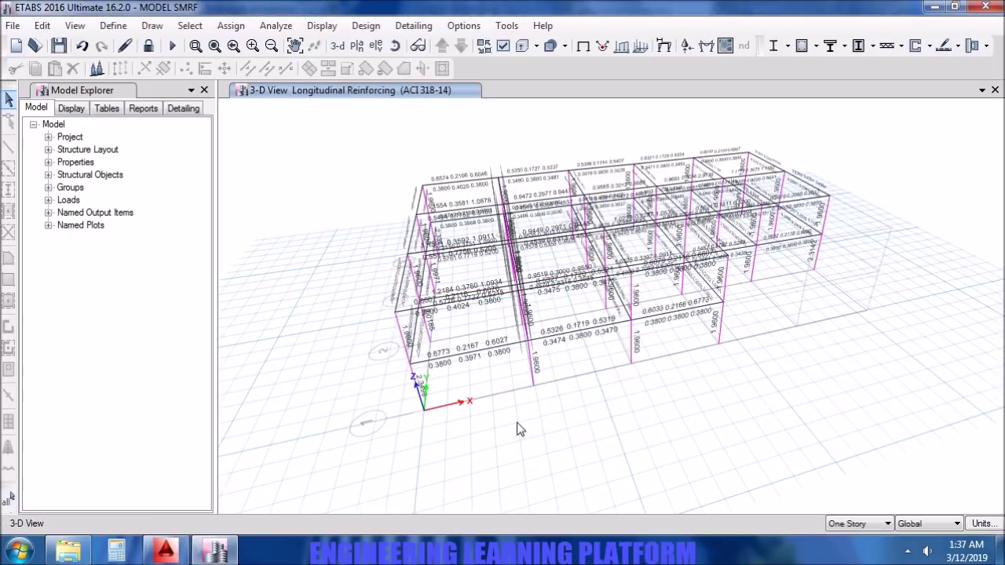
{"action": "middle_click_drag", "start_coordinate": [547, 431], "coordinate": [595, 440], "text": "shift"}
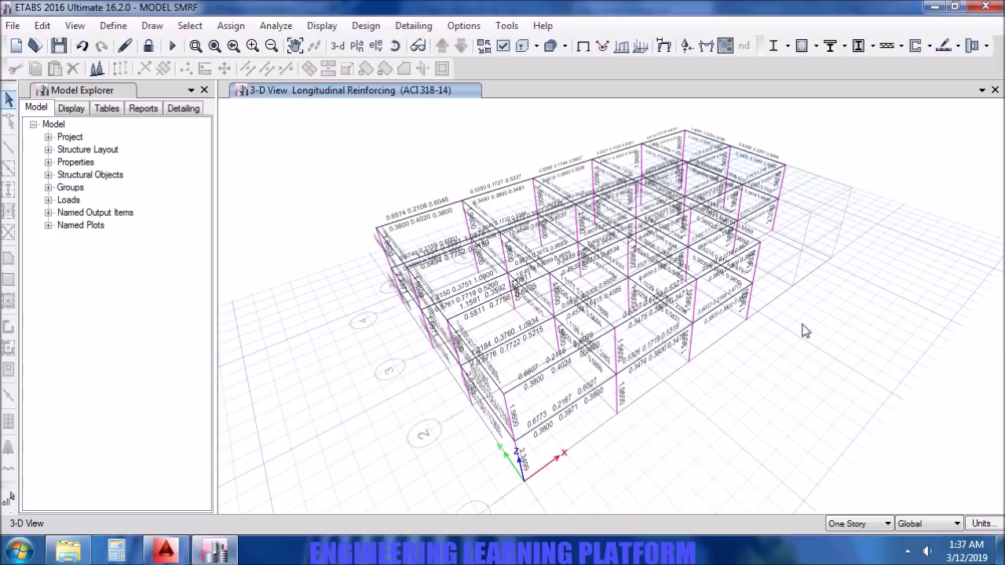
{"action": "left_click", "coordinate": [819, 46]}
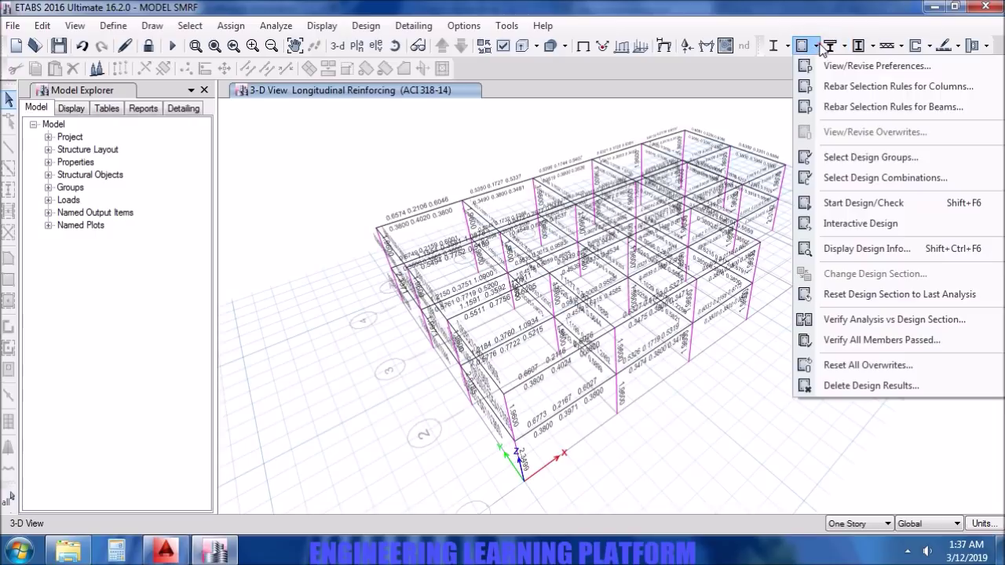
{"action": "left_click", "coordinate": [860, 248]}
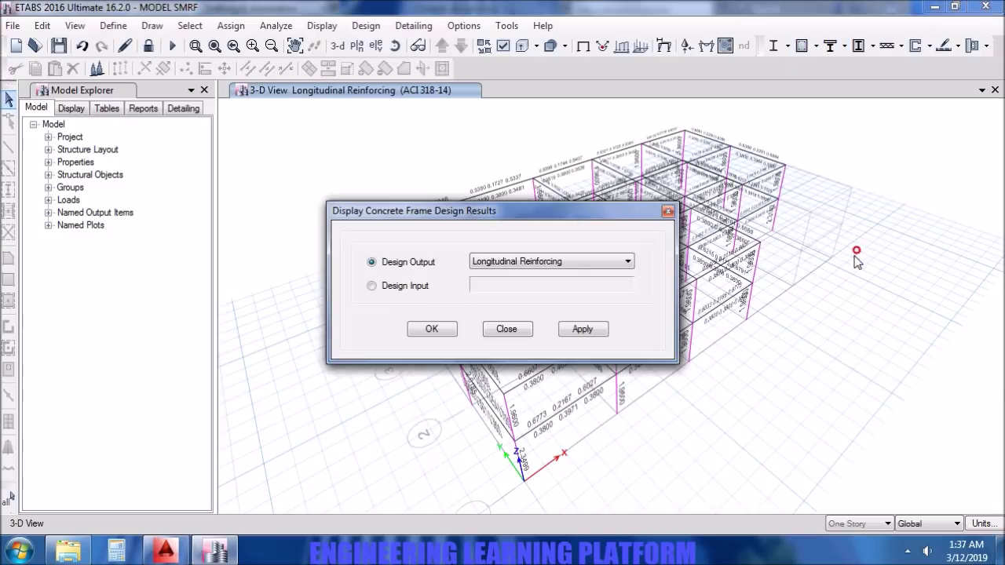
{"action": "left_click", "coordinate": [523, 263]}
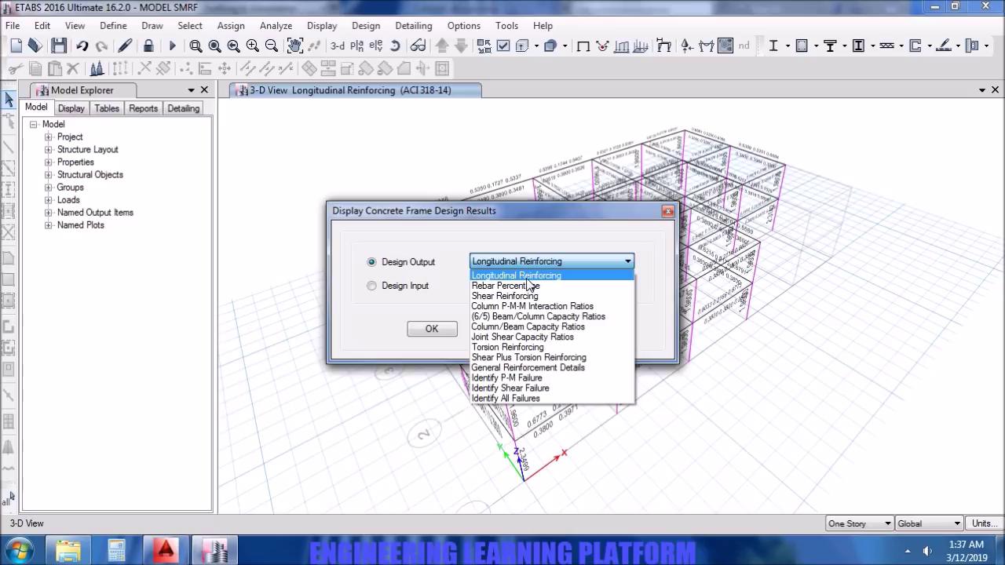
{"action": "left_click", "coordinate": [525, 286]}
{"action": "left_click", "coordinate": [590, 330]}
{"action": "left_click", "coordinate": [437, 330]}
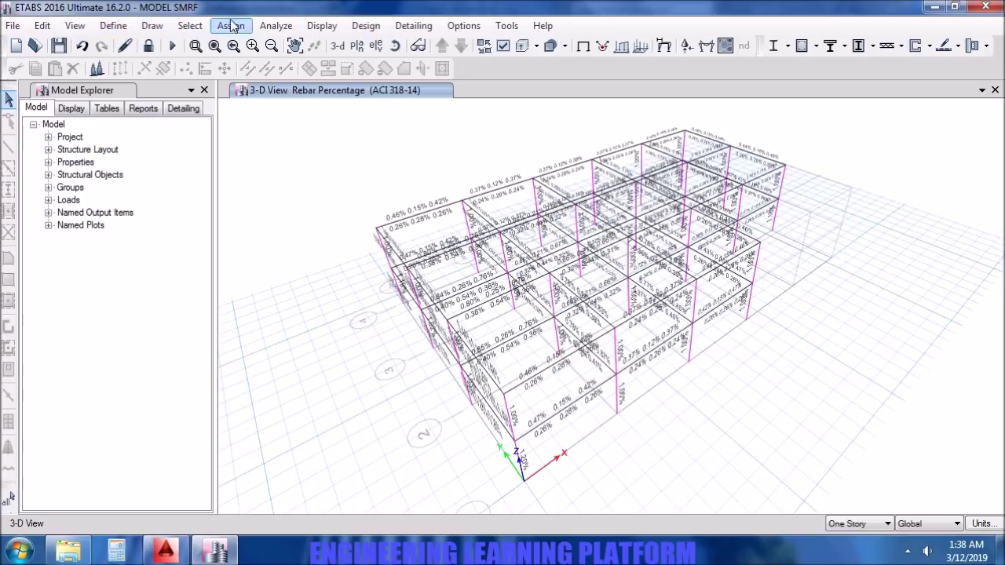
Open the Concrete Column PMM Envelope table from the concrete design tables and enlarge its pane.
{"action": "left_click", "coordinate": [322, 25]}
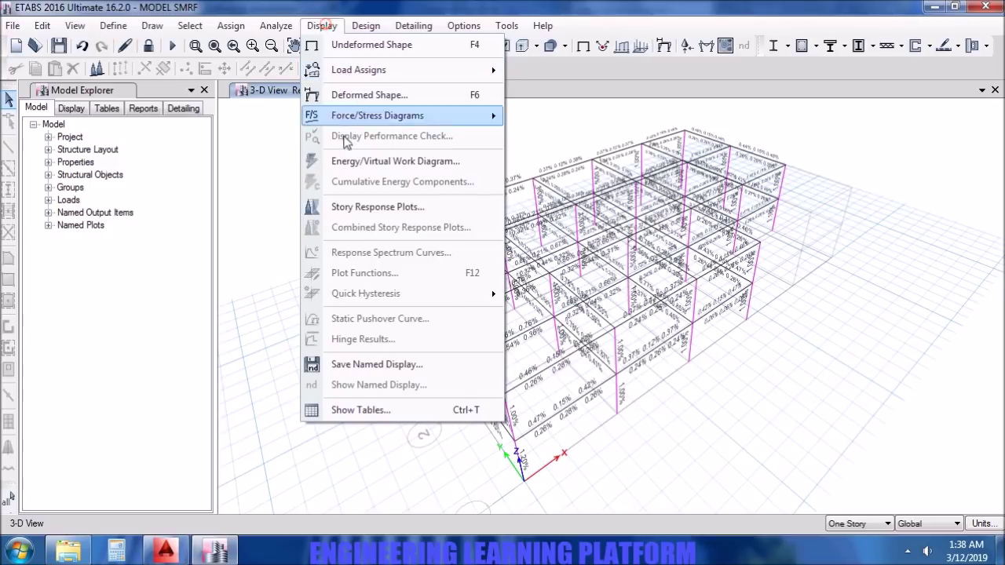
{"action": "left_click", "coordinate": [386, 410]}
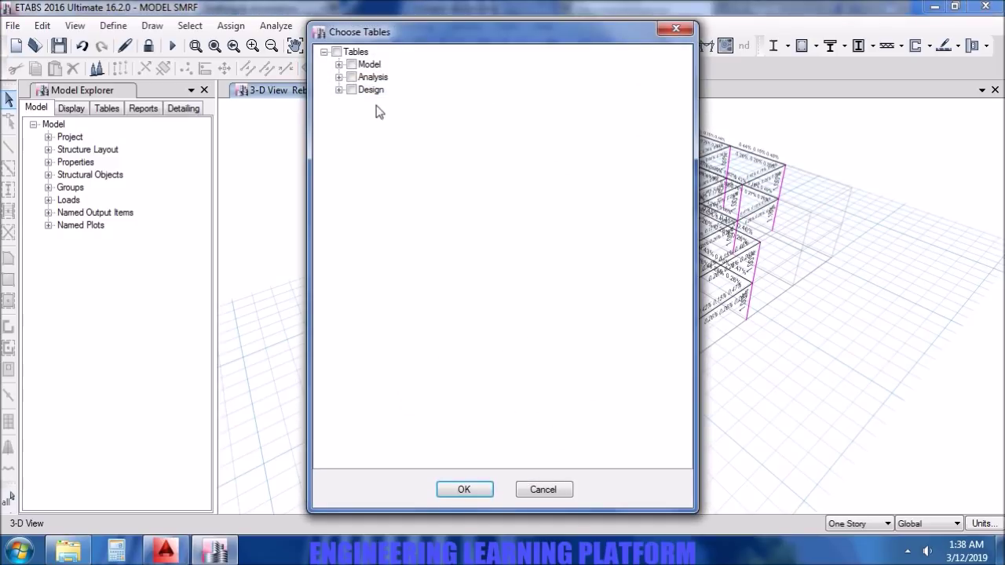
{"action": "left_click", "coordinate": [339, 90]}
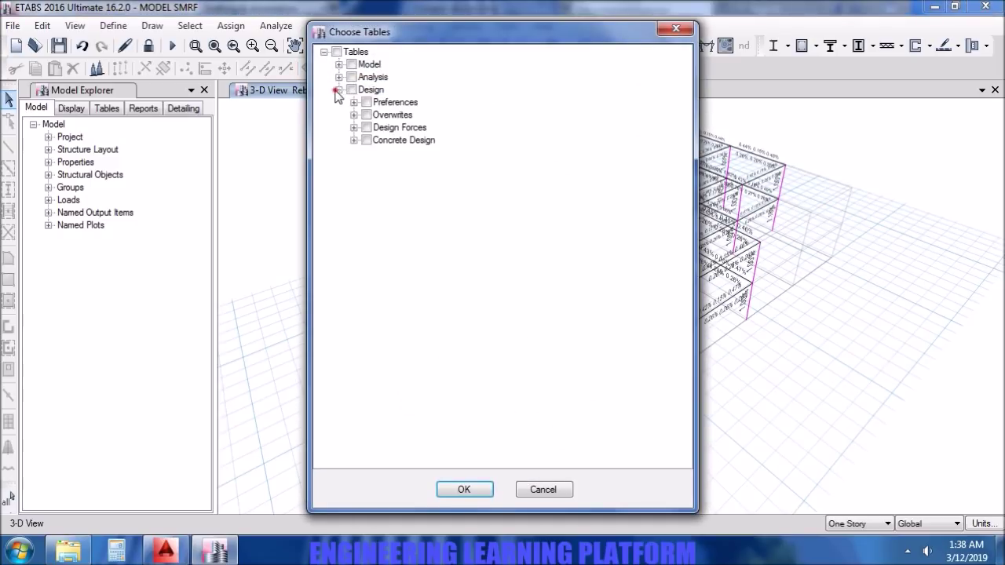
{"action": "left_click", "coordinate": [354, 140]}
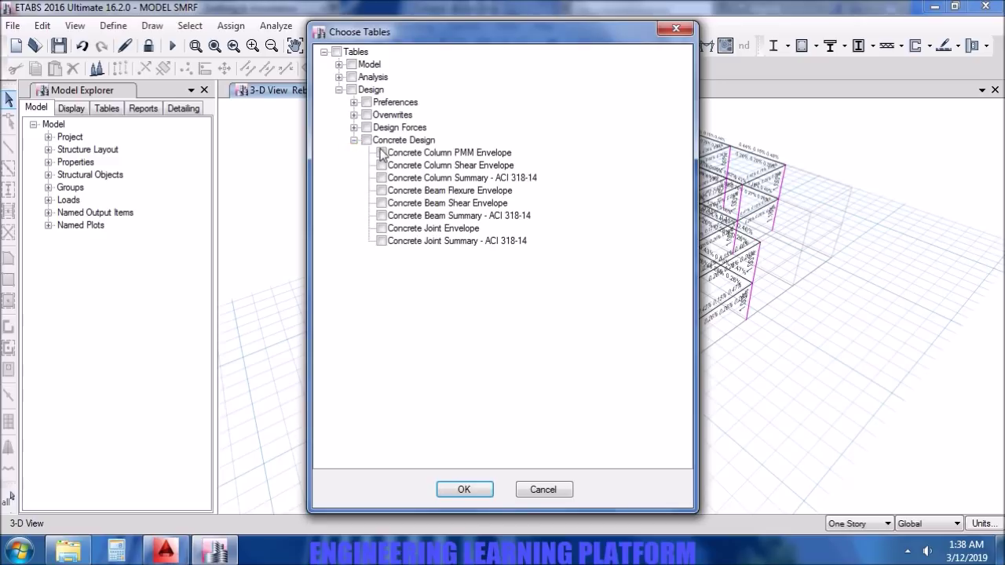
{"action": "left_click", "coordinate": [381, 153]}
{"action": "left_click", "coordinate": [464, 490]}
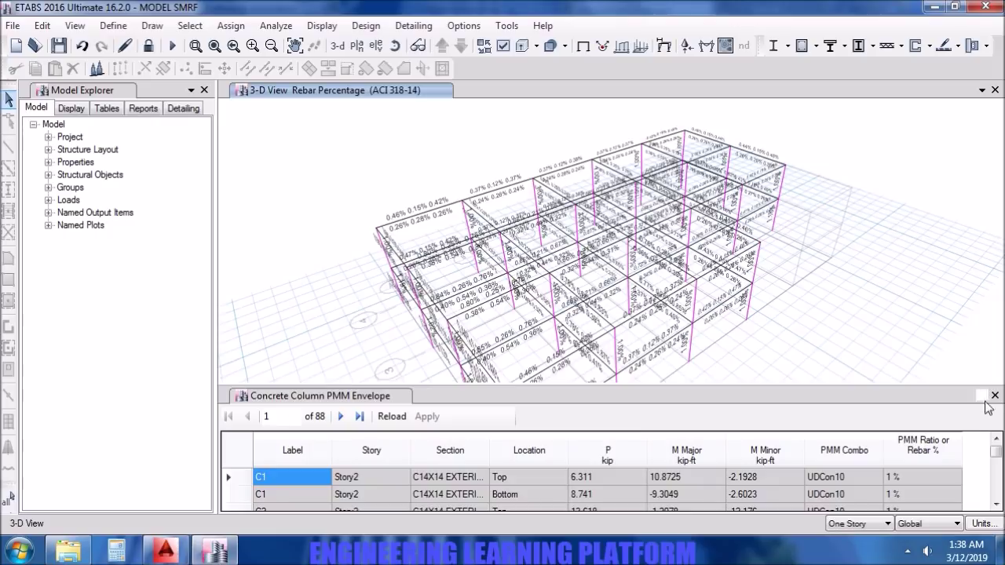
{"action": "left_click_drag", "start_coordinate": [928, 384], "coordinate": [920, 234]}
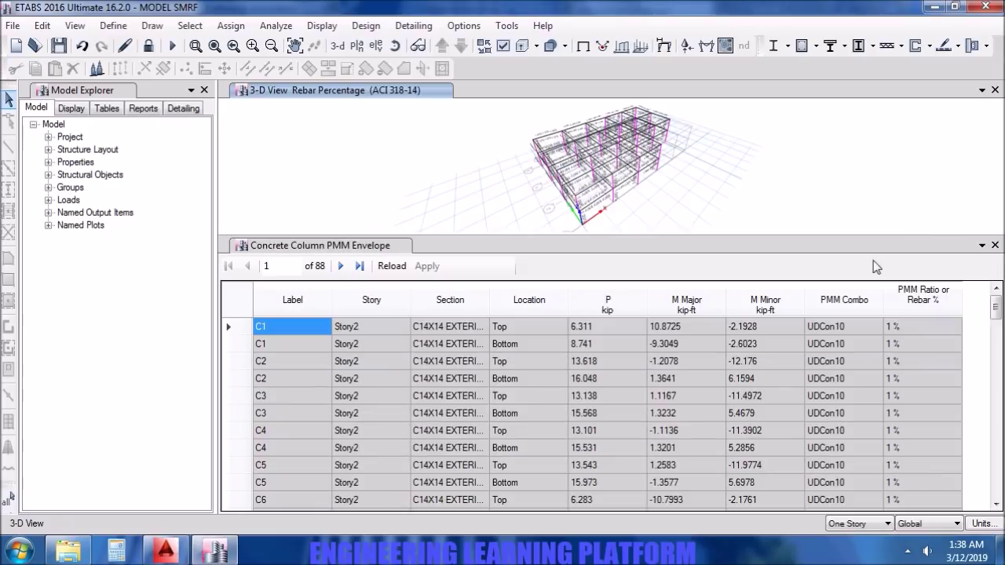
Filter the table to the C14X14 EXTERIOR section with the Section column fitted to its text, and review all rebar percentages.
{"action": "left_click", "coordinate": [438, 303]}
{"action": "right_click", "coordinate": [439, 303]}
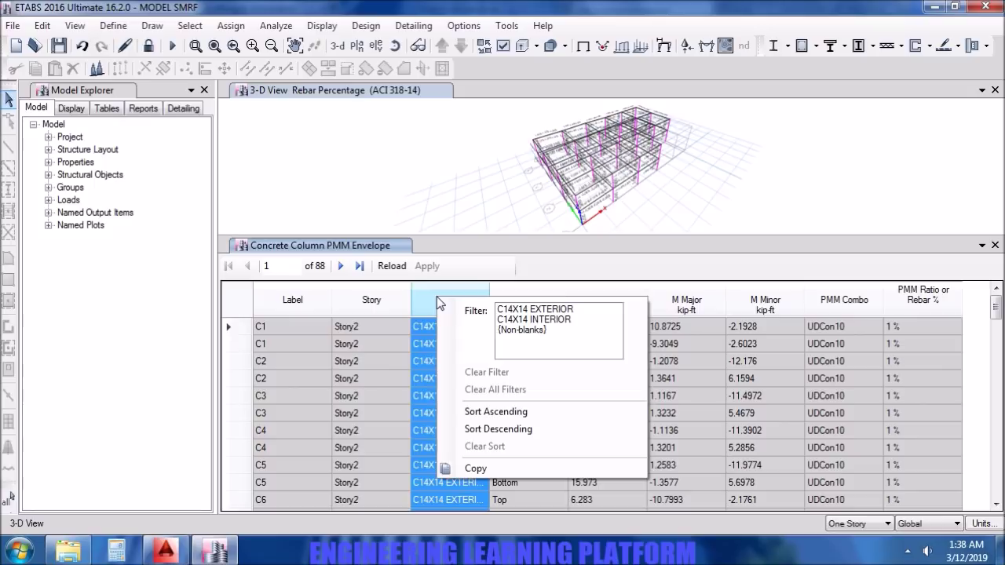
{"action": "left_click", "coordinate": [547, 310]}
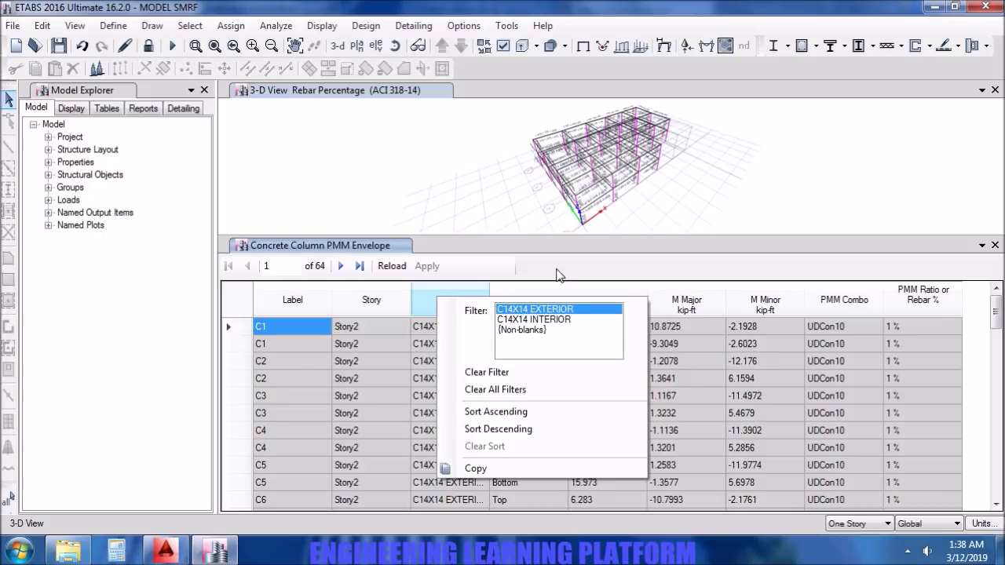
{"action": "left_click", "coordinate": [559, 274]}
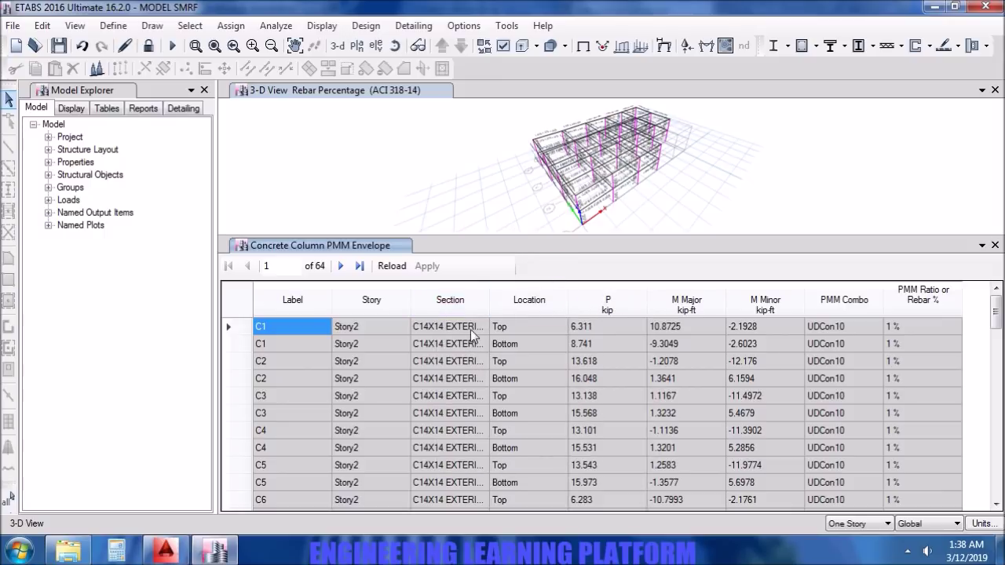
{"action": "left_click", "coordinate": [495, 306]}
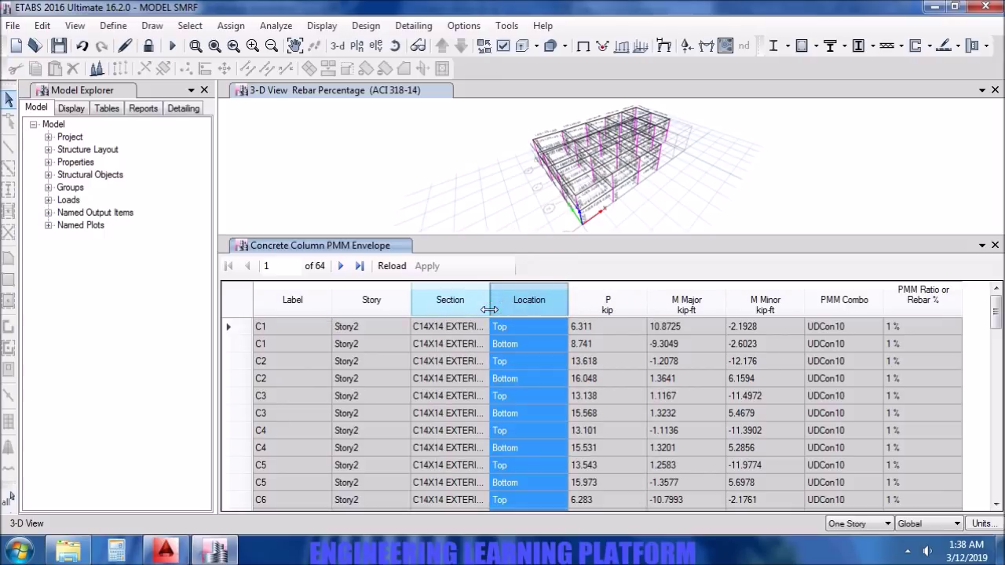
{"action": "double_click", "coordinate": [494, 306]}
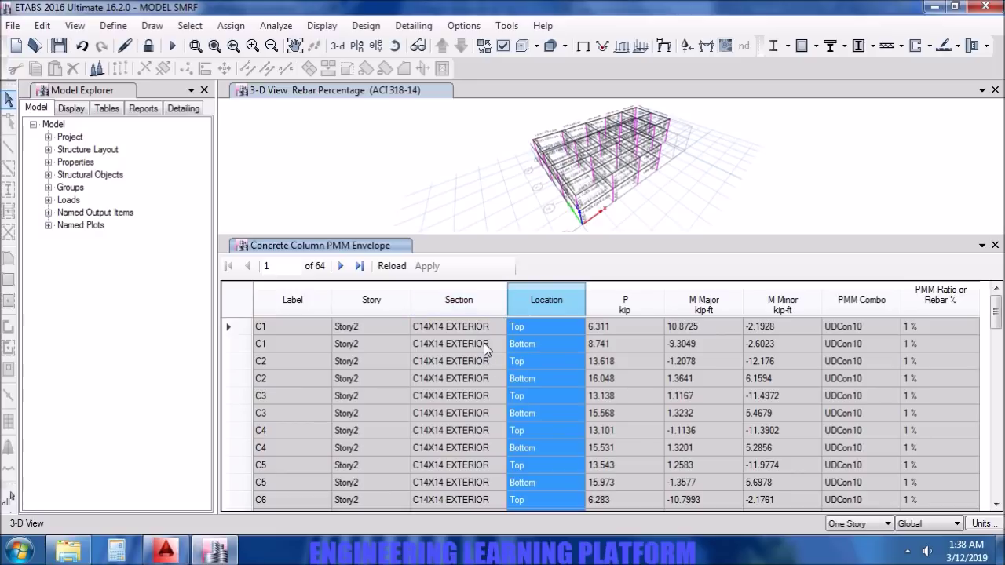
{"action": "left_click", "coordinate": [943, 329]}
{"action": "scroll", "coordinate": [943, 331], "scroll_direction": "down", "scroll_amount": 5}
{"action": "scroll", "coordinate": [942, 331], "scroll_direction": "down", "scroll_amount": 13}
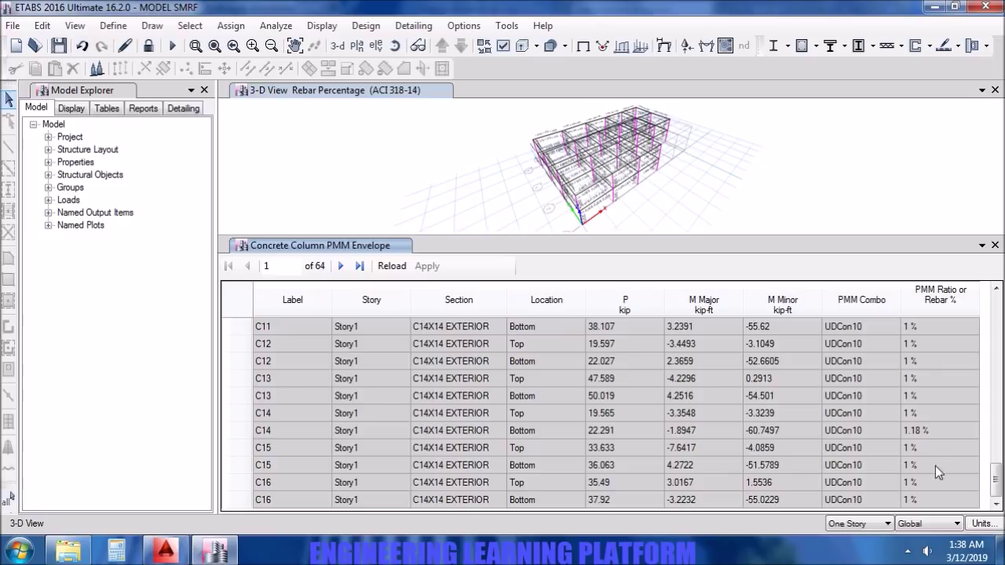
{"action": "scroll", "coordinate": [932, 344], "scroll_direction": "up", "scroll_amount": 18}
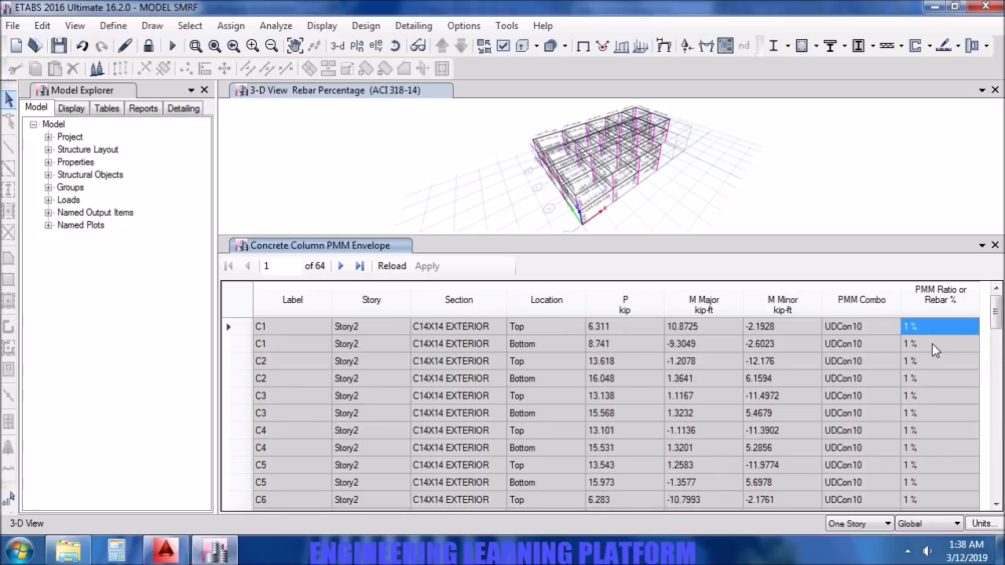
Filter the table to the C14X14 INTERIOR section to check its rebar percentages, and close the table.
{"action": "left_click", "coordinate": [475, 306]}
{"action": "left_click", "coordinate": [477, 303]}
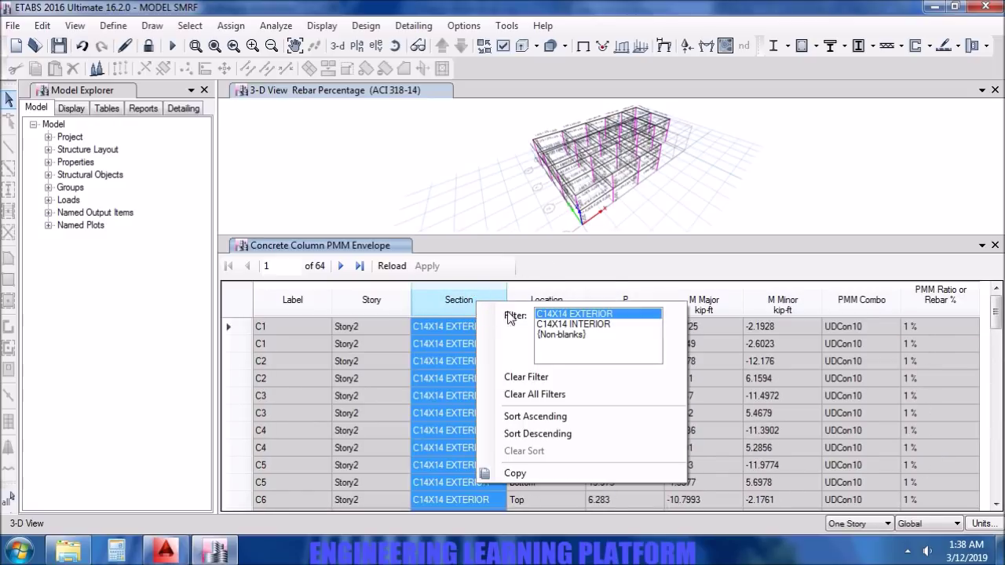
{"action": "left_click", "coordinate": [556, 324]}
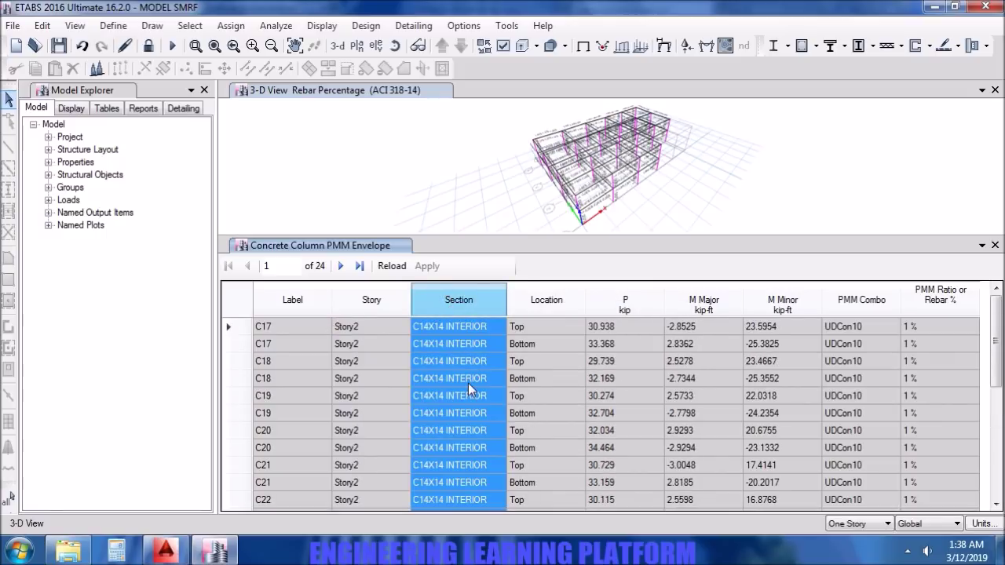
{"action": "left_click", "coordinate": [995, 245]}
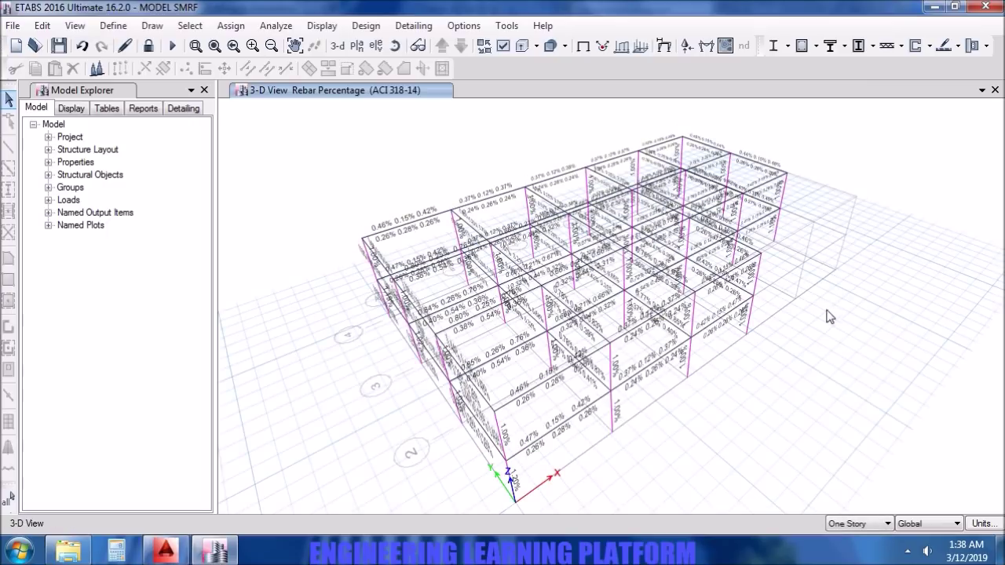
Unlock the model for editing, accepting the deletion of the analysis results.
{"action": "middle_click_drag", "start_coordinate": [826, 314], "coordinate": [792, 325], "text": "shift"}
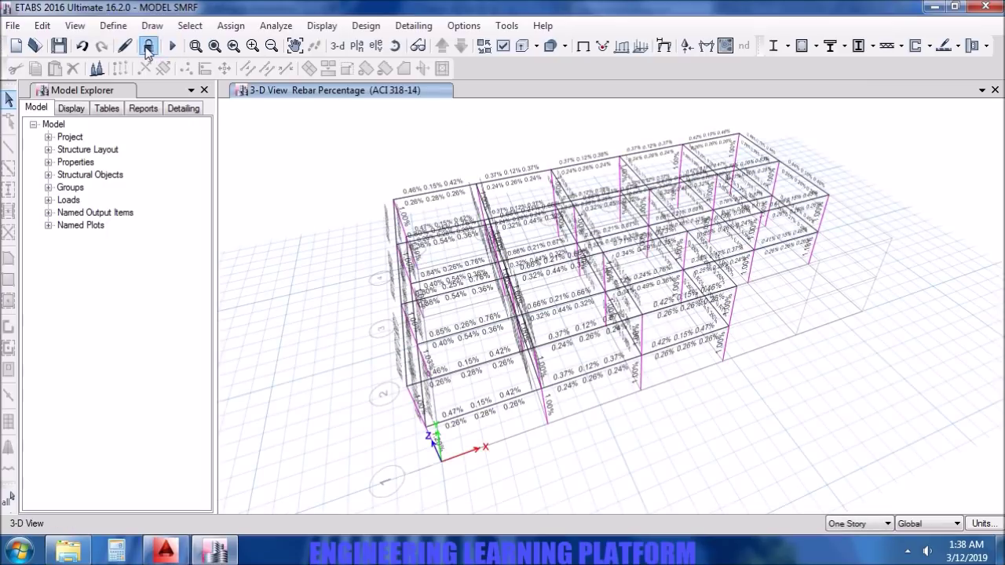
{"action": "left_click", "coordinate": [148, 45]}
{"action": "left_click", "coordinate": [520, 333]}
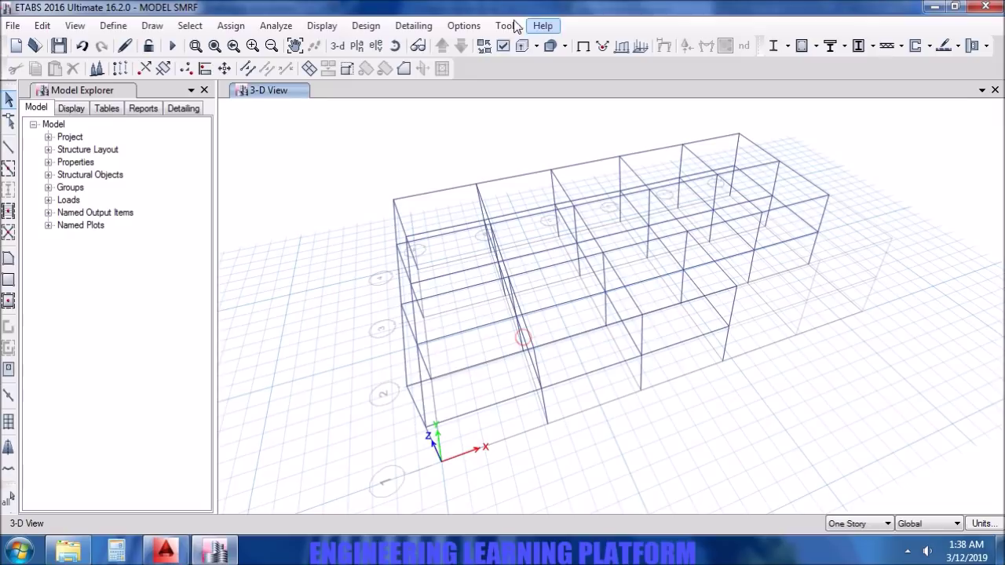
Hide the beams in the 3-D view so that only the columns remain displayed.
{"action": "left_click", "coordinate": [503, 45]}
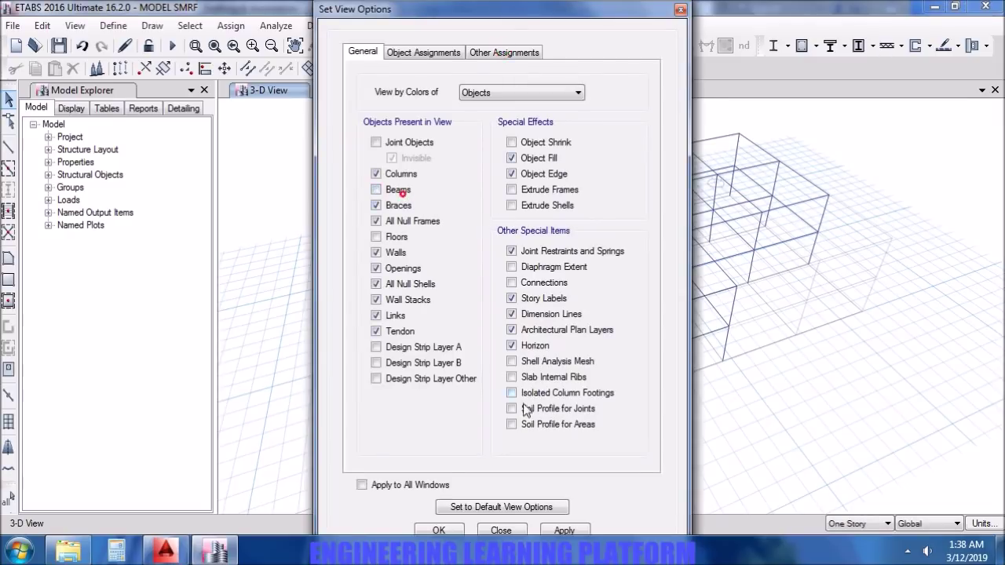
{"action": "left_click", "coordinate": [561, 531]}
{"action": "left_click", "coordinate": [443, 530]}
Assign the C14X14 EXTERIOR frame section to all columns around the building's perimeter.
{"action": "middle_click_drag", "start_coordinate": [960, 351], "coordinate": [905, 449], "text": "shift"}
{"action": "left_click_drag", "start_coordinate": [852, 163], "coordinate": [380, 135]}
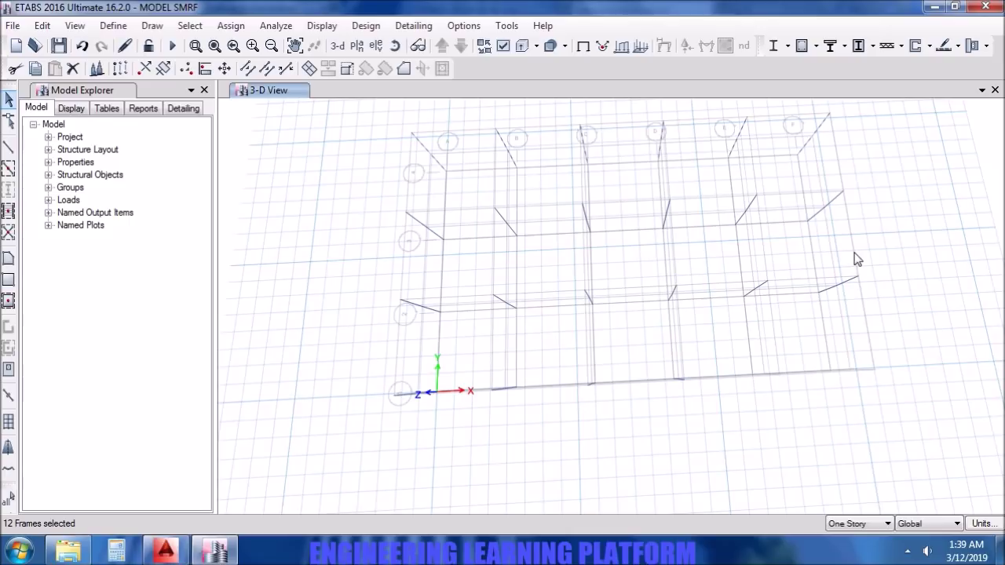
{"action": "left_click_drag", "start_coordinate": [844, 318], "coordinate": [809, 163]}
{"action": "left_click_drag", "start_coordinate": [802, 342], "coordinate": [661, 277]}
{"action": "left_click_drag", "start_coordinate": [738, 433], "coordinate": [368, 361]}
{"action": "left_click_drag", "start_coordinate": [449, 358], "coordinate": [378, 191]}
{"action": "left_click", "coordinate": [223, 26]}
{"action": "mouse_move", "coordinate": [255, 65]}
{"action": "left_click", "coordinate": [432, 68]}
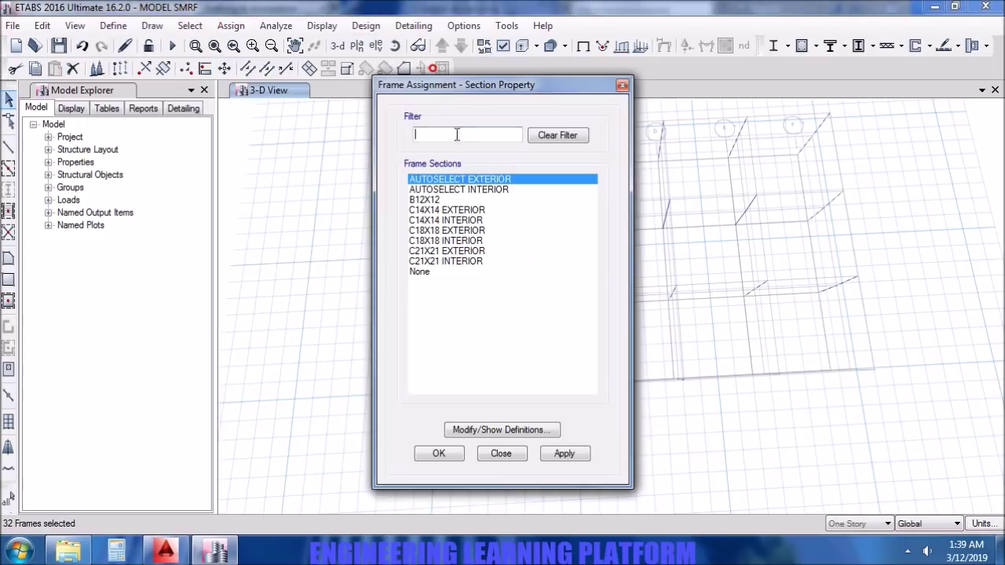
{"action": "left_click", "coordinate": [444, 211]}
{"action": "left_click", "coordinate": [563, 454]}
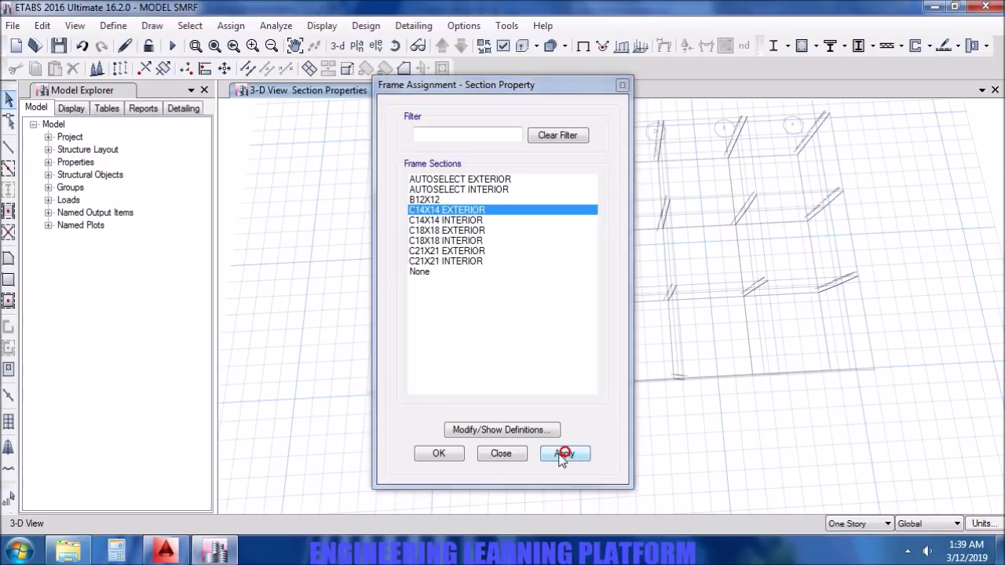
{"action": "left_click", "coordinate": [439, 454]}
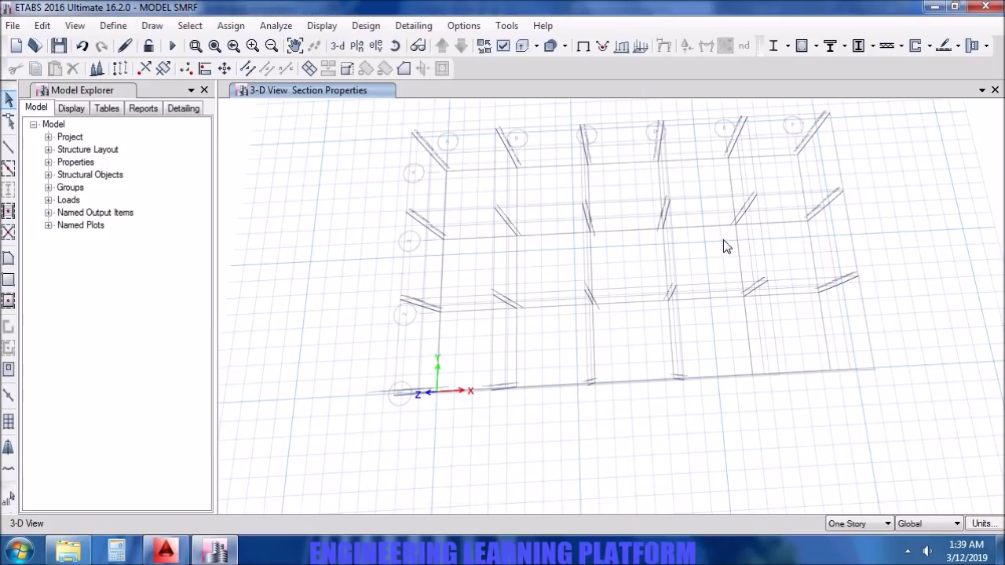
Assign the C14X14 INTERIOR frame section to all interior columns of the building.
{"action": "left_click_drag", "start_coordinate": [761, 245], "coordinate": [471, 189]}
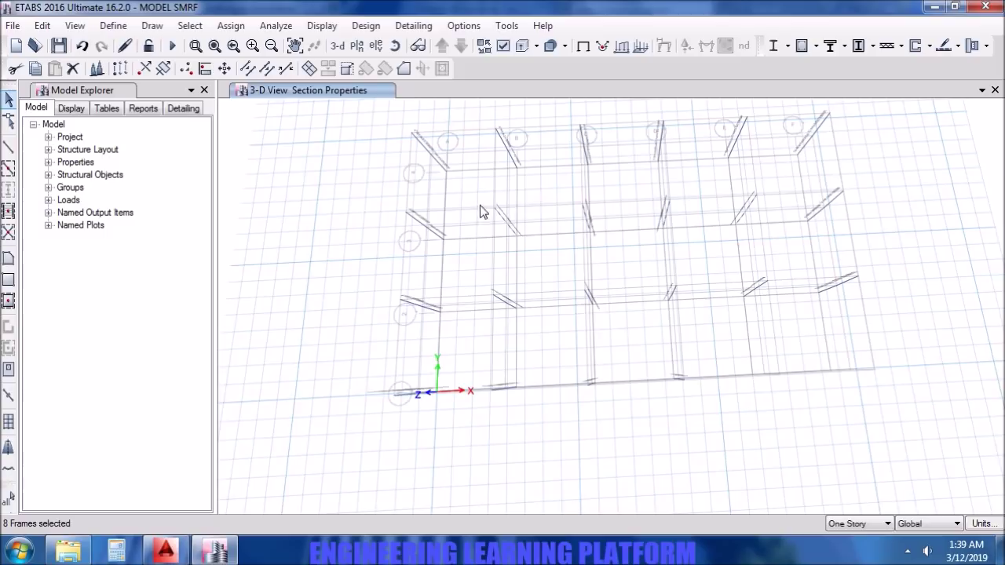
{"action": "left_click_drag", "start_coordinate": [625, 336], "coordinate": [472, 279]}
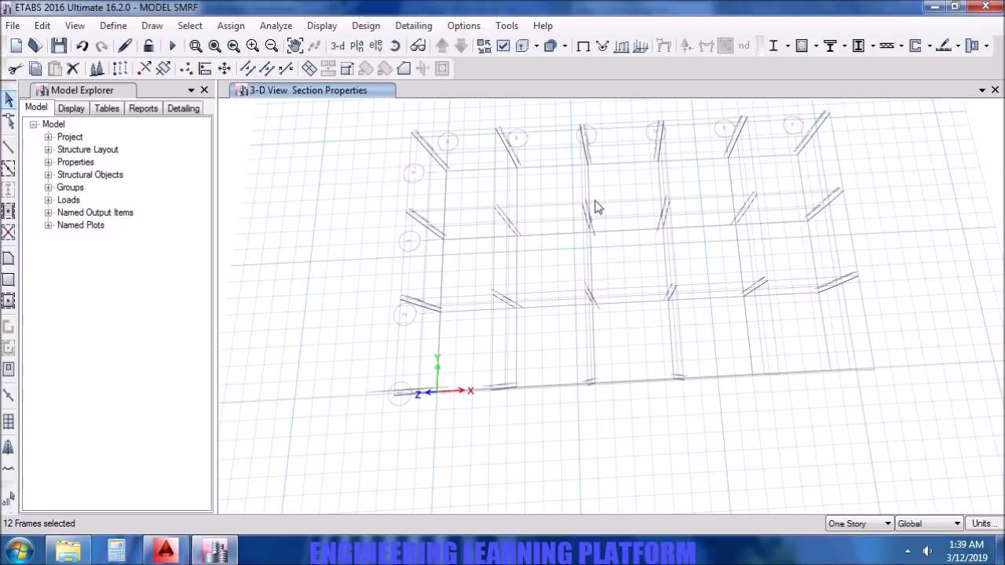
{"action": "left_click", "coordinate": [231, 25]}
{"action": "mouse_move", "coordinate": [246, 62]}
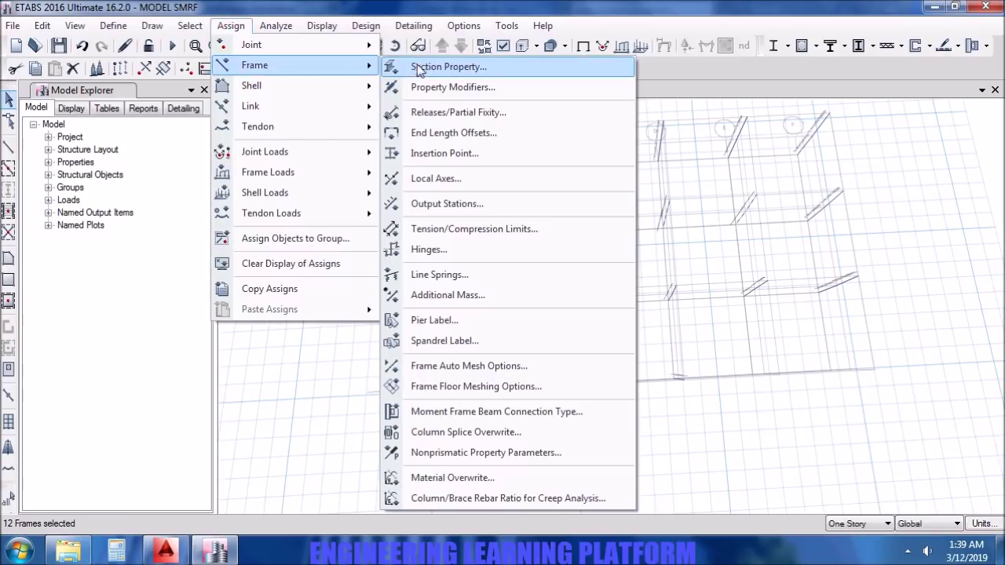
{"action": "left_click", "coordinate": [402, 68]}
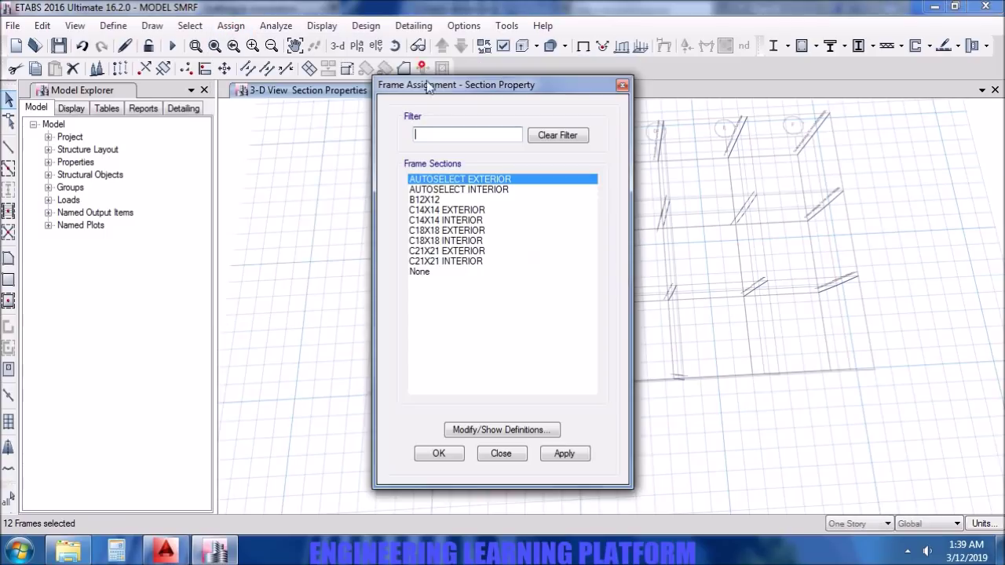
{"action": "left_click", "coordinate": [459, 219]}
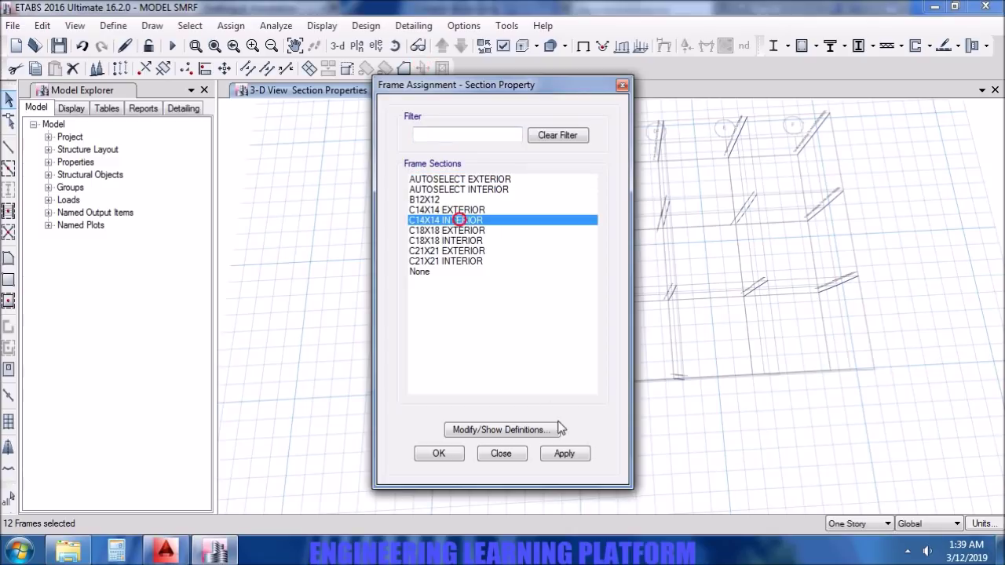
{"action": "left_click", "coordinate": [562, 456]}
{"action": "left_click", "coordinate": [442, 455]}
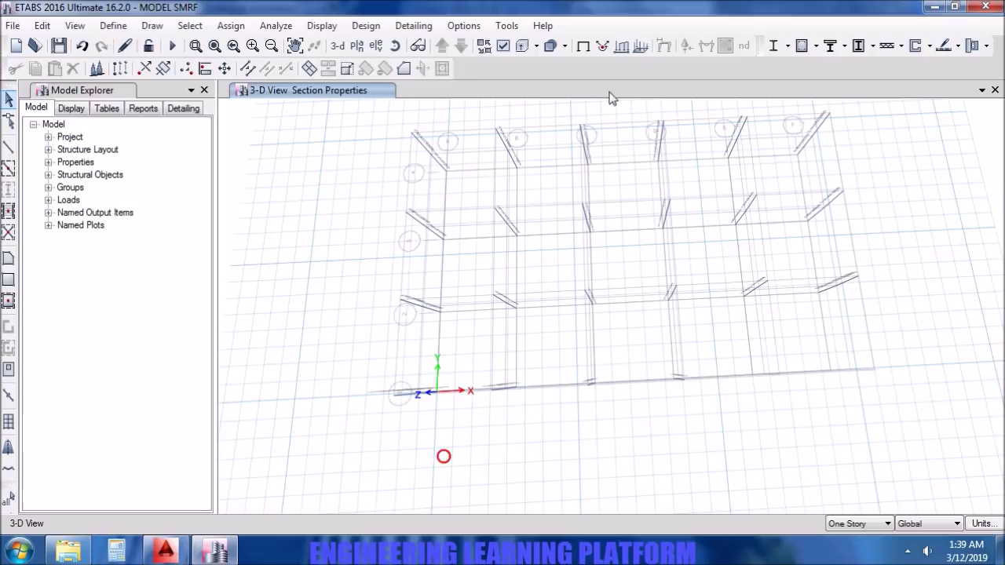
Restore the default view options so that all object types are displayed in the 3-D view.
{"action": "left_click", "coordinate": [505, 46]}
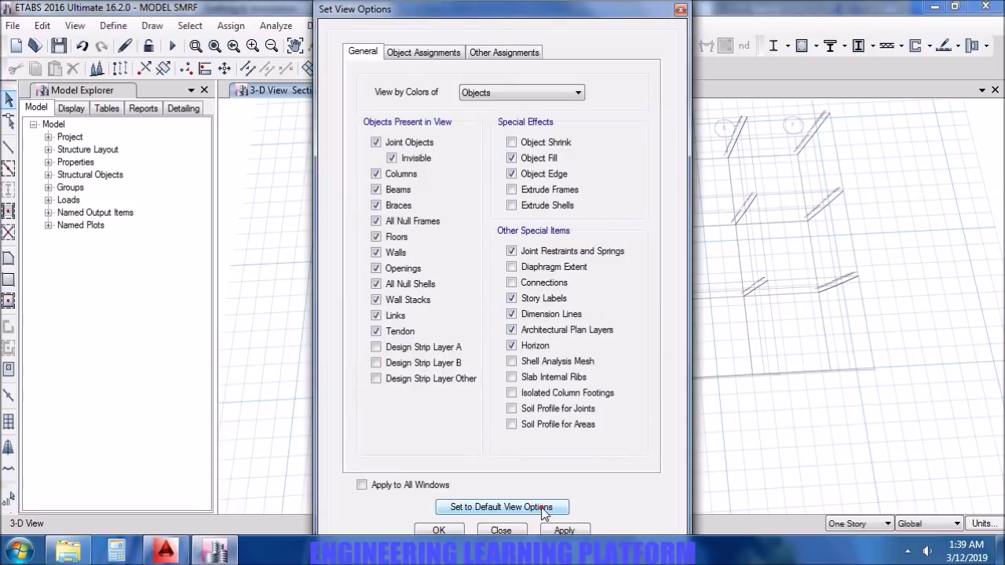
{"action": "left_click", "coordinate": [559, 531]}
{"action": "left_click", "coordinate": [444, 531]}
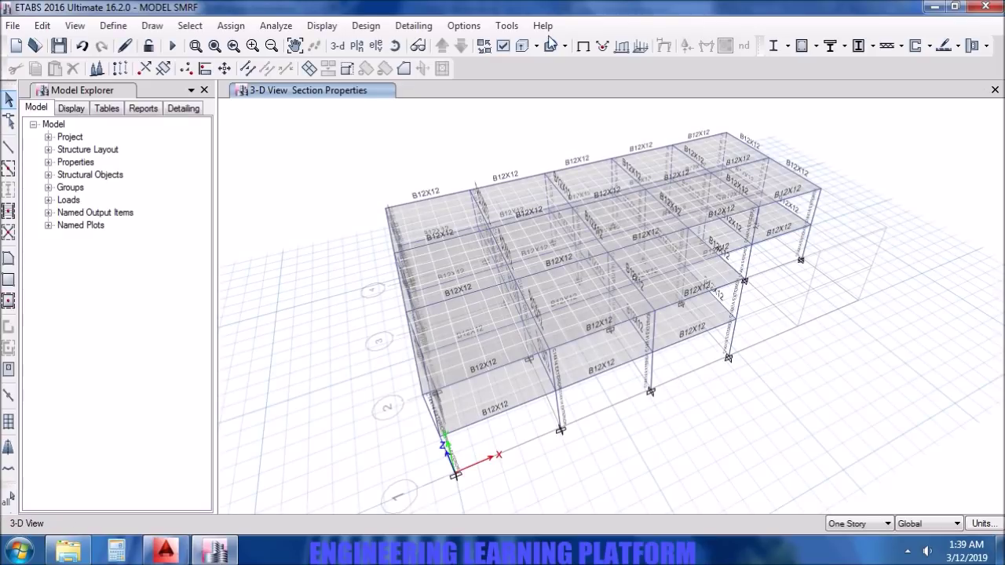
Set the graphics preferences to a minimum font size of 6 points and a maximum of 8 points.
{"action": "left_click", "coordinate": [463, 25]}
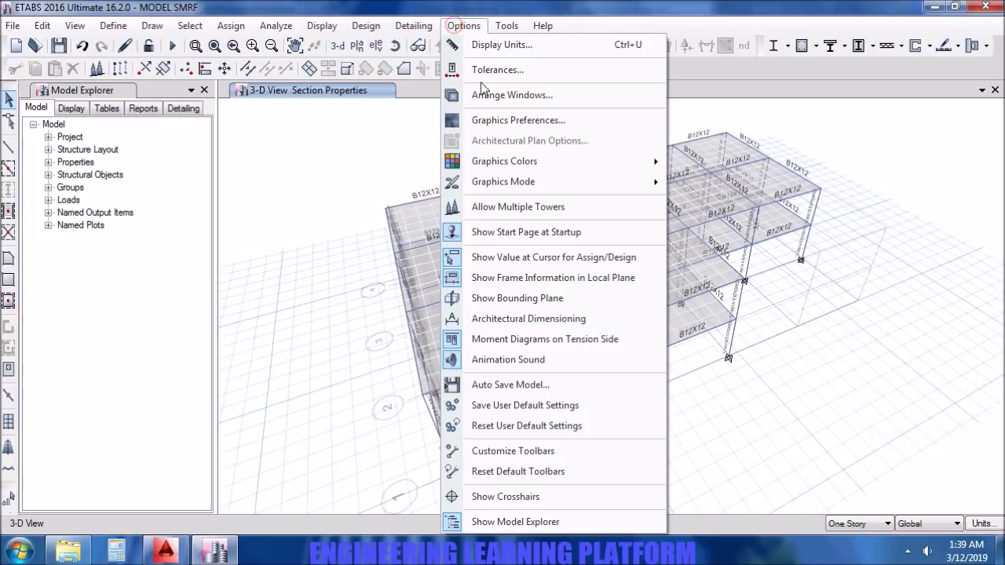
{"action": "left_click", "coordinate": [492, 124]}
{"action": "left_click_drag", "start_coordinate": [552, 186], "coordinate": [534, 186]}
{"action": "type", "text": "6"}
{"action": "double_click", "coordinate": [565, 165]}
{"action": "type", "text": "8"}
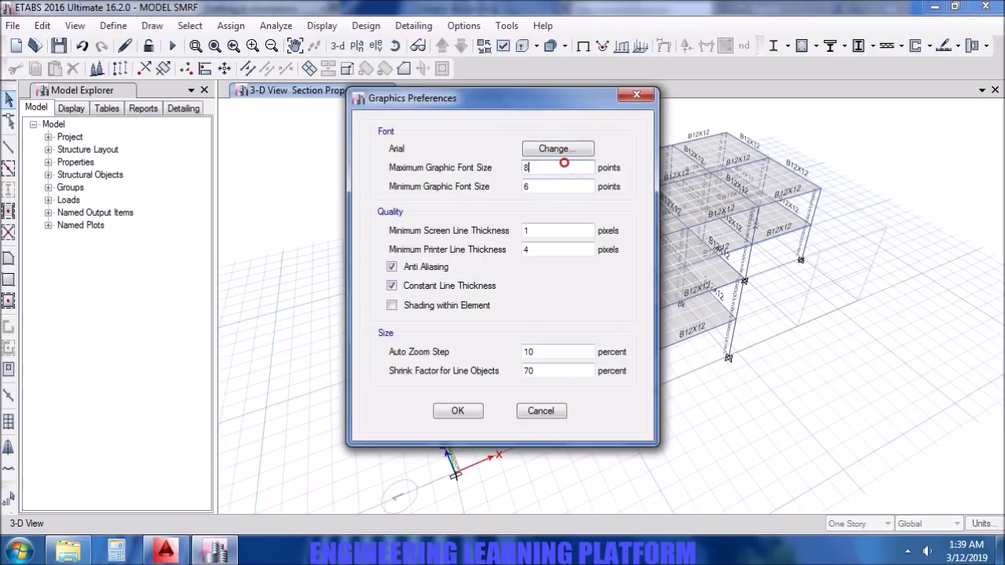
{"action": "left_click", "coordinate": [465, 411]}
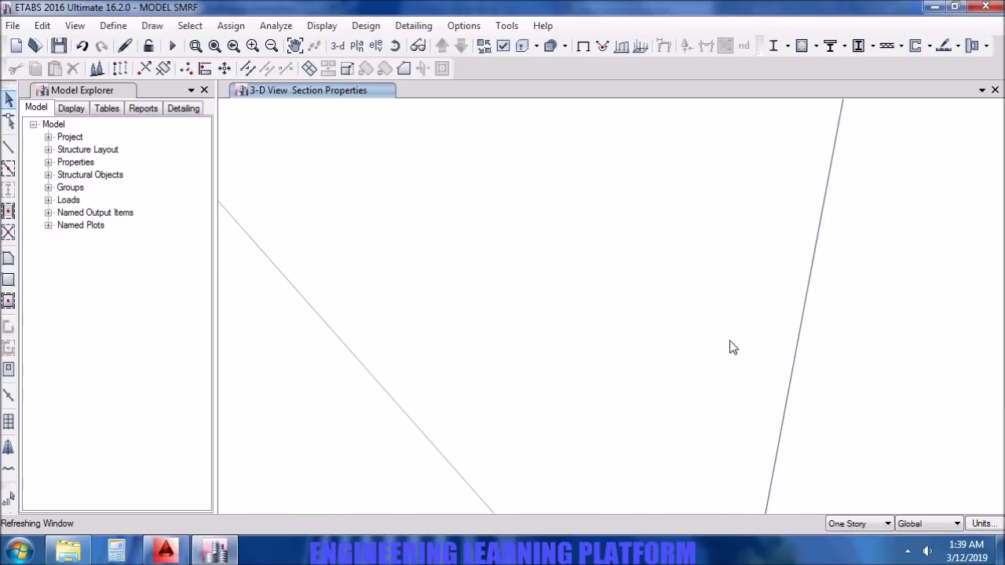
Run the analysis of the updated model and start the concrete frame design.
{"action": "middle_click_drag", "start_coordinate": [730, 348], "coordinate": [831, 352], "text": "shift"}
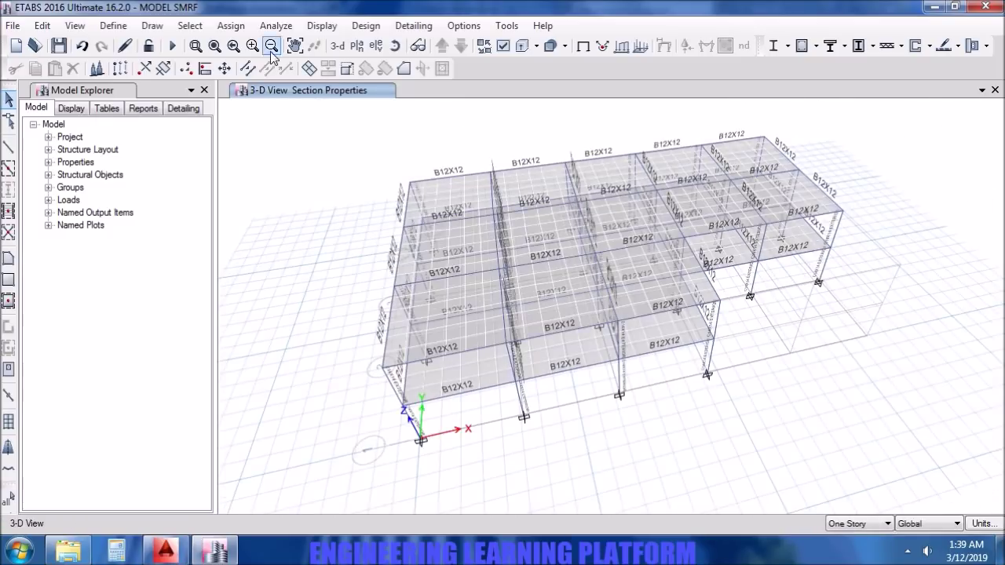
{"action": "left_click", "coordinate": [169, 46]}
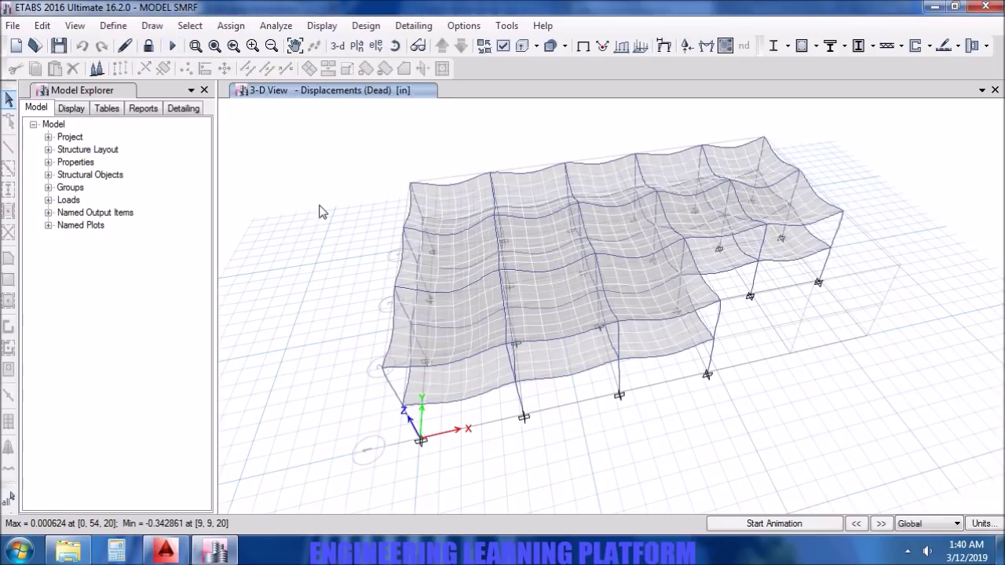
{"action": "left_click", "coordinate": [802, 45]}
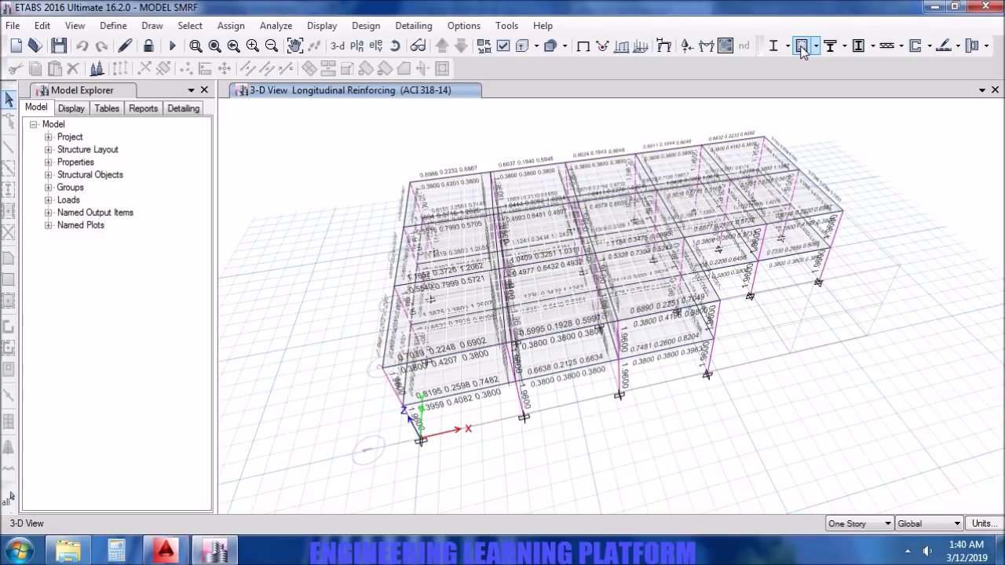
Hide the joint objects and beams in the 3-D view to show only the columns' longitudinal reinforcement.
{"action": "middle_click_drag", "start_coordinate": [354, 267], "coordinate": [411, 254], "text": "shift"}
{"action": "middle_click_drag", "start_coordinate": [844, 420], "coordinate": [860, 306], "text": "shift"}
{"action": "left_click", "coordinate": [557, 49]}
{"action": "left_click", "coordinate": [415, 143]}
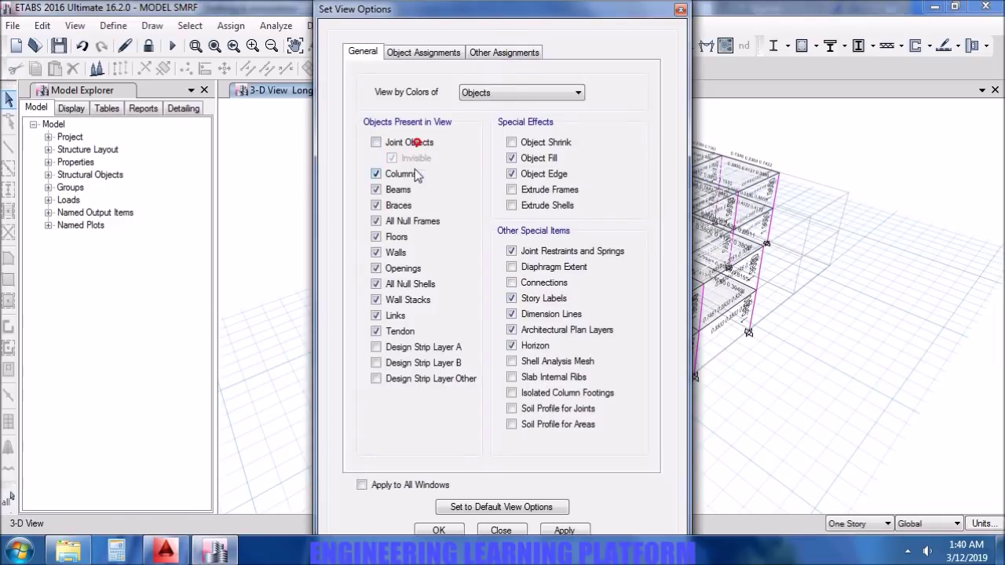
{"action": "left_click", "coordinate": [400, 190]}
{"action": "left_click", "coordinate": [563, 530]}
{"action": "left_click", "coordinate": [441, 530]}
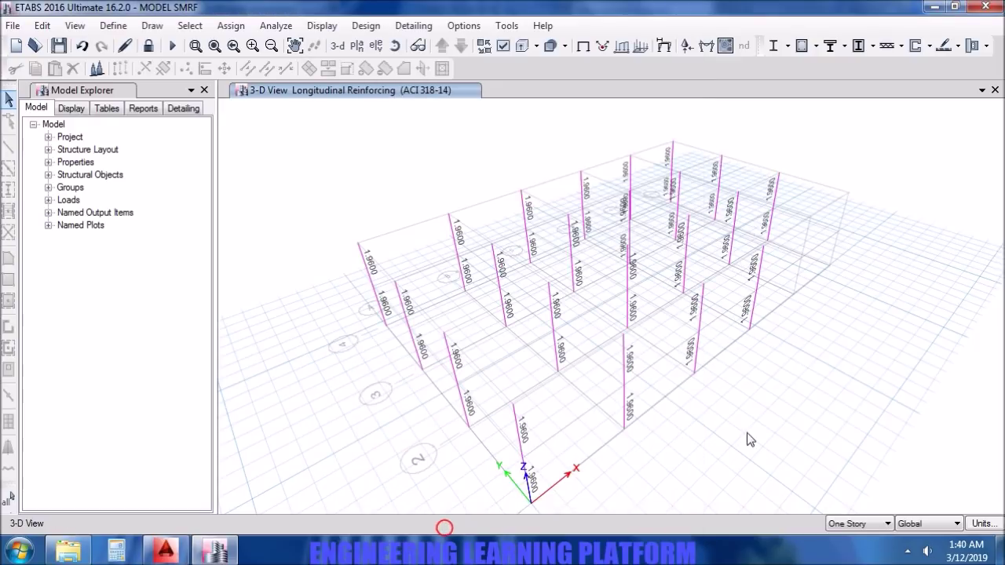
{"action": "middle_click_drag", "start_coordinate": [746, 435], "coordinate": [731, 437], "text": "shift"}
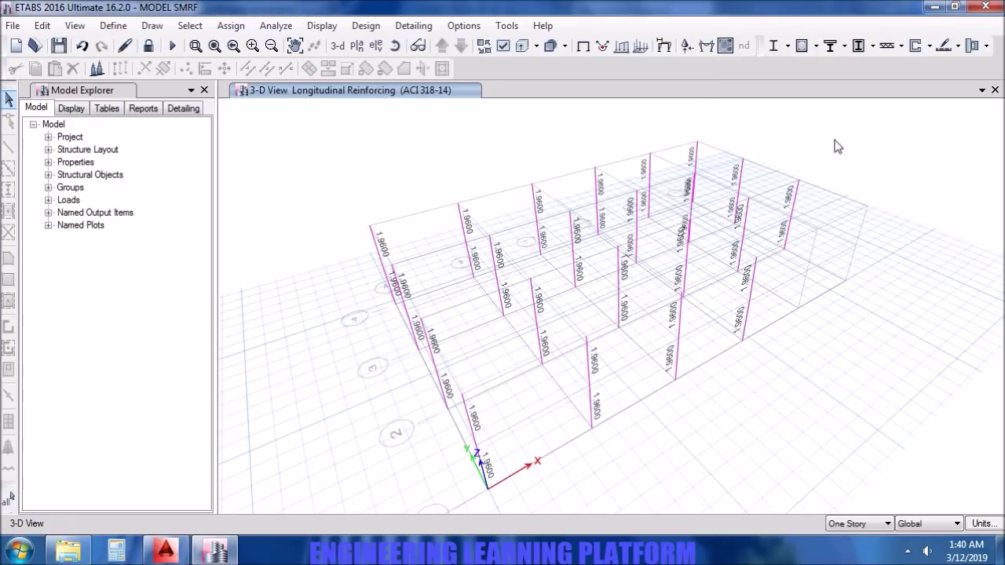
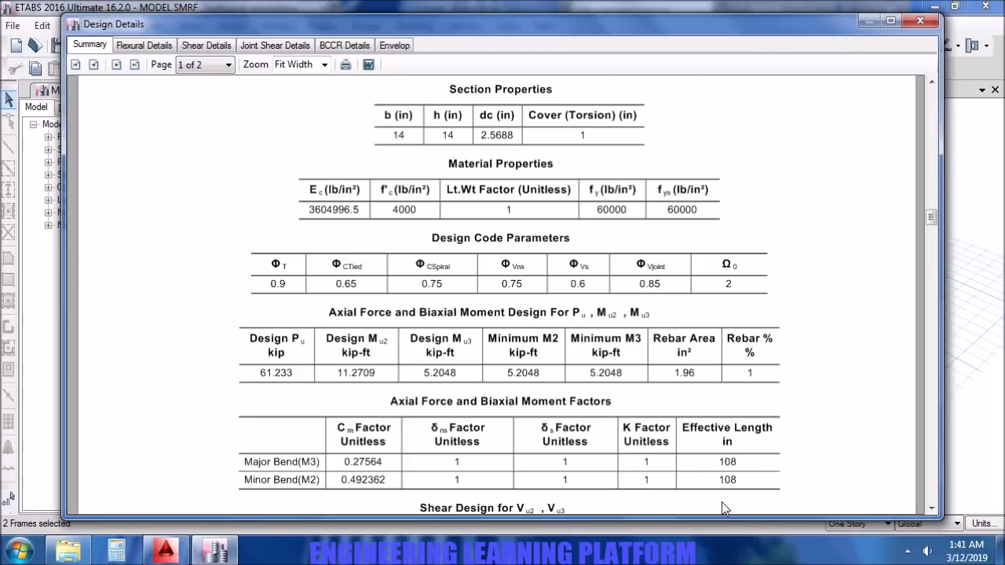
Close the open column design report and review the design summary of Story1 column C19, including its rebar percentage.
{"action": "left_click", "coordinate": [921, 20]}
{"action": "left_click", "coordinate": [451, 434]}
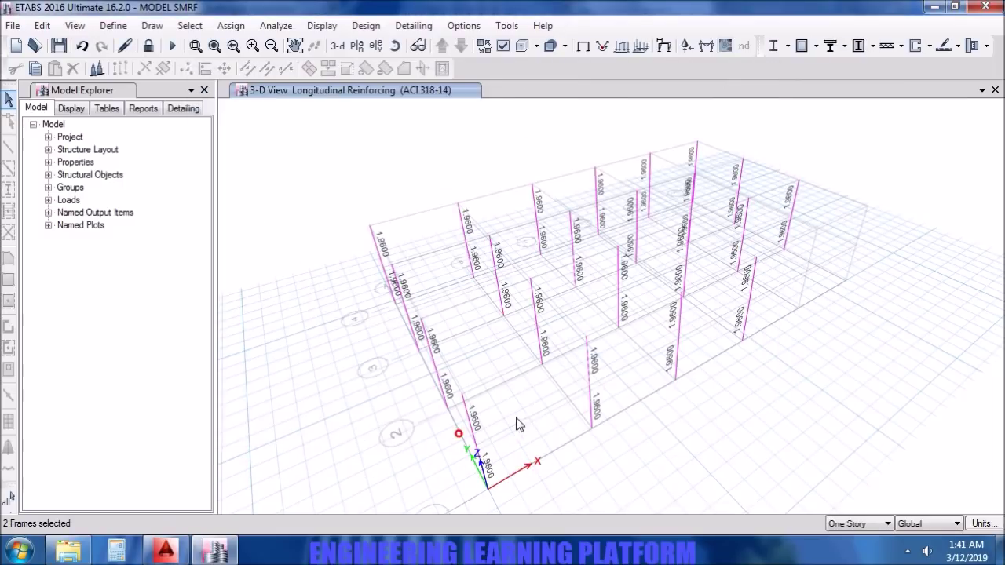
{"action": "right_click", "coordinate": [640, 250]}
{"action": "left_click", "coordinate": [392, 400]}
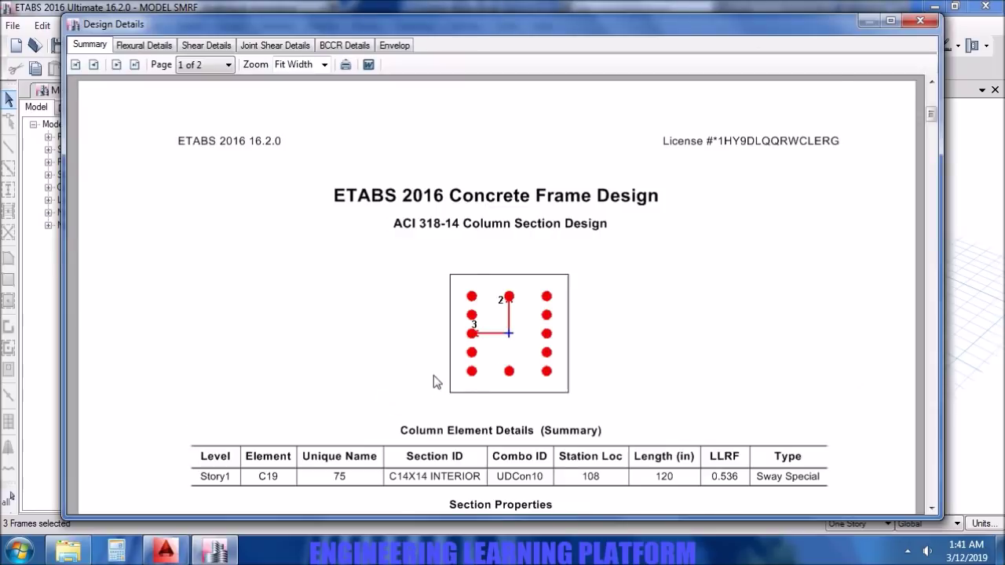
{"action": "scroll", "coordinate": [433, 376], "scroll_direction": "down", "scroll_amount": 10}
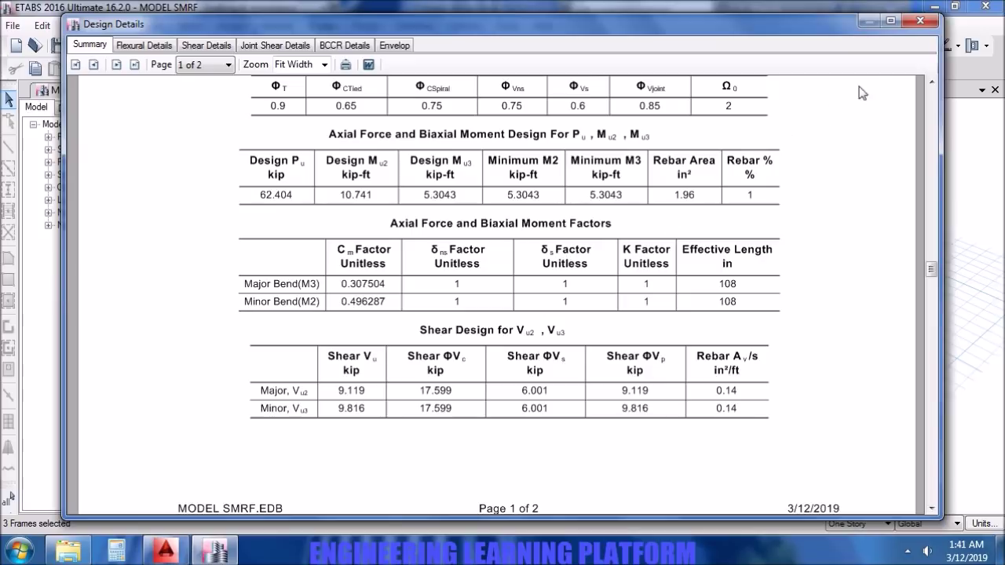
{"action": "left_click", "coordinate": [929, 25]}
{"action": "left_click", "coordinate": [450, 432]}
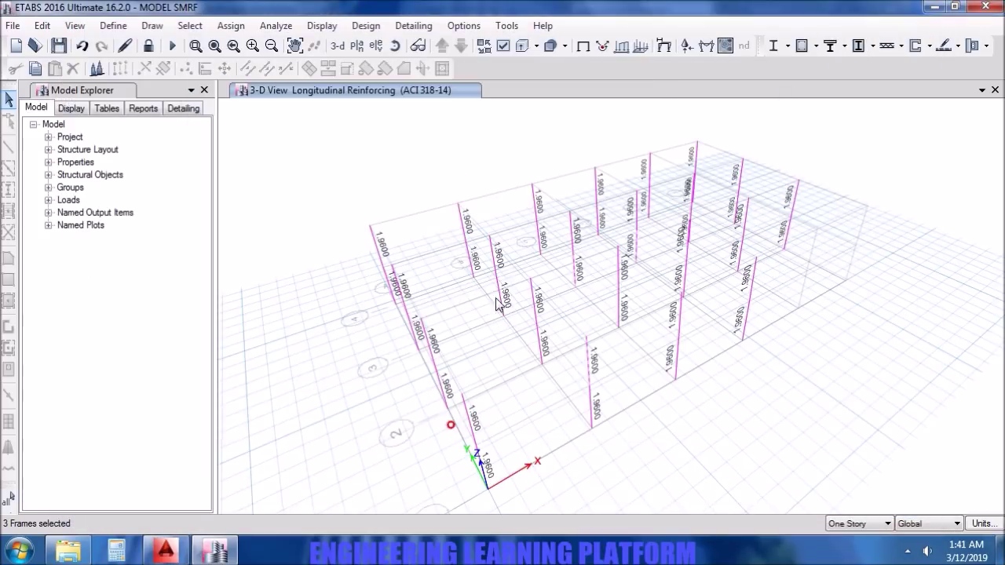
Review the design summary of Story1 interior column C17, including its rebar percentage, and close the report.
{"action": "left_click", "coordinate": [501, 293]}
{"action": "right_click", "coordinate": [501, 293]}
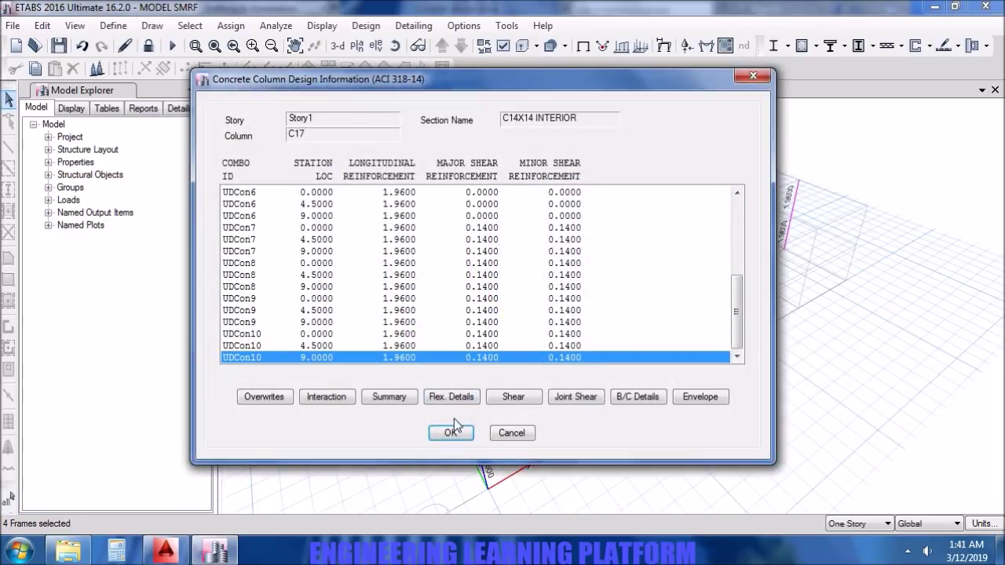
{"action": "left_click", "coordinate": [388, 397]}
{"action": "scroll", "coordinate": [445, 380], "scroll_direction": "down", "scroll_amount": 10}
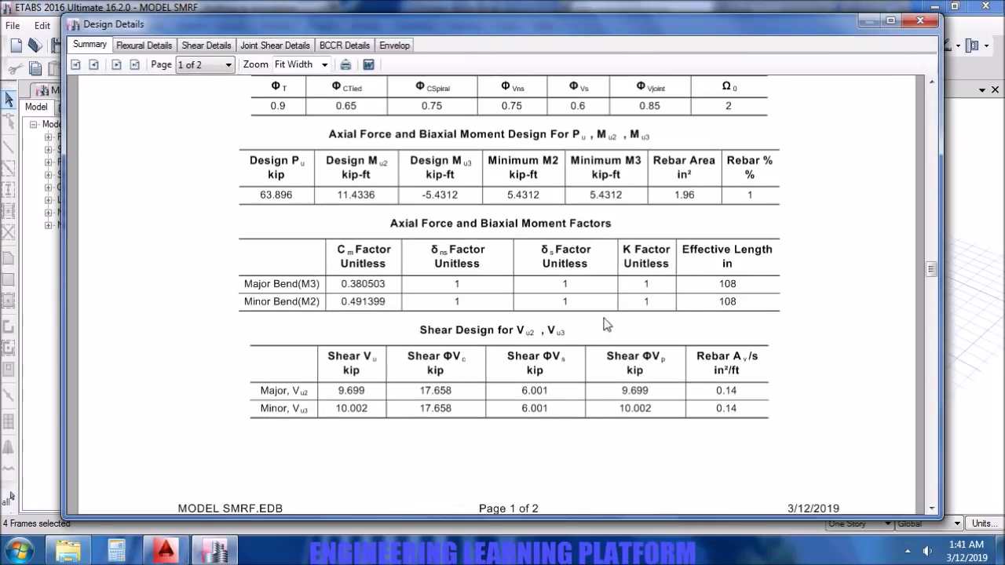
{"action": "left_click", "coordinate": [921, 20]}
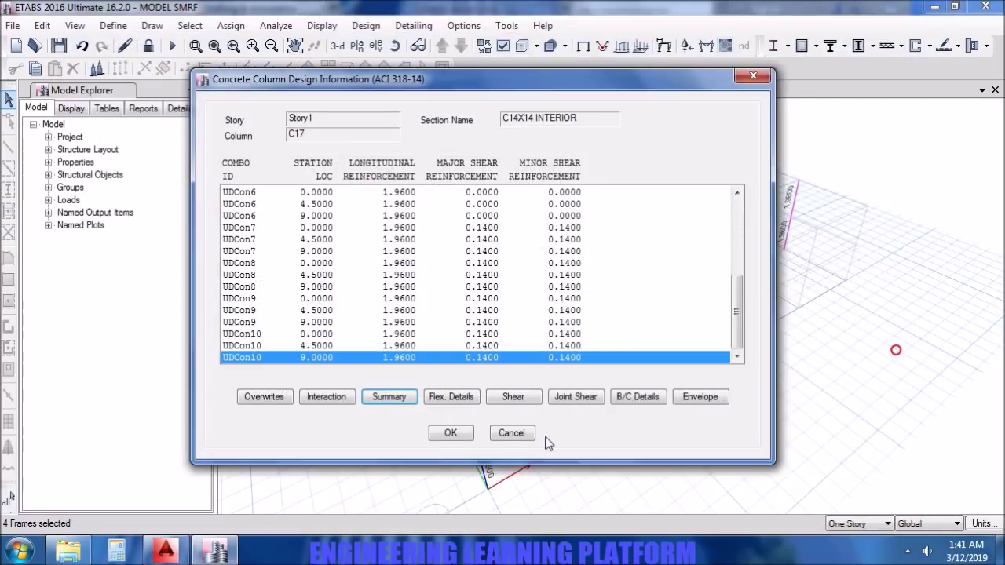
{"action": "left_click", "coordinate": [450, 433]}
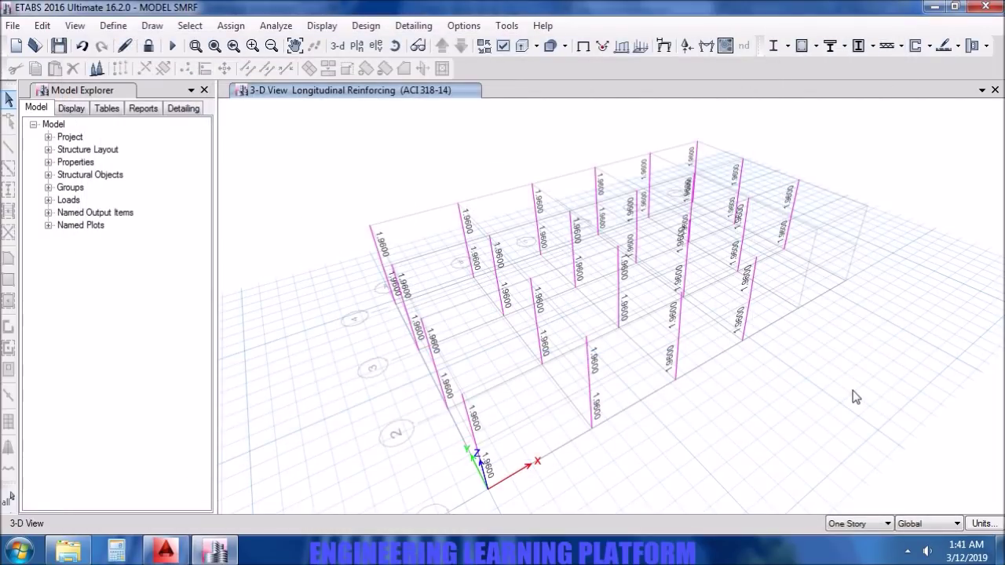
Show the Concrete Column PMM Envelope table from the concrete design results.
{"action": "middle_click_drag", "start_coordinate": [860, 399], "coordinate": [828, 405], "text": "shift"}
{"action": "left_click", "coordinate": [308, 24]}
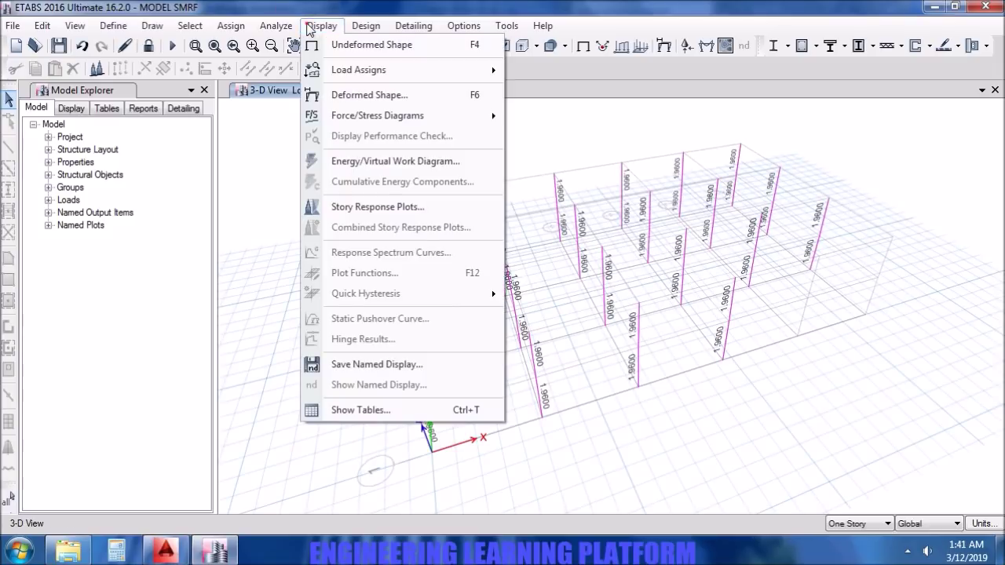
{"action": "left_click", "coordinate": [369, 411]}
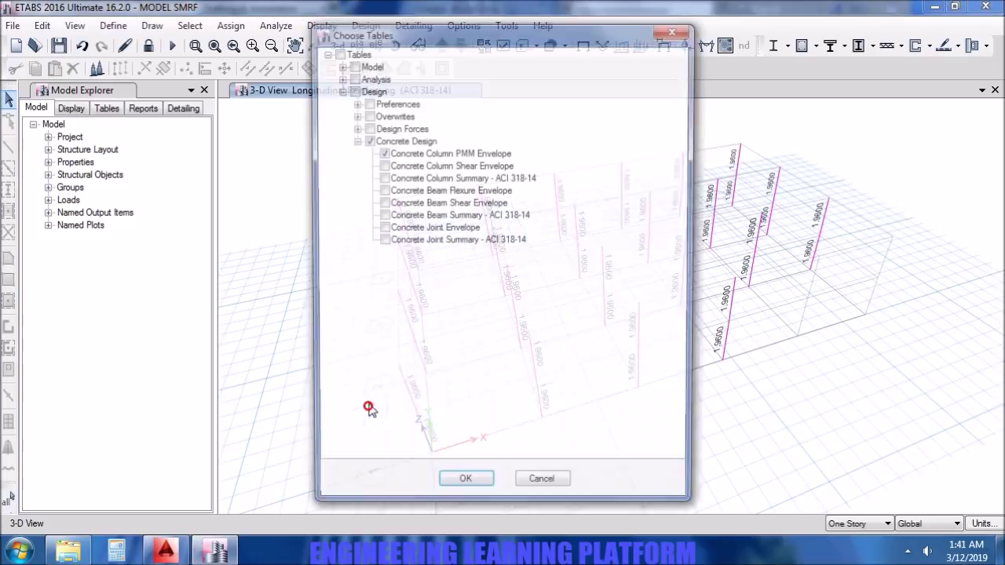
{"action": "left_click", "coordinate": [464, 488]}
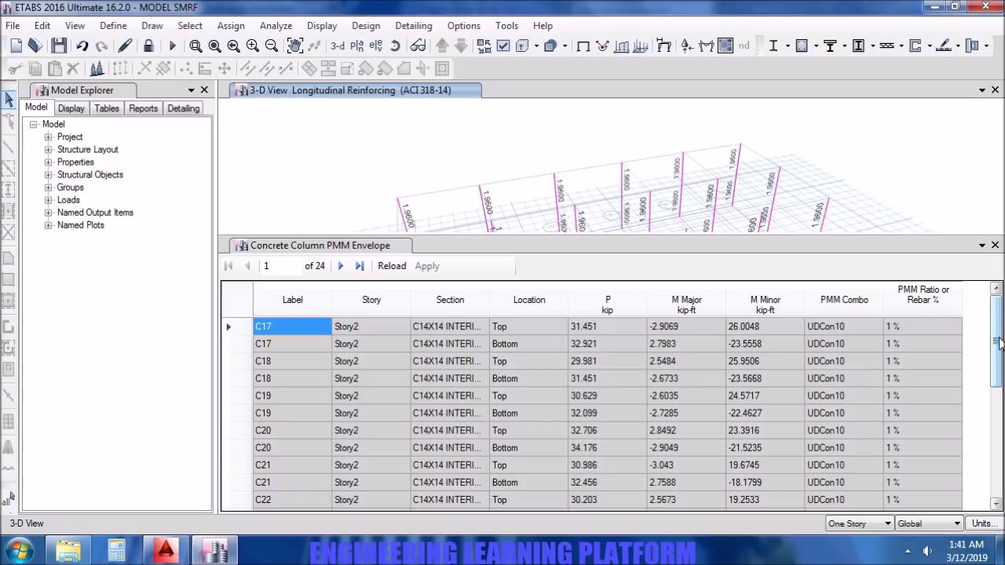
Filter the column table to the C14X14 EXTERIOR section to check its rebar percentages.
{"action": "left_click", "coordinate": [465, 303]}
{"action": "right_click", "coordinate": [465, 303]}
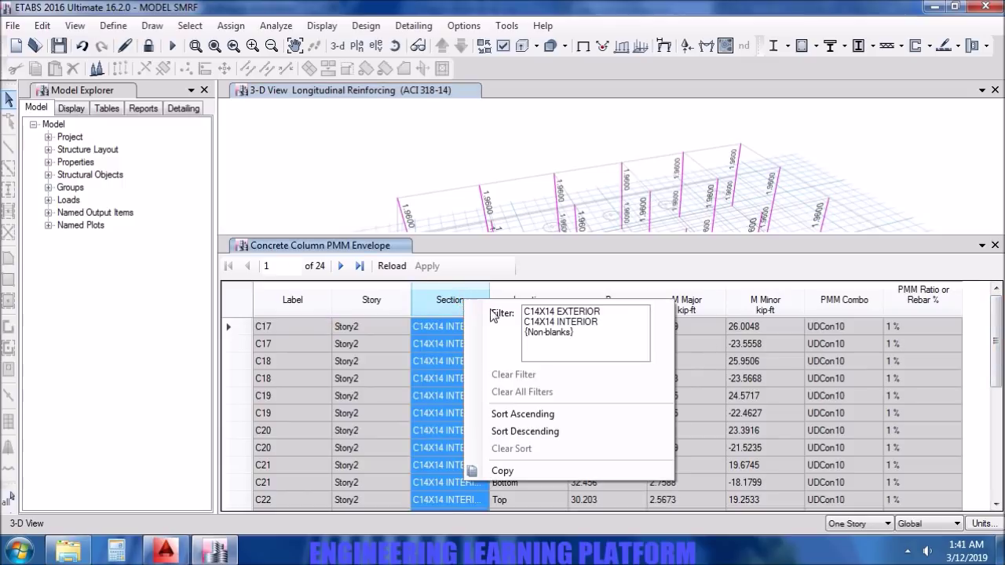
{"action": "left_click", "coordinate": [571, 312]}
{"action": "left_click", "coordinate": [983, 323]}
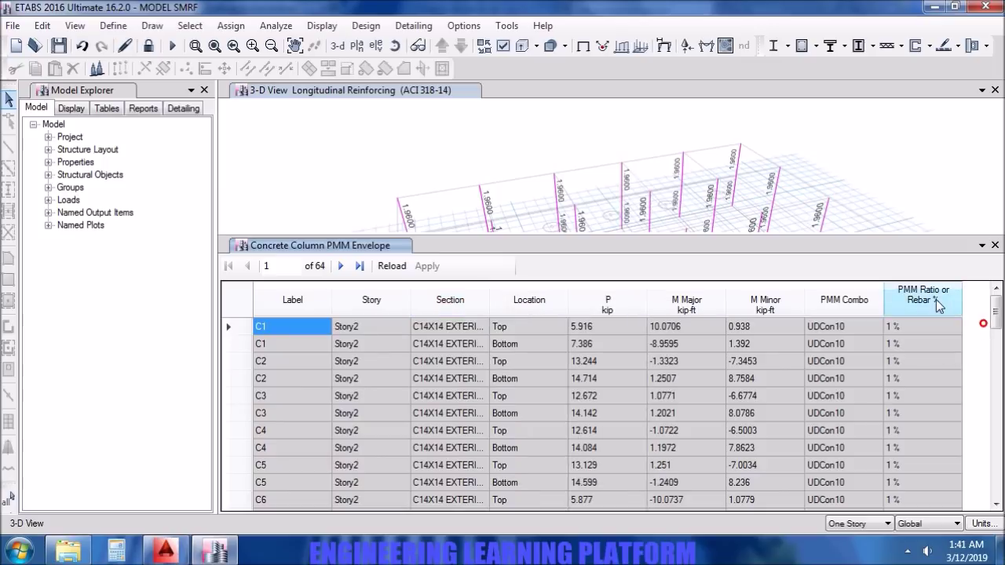
Sort the filtered exterior column table by rebar percentage in descending order to find the highest value.
{"action": "left_click", "coordinate": [948, 309]}
{"action": "right_click", "coordinate": [935, 300]}
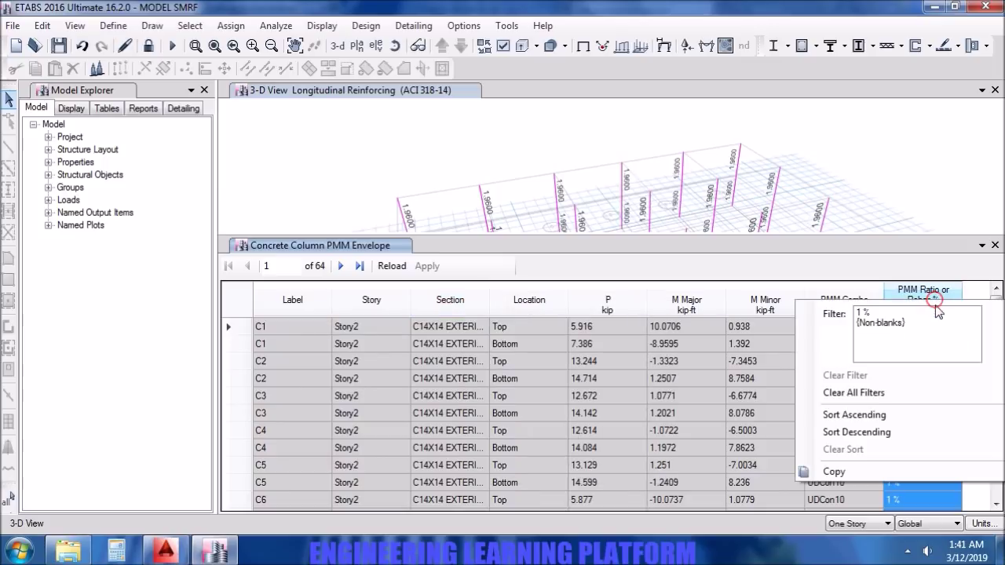
{"action": "left_click", "coordinate": [869, 432]}
{"action": "mouse_move", "coordinate": [997, 312]}
{"action": "left_mouse_down"}
{"action": "mouse_move", "coordinate": [997, 477]}
{"action": "mouse_move", "coordinate": [997, 302]}
{"action": "left_mouse_up"}
Filter the column table to the C14X14 INTERIOR section, sort it by descending rebar percentage, and close the table after checking it.
{"action": "left_click", "coordinate": [428, 300]}
{"action": "right_click", "coordinate": [425, 301]}
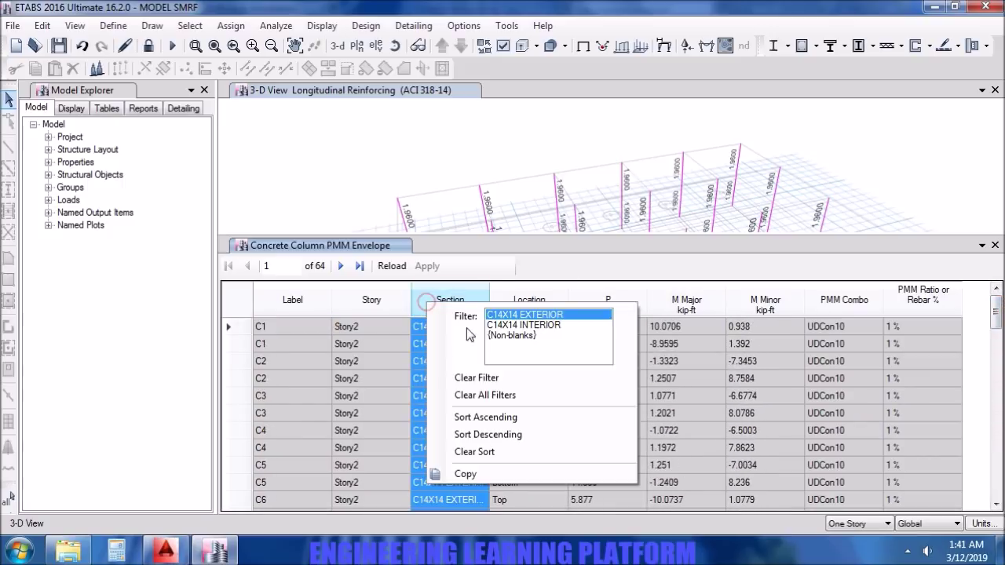
{"action": "left_click", "coordinate": [515, 325]}
{"action": "left_click", "coordinate": [936, 300]}
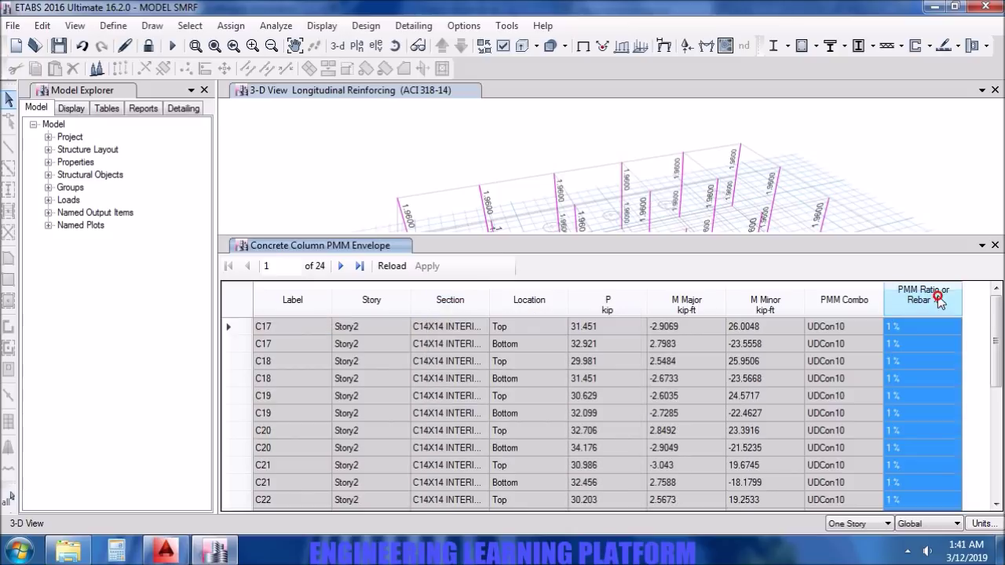
{"action": "right_click", "coordinate": [939, 299]}
{"action": "left_click", "coordinate": [859, 424]}
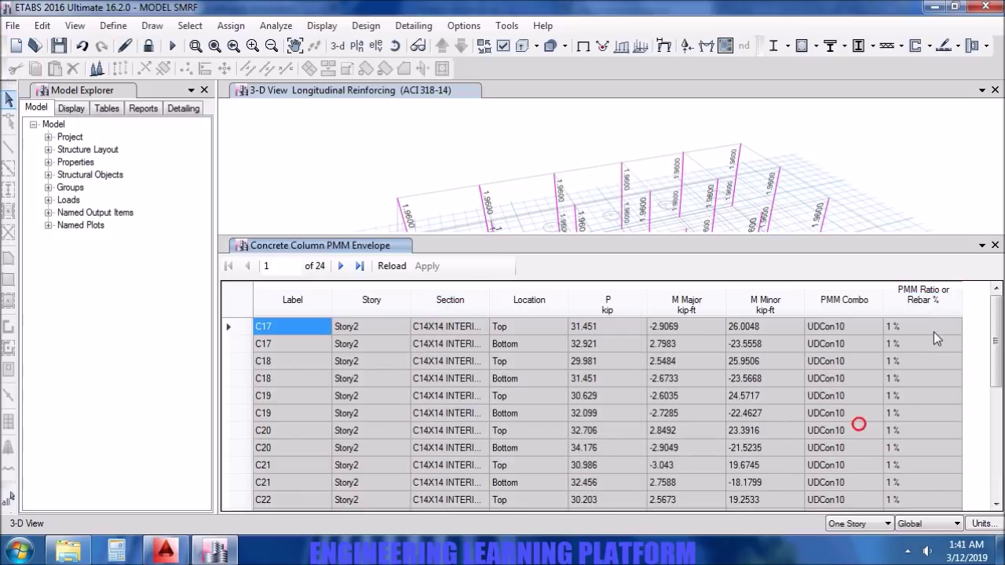
{"action": "left_click_drag", "start_coordinate": [995, 369], "coordinate": [996, 329]}
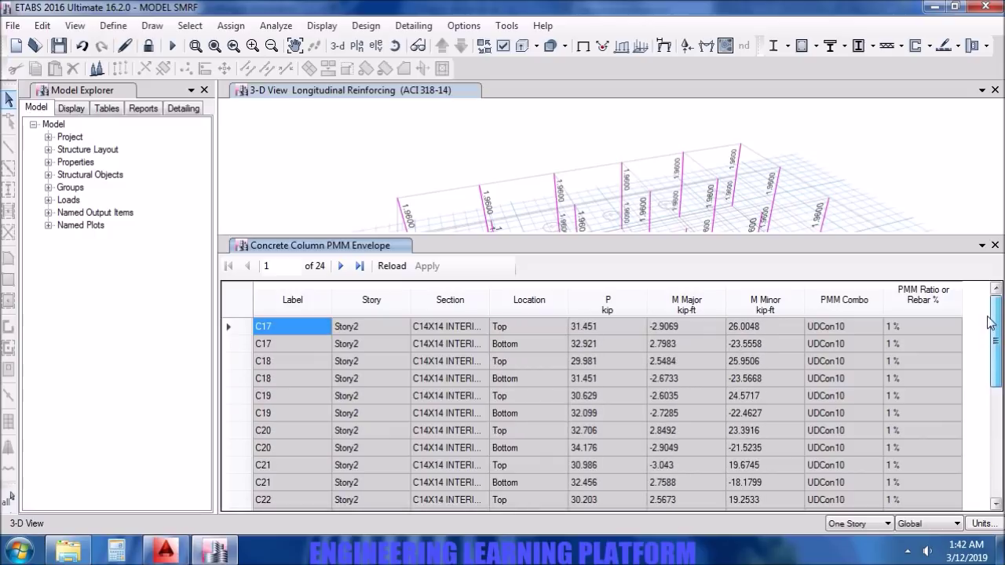
{"action": "left_click", "coordinate": [994, 245]}
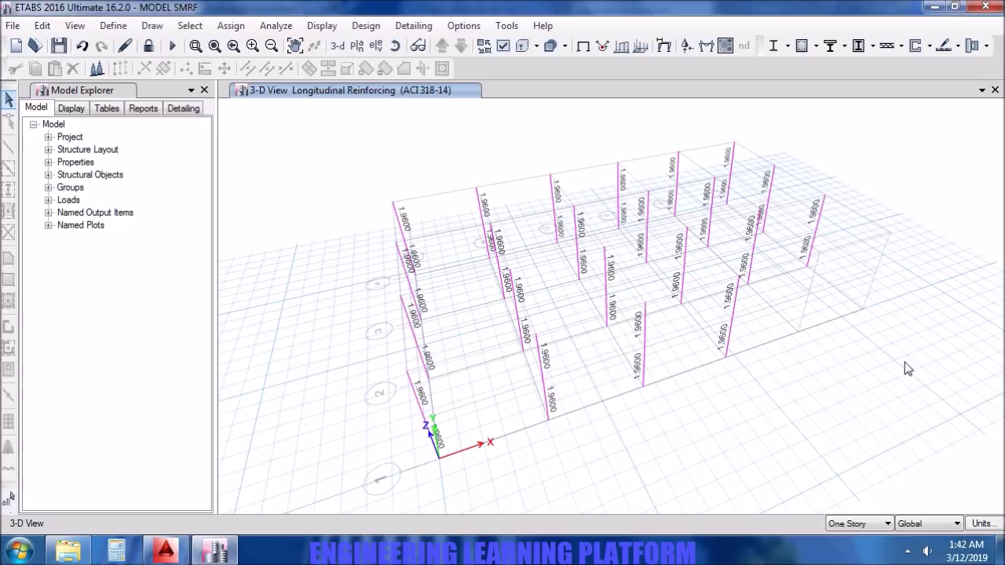
Make the beams visible in the 3-D longitudinal reinforcing view.
{"action": "left_click", "coordinate": [815, 47]}
{"action": "left_click", "coordinate": [682, 116]}
{"action": "left_click", "coordinate": [504, 46]}
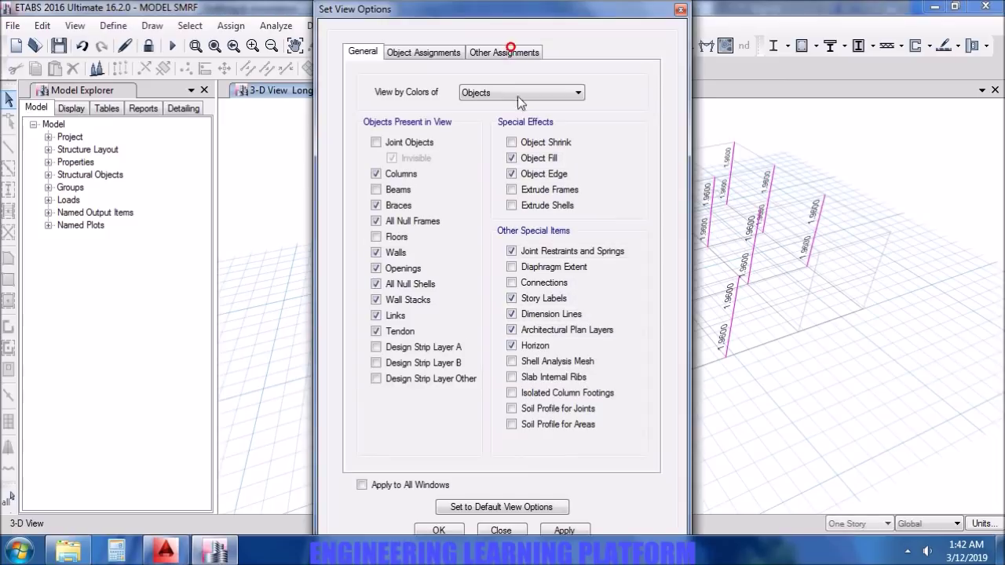
{"action": "left_click", "coordinate": [565, 530]}
{"action": "left_click", "coordinate": [439, 530]}
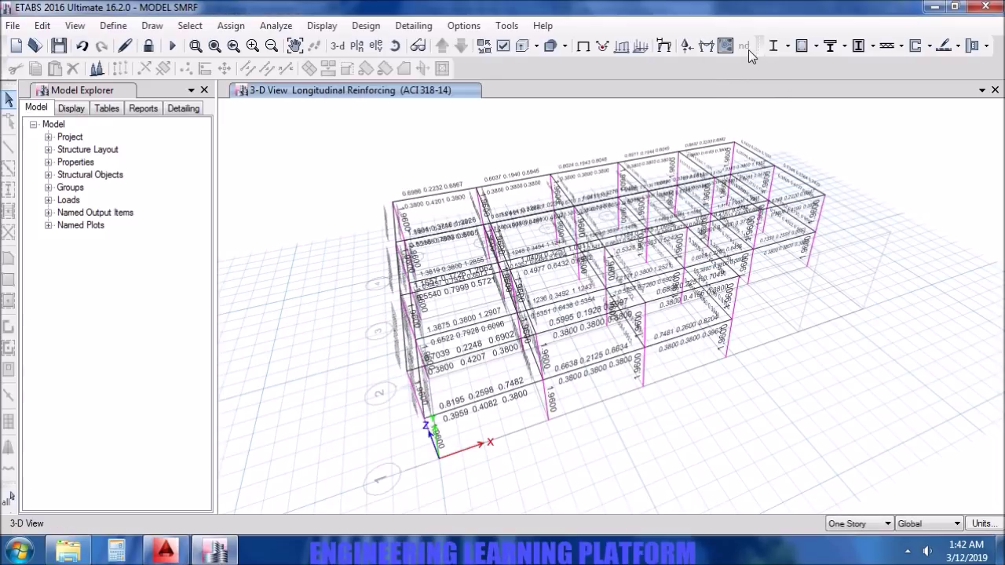
Display the (6/5) Beam/Column Capacity Ratios from the concrete frame design output.
{"action": "left_click", "coordinate": [815, 45]}
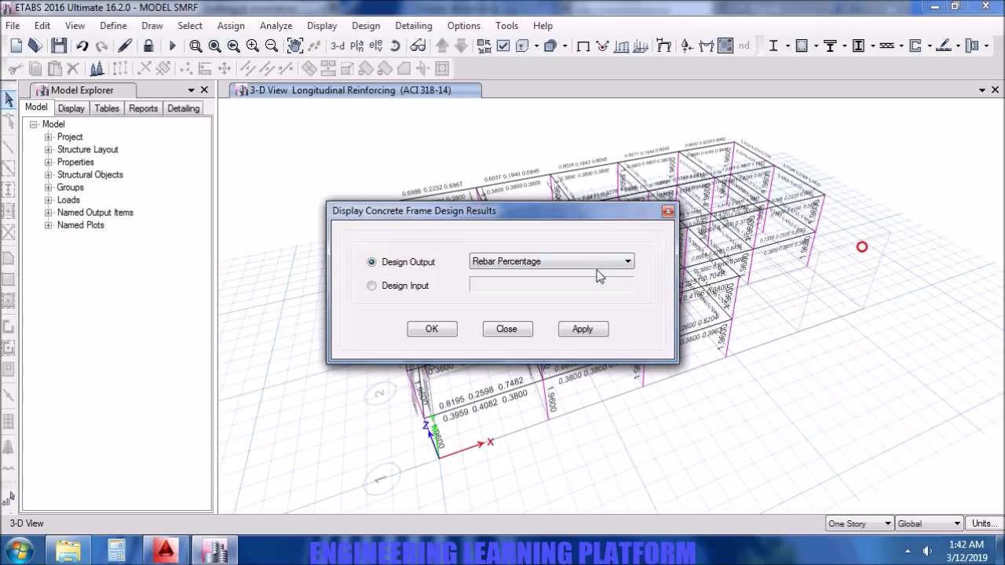
{"action": "left_click", "coordinate": [596, 263]}
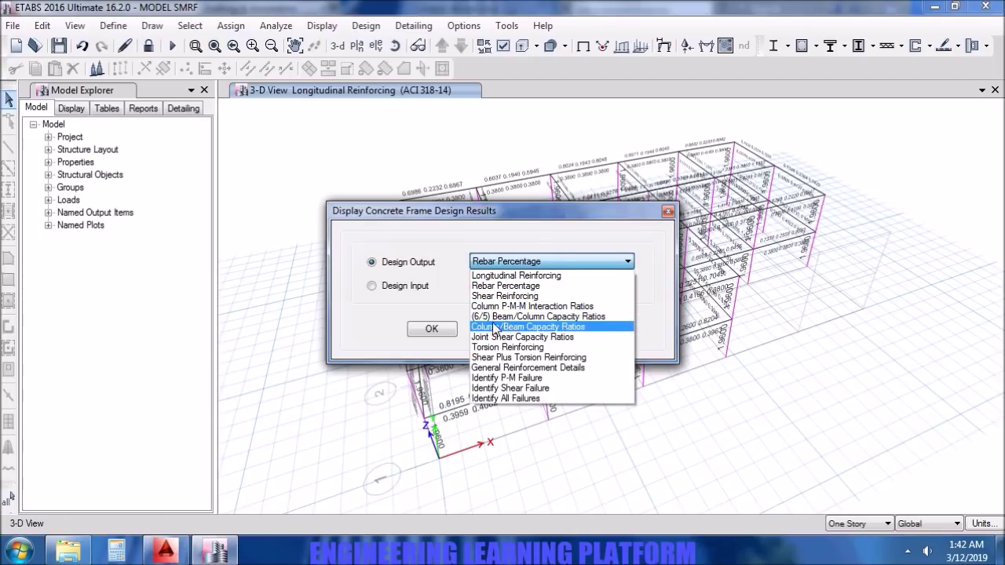
{"action": "left_click", "coordinate": [583, 317]}
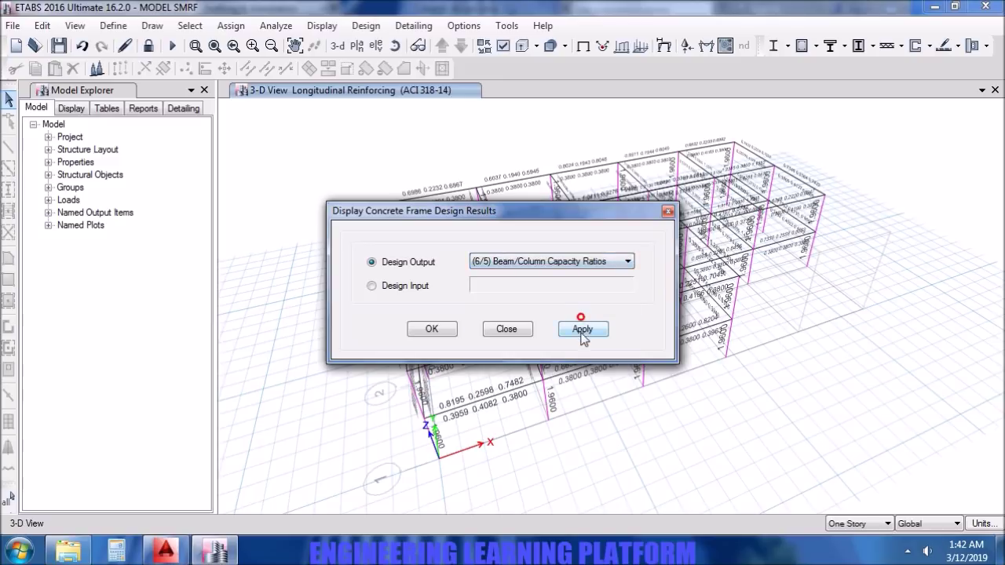
{"action": "left_click", "coordinate": [582, 329]}
{"action": "left_click", "coordinate": [432, 329]}
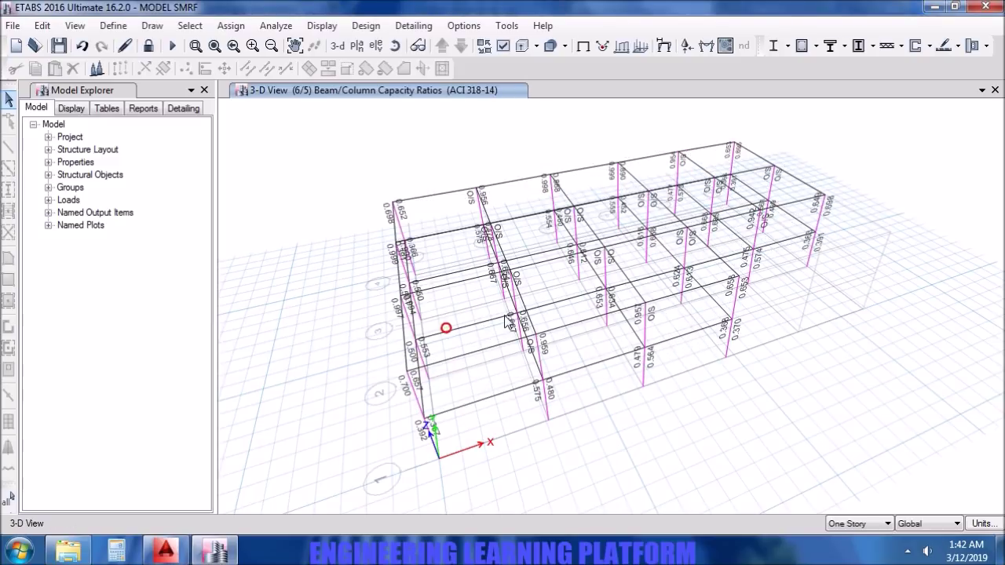
Hide the beams in the 3-D capacity ratio view so only the columns are drawn.
{"action": "middle_click_drag", "start_coordinate": [490, 110], "coordinate": [427, 117], "text": "shift"}
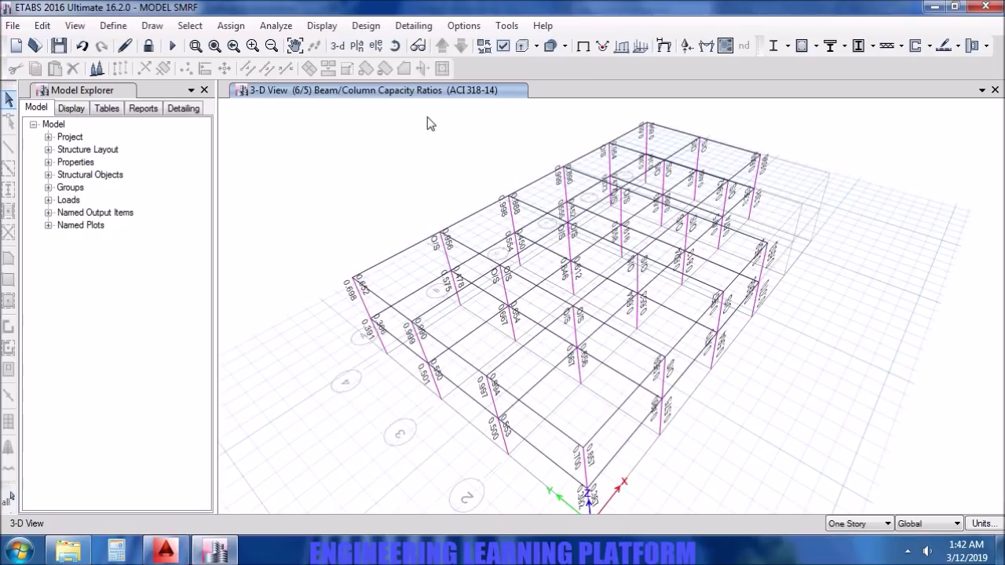
{"action": "left_click", "coordinate": [507, 47]}
{"action": "left_click", "coordinate": [398, 189]}
{"action": "left_click", "coordinate": [564, 530]}
{"action": "left_click", "coordinate": [439, 531]}
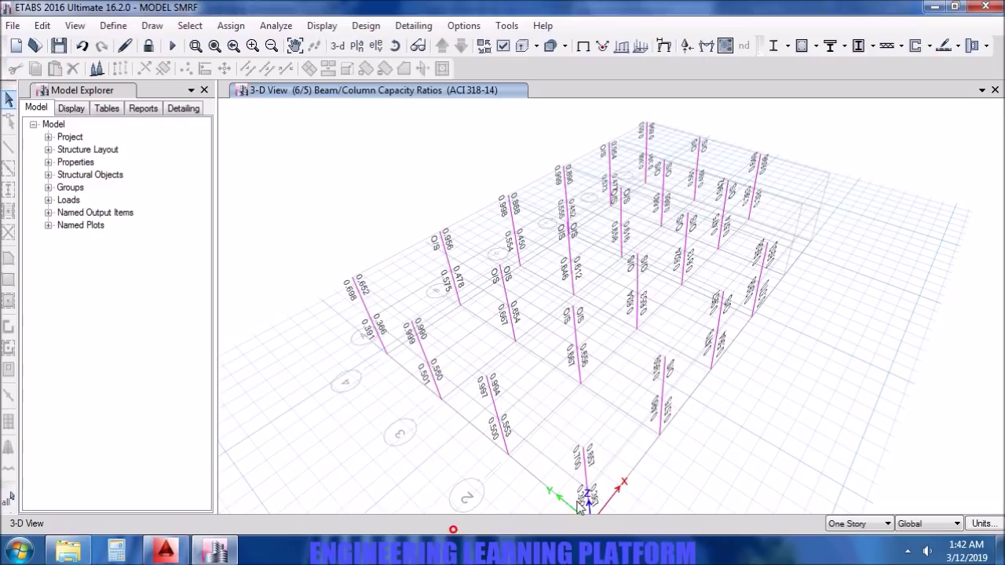
Hide the grid system and the horizon in the 3-D view to read the column capacity ratios.
{"action": "left_click", "coordinate": [75, 25]}
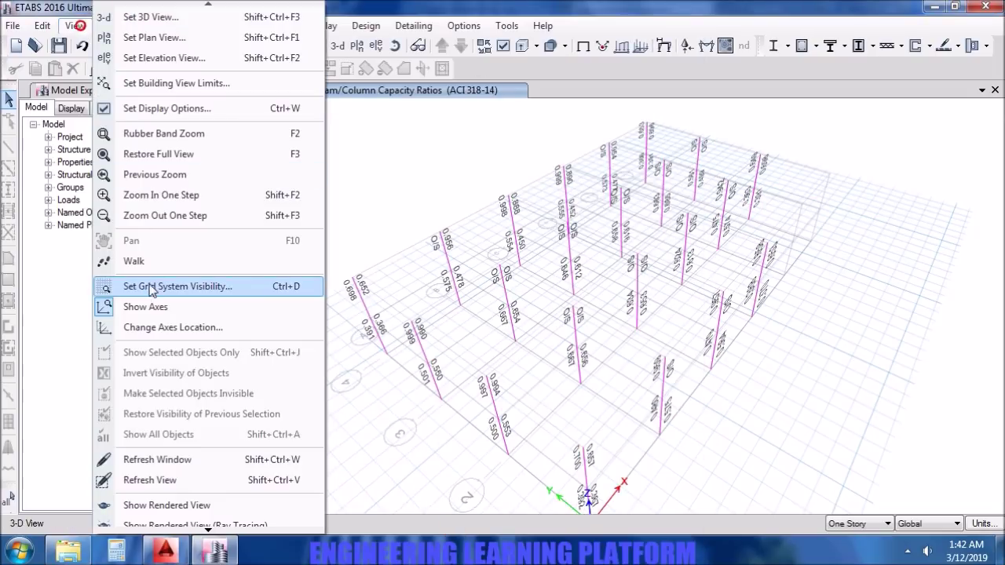
{"action": "left_click", "coordinate": [151, 296]}
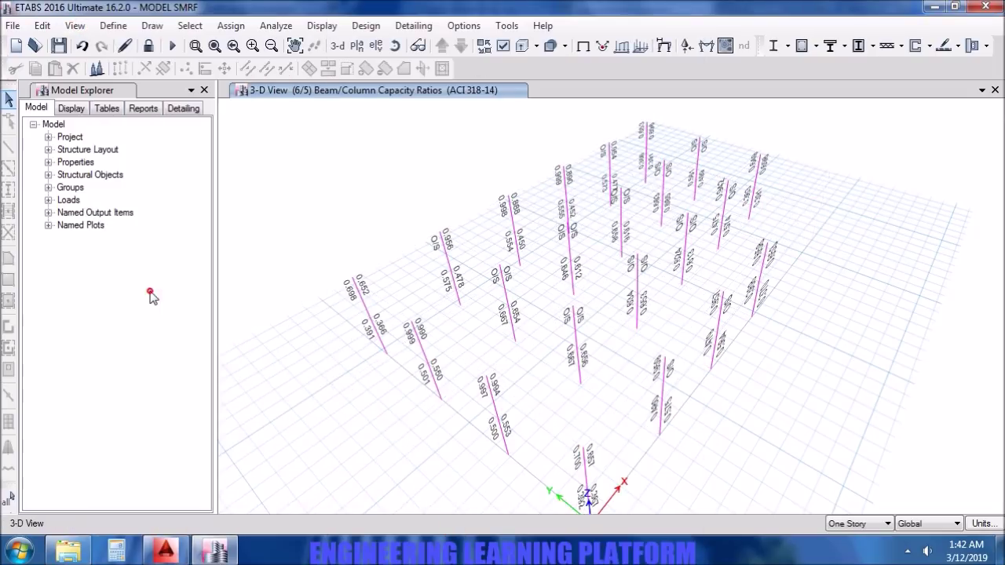
{"action": "left_click", "coordinate": [505, 45]}
{"action": "left_click", "coordinate": [511, 346]}
{"action": "left_click", "coordinate": [564, 531]}
{"action": "left_click", "coordinate": [440, 528]}
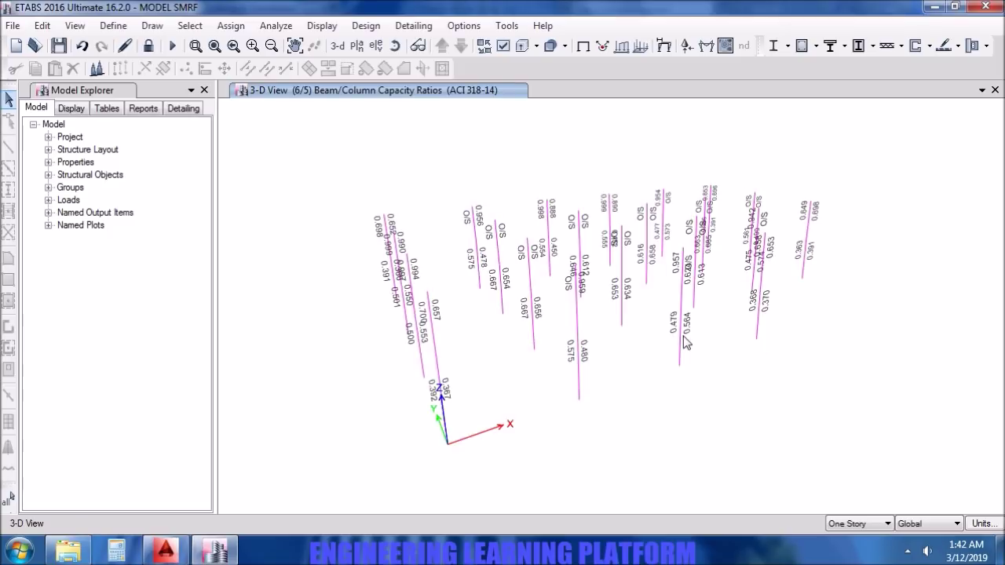
{"action": "middle_click_drag", "start_coordinate": [729, 356], "coordinate": [717, 408], "text": "shift"}
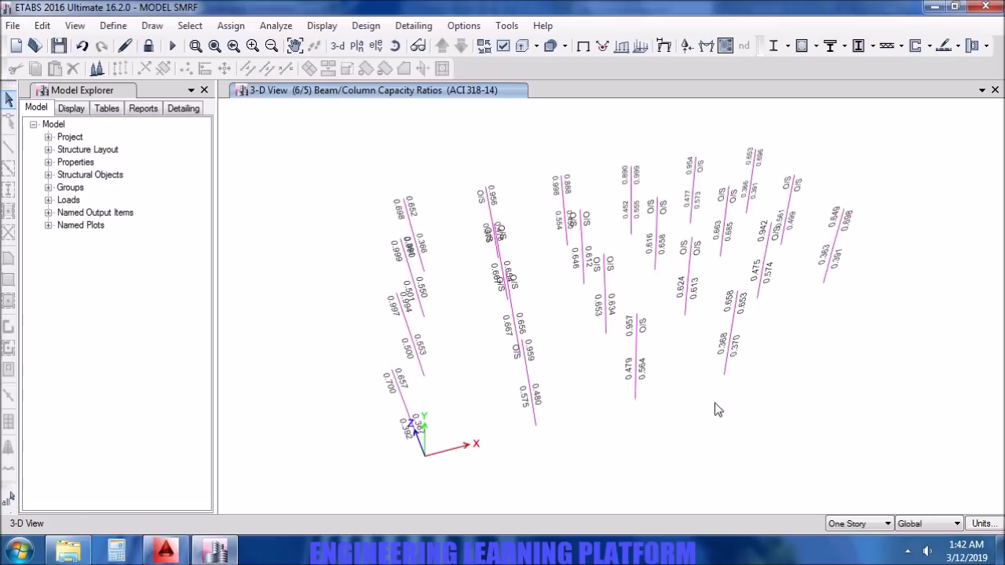
{"action": "middle_click_drag", "start_coordinate": [562, 402], "coordinate": [558, 430], "text": "shift"}
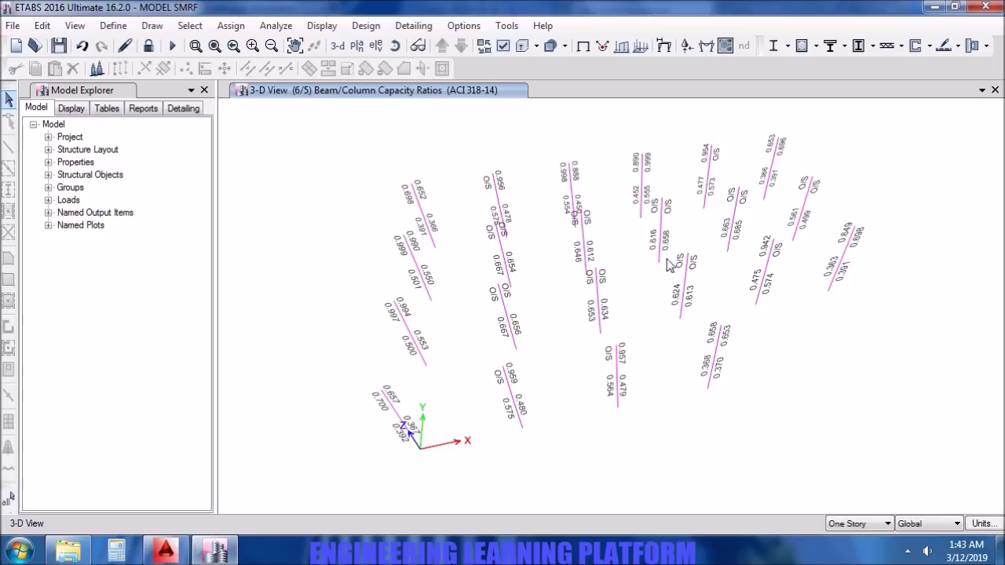
Review the design summary of Story2 interior column C20, marked O/S, and close its design information.
{"action": "left_click", "coordinate": [663, 220]}
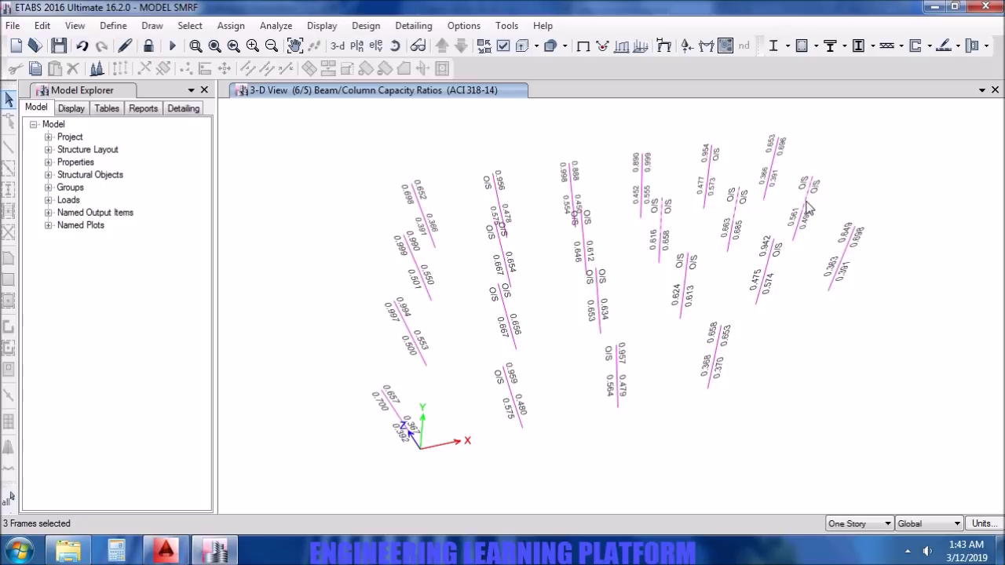
{"action": "right_click", "coordinate": [737, 220]}
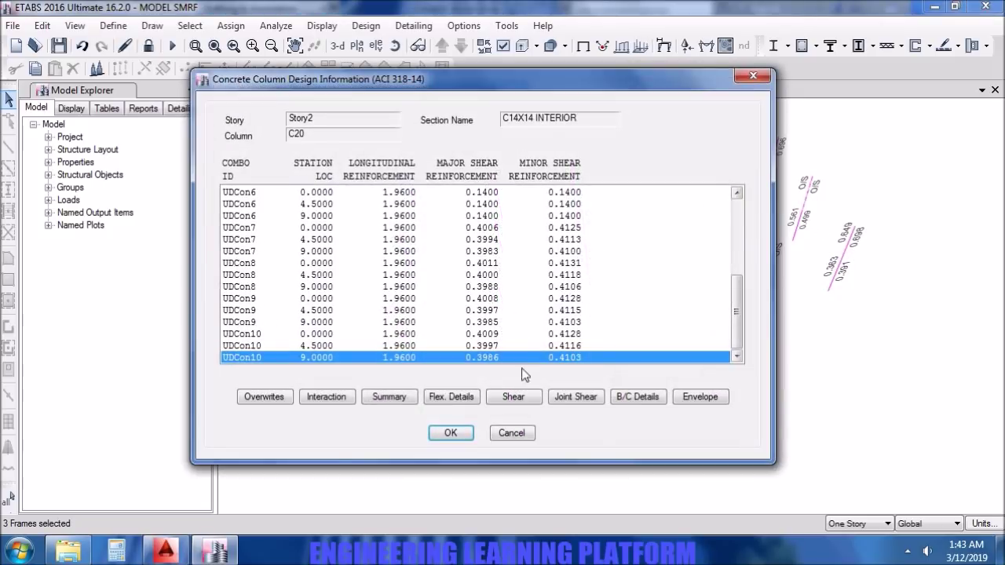
{"action": "left_click", "coordinate": [377, 398]}
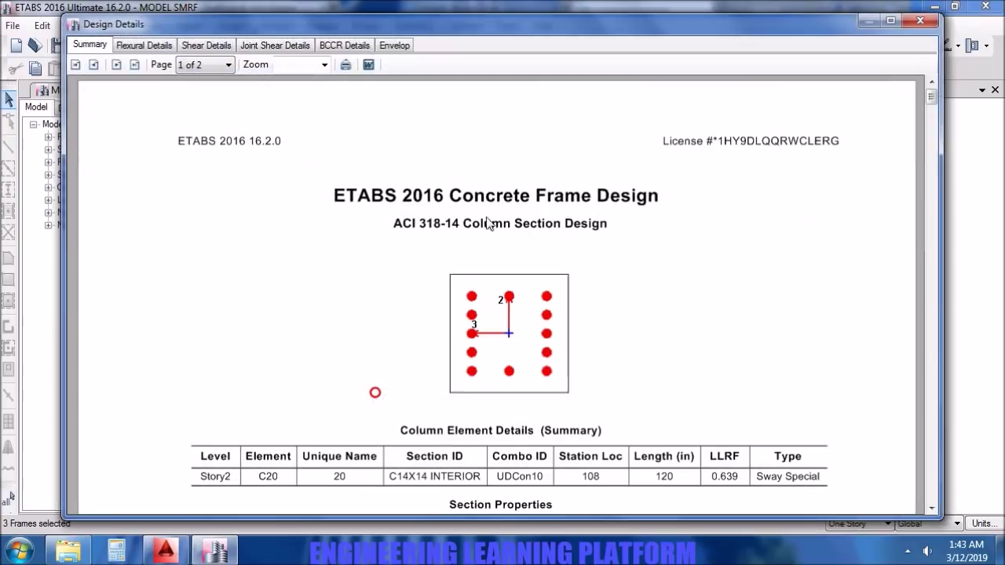
{"action": "scroll", "coordinate": [592, 332], "scroll_direction": "down", "scroll_amount": 4}
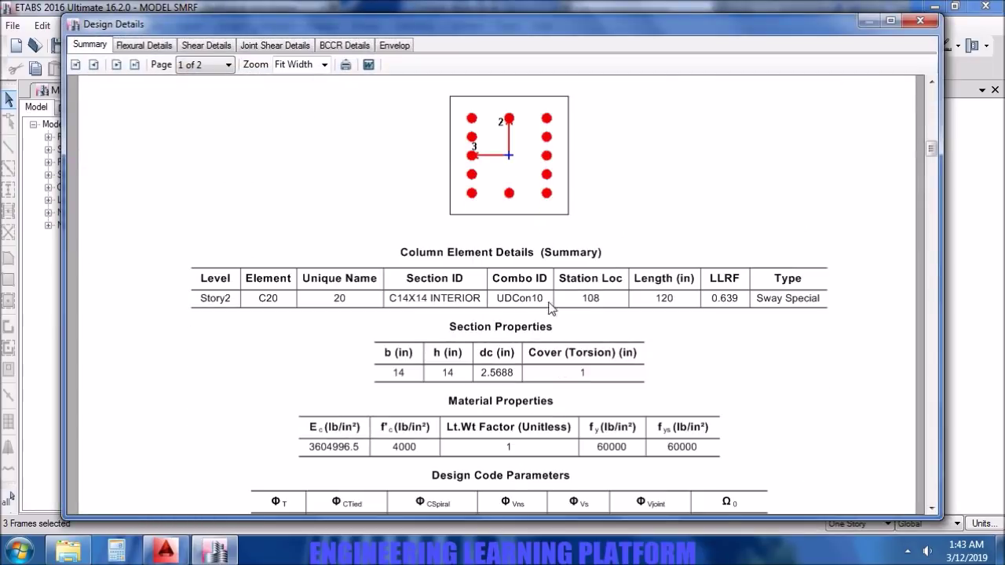
{"action": "left_click", "coordinate": [920, 20]}
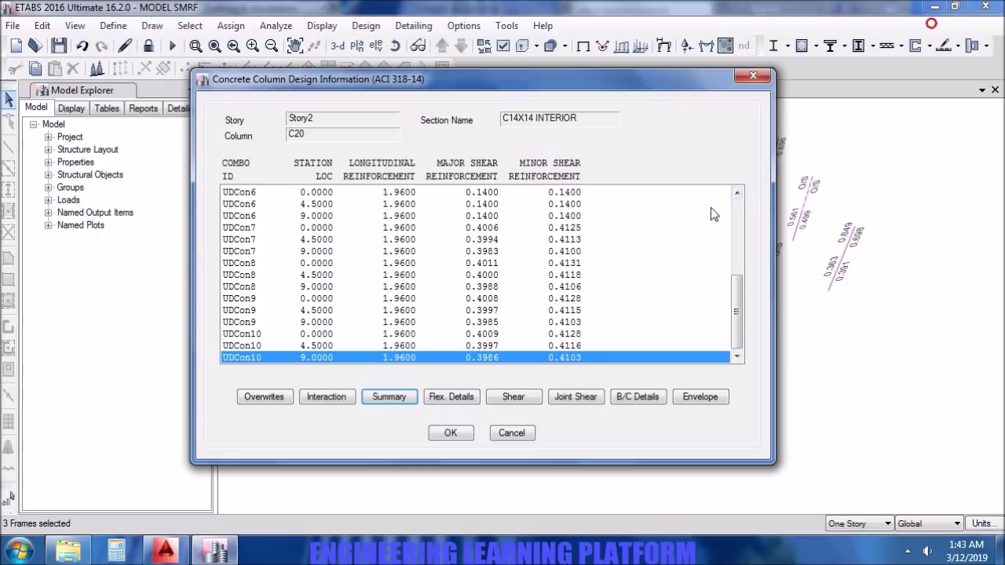
{"action": "left_click", "coordinate": [453, 433]}
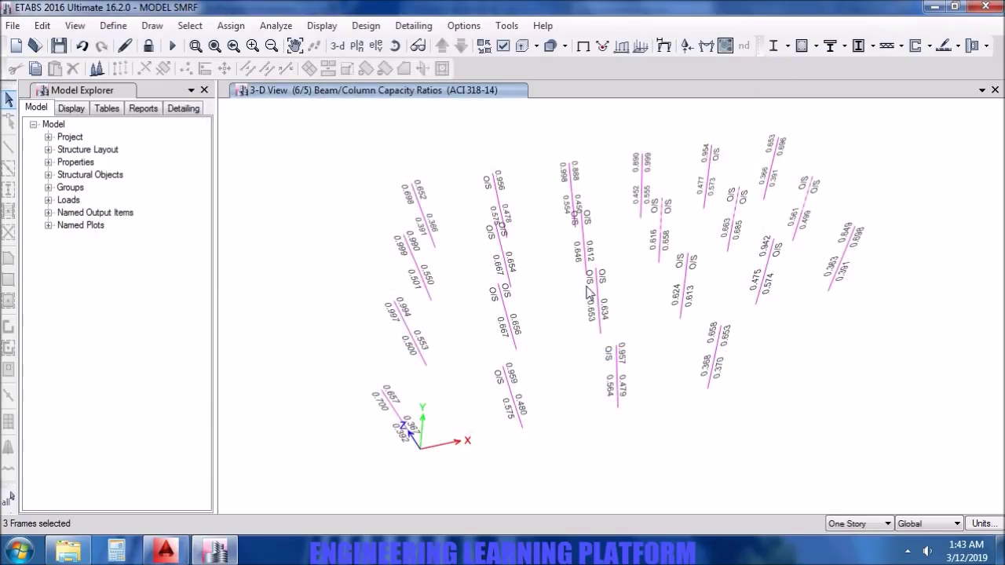
Review the design summary of Story2 interior column C18, including its rebar percentage, and close its design information.
{"action": "middle_click_drag", "start_coordinate": [587, 288], "coordinate": [651, 273], "text": "shift"}
{"action": "right_click", "coordinate": [578, 247]}
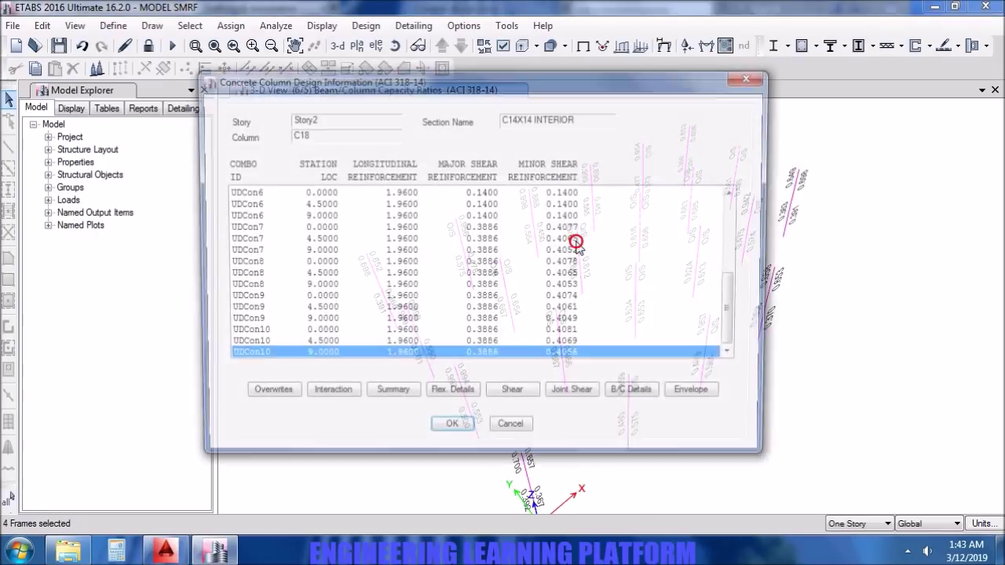
{"action": "left_click", "coordinate": [392, 402]}
{"action": "scroll", "coordinate": [469, 351], "scroll_direction": "down", "scroll_amount": 10}
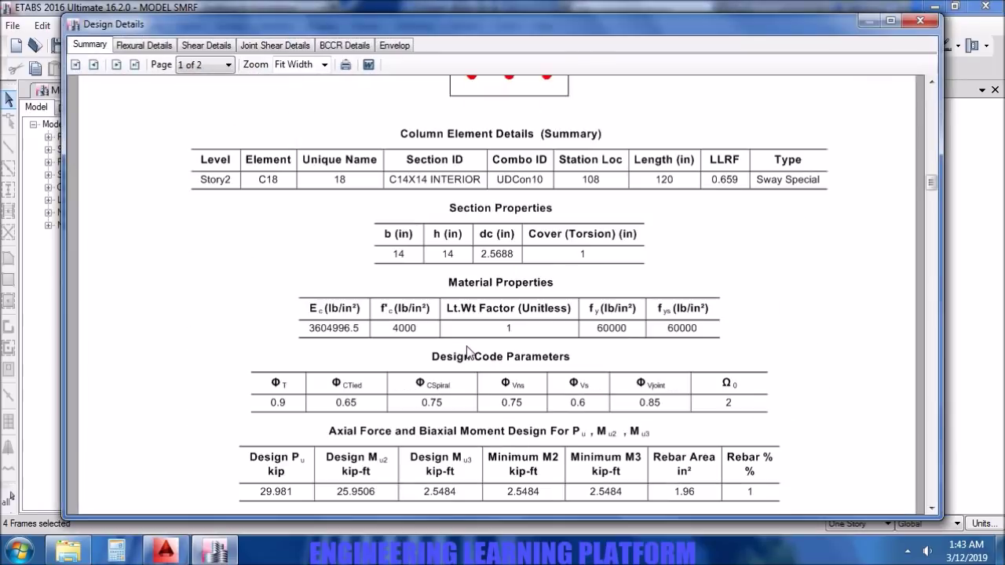
{"action": "left_click", "coordinate": [919, 20]}
{"action": "left_click", "coordinate": [511, 431]}
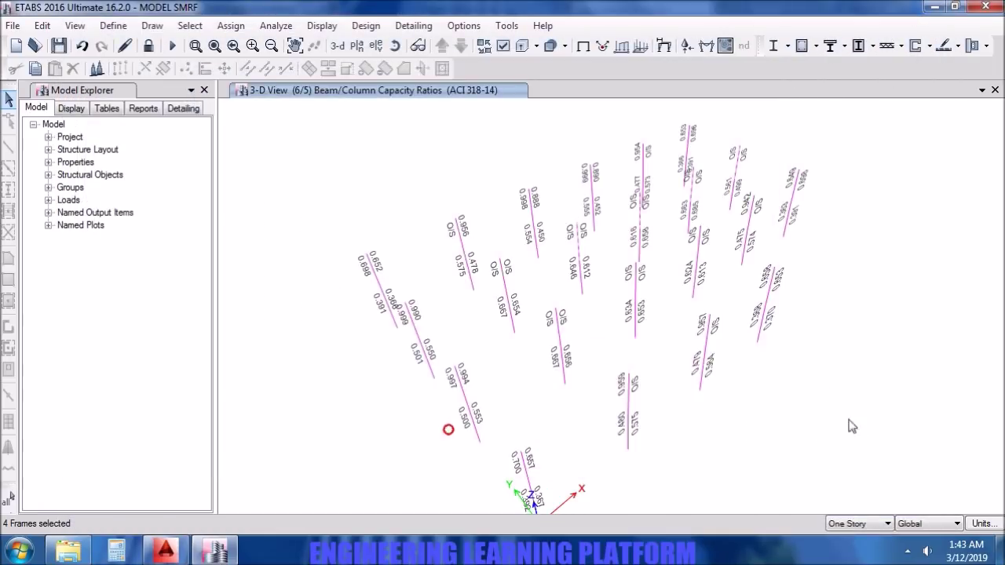
Clear the capacity ratios from the 3-D view and unlock the model for editing.
{"action": "key", "text": "F4"}
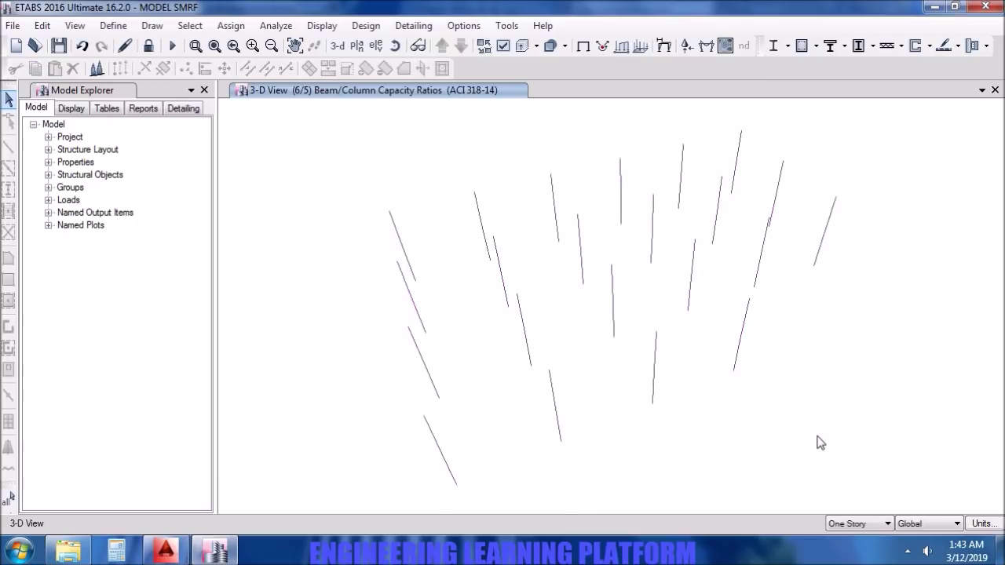
{"action": "middle_click_drag", "start_coordinate": [832, 433], "coordinate": [810, 431]}
{"action": "middle_click_drag", "start_coordinate": [906, 414], "coordinate": [849, 448]}
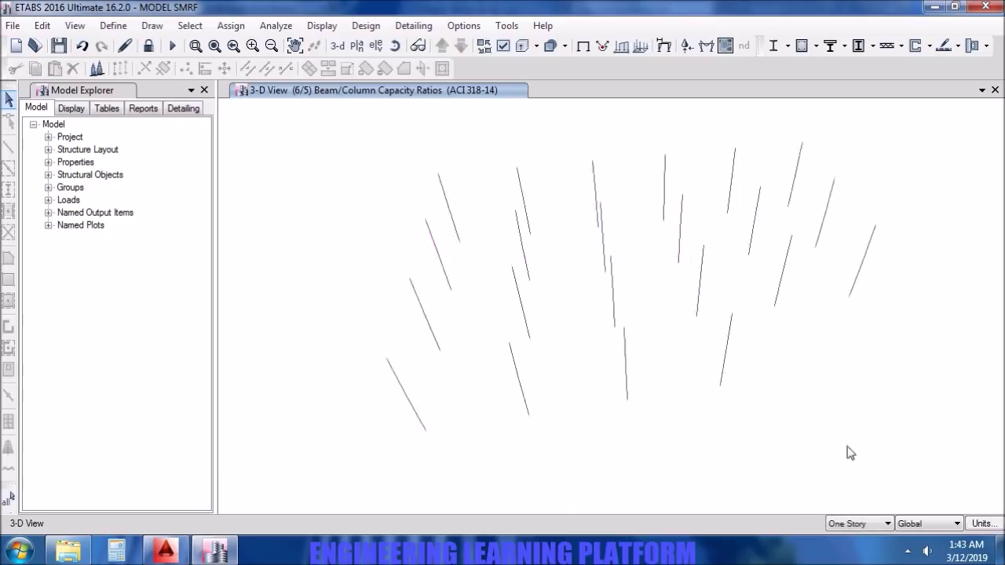
{"action": "left_click", "coordinate": [148, 45]}
{"action": "left_click", "coordinate": [518, 334]}
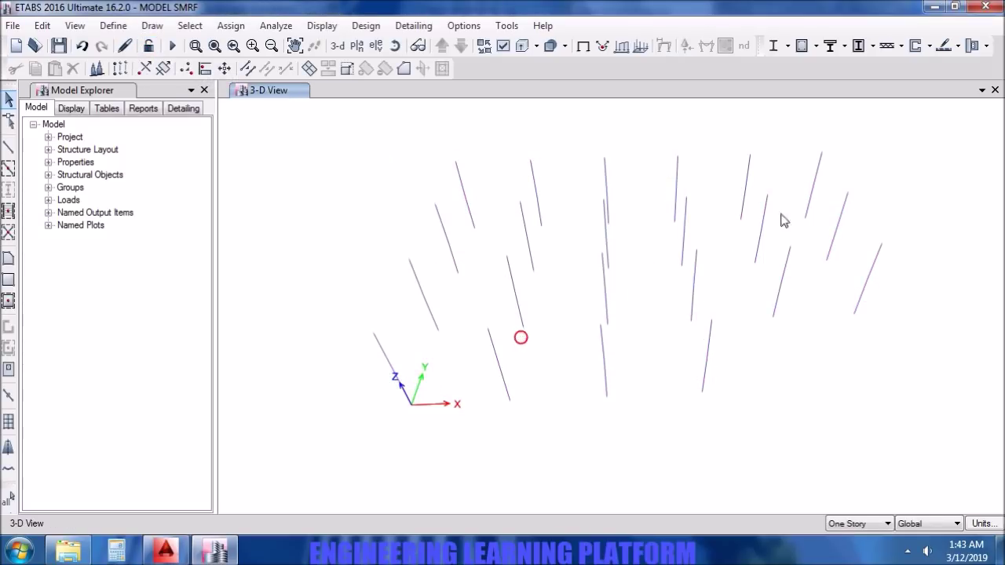
Assign the C18X18 EXTERIOR frame section to all columns of the building.
{"action": "left_click_drag", "start_coordinate": [913, 119], "coordinate": [314, 452]}
{"action": "left_click", "coordinate": [148, 46]}
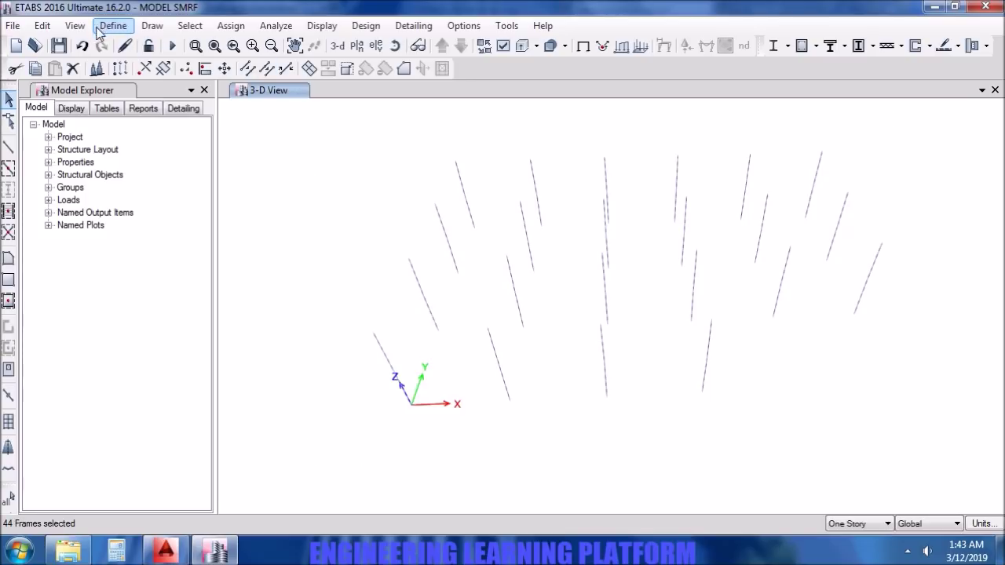
{"action": "left_click", "coordinate": [231, 26]}
{"action": "mouse_move", "coordinate": [259, 65]}
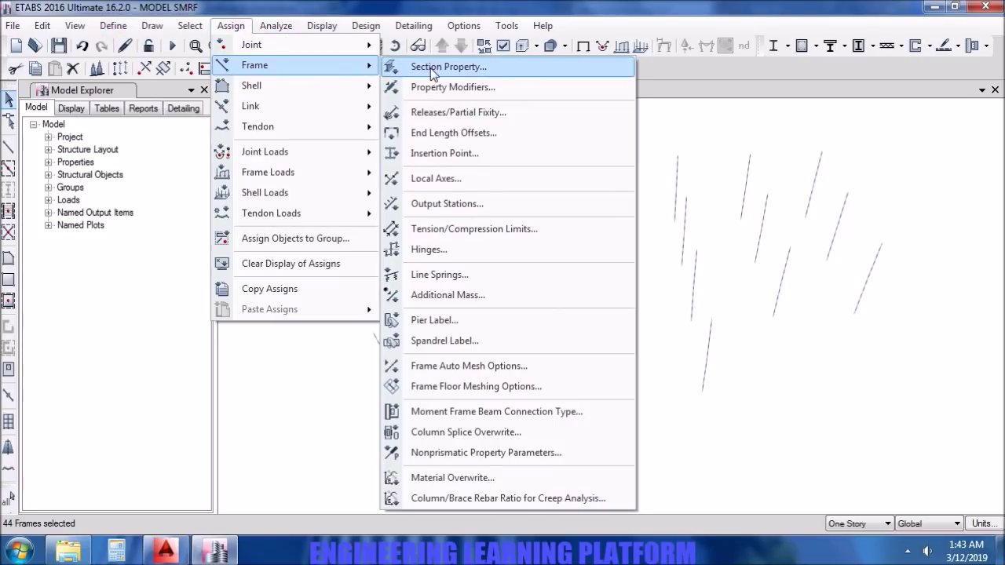
{"action": "left_click", "coordinate": [431, 68]}
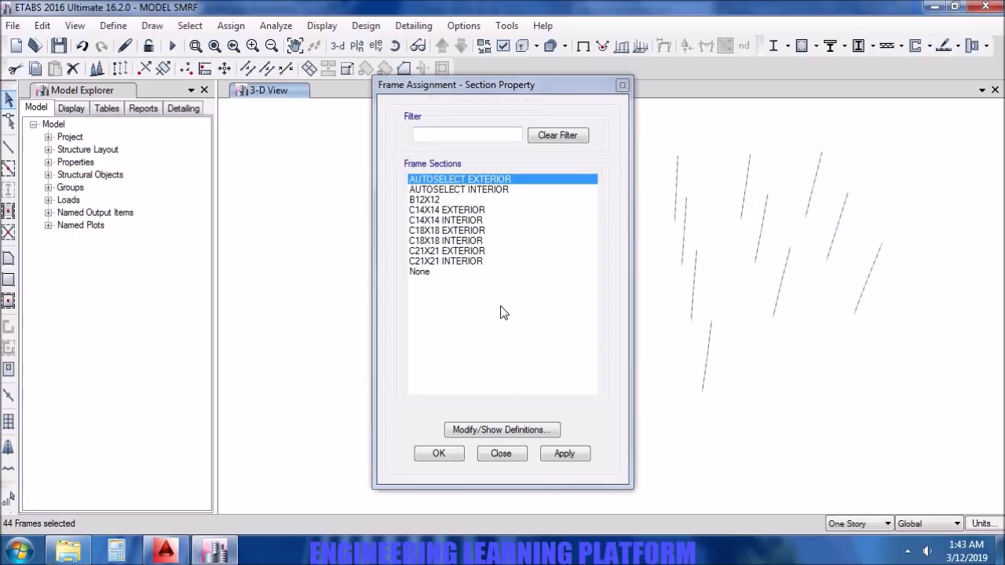
{"action": "left_click", "coordinate": [459, 232]}
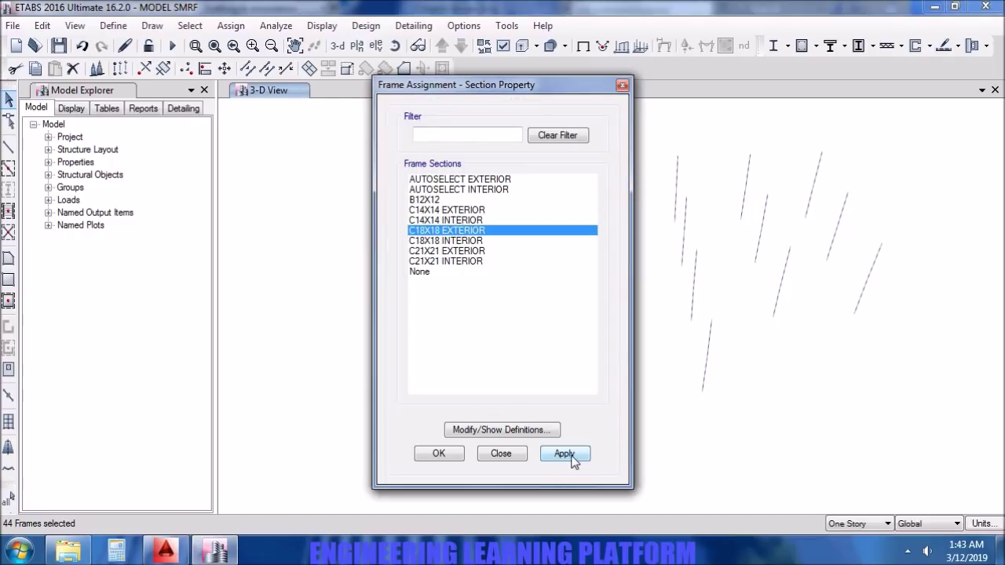
{"action": "left_click", "coordinate": [567, 453]}
{"action": "left_click", "coordinate": [455, 454]}
Select the interior columns and assign them the C18X18 INTERIOR frame section.
{"action": "middle_click_drag", "start_coordinate": [745, 382], "coordinate": [745, 461], "text": "shift"}
{"action": "left_click_drag", "start_coordinate": [776, 251], "coordinate": [508, 197]}
{"action": "left_click_drag", "start_coordinate": [636, 341], "coordinate": [490, 284]}
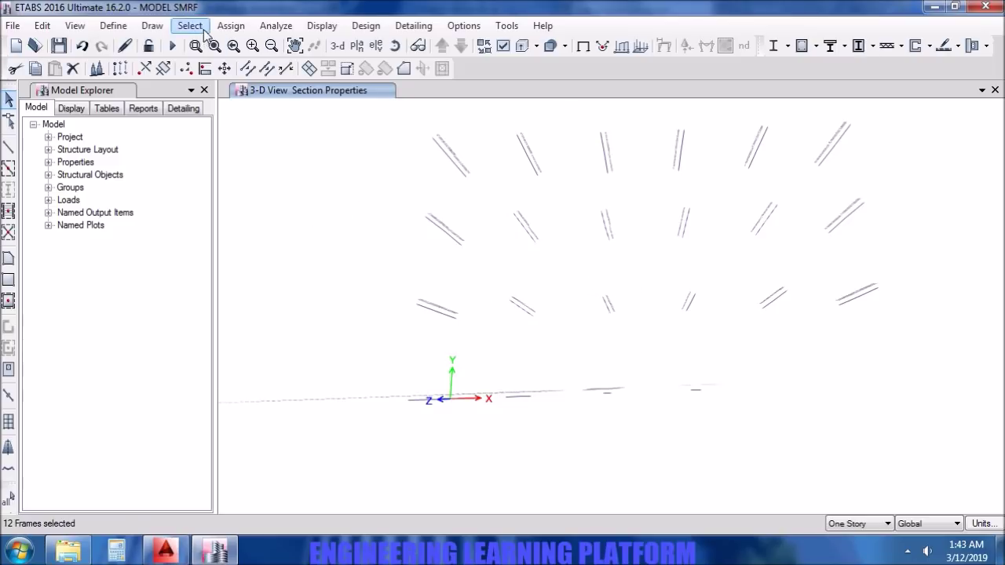
{"action": "left_click", "coordinate": [231, 25]}
{"action": "mouse_move", "coordinate": [254, 65]}
{"action": "left_click", "coordinate": [417, 69]}
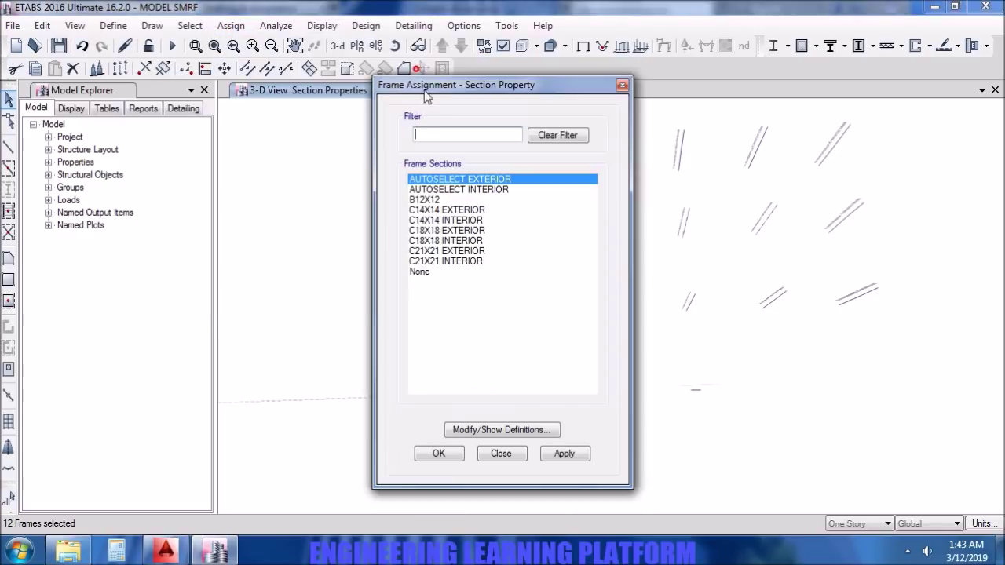
{"action": "left_click", "coordinate": [460, 240]}
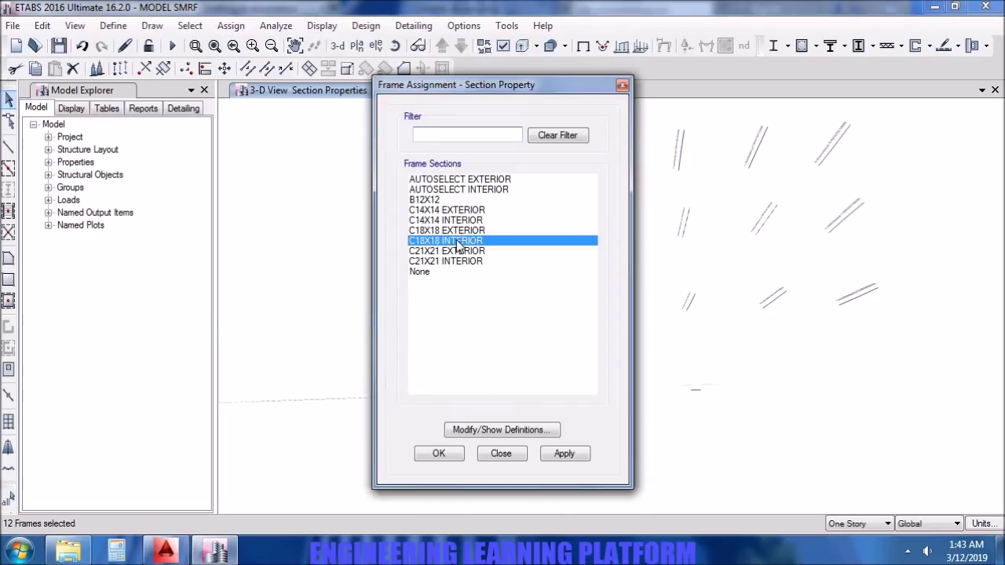
{"action": "left_click", "coordinate": [439, 454]}
Run the analysis of the updated model and start the concrete frame design check.
{"action": "middle_click_drag", "start_coordinate": [532, 463], "coordinate": [585, 333], "text": "shift"}
{"action": "left_click", "coordinate": [171, 47]}
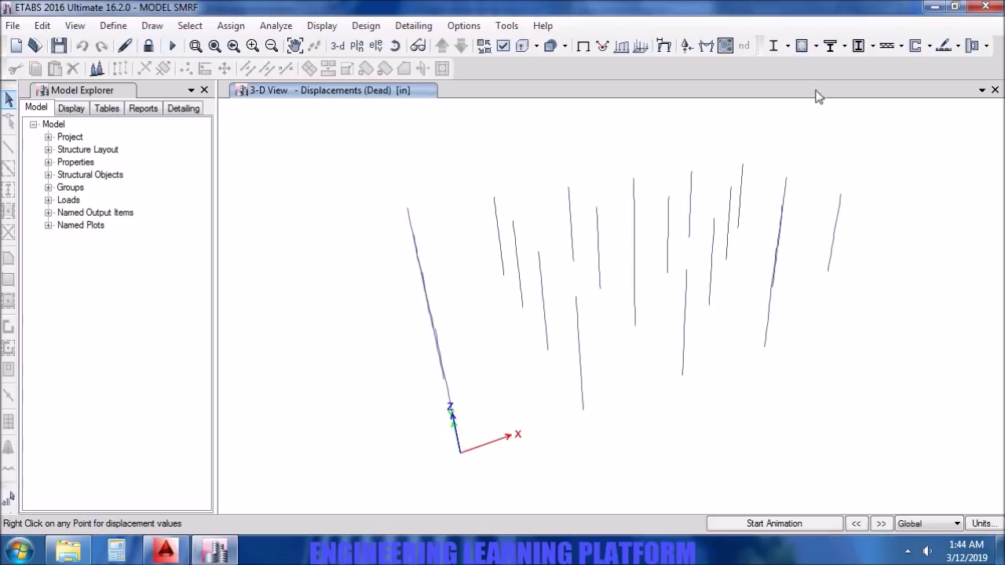
{"action": "left_click", "coordinate": [801, 47]}
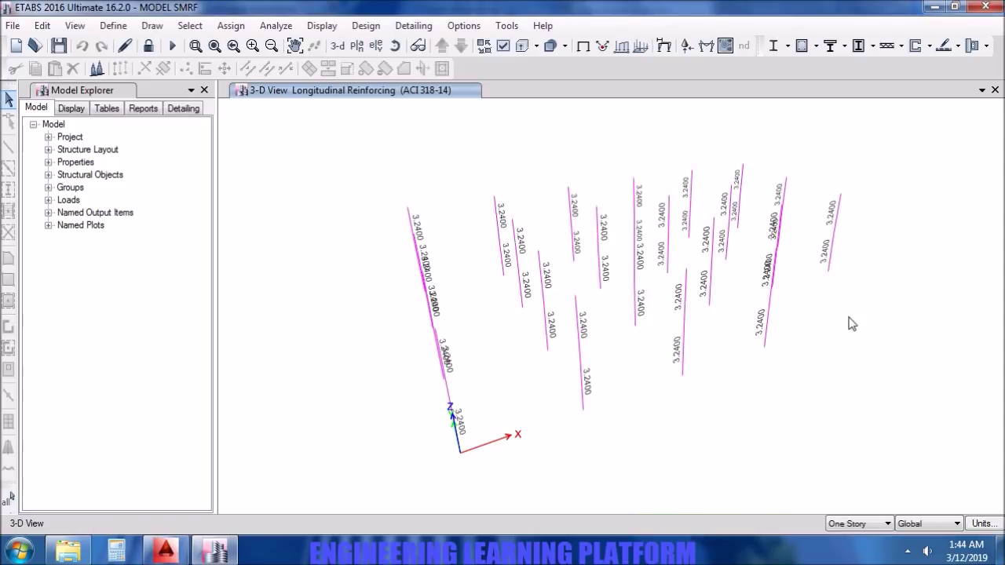
Display the (6/5) beam/column capacity ratios and examine them on all columns in the 3-D view.
{"action": "left_click", "coordinate": [817, 46]}
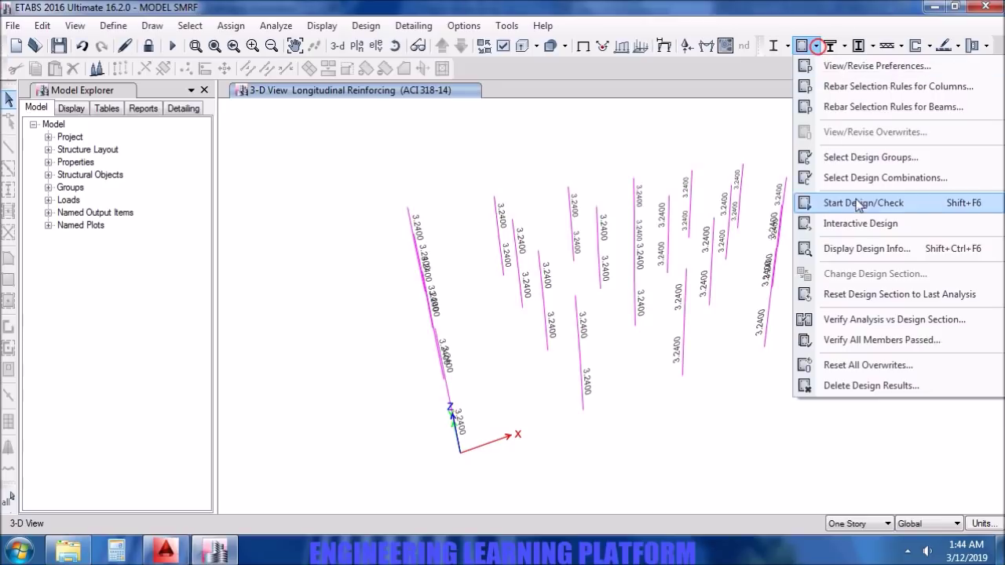
{"action": "left_click", "coordinate": [864, 249]}
{"action": "left_click", "coordinate": [599, 332]}
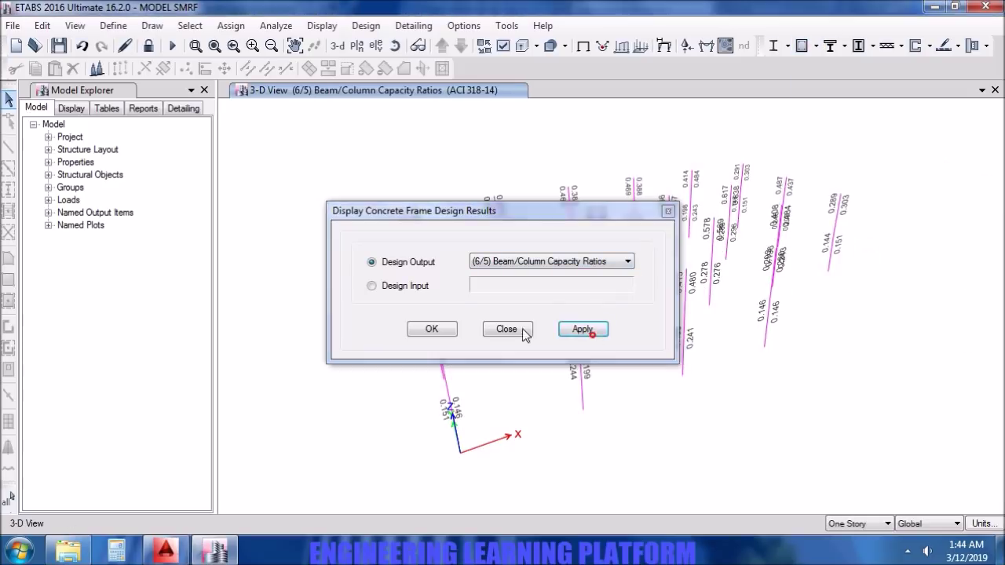
{"action": "left_click", "coordinate": [416, 330]}
{"action": "middle_click_drag", "start_coordinate": [774, 375], "coordinate": [740, 408]}
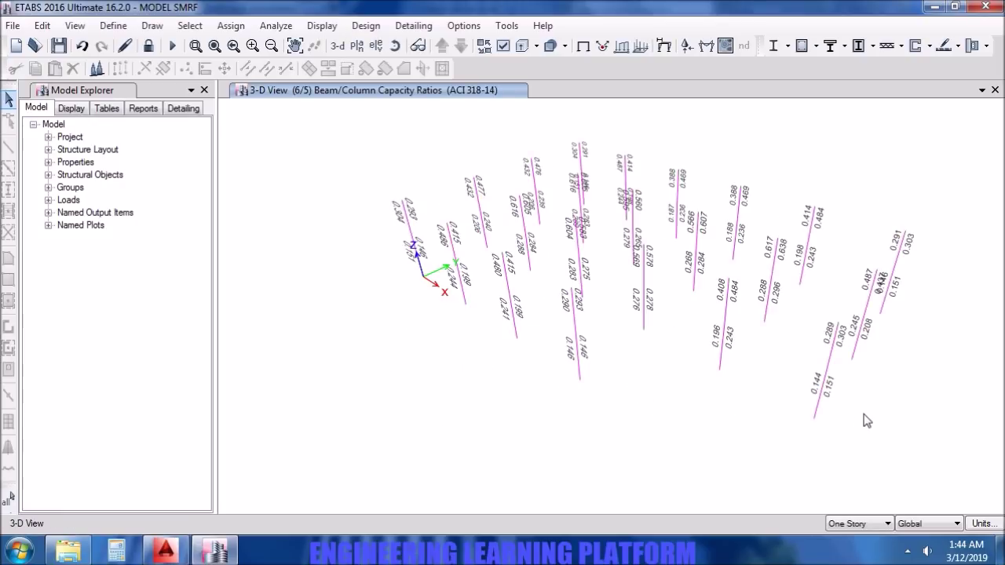
{"action": "middle_click_drag", "start_coordinate": [852, 420], "coordinate": [920, 316]}
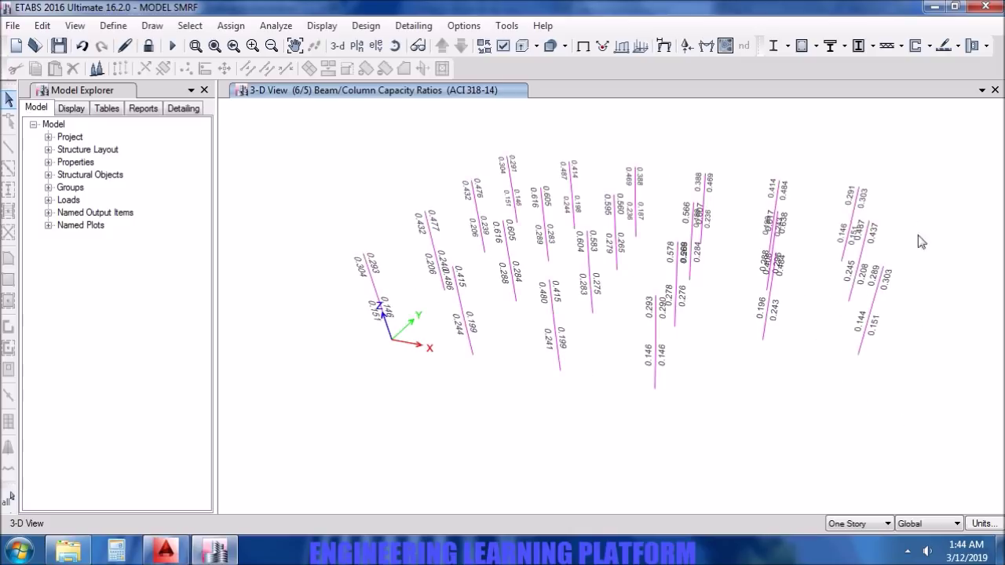
{"action": "middle_click_drag", "start_coordinate": [783, 353], "coordinate": [723, 282]}
{"action": "middle_click_drag", "start_coordinate": [746, 356], "coordinate": [687, 345]}
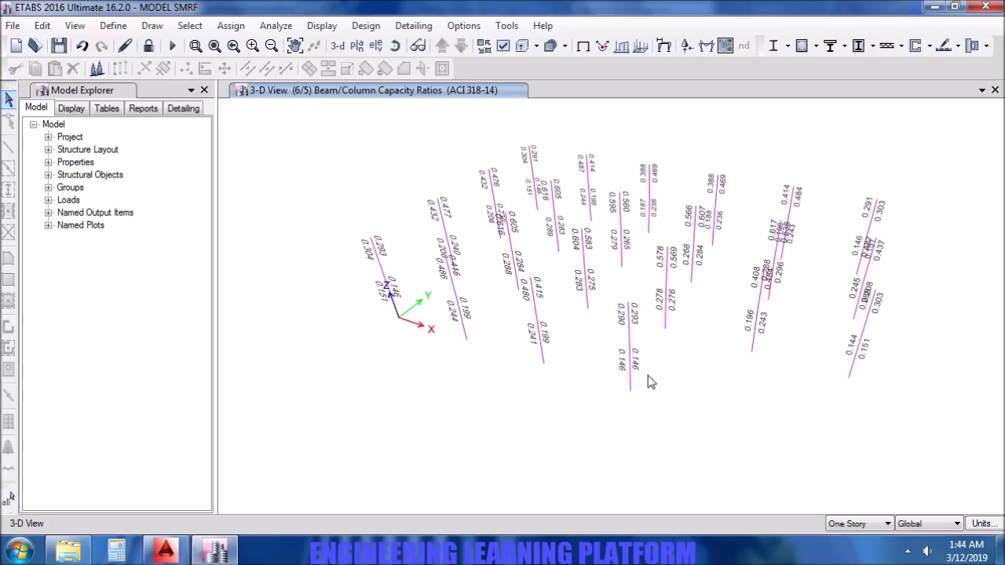
{"action": "middle_click_drag", "start_coordinate": [587, 382], "coordinate": [699, 384]}
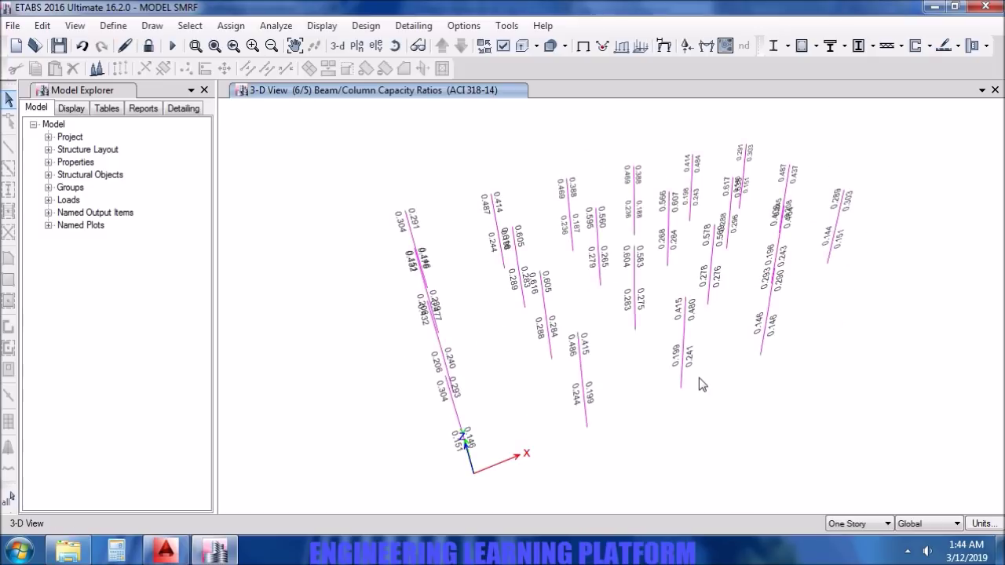
{"action": "middle_click_drag", "start_coordinate": [628, 407], "coordinate": [672, 385]}
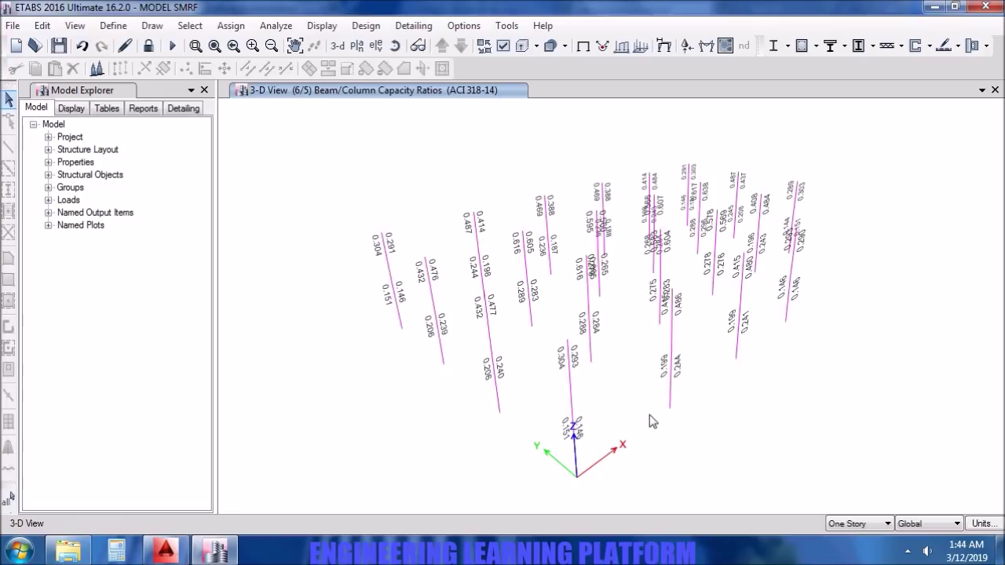
Select the whole model and show its Concrete Column PMM Envelope design table.
{"action": "key", "text": "ctrl+a"}
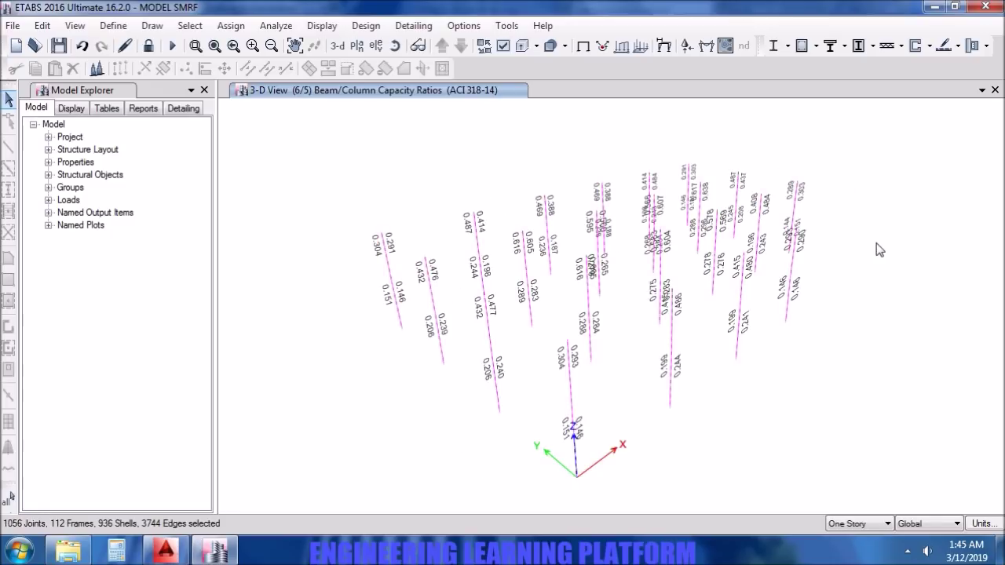
{"action": "left_click", "coordinate": [322, 26]}
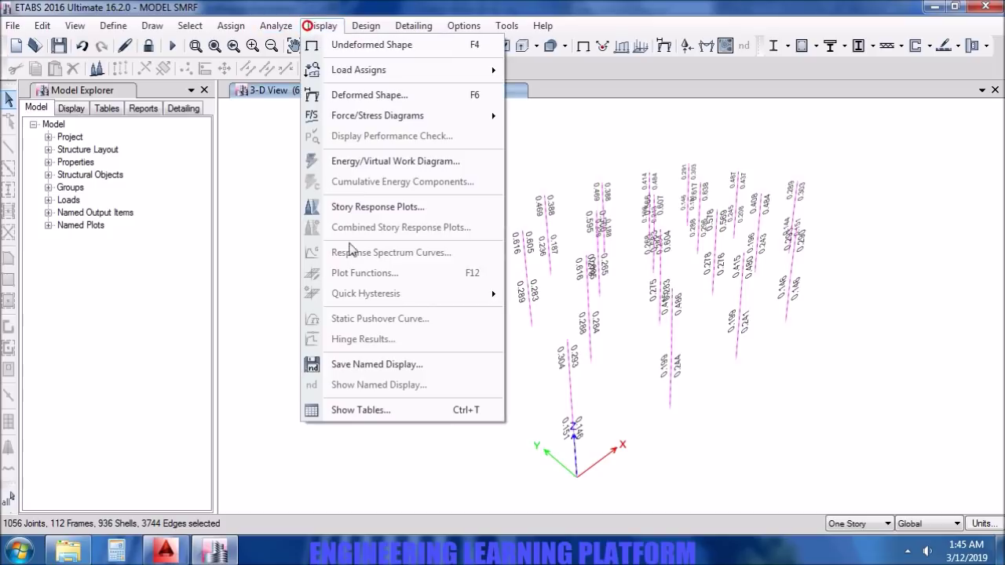
{"action": "left_click", "coordinate": [378, 412]}
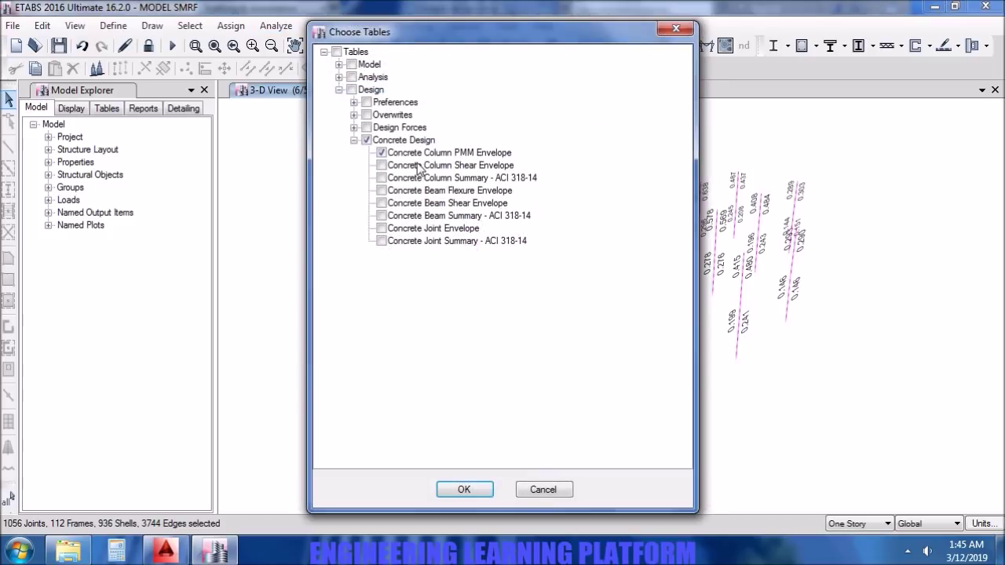
{"action": "left_click", "coordinate": [476, 491]}
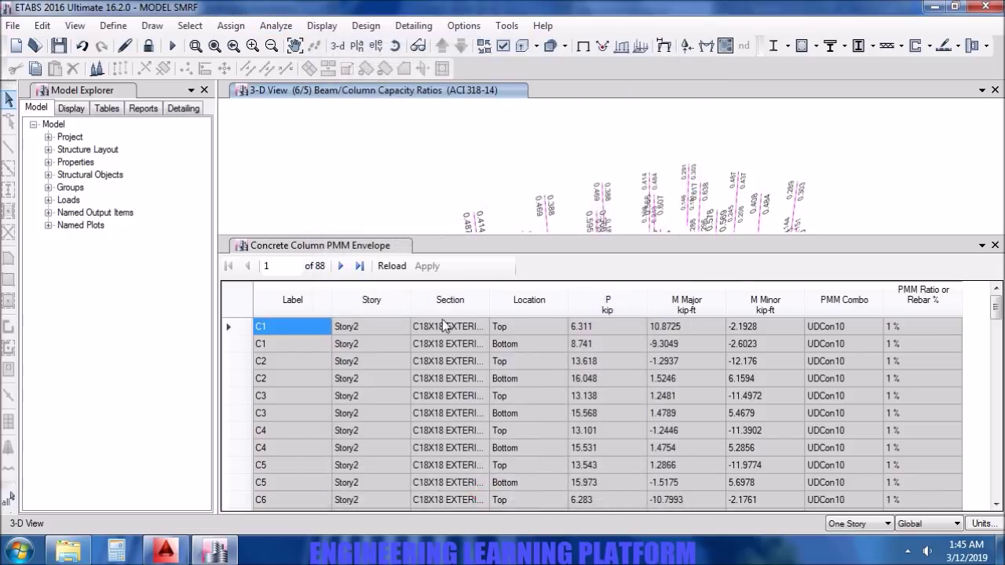
Filter the PMM envelope table to the C18X18 EXTERIOR section and sort it by rebar percentage in descending order.
{"action": "left_click", "coordinate": [447, 296]}
{"action": "right_click", "coordinate": [446, 291]}
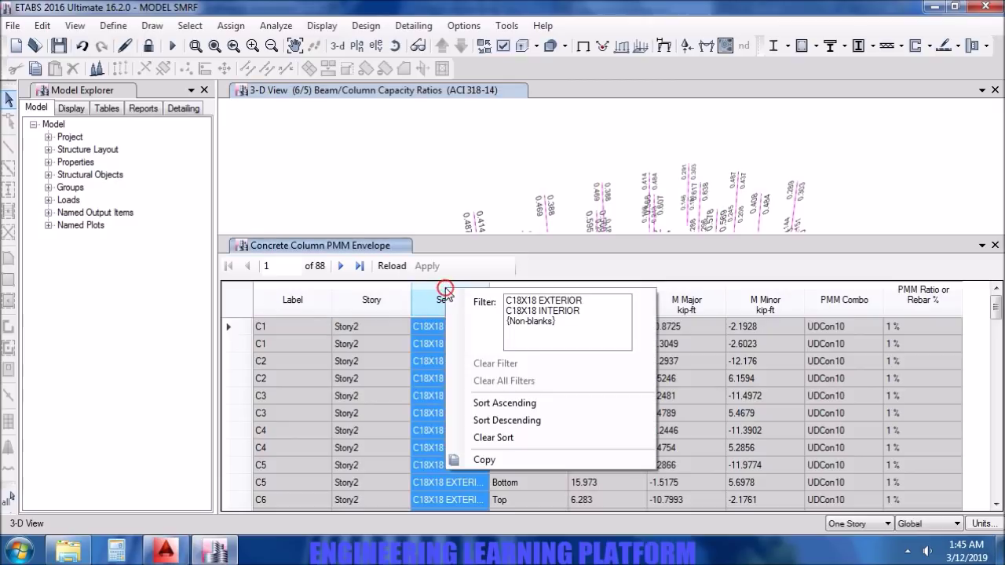
{"action": "left_click", "coordinate": [542, 300]}
{"action": "left_click", "coordinate": [652, 272]}
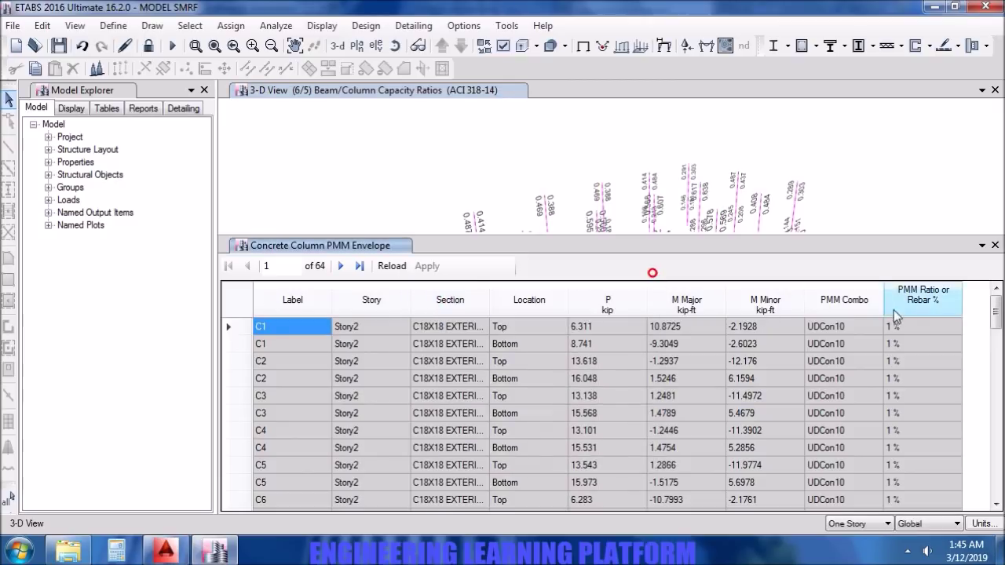
{"action": "left_click", "coordinate": [925, 307]}
{"action": "right_click", "coordinate": [924, 304]}
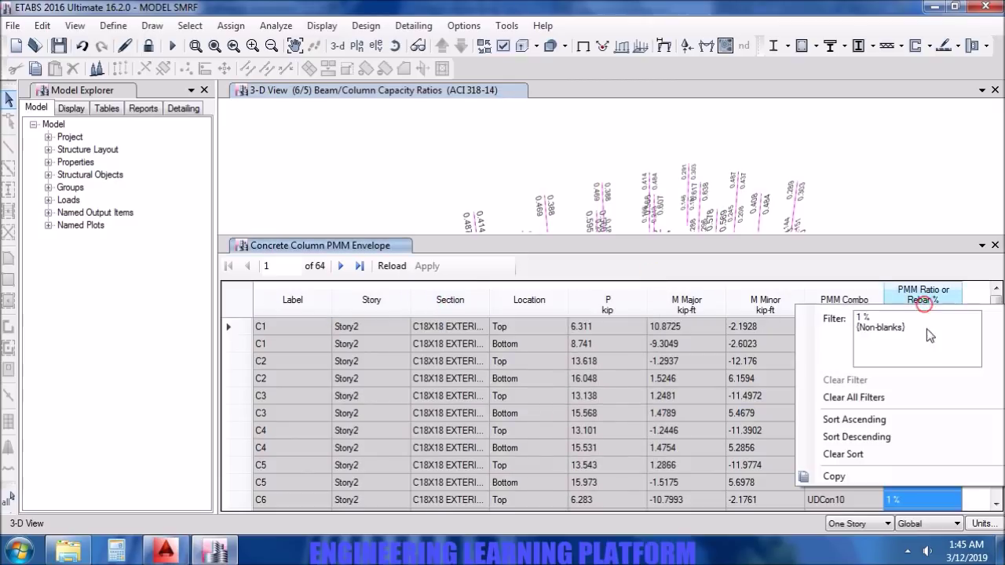
{"action": "left_click", "coordinate": [856, 437]}
{"action": "mouse_move", "coordinate": [996, 312]}
{"action": "left_mouse_down"}
{"action": "mouse_move", "coordinate": [996, 480]}
{"action": "mouse_move", "coordinate": [998, 308]}
{"action": "left_mouse_up"}
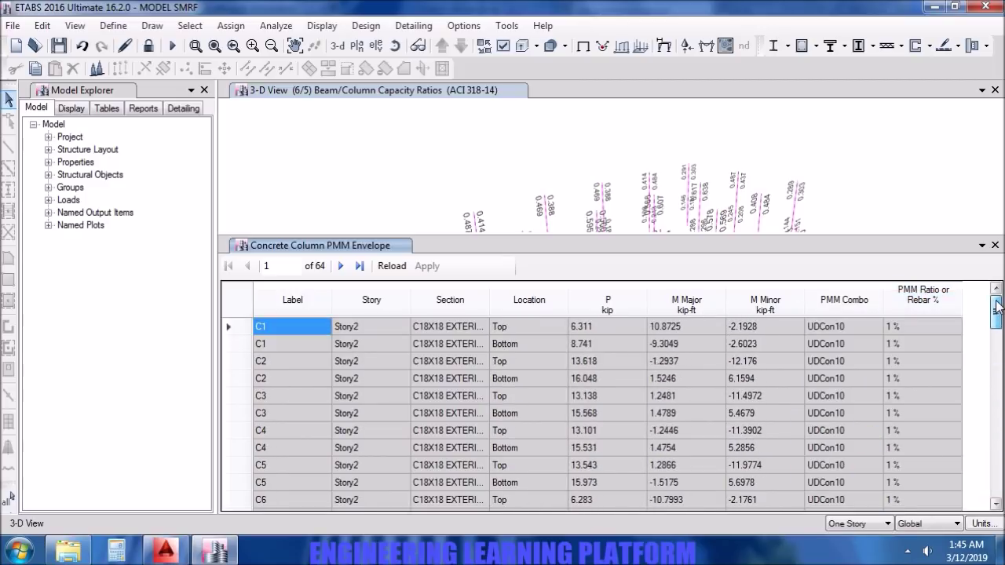
Filter the PMM envelope table to the C18X18 INTERIOR section and sort it by rebar percentage.
{"action": "left_click", "coordinate": [437, 299]}
{"action": "right_click", "coordinate": [438, 300]}
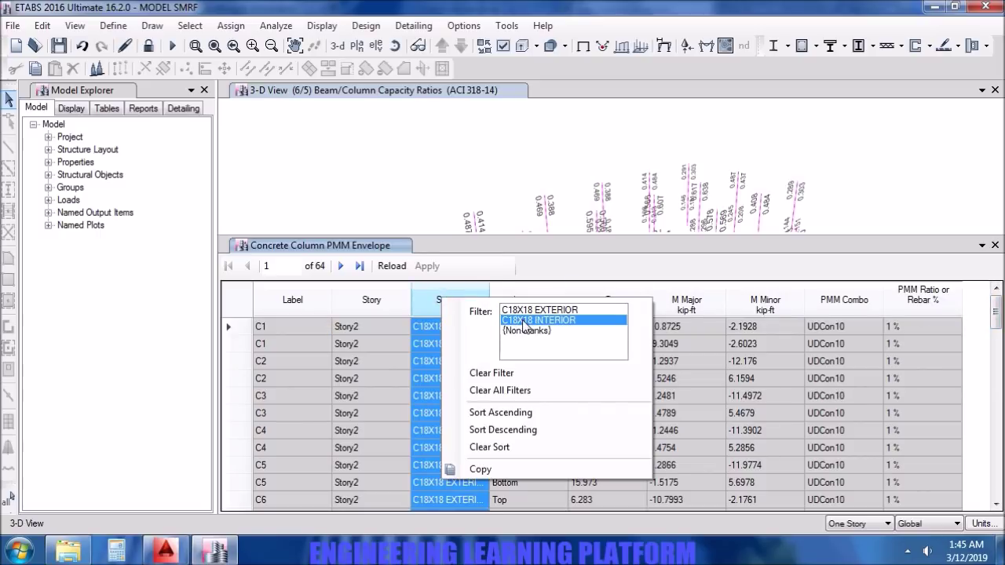
{"action": "left_click", "coordinate": [524, 321]}
{"action": "left_click", "coordinate": [609, 298]}
{"action": "left_click", "coordinate": [923, 300]}
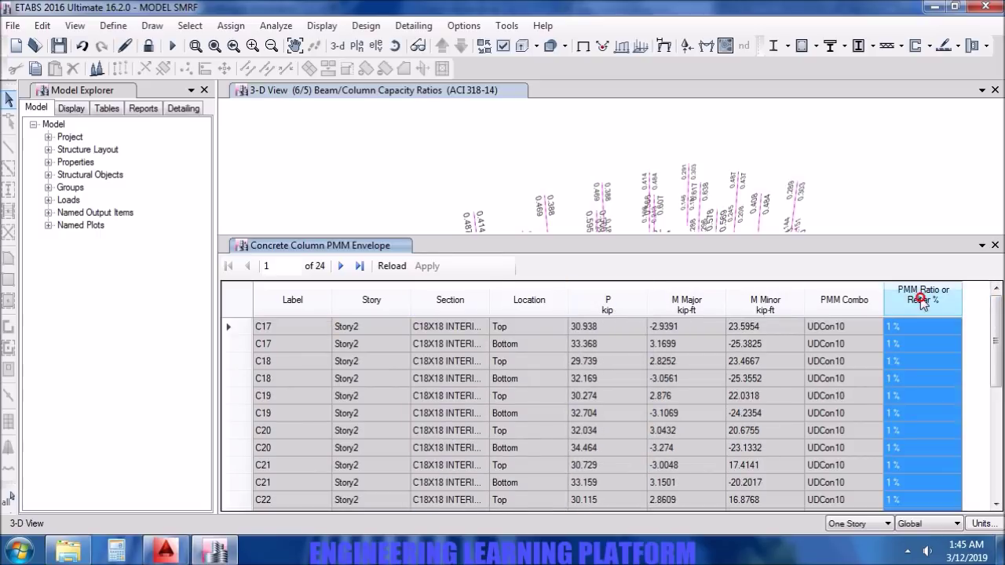
{"action": "right_click", "coordinate": [922, 303]}
{"action": "left_click", "coordinate": [874, 425]}
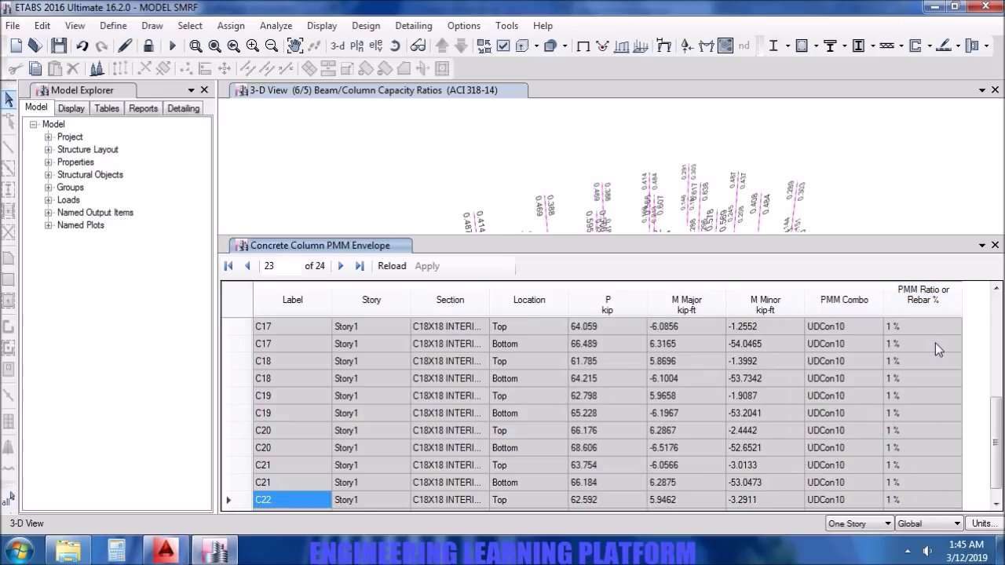
Close the Concrete Column PMM Envelope table and review the column capacity ratios in the 3-D view again.
{"action": "left_click", "coordinate": [995, 246]}
{"action": "left_click", "coordinate": [892, 395]}
{"action": "middle_click_drag", "start_coordinate": [892, 395], "coordinate": [816, 410], "text": "shift"}
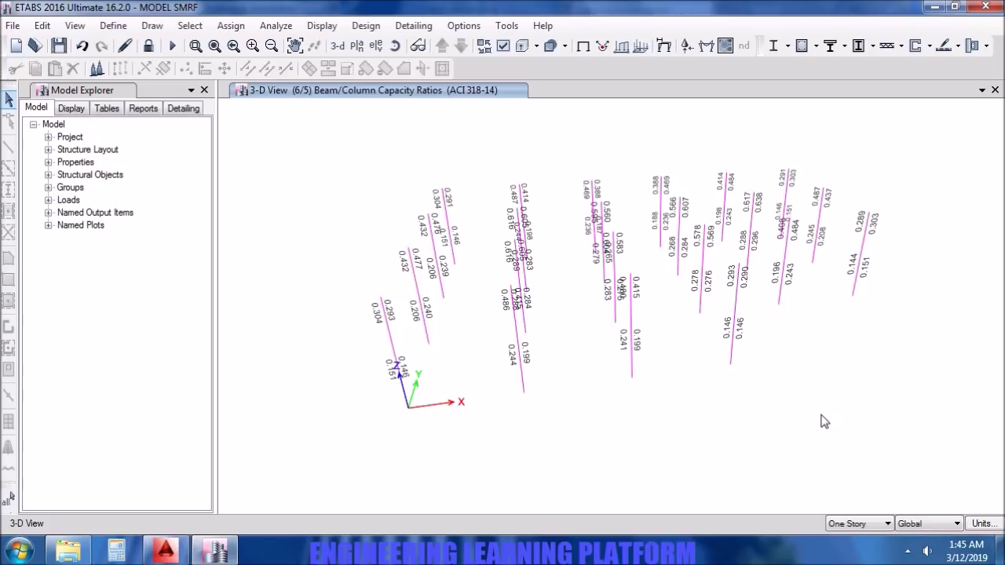
{"action": "mouse_move", "coordinate": [835, 403]}
{"action": "middle_mouse_down", "text": "shift"}
{"action": "mouse_move", "coordinate": [914, 426]}
{"action": "mouse_move", "coordinate": [878, 400]}
{"action": "middle_mouse_up", "text": "shift"}
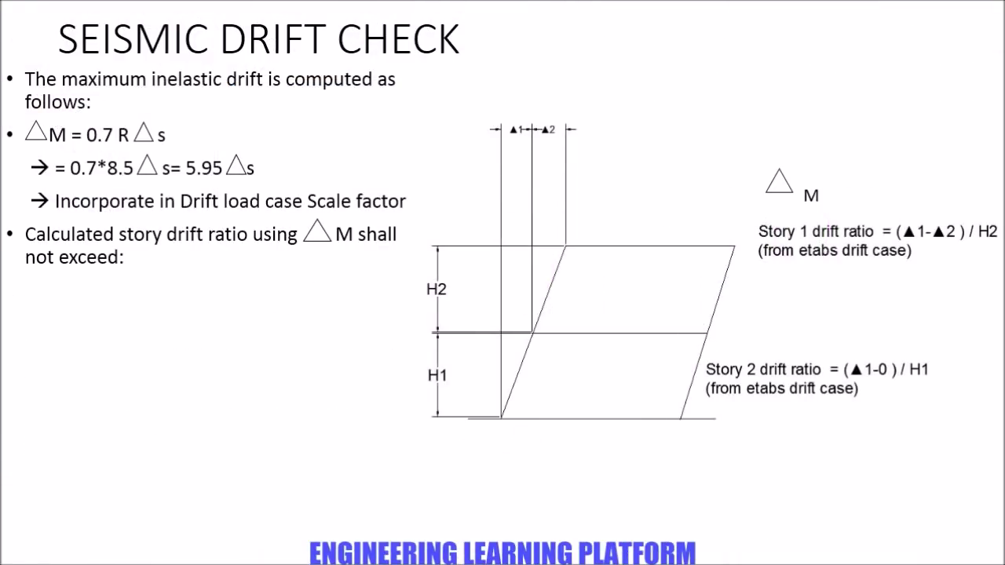
{"action": "key", "text": "Right"}
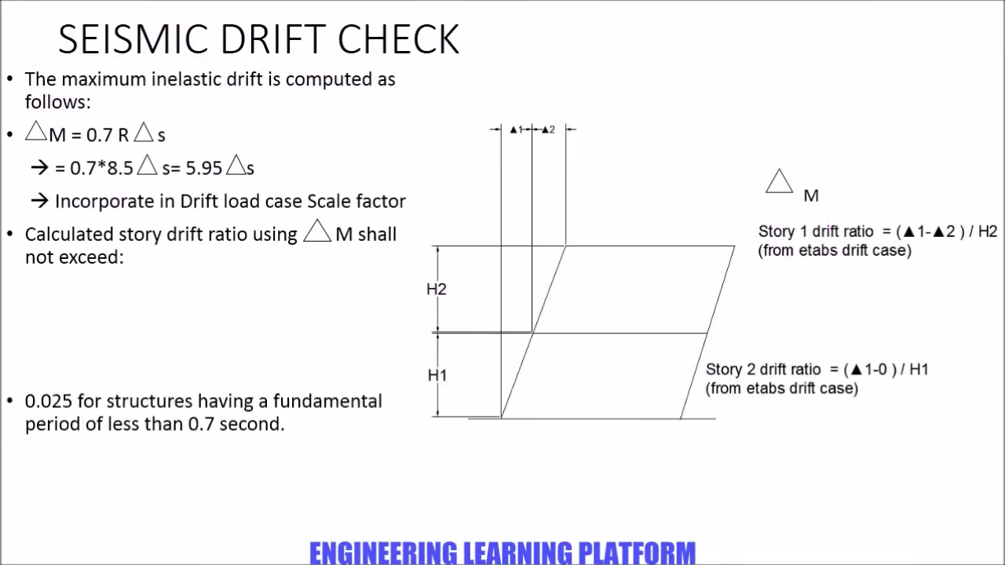
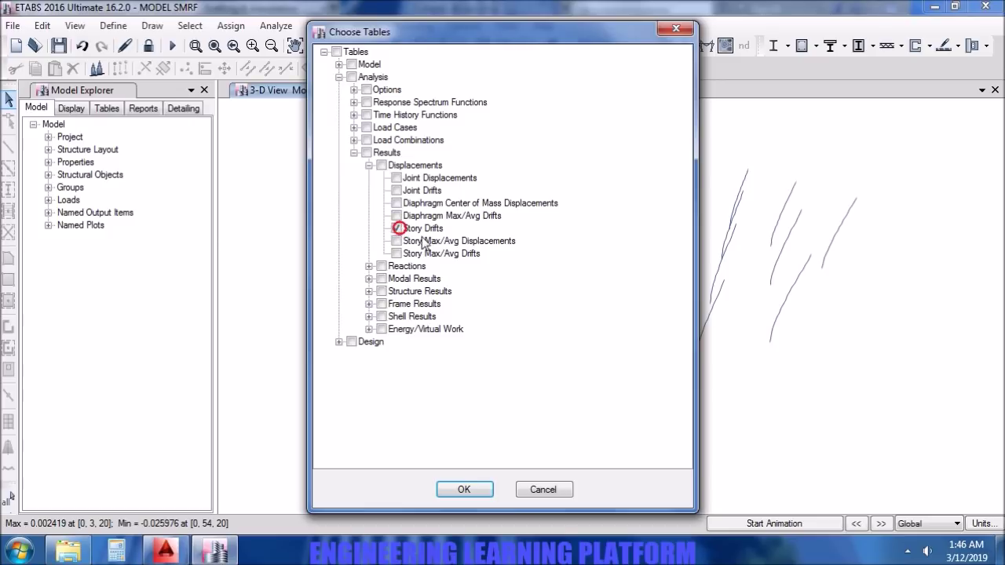
Show the Story Drifts table and filter its load cases to EX DRIFT 1, EX DRIFT 2 and EX DRIFT 3.
{"action": "left_click", "coordinate": [465, 489]}
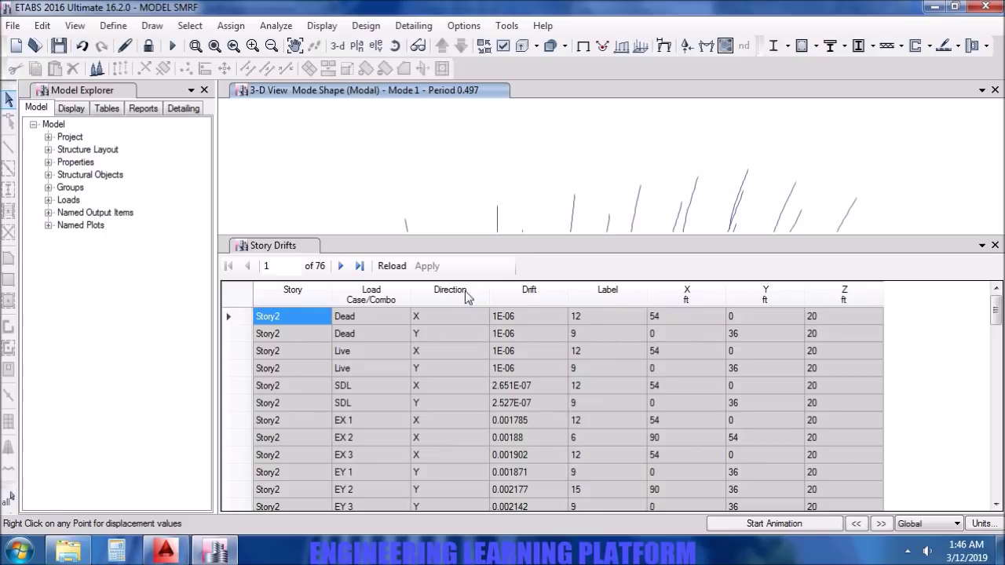
{"action": "left_click", "coordinate": [364, 293]}
{"action": "right_click", "coordinate": [367, 300]}
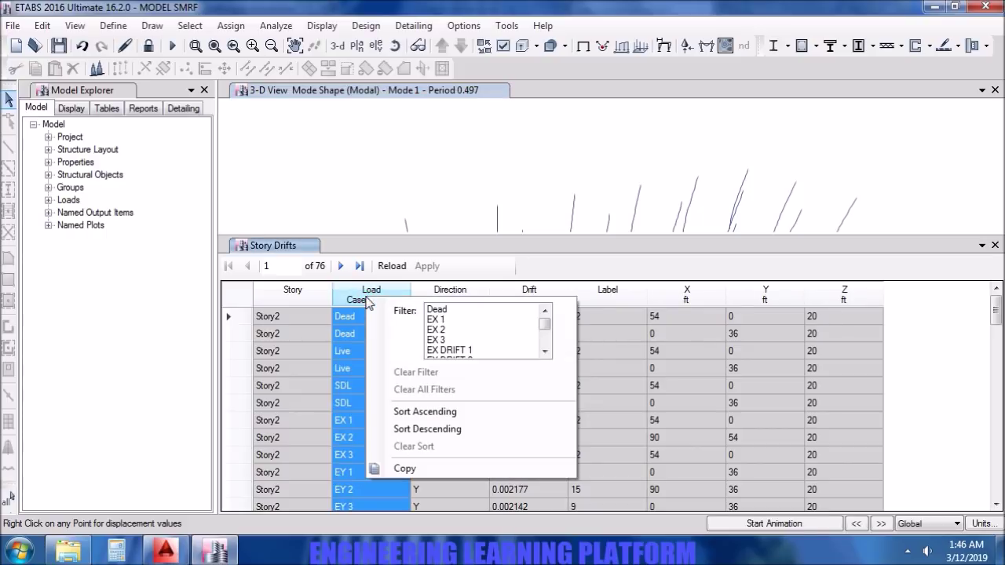
{"action": "left_click", "coordinate": [544, 352]}
{"action": "left_click", "coordinate": [544, 352]}
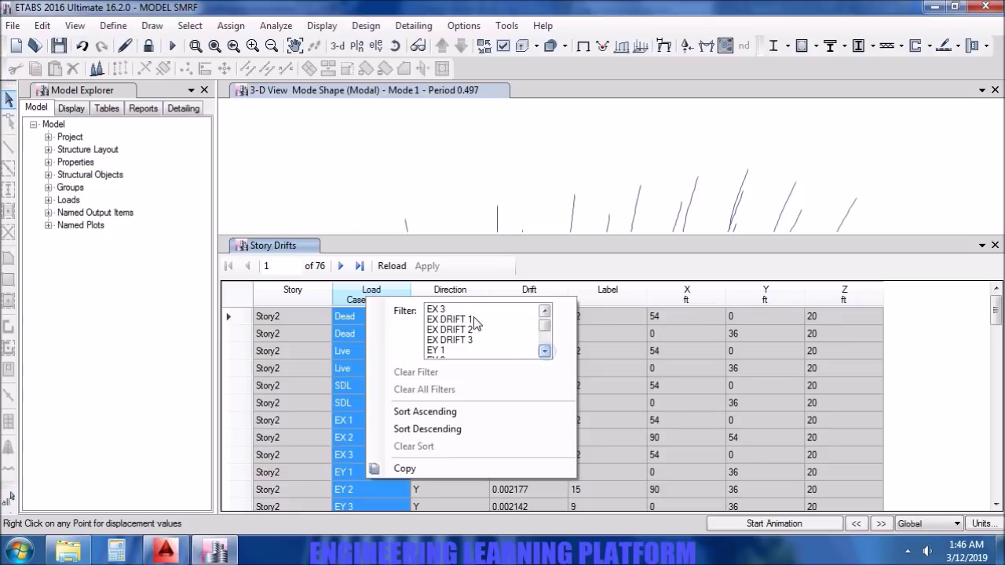
{"action": "left_click", "coordinate": [475, 321]}
{"action": "left_click", "coordinate": [473, 330], "text": "ctrl"}
{"action": "left_click", "coordinate": [473, 340], "text": "ctrl"}
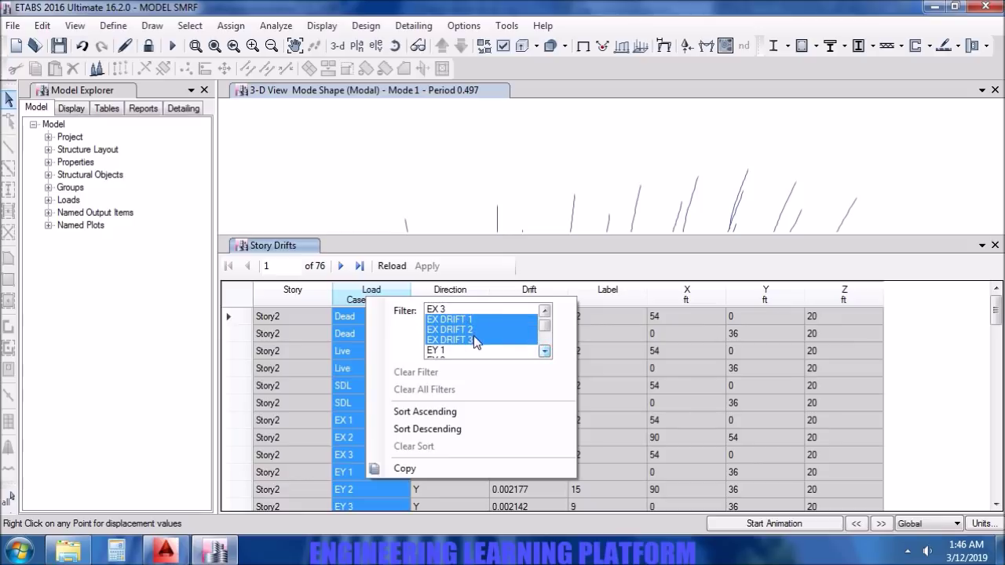
Add EY DRIFT 1, EY DRIFT 2 and EY DRIFT 3 to the load case filter of the Story Drifts table.
{"action": "left_click", "coordinate": [544, 352]}
{"action": "left_click", "coordinate": [544, 352]}
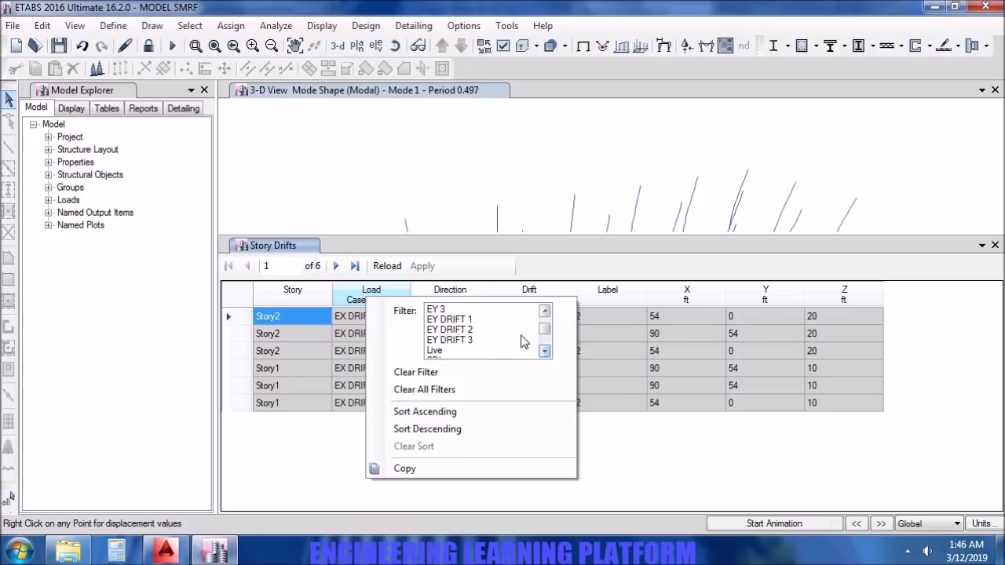
{"action": "left_click", "coordinate": [475, 321], "text": "ctrl"}
{"action": "left_click", "coordinate": [474, 330], "text": "ctrl"}
{"action": "left_click", "coordinate": [471, 339], "text": "ctrl"}
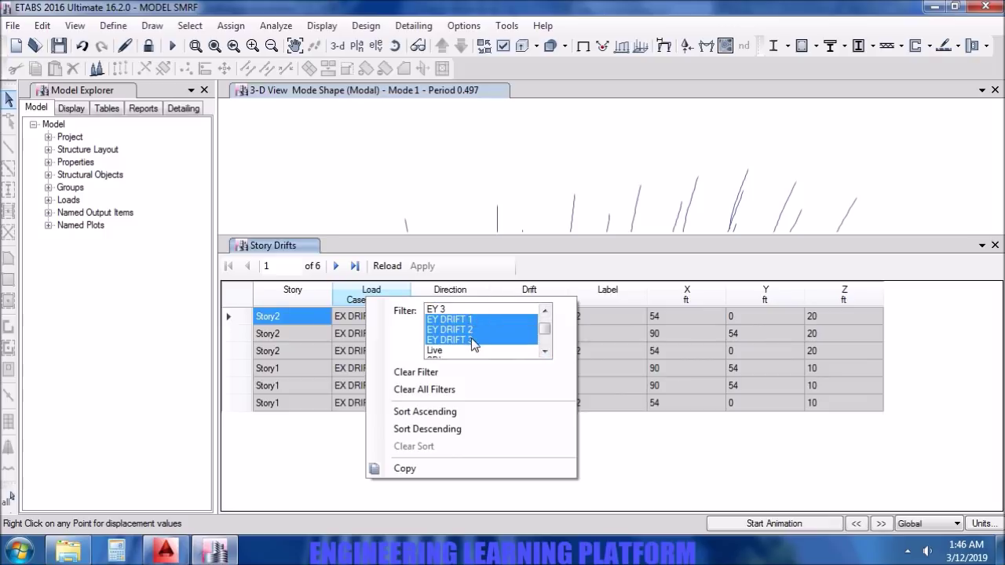
{"action": "left_click", "coordinate": [568, 262]}
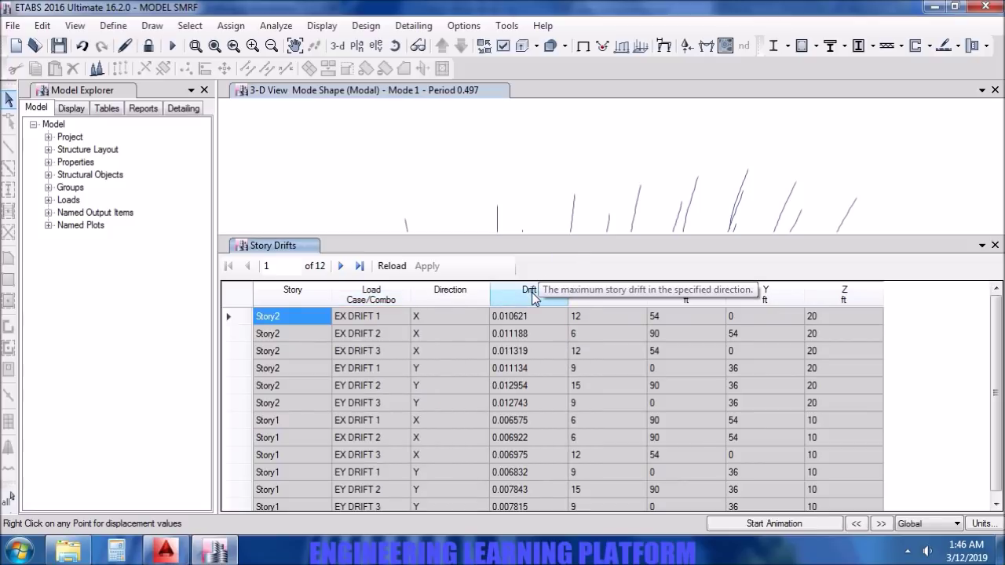
Sort the filtered story drifts by drift in descending order, review them and close the table.
{"action": "left_click", "coordinate": [531, 291]}
{"action": "right_click", "coordinate": [532, 292]}
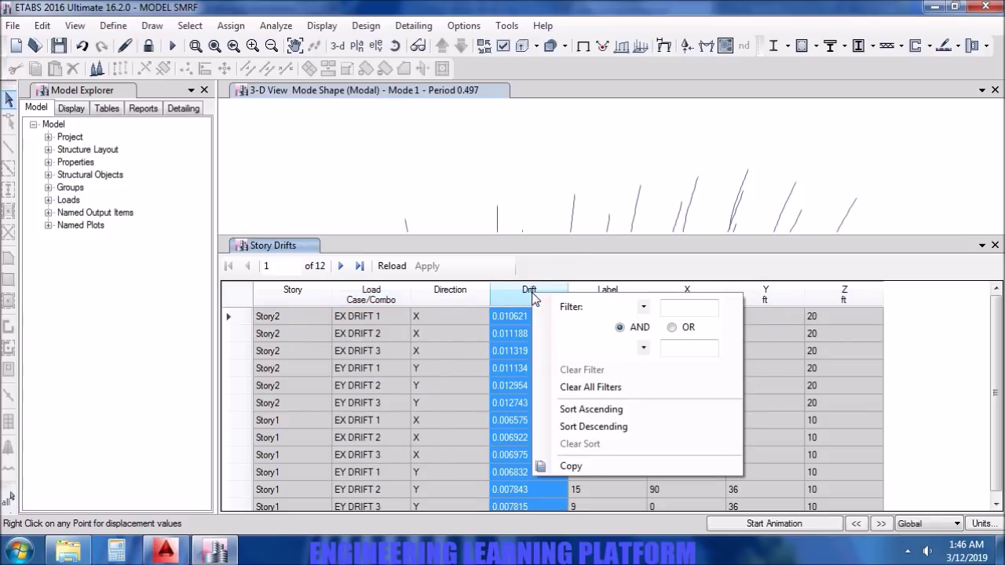
{"action": "left_click", "coordinate": [594, 421]}
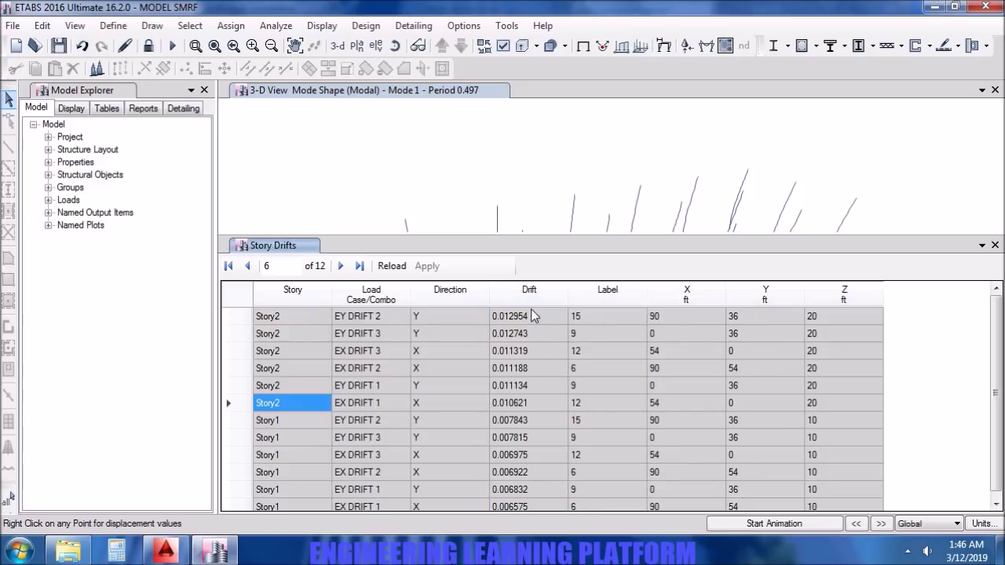
{"action": "left_click", "coordinate": [530, 317]}
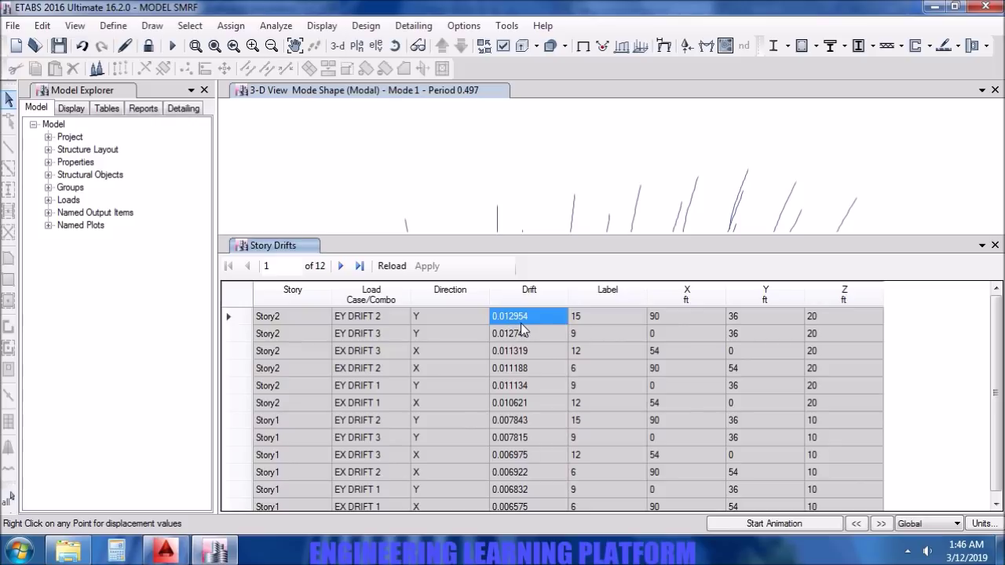
{"action": "scroll", "coordinate": [518, 337], "scroll_direction": "down", "scroll_amount": 1}
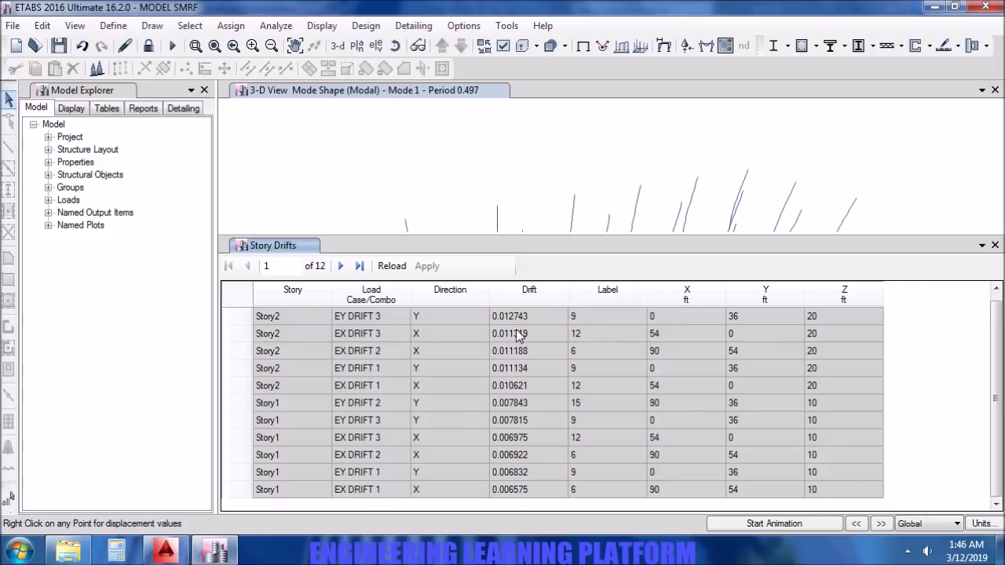
{"action": "scroll", "coordinate": [519, 336], "scroll_direction": "up", "scroll_amount": 1}
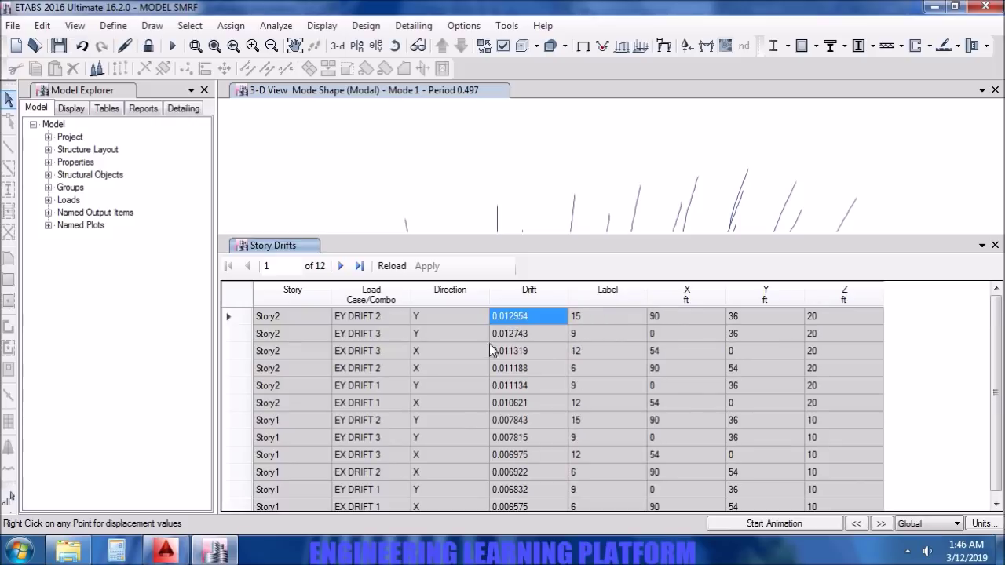
{"action": "left_click", "coordinate": [995, 246]}
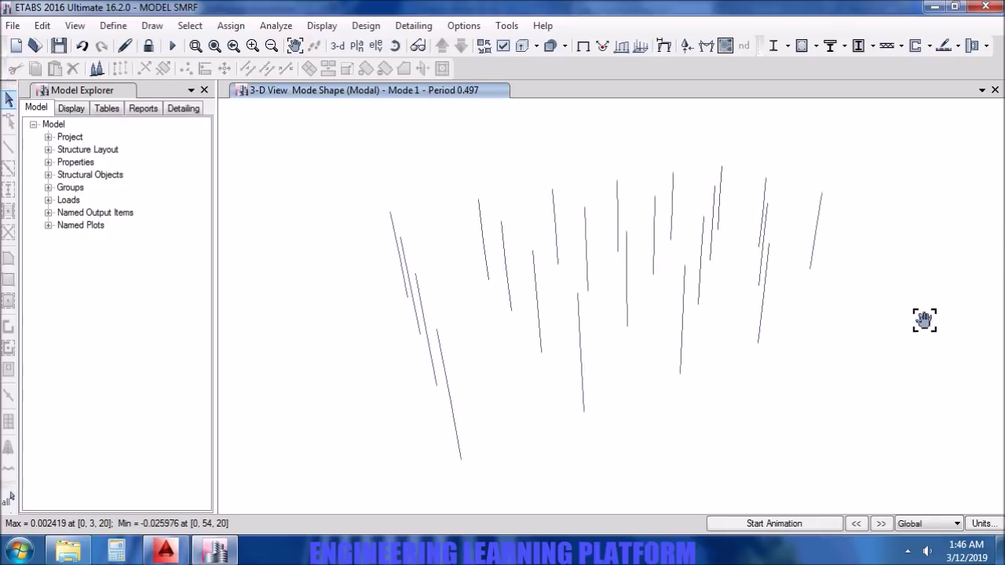
Display the Rebar Percentage concrete design output on the columns and review it in the 3-D view.
{"action": "left_click", "coordinate": [817, 47]}
{"action": "left_click", "coordinate": [819, 49]}
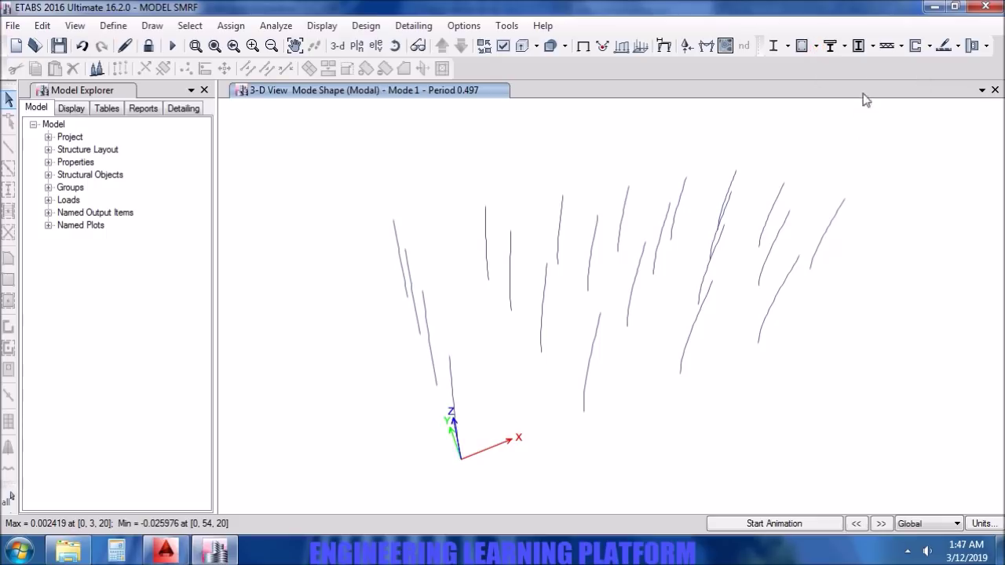
{"action": "left_click", "coordinate": [816, 45]}
{"action": "left_click", "coordinate": [882, 250]}
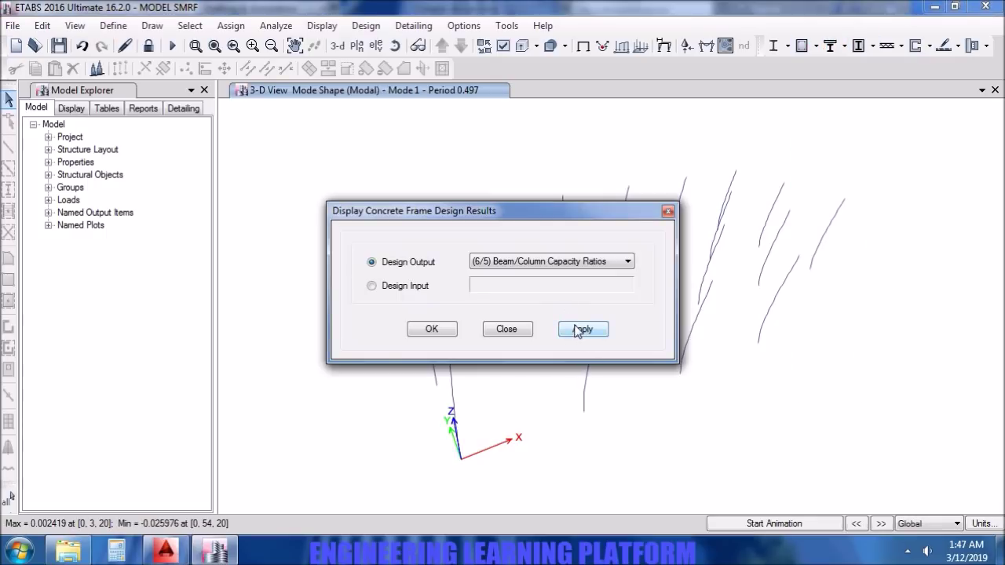
{"action": "left_click", "coordinate": [560, 262]}
{"action": "left_click", "coordinate": [540, 281]}
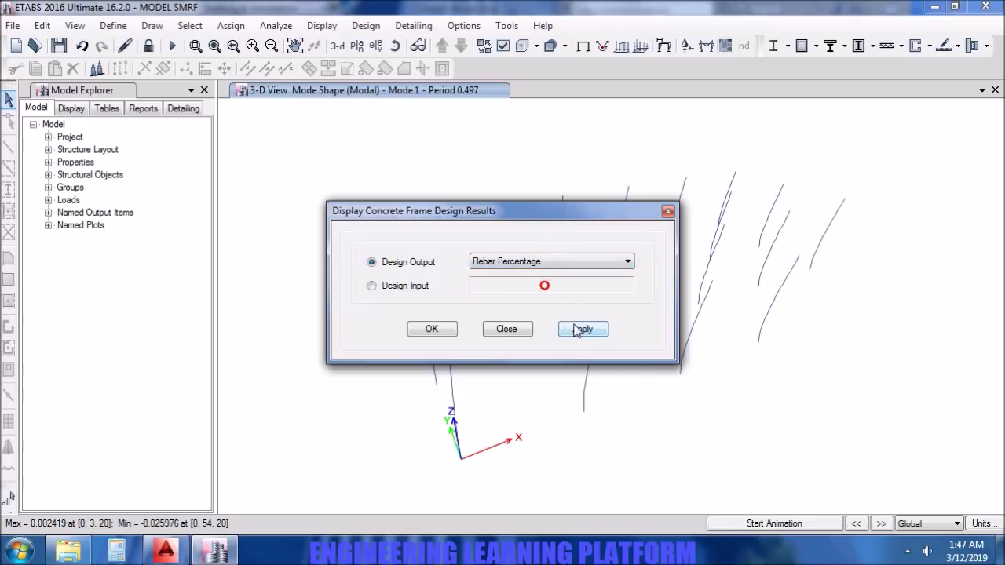
{"action": "left_click", "coordinate": [578, 329]}
{"action": "left_click", "coordinate": [442, 329]}
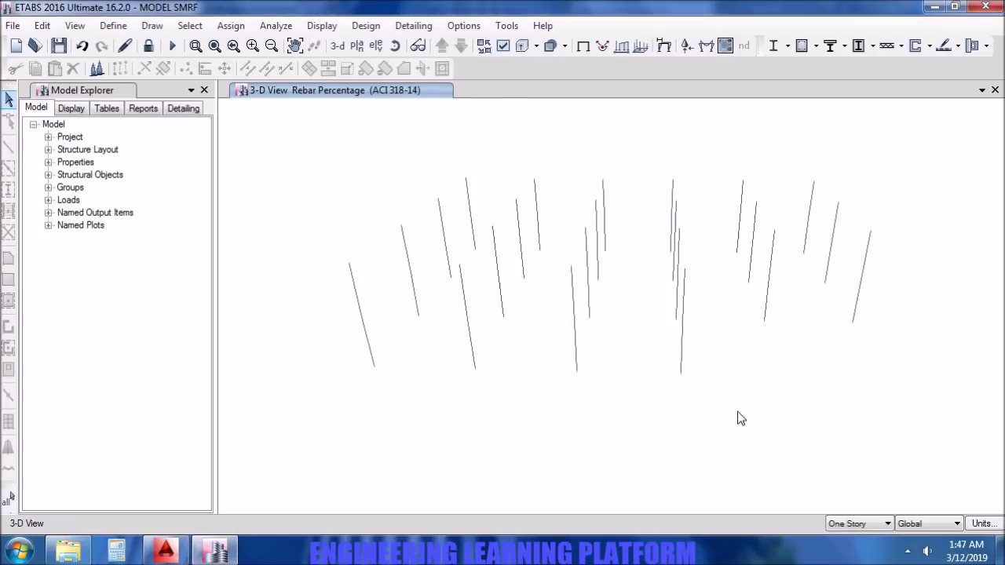
{"action": "middle_click_drag", "start_coordinate": [699, 419], "coordinate": [682, 431], "text": "shift"}
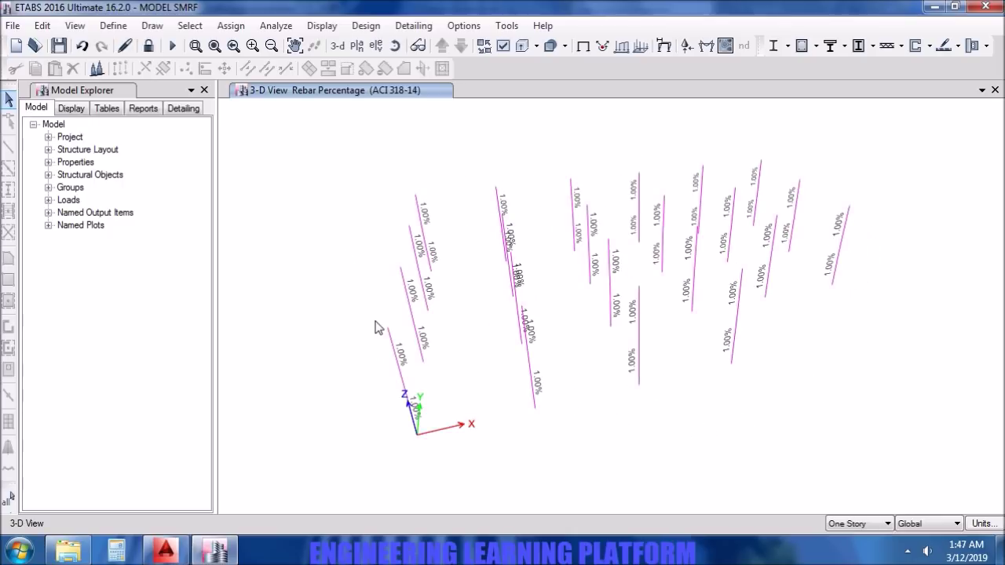
Switch to the Column design drawing in AutoCAD and set both dimension texts of the ground-floor Column-C1 section to 18".
{"action": "left_click", "coordinate": [165, 550]}
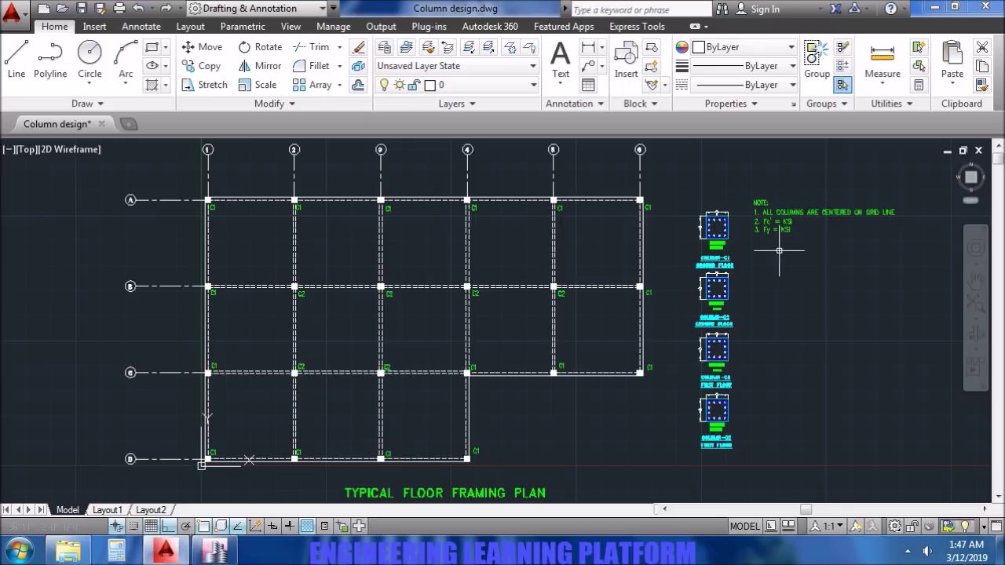
{"action": "scroll", "coordinate": [795, 273], "scroll_direction": "up", "scroll_amount": 5}
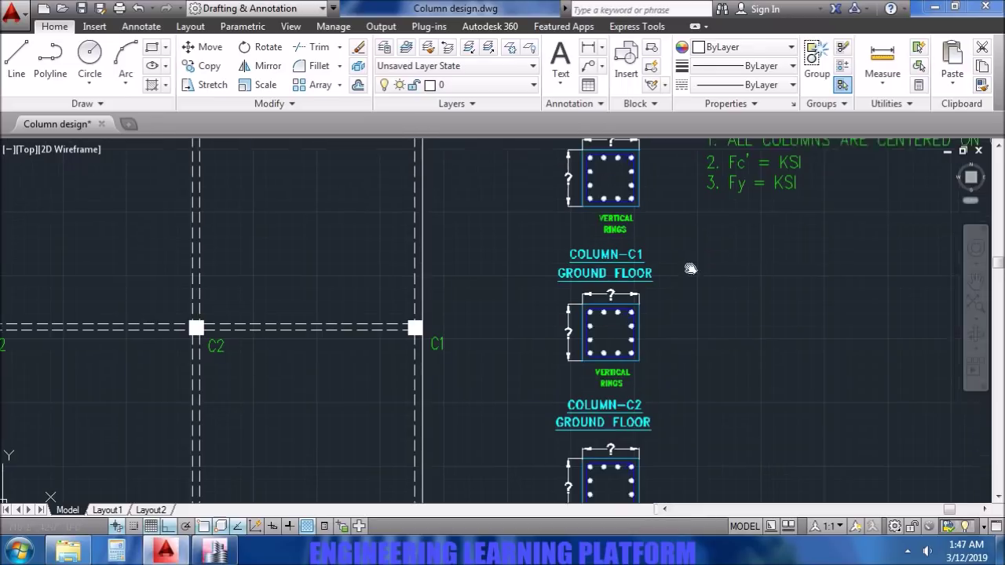
{"action": "scroll", "coordinate": [637, 267], "scroll_direction": "up", "scroll_amount": 4}
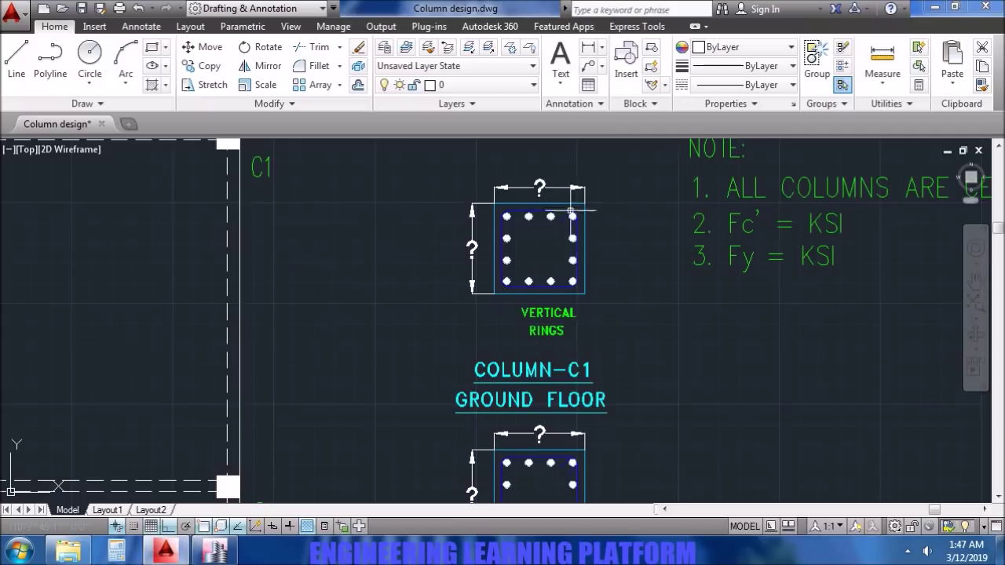
{"action": "left_click", "coordinate": [542, 187]}
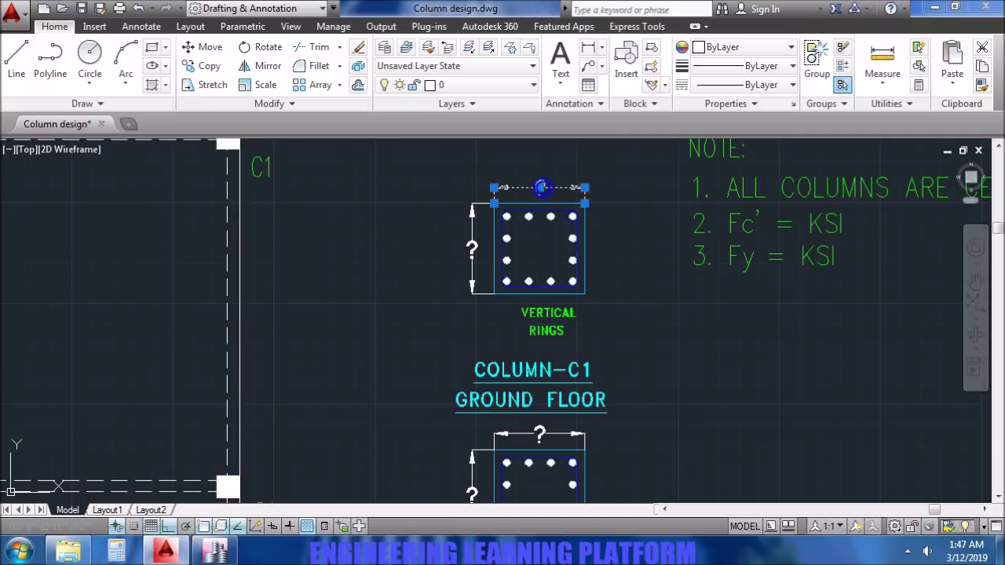
{"action": "left_click", "coordinate": [542, 187]}
{"action": "type", "text": "10"}
{"action": "left_click", "coordinate": [775, 292]}
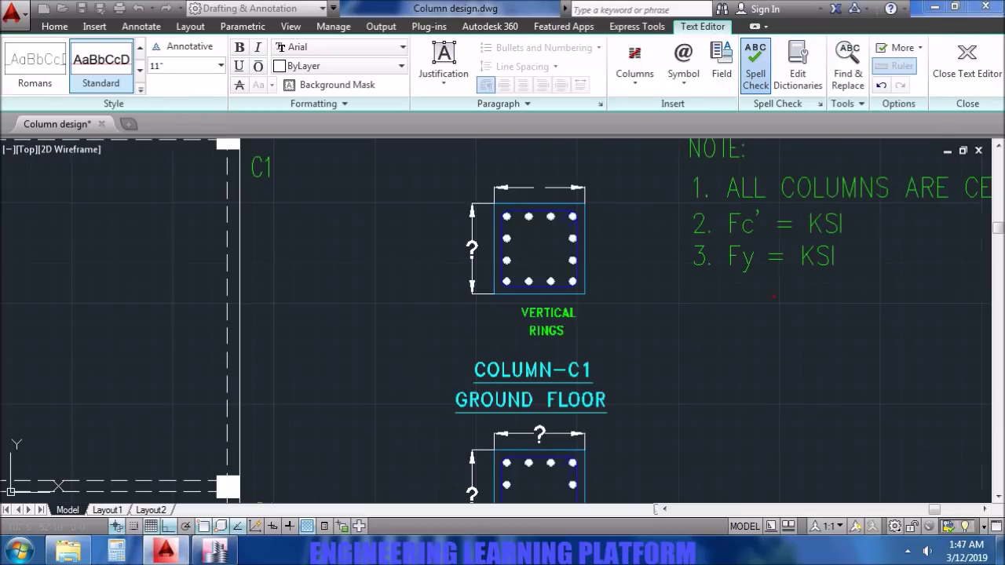
{"action": "double_click", "coordinate": [472, 251]}
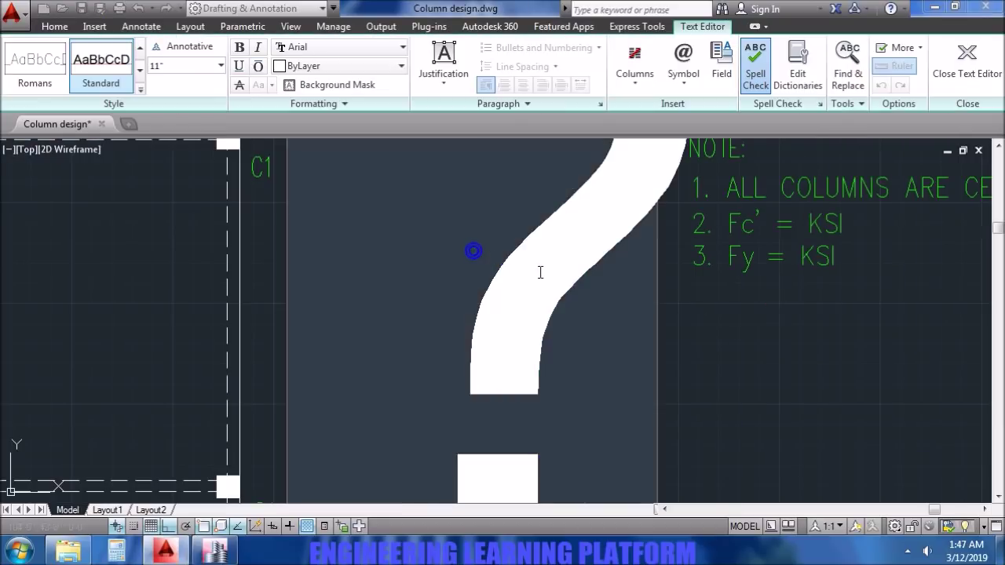
{"action": "type", "text": "18"}
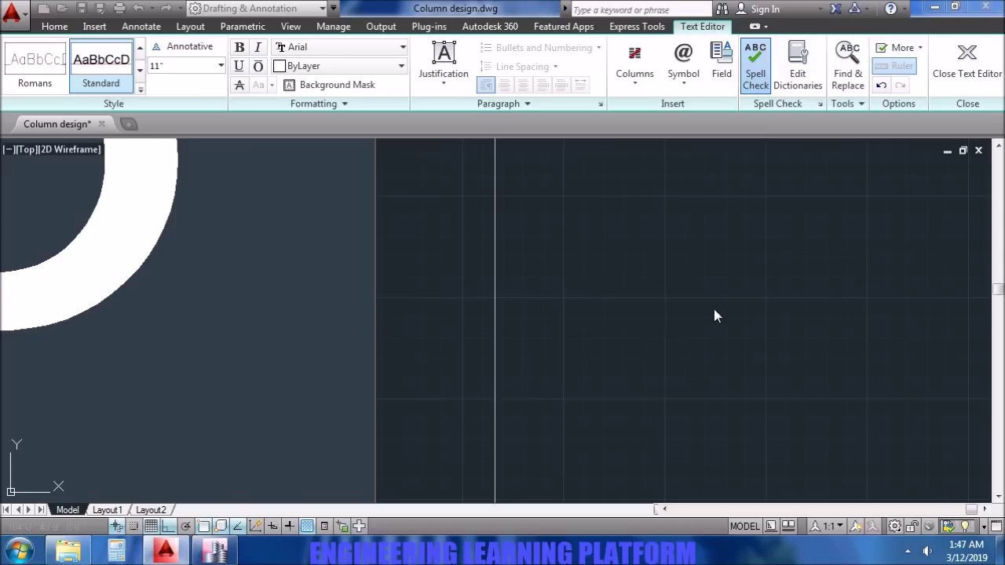
{"action": "left_click", "coordinate": [720, 312]}
Delete the "?" dimensions from the ground-floor Column-C2 section and the first-floor Column-C1 and Column-C2 sections.
{"action": "scroll", "coordinate": [660, 353], "scroll_direction": "down", "scroll_amount": 3}
{"action": "scroll", "coordinate": [666, 392], "scroll_direction": "up", "scroll_amount": 1}
{"action": "left_click", "coordinate": [585, 282]}
{"action": "left_click", "coordinate": [519, 341]}
{"action": "middle_click_drag", "start_coordinate": [499, 447], "coordinate": [478, 314]}
{"action": "left_click", "coordinate": [542, 299]}
{"action": "left_click", "coordinate": [502, 335]}
{"action": "middle_click_drag", "start_coordinate": [652, 410], "coordinate": [642, 299]}
{"action": "left_click", "coordinate": [503, 432]}
{"action": "left_click", "coordinate": [484, 351]}
{"action": "middle_click_drag", "start_coordinate": [550, 236], "coordinate": [545, 442]}
{"action": "middle_click_drag", "start_coordinate": [545, 259], "coordinate": [543, 413]}
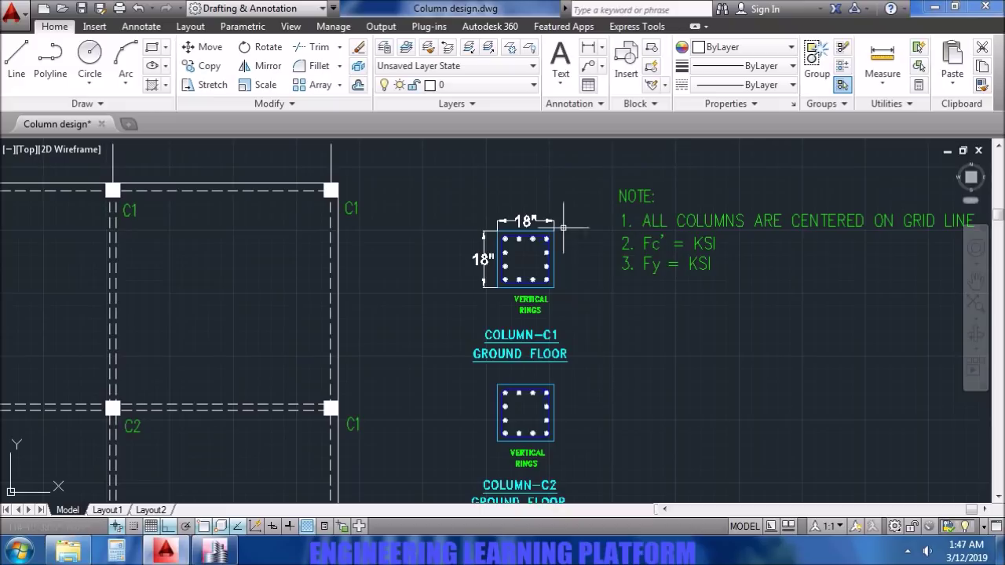
Copy the two 18" dimensions of ground-floor Column-C1 onto ground-floor Column-C2 and first-floor Column-C1 and Column-C2, using the section corner as base point.
{"action": "left_click", "coordinate": [487, 268]}
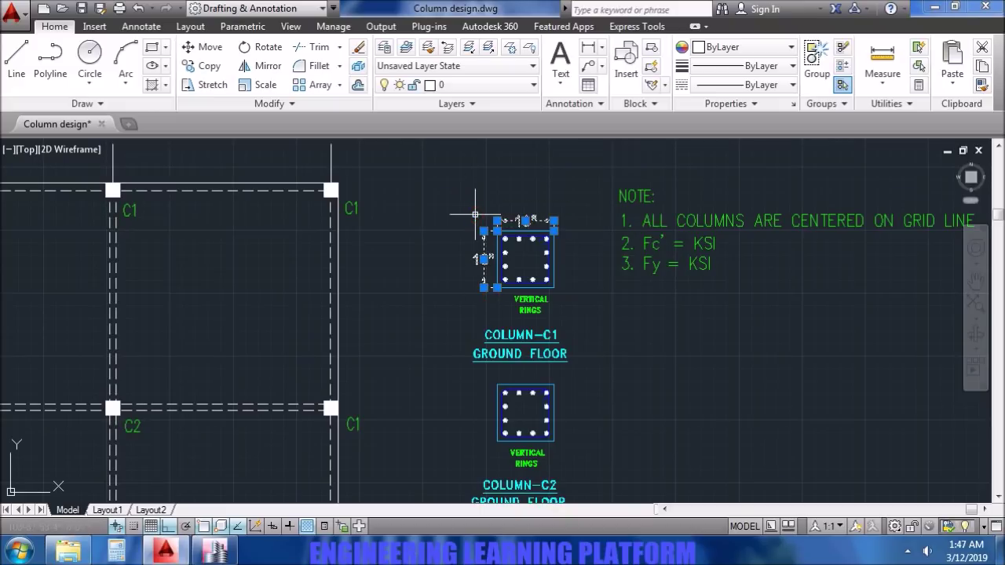
{"action": "key", "text": "m"}
{"action": "key", "text": "space"}
{"action": "middle_click_drag", "start_coordinate": [573, 218], "coordinate": [571, 202]}
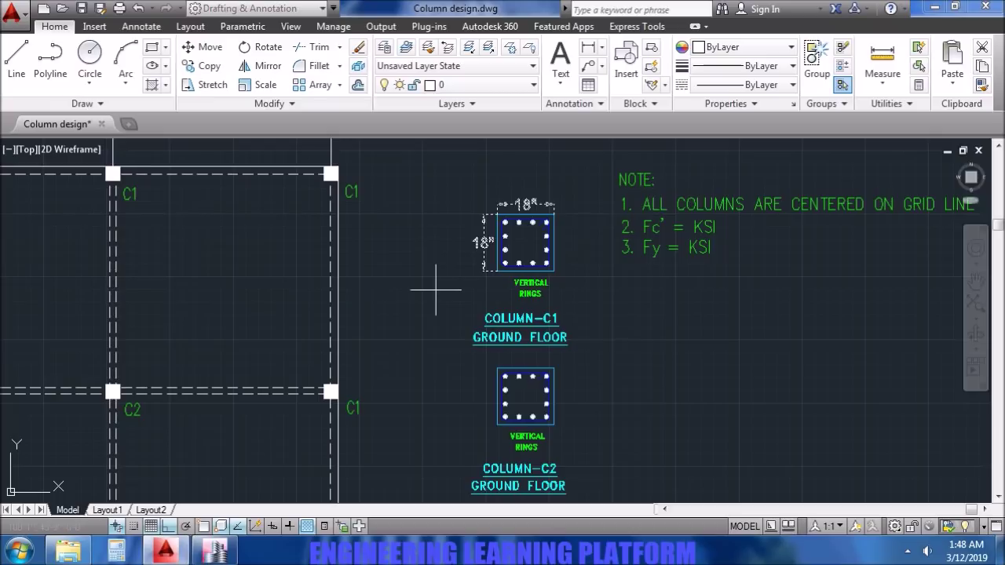
{"action": "left_click", "coordinate": [553, 213]}
{"action": "left_click", "coordinate": [553, 368]}
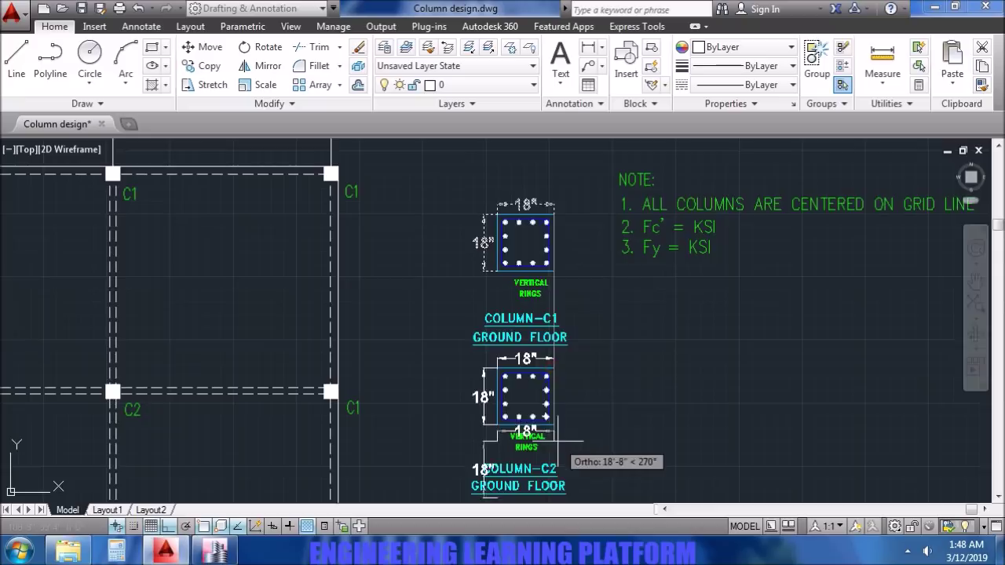
{"action": "middle_click_drag", "start_coordinate": [553, 502], "coordinate": [553, 346]}
{"action": "left_click", "coordinate": [554, 357]}
{"action": "scroll", "coordinate": [613, 331], "scroll_direction": "down", "scroll_amount": 2}
{"action": "scroll", "coordinate": [613, 331], "scroll_direction": "up", "scroll_amount": 2}
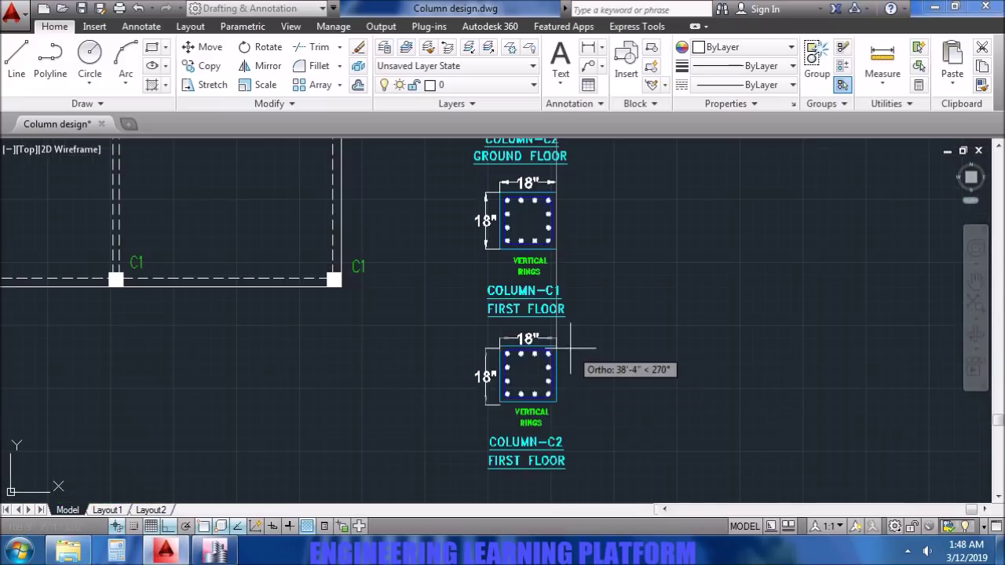
{"action": "scroll", "coordinate": [601, 353], "scroll_direction": "down", "scroll_amount": 2}
{"action": "scroll", "coordinate": [601, 270], "scroll_direction": "down", "scroll_amount": 1}
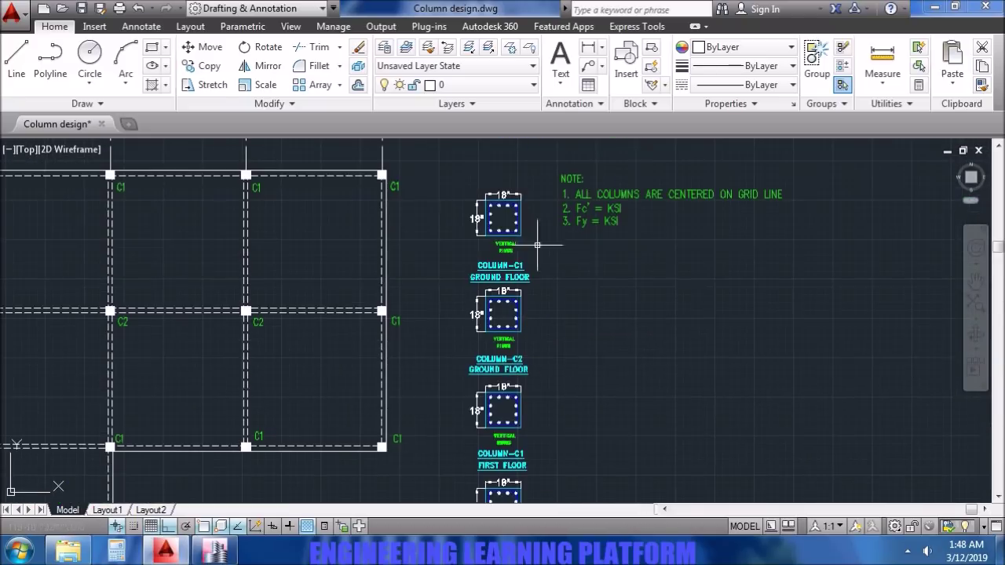
{"action": "scroll", "coordinate": [522, 219], "scroll_direction": "up", "scroll_amount": 2}
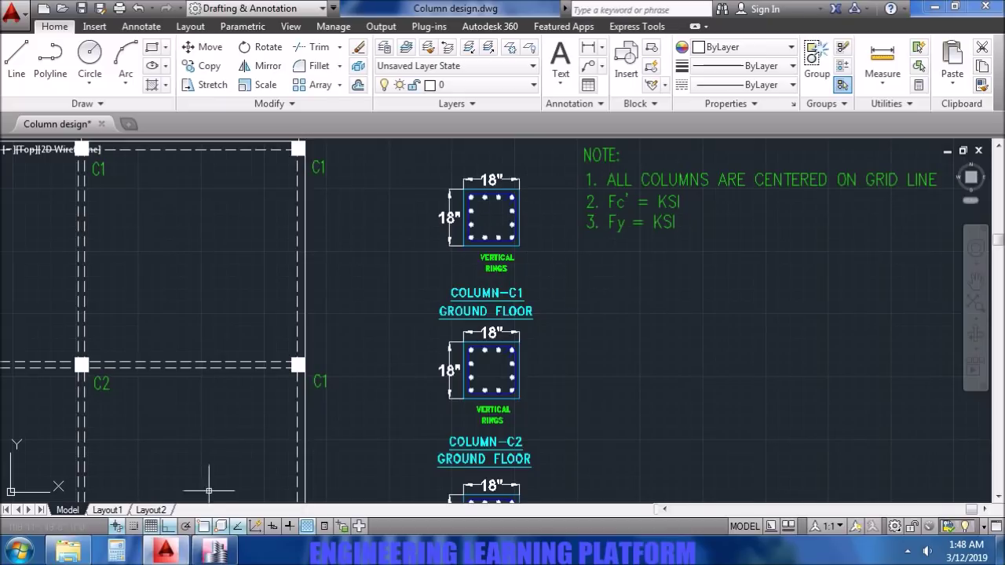
Check the column rebar percentages in ETABS, return to AutoCAD and change ground-floor Column-C1's vertical bar label to "12-#5 VERTICAL".
{"action": "left_click", "coordinate": [214, 549]}
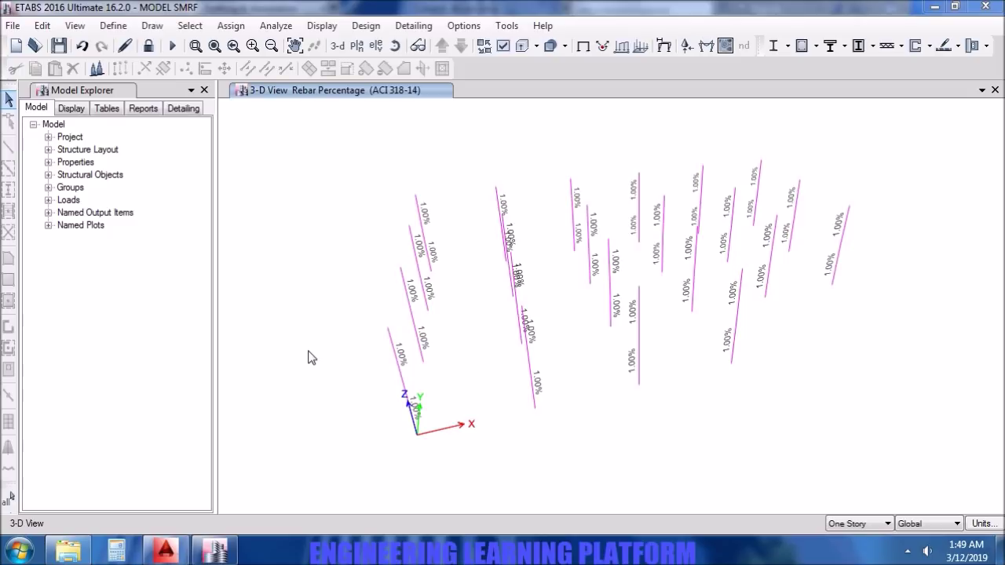
{"action": "left_click", "coordinate": [165, 549]}
{"action": "scroll", "coordinate": [512, 255], "scroll_direction": "up", "scroll_amount": 5}
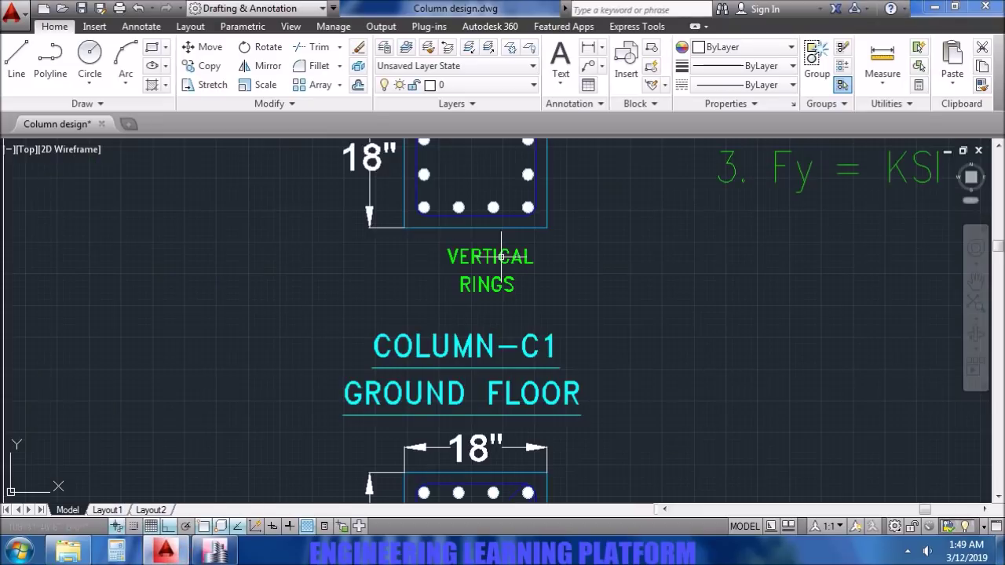
{"action": "double_click", "coordinate": [446, 259]}
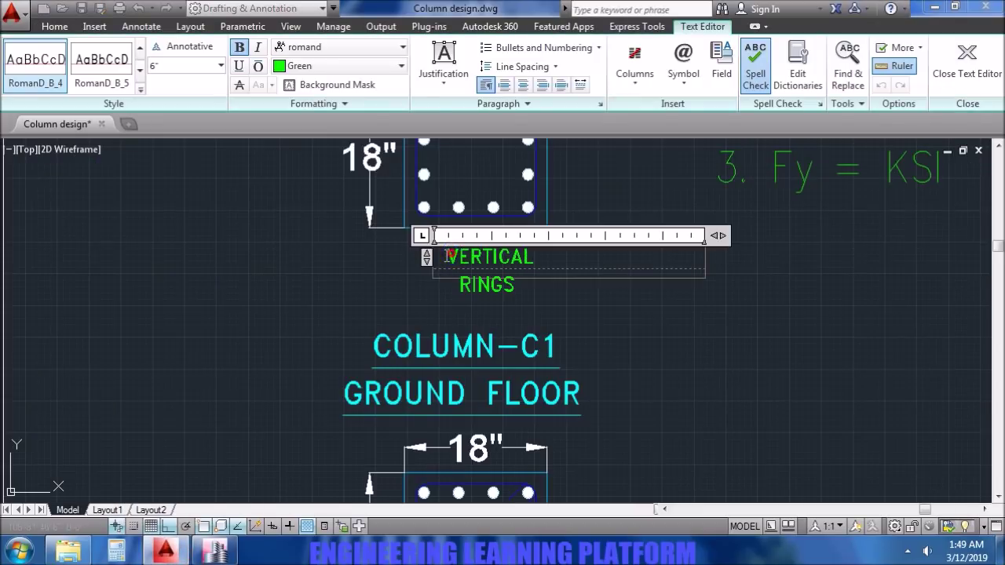
{"action": "type", "text": "12"}
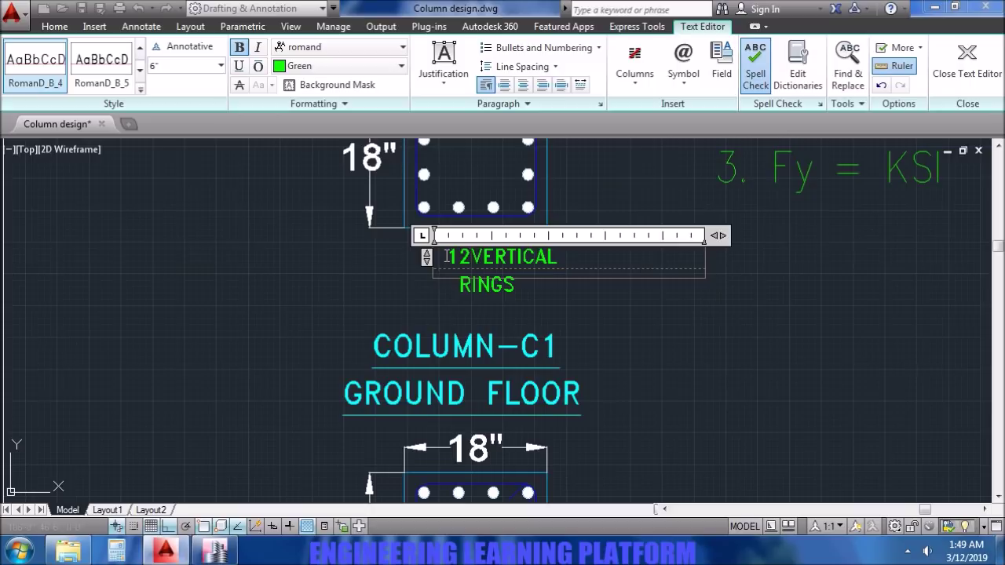
{"action": "type", "text": "-"}
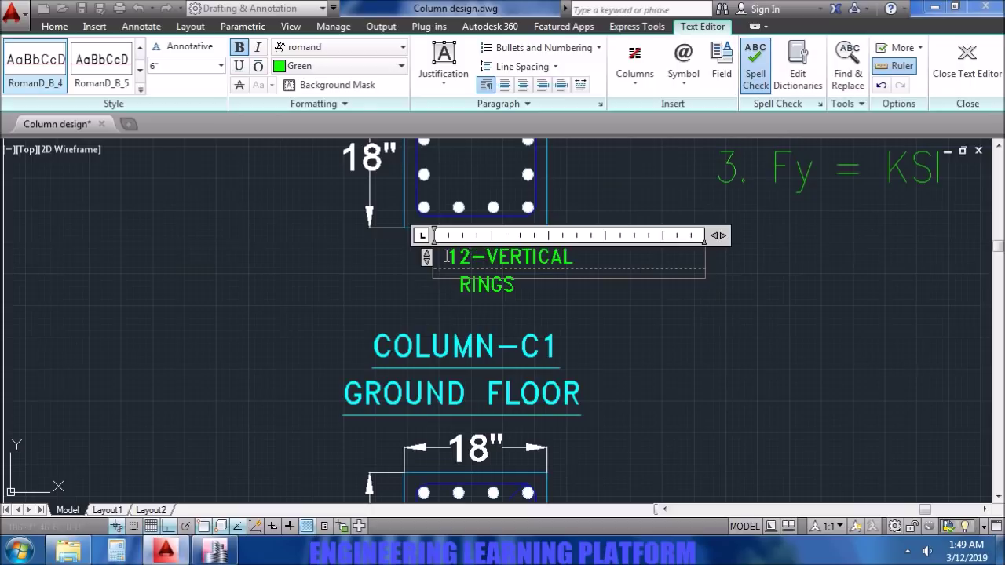
{"action": "type", "text": "#5"}
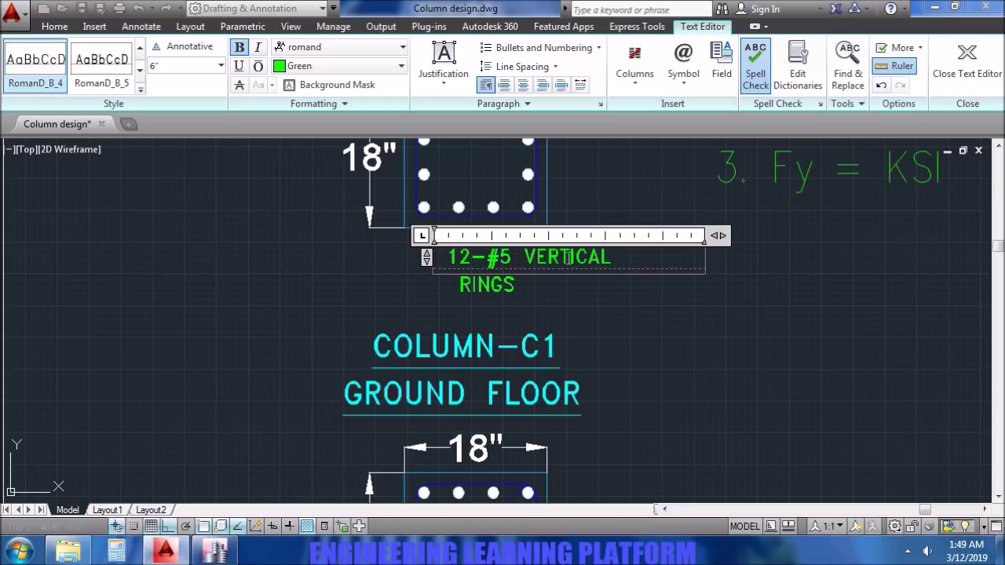
{"action": "left_click", "coordinate": [684, 351]}
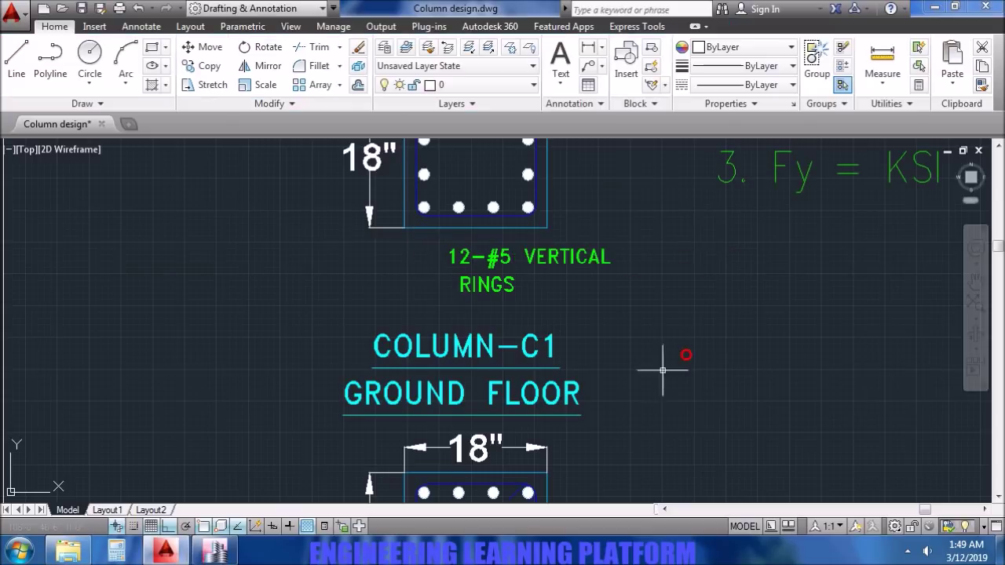
Delete the "VERTICAL" labels under ground-floor Column-C2 and first-floor Column-C1 and Column-C2.
{"action": "middle_click_drag", "start_coordinate": [644, 339], "coordinate": [636, 385]}
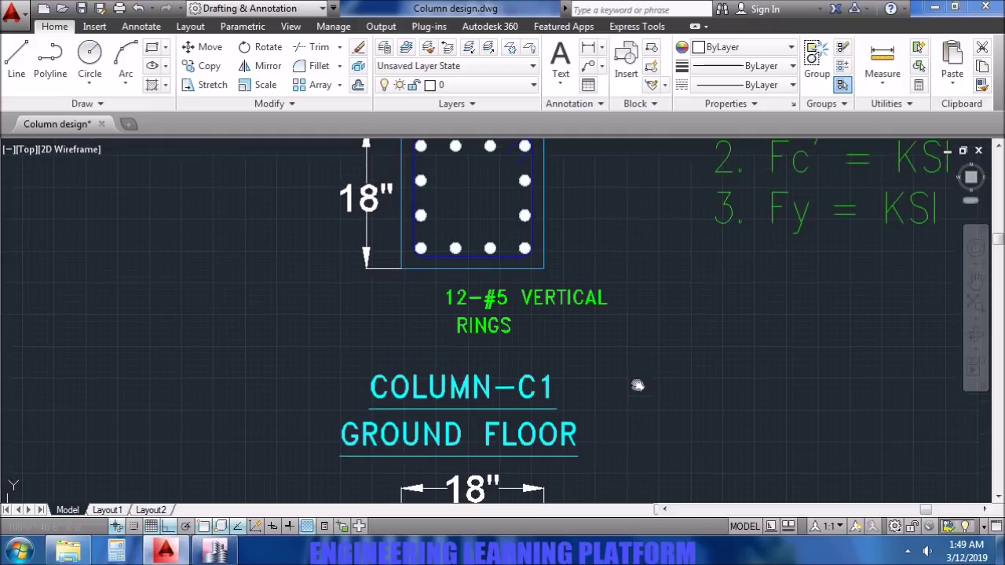
{"action": "scroll", "coordinate": [644, 337], "scroll_direction": "down", "scroll_amount": 2}
{"action": "middle_click_drag", "start_coordinate": [644, 336], "coordinate": [623, 342]}
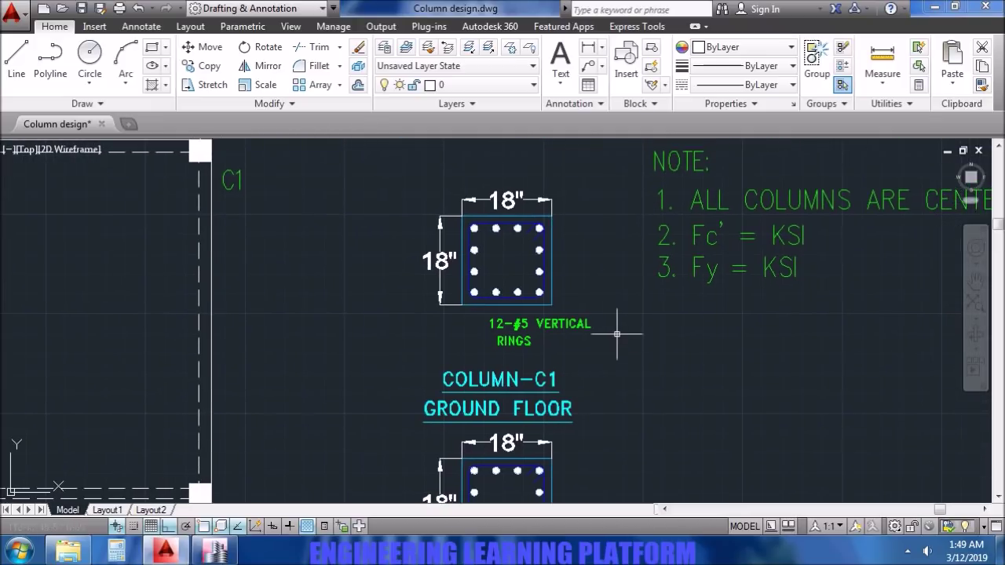
{"action": "middle_click_drag", "start_coordinate": [598, 400], "coordinate": [570, 313]}
{"action": "scroll", "coordinate": [569, 315], "scroll_direction": "down", "scroll_amount": 2}
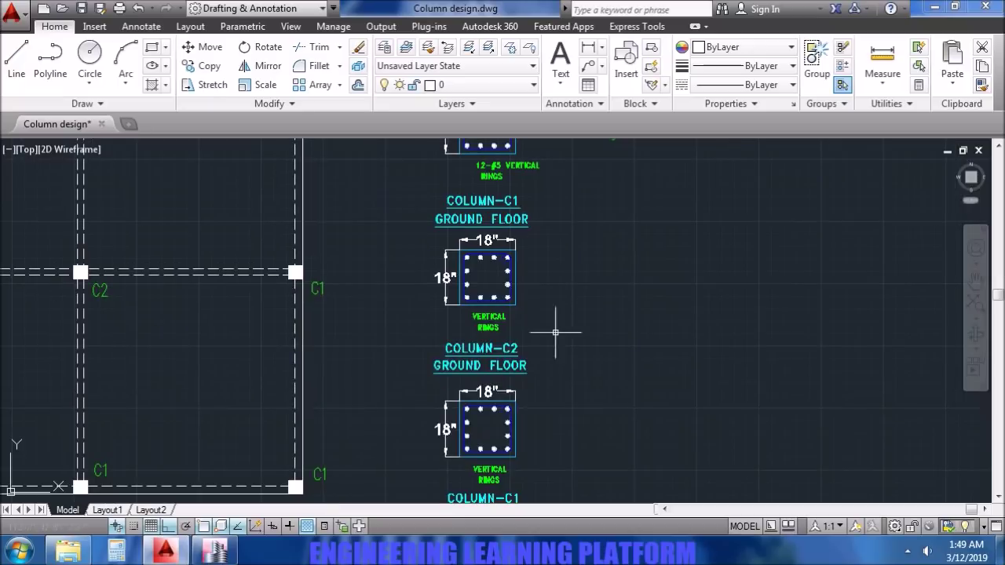
{"action": "left_click", "coordinate": [542, 320]}
{"action": "middle_click_drag", "start_coordinate": [599, 408], "coordinate": [578, 254]}
{"action": "left_click", "coordinate": [503, 322]}
{"action": "middle_click_drag", "start_coordinate": [599, 409], "coordinate": [599, 304]}
{"action": "left_click", "coordinate": [475, 371]}
Copy the "12-#5 VERTICAL" label of ground-floor Column-C1 under ground-floor Column-C2 and first-floor Column-C1 and Column-C2.
{"action": "middle_click_drag", "start_coordinate": [622, 383], "coordinate": [621, 422]}
{"action": "middle_click_drag", "start_coordinate": [556, 125], "coordinate": [557, 341]}
{"action": "left_click", "coordinate": [445, 174]}
{"action": "left_click", "coordinate": [430, 331]}
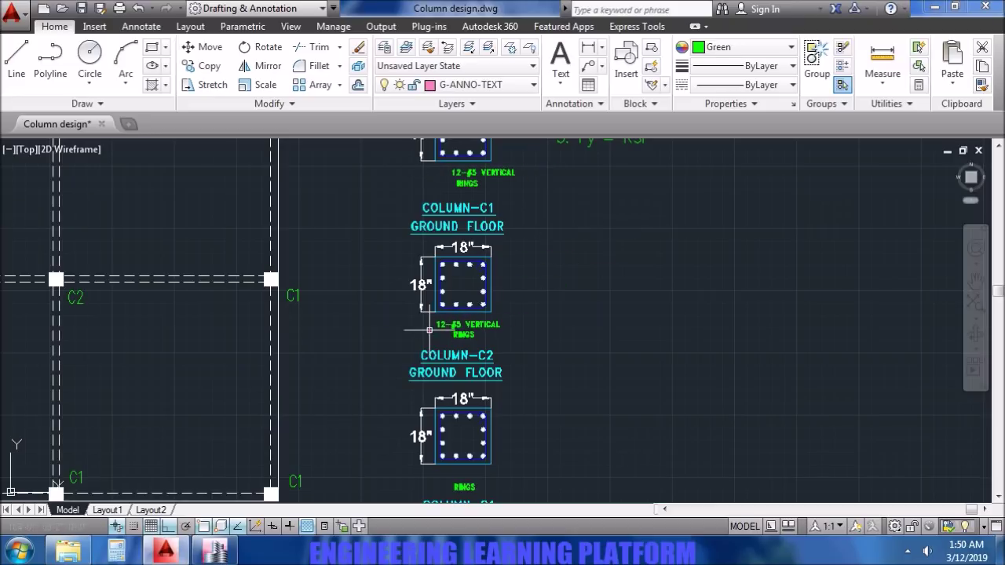
{"action": "left_click", "coordinate": [430, 483]}
{"action": "middle_click_drag", "start_coordinate": [559, 485], "coordinate": [548, 313]}
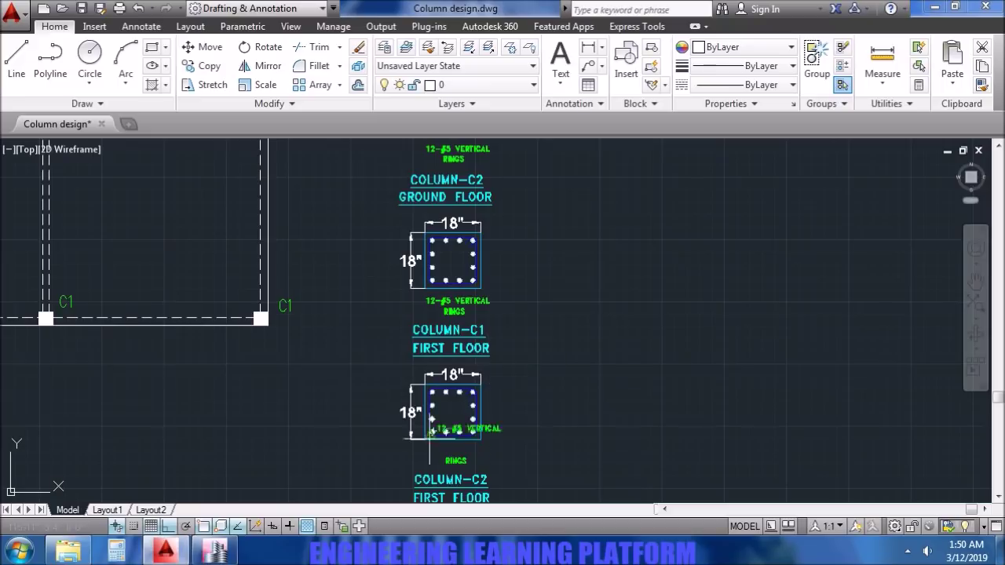
{"action": "left_click", "coordinate": [414, 458]}
Move ground-floor Column-C1's "12-#5 VERTICAL" label so it is centred under the section above "RINGS".
{"action": "middle_click_drag", "start_coordinate": [576, 276], "coordinate": [567, 471]}
{"action": "middle_click_drag", "start_coordinate": [510, 261], "coordinate": [503, 370]}
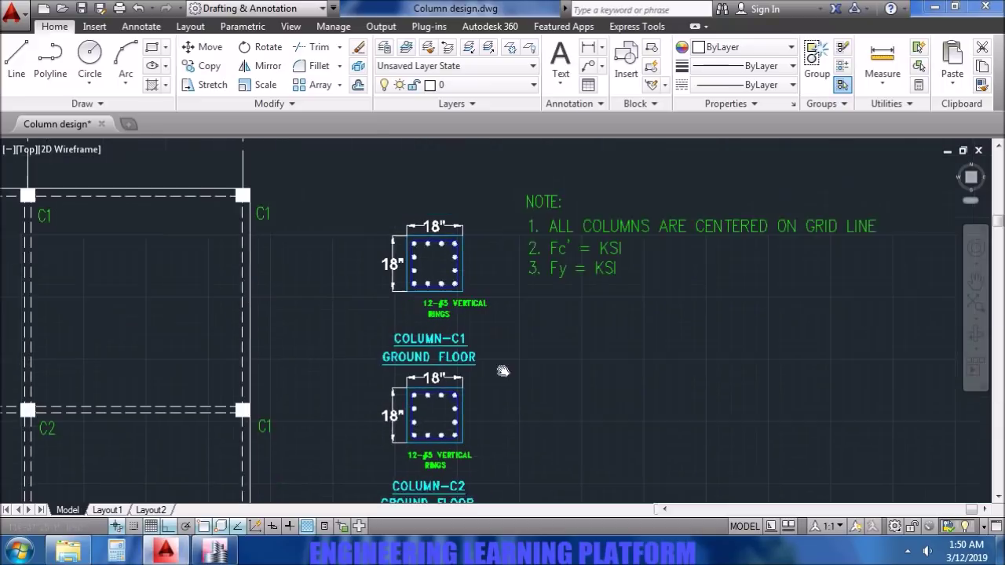
{"action": "scroll", "coordinate": [458, 278], "scroll_direction": "up", "scroll_amount": 4}
{"action": "left_click", "coordinate": [475, 334]}
{"action": "left_click_drag", "start_coordinate": [436, 336], "coordinate": [434, 342]}
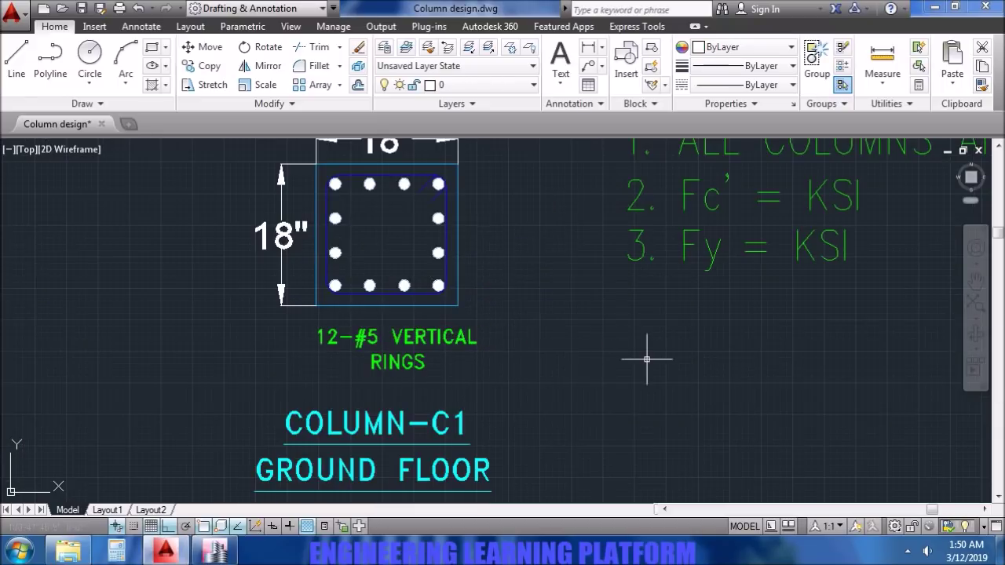
{"action": "scroll", "coordinate": [646, 363], "scroll_direction": "down", "scroll_amount": 2}
{"action": "middle_click_drag", "start_coordinate": [646, 382], "coordinate": [633, 322]}
Switch to ETABS and examine the columns' Shear Reinforcing design output in the 3-D view.
{"action": "left_click", "coordinate": [214, 550]}
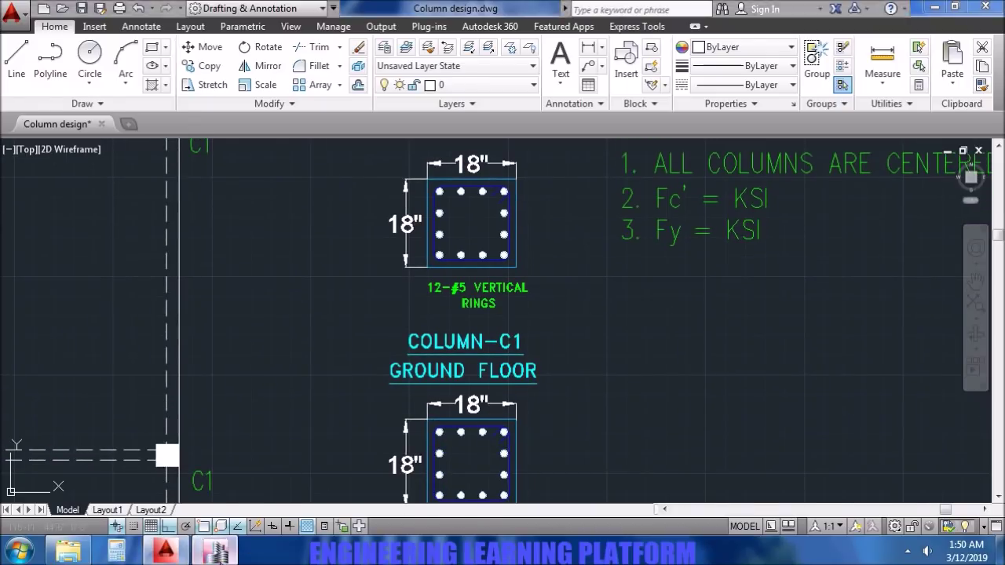
{"action": "middle_click_drag", "start_coordinate": [613, 415], "coordinate": [655, 411]}
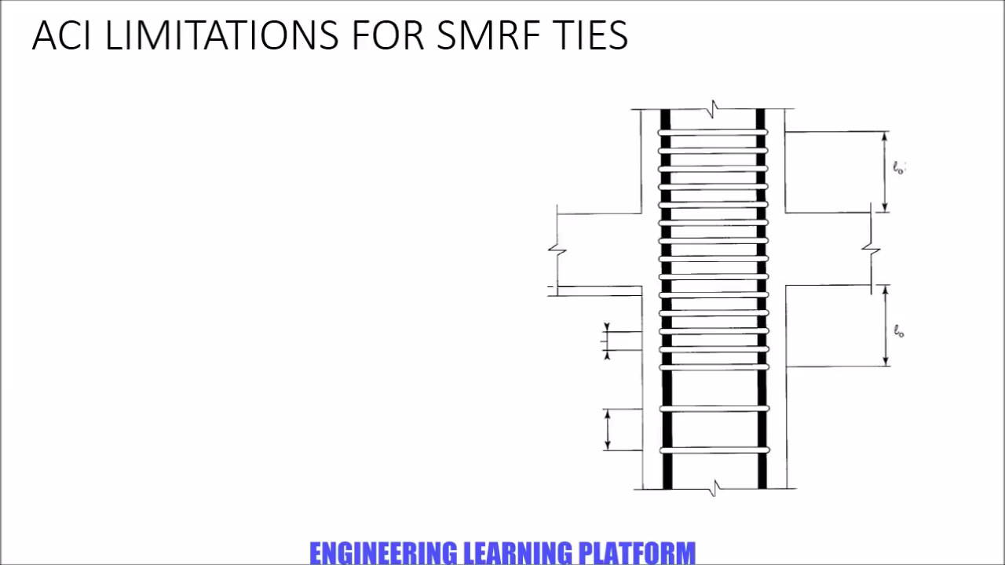
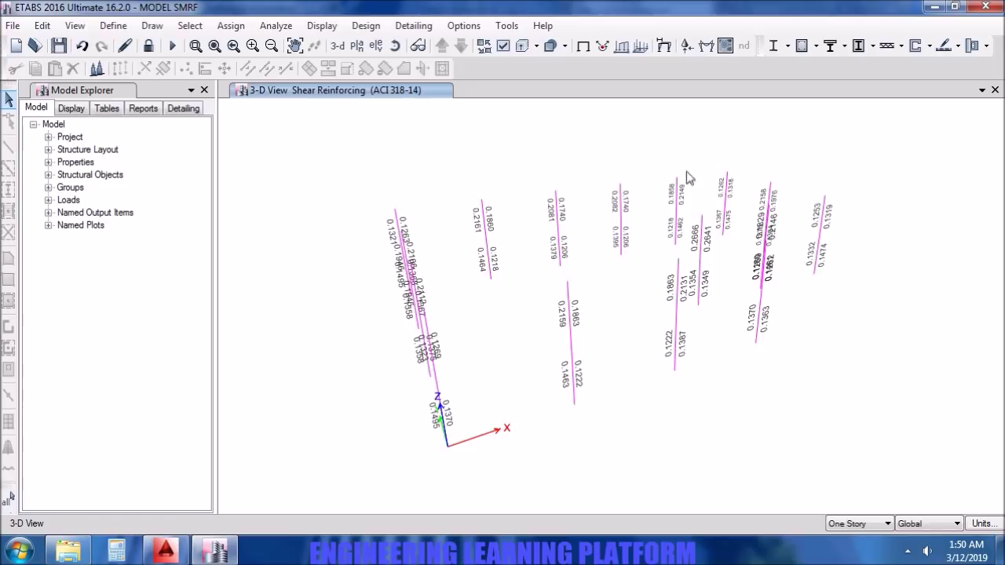
{"action": "mouse_move", "coordinate": [778, 404]}
{"action": "middle_mouse_down", "text": "shift"}
{"action": "mouse_move", "coordinate": [700, 406]}
{"action": "mouse_move", "coordinate": [619, 372]}
{"action": "mouse_move", "coordinate": [626, 395]}
{"action": "mouse_move", "coordinate": [671, 407]}
{"action": "middle_mouse_up", "text": "shift"}
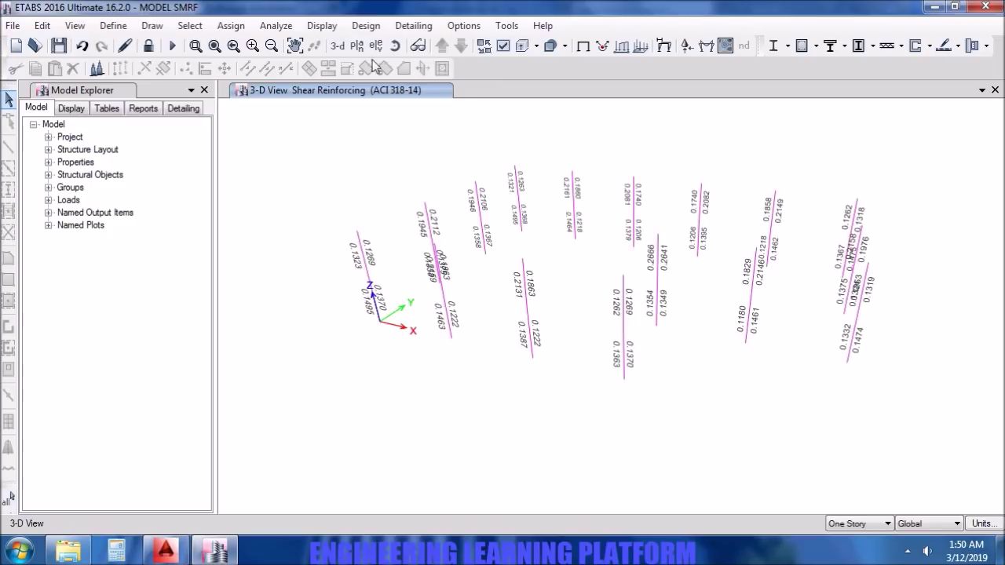
Clear the Story Drifts table selection and show the Concrete Column Shear Envelope table from the concrete design results.
{"action": "left_click", "coordinate": [316, 26]}
{"action": "left_click", "coordinate": [377, 409]}
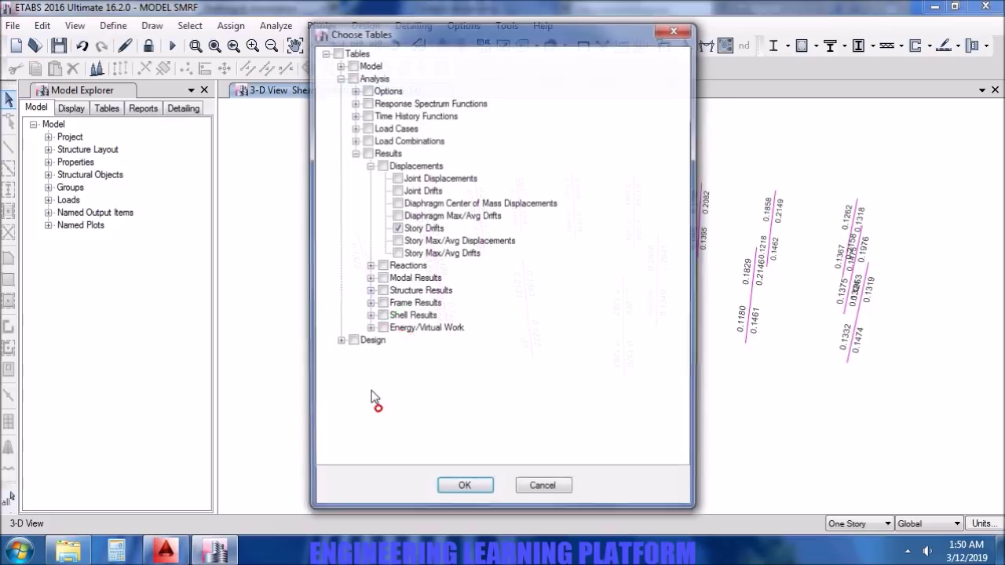
{"action": "left_click", "coordinate": [354, 154]}
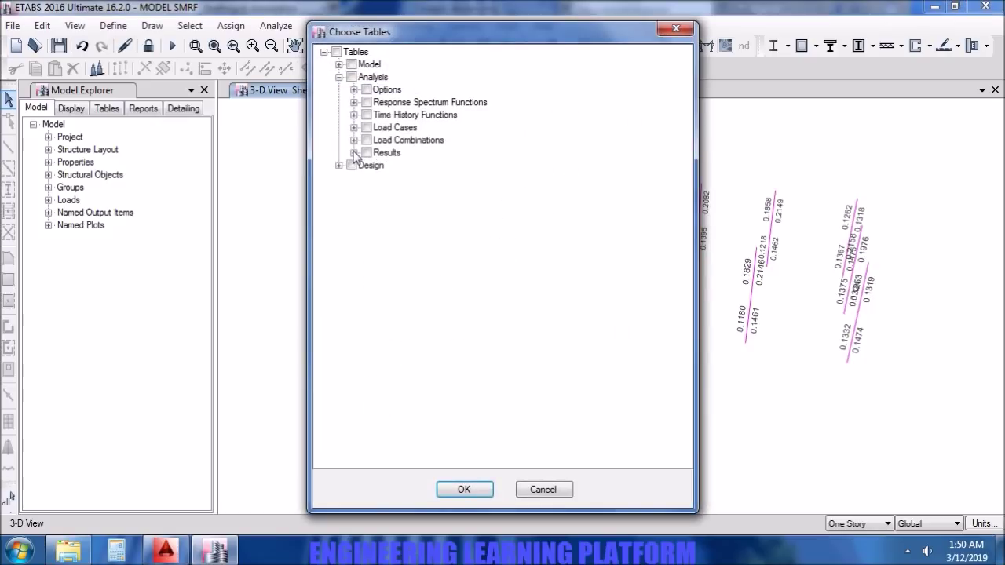
{"action": "left_click", "coordinate": [354, 153]}
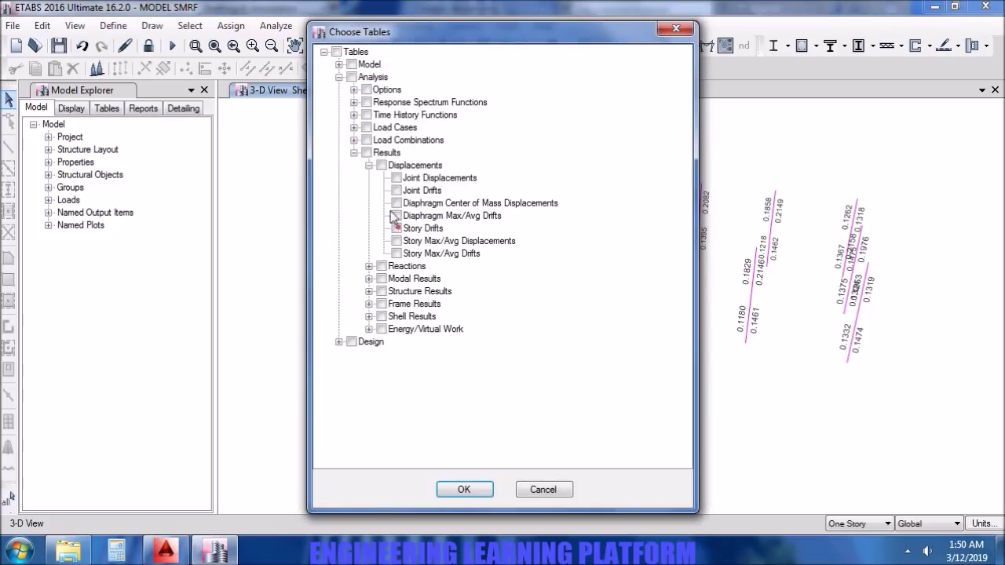
{"action": "left_click", "coordinate": [339, 78]}
{"action": "left_click", "coordinate": [339, 91]}
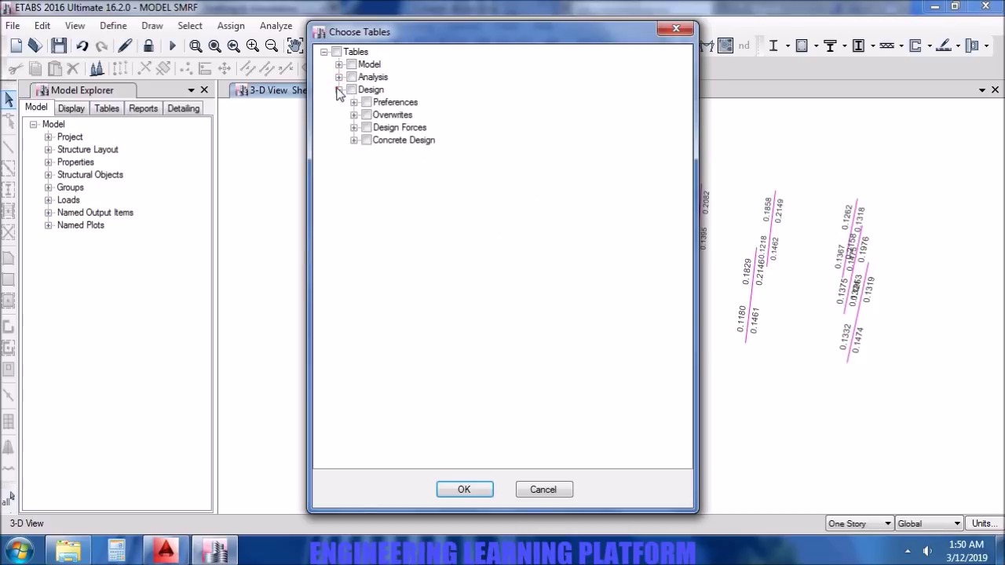
{"action": "left_click", "coordinate": [354, 140]}
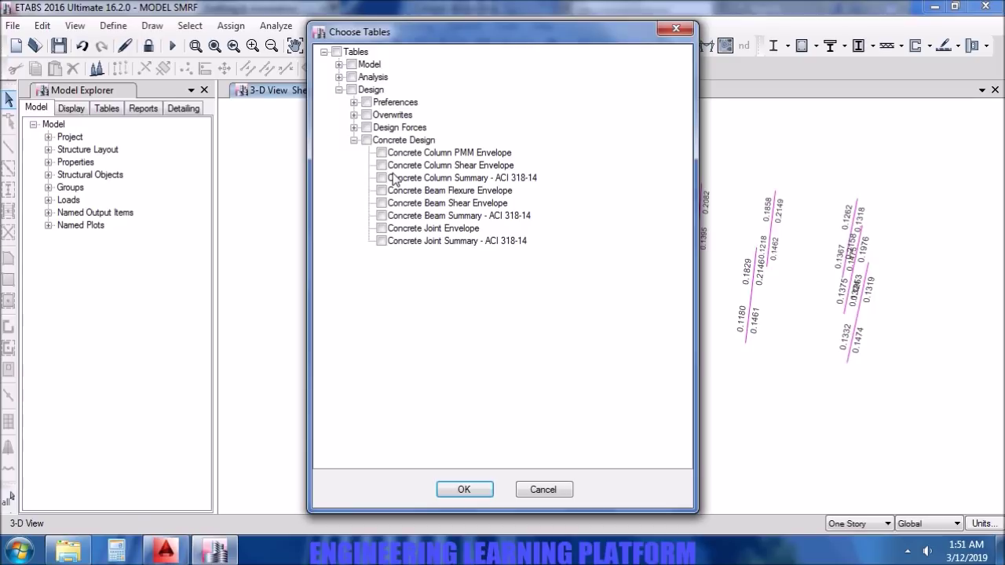
{"action": "left_click", "coordinate": [465, 490]}
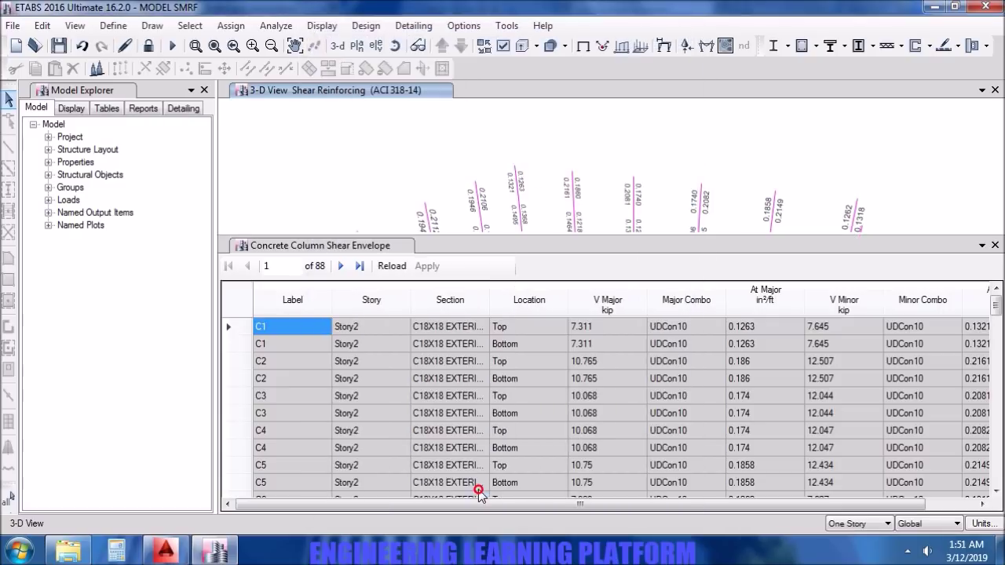
Filter the shear envelope table's Section column to C18X18 EXTERIOR.
{"action": "mouse_move", "coordinate": [886, 503]}
{"action": "left_mouse_down"}
{"action": "mouse_move", "coordinate": [941, 503]}
{"action": "mouse_move", "coordinate": [876, 503]}
{"action": "left_mouse_up"}
{"action": "left_click", "coordinate": [429, 307]}
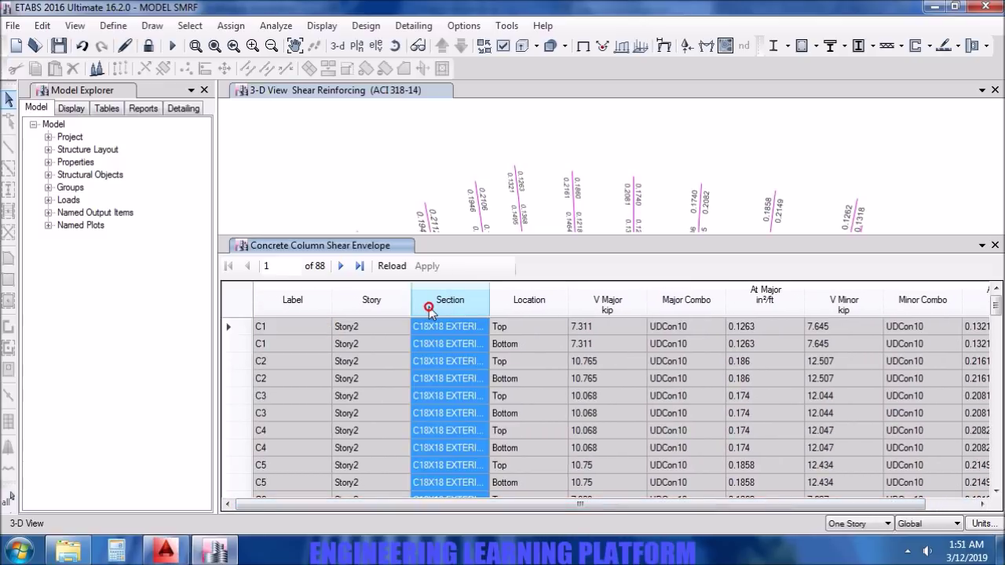
{"action": "right_click", "coordinate": [428, 308]}
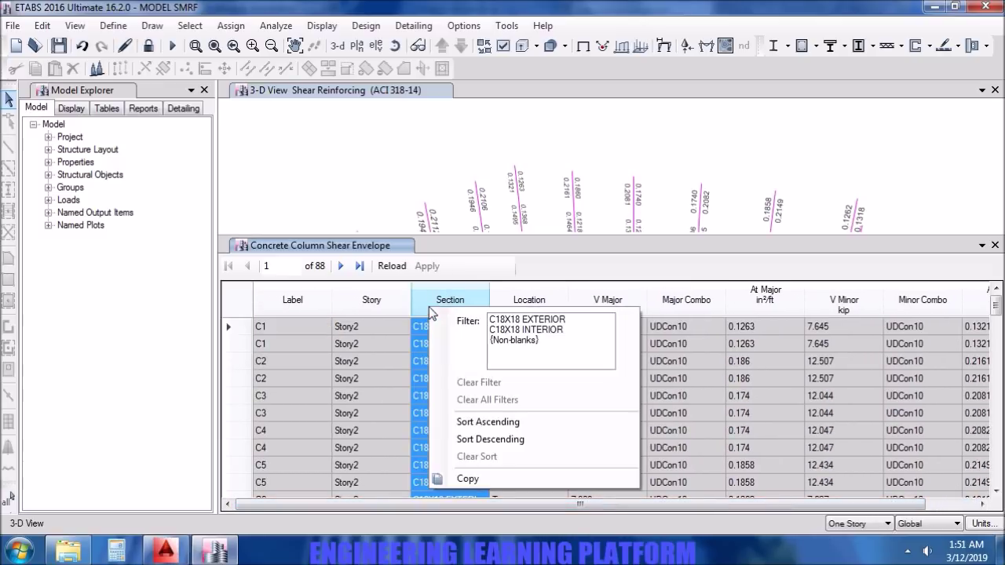
{"action": "left_click", "coordinate": [543, 320]}
{"action": "left_click", "coordinate": [693, 341]}
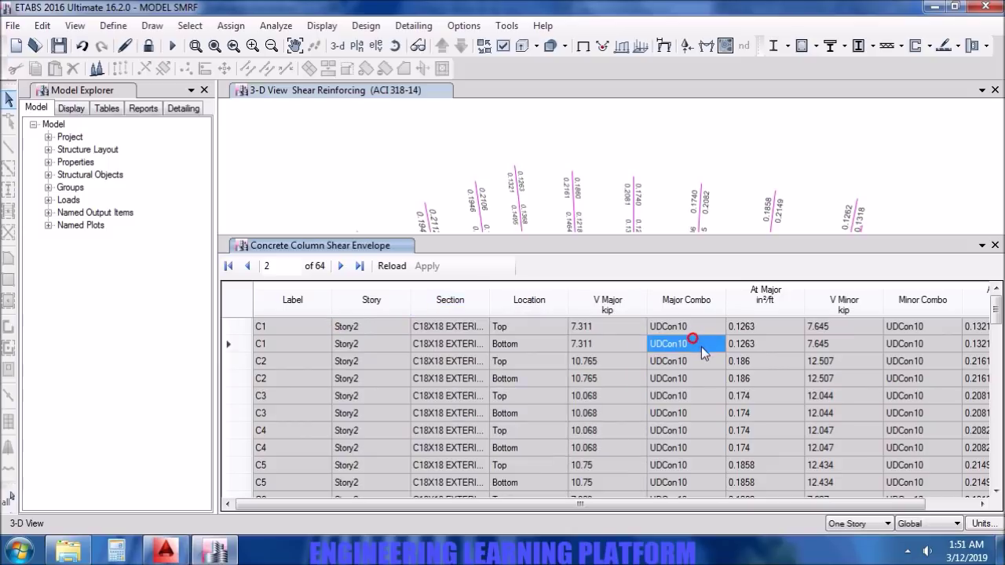
Sort the filtered shear envelope table by At Minor in descending order and review its uppermost rows.
{"action": "left_click", "coordinate": [444, 308]}
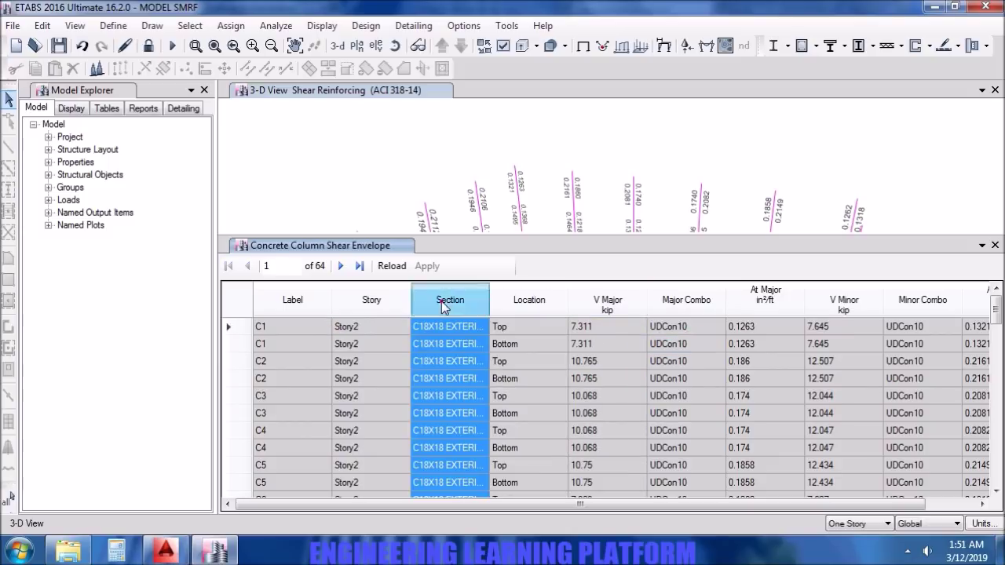
{"action": "left_click_drag", "start_coordinate": [598, 503], "coordinate": [649, 503]}
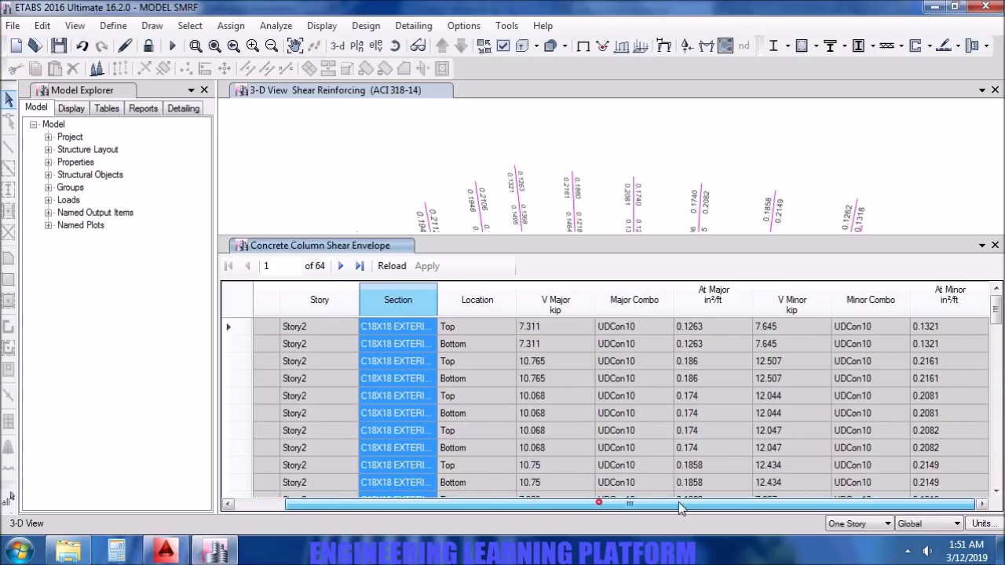
{"action": "left_click", "coordinate": [948, 297]}
{"action": "right_click", "coordinate": [949, 299]}
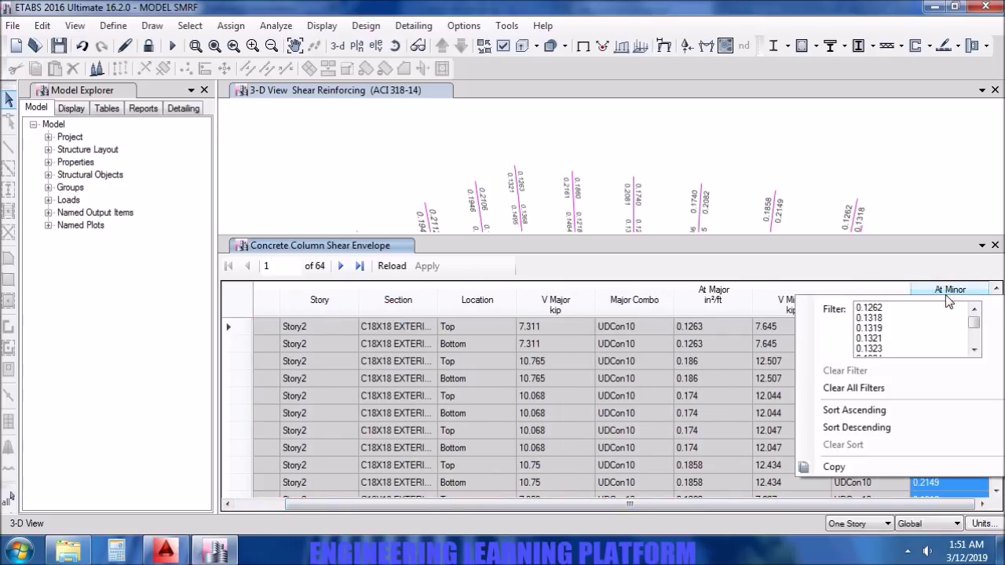
{"action": "left_click", "coordinate": [879, 428]}
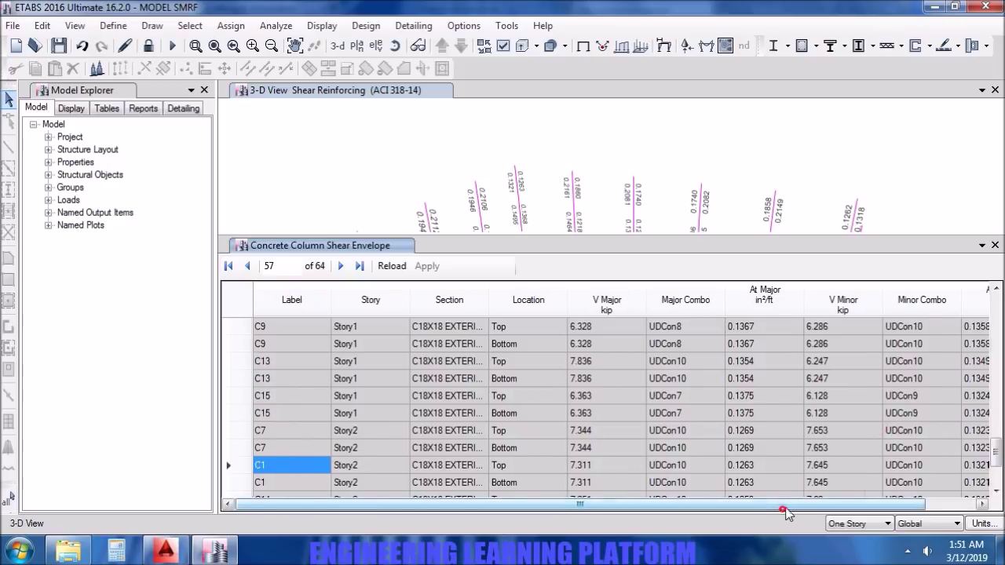
{"action": "left_click_drag", "start_coordinate": [783, 509], "coordinate": [833, 508]}
{"action": "left_click_drag", "start_coordinate": [996, 458], "coordinate": [996, 320]}
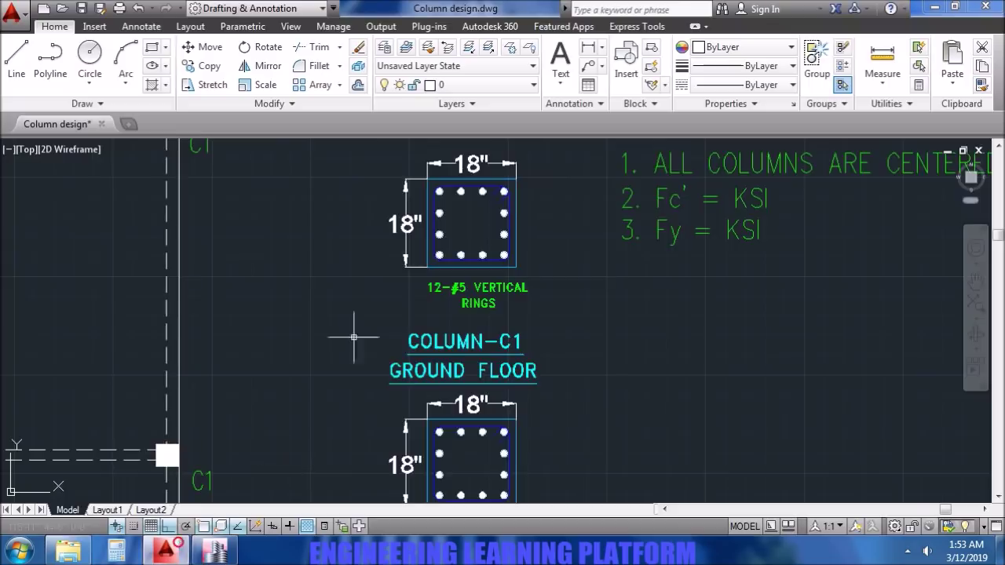
Copy the outer tie with its hooks from the ground-floor C1 section into the empty space beside the section.
{"action": "scroll", "coordinate": [506, 262], "scroll_direction": "up", "scroll_amount": 3}
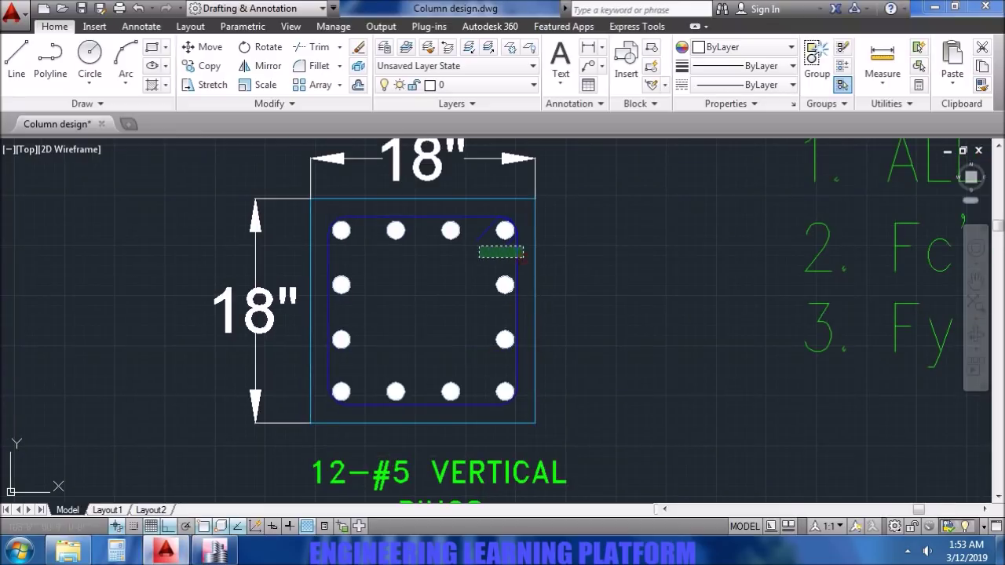
{"action": "left_click", "coordinate": [522, 257]}
{"action": "scroll", "coordinate": [472, 223], "scroll_direction": "up", "scroll_amount": 3}
{"action": "scroll", "coordinate": [477, 239], "scroll_direction": "down", "scroll_amount": 1}
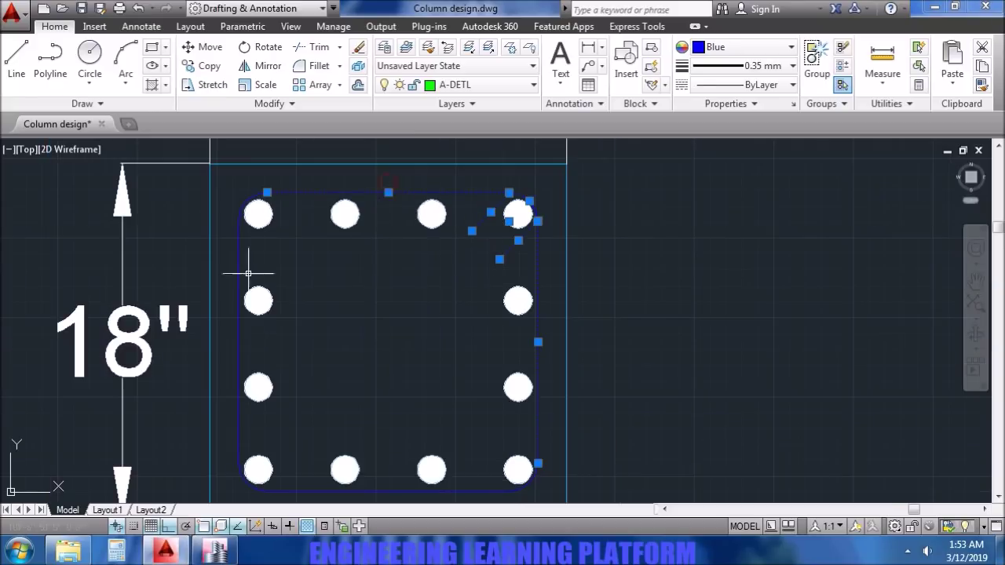
{"action": "middle_click_drag", "start_coordinate": [304, 487], "coordinate": [295, 381]}
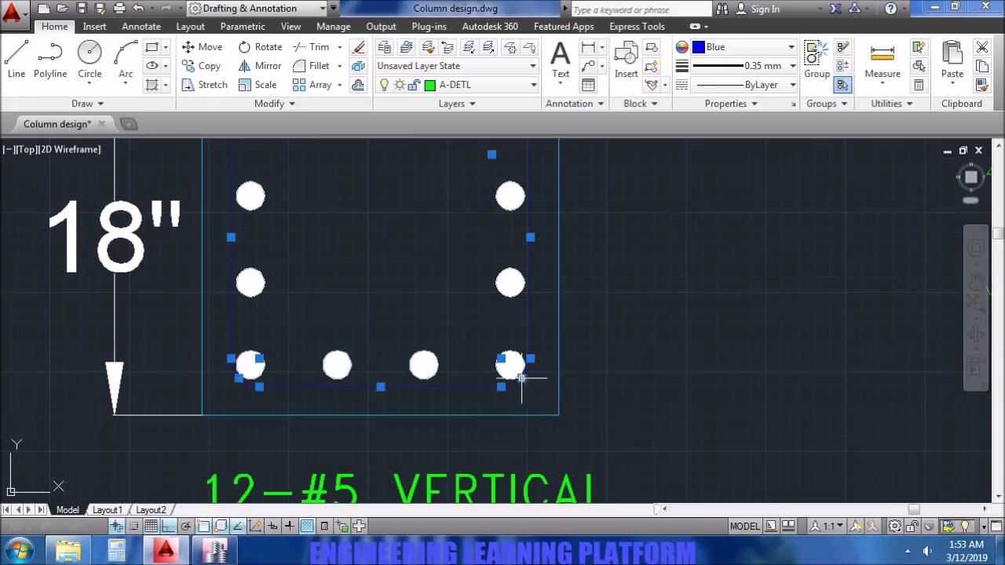
{"action": "key", "text": "Escape"}
{"action": "scroll", "coordinate": [628, 416], "scroll_direction": "down", "scroll_amount": 2}
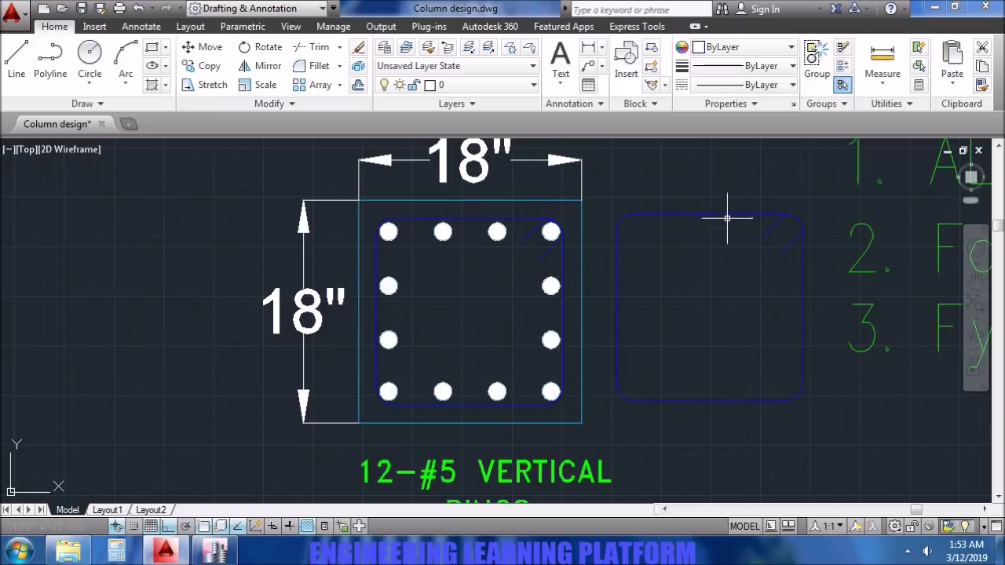
Move the hooked right half of the copied tie into the ground-floor C1 section, around the third bars of the upper and lower rows.
{"action": "left_click", "coordinate": [801, 306]}
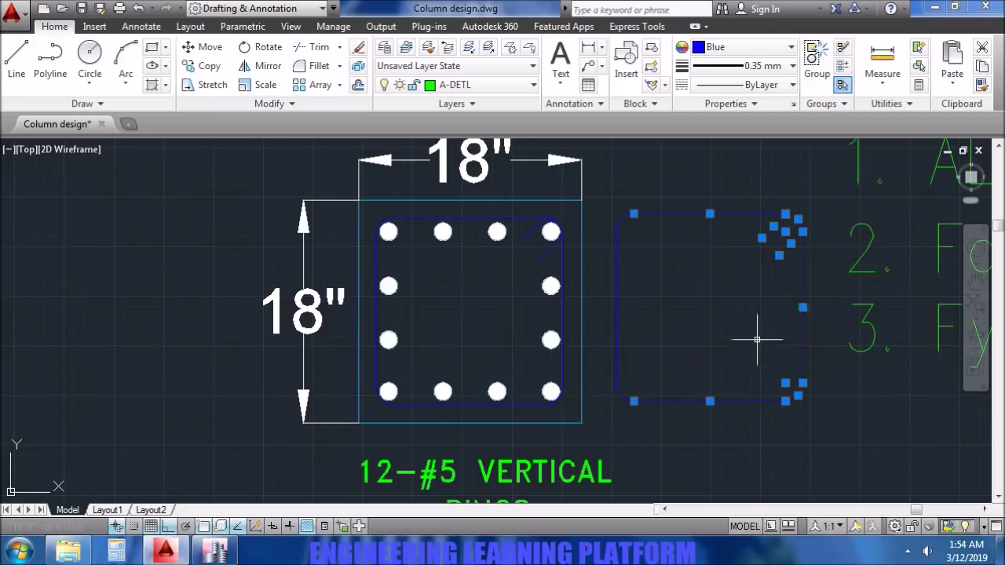
{"action": "left_click", "coordinate": [804, 312]}
{"action": "left_click_drag", "start_coordinate": [804, 330], "coordinate": [515, 341]}
Shorten the upper and lower horizontal legs of the moved tie half so they stay within the outer tie.
{"action": "left_click", "coordinate": [363, 213]}
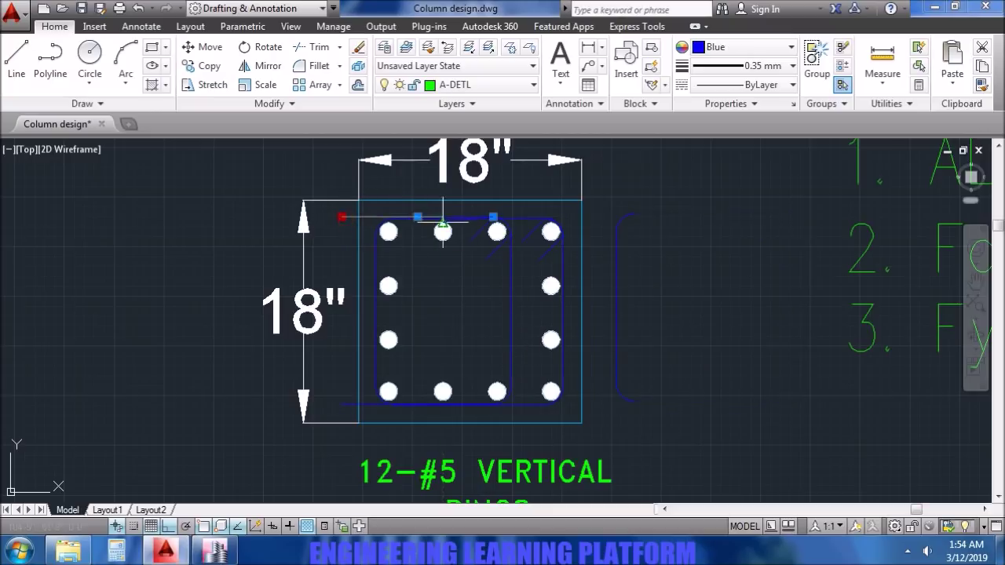
{"action": "scroll", "coordinate": [452, 220], "scroll_direction": "up", "scroll_amount": 4}
{"action": "key", "text": "Escape"}
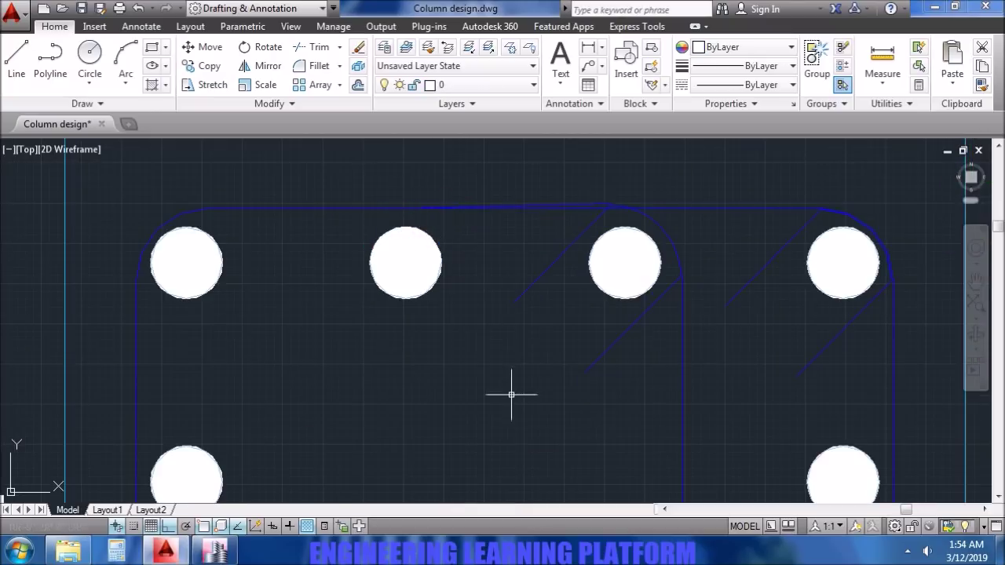
{"action": "scroll", "coordinate": [511, 395], "scroll_direction": "down", "scroll_amount": 6}
{"action": "scroll", "coordinate": [336, 356], "scroll_direction": "up", "scroll_amount": 6}
{"action": "left_click", "coordinate": [335, 357]}
{"action": "left_click", "coordinate": [303, 355]}
{"action": "left_click", "coordinate": [610, 354]}
{"action": "left_click", "coordinate": [610, 354]}
{"action": "key", "text": "Escape"}
Move the copied tie's left half around the second bars and stretch its lower arc to meet the outer tie's bottom line.
{"action": "scroll", "coordinate": [825, 412], "scroll_direction": "down", "scroll_amount": 4}
{"action": "left_click_drag", "start_coordinate": [862, 406], "coordinate": [796, 196]}
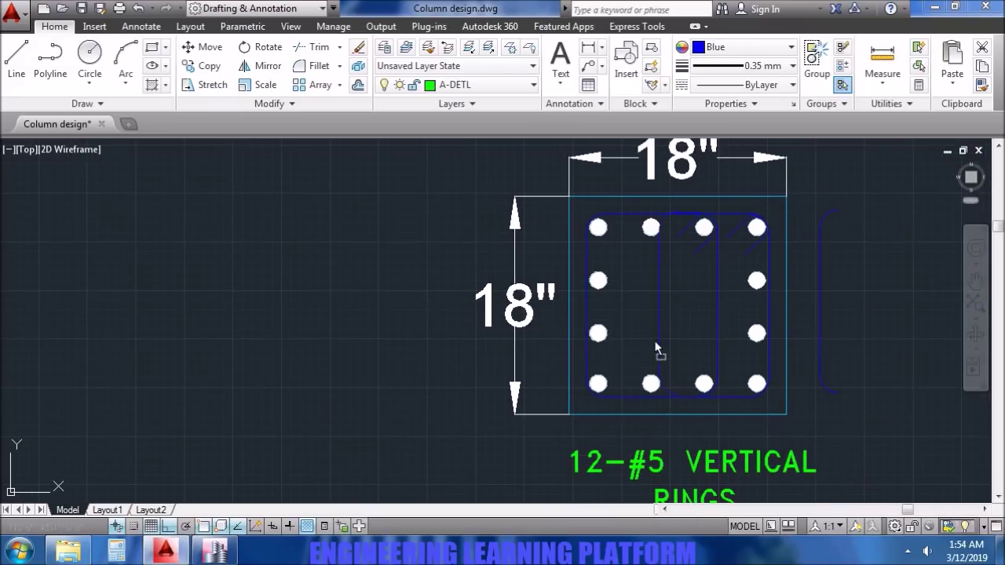
{"action": "key", "text": "Escape"}
{"action": "scroll", "coordinate": [651, 415], "scroll_direction": "up", "scroll_amount": 5}
{"action": "left_click", "coordinate": [696, 348]}
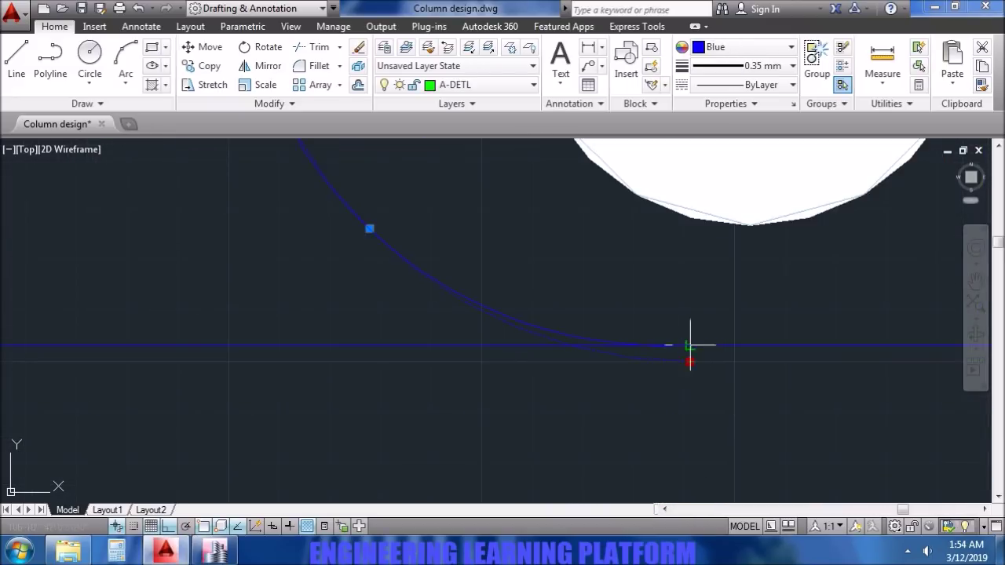
{"action": "scroll", "coordinate": [696, 348], "scroll_direction": "down", "scroll_amount": 4}
{"action": "key", "text": "Escape"}
{"action": "scroll", "coordinate": [608, 314], "scroll_direction": "down", "scroll_amount": 5}
{"action": "scroll", "coordinate": [596, 366], "scroll_direction": "up", "scroll_amount": 4}
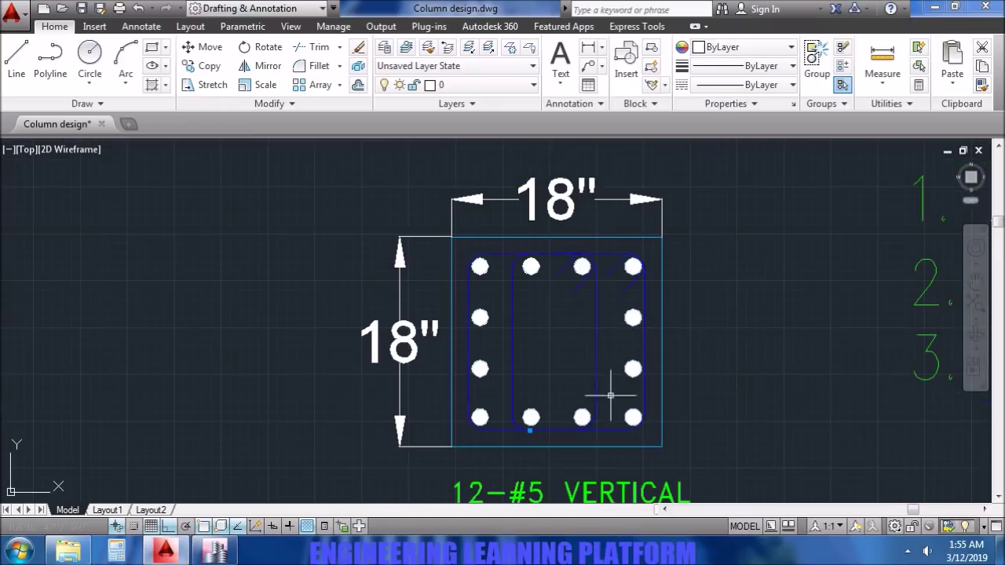
Stretch the inner tie's lower-right arc and upper segment ends so they meet the outer tie's lines.
{"action": "scroll", "coordinate": [611, 396], "scroll_direction": "up", "scroll_amount": 2}
{"action": "left_click", "coordinate": [506, 355]}
{"action": "scroll", "coordinate": [585, 431], "scroll_direction": "up", "scroll_amount": 4}
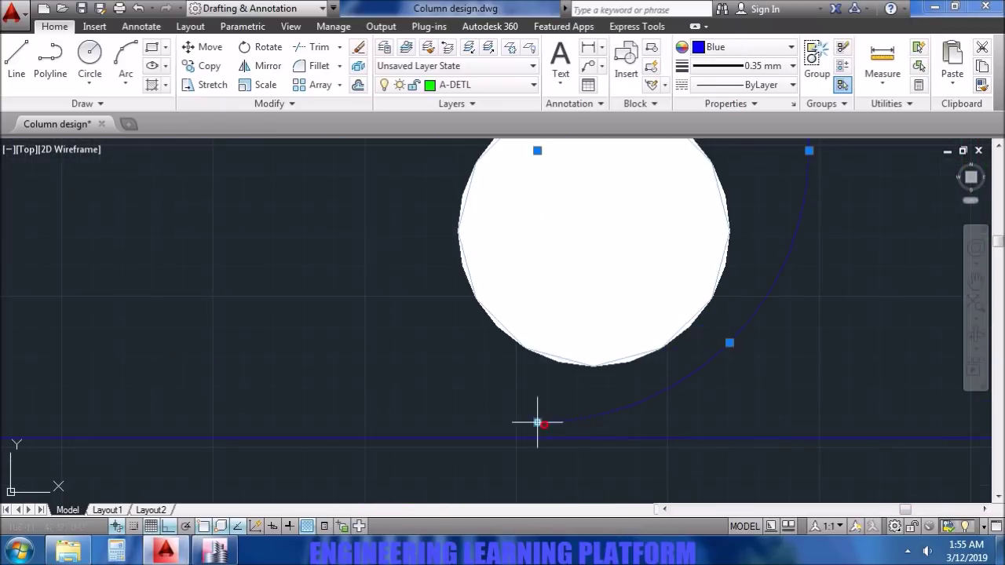
{"action": "scroll", "coordinate": [537, 423], "scroll_direction": "down", "scroll_amount": 4}
{"action": "scroll", "coordinate": [613, 314], "scroll_direction": "up", "scroll_amount": 4}
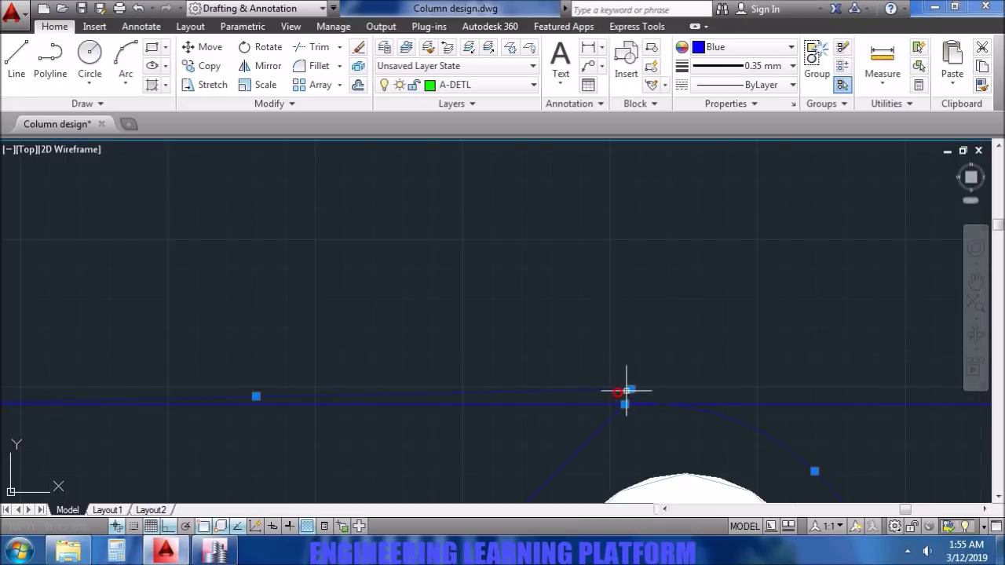
{"action": "scroll", "coordinate": [621, 391], "scroll_direction": "down", "scroll_amount": 5}
{"action": "scroll", "coordinate": [665, 276], "scroll_direction": "up", "scroll_amount": 4}
{"action": "left_click", "coordinate": [580, 289]}
{"action": "left_click", "coordinate": [548, 250]}
{"action": "middle_click_drag", "start_coordinate": [600, 470], "coordinate": [593, 349]}
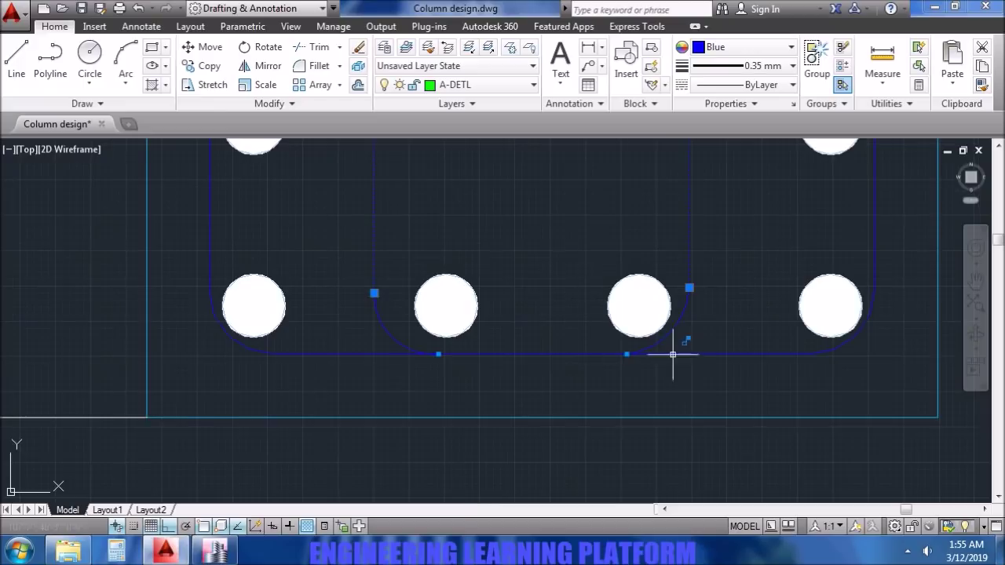
Copy the inner tie into the blank space between the plan and the section and rotate the copy 90 degrees.
{"action": "scroll", "coordinate": [453, 328], "scroll_direction": "down", "scroll_amount": 5}
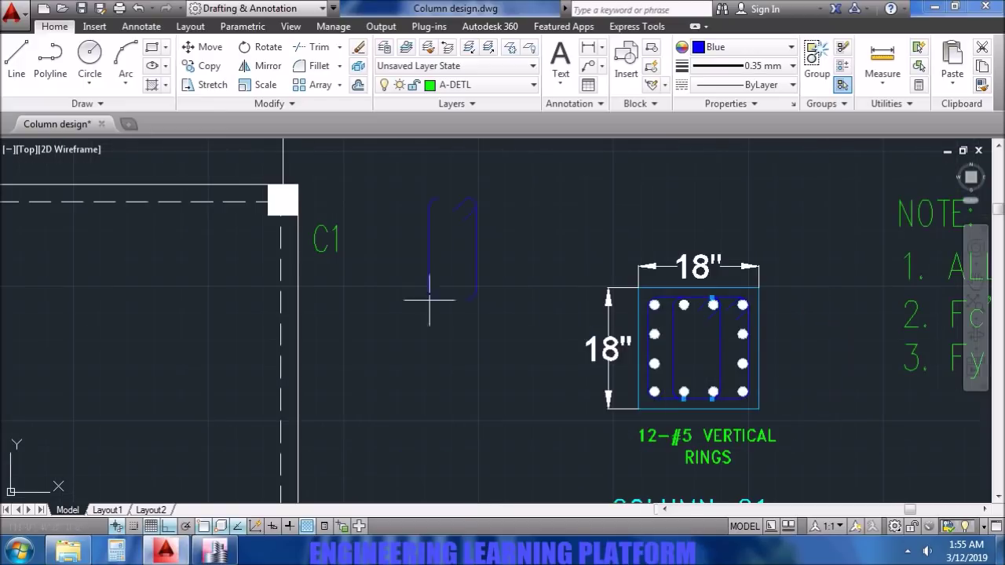
{"action": "left_click", "coordinate": [459, 361]}
{"action": "left_click", "coordinate": [466, 265]}
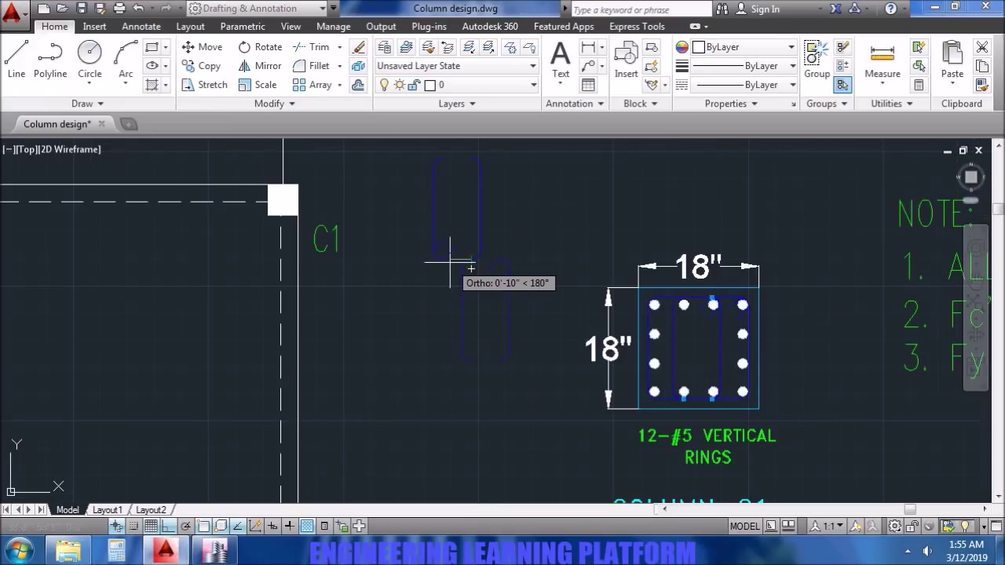
{"action": "left_click", "coordinate": [449, 211]}
Move the rotated tie into the ground-floor C1 section so it encloses the middle bars of both side faces.
{"action": "left_click_drag", "start_coordinate": [503, 222], "coordinate": [664, 333]}
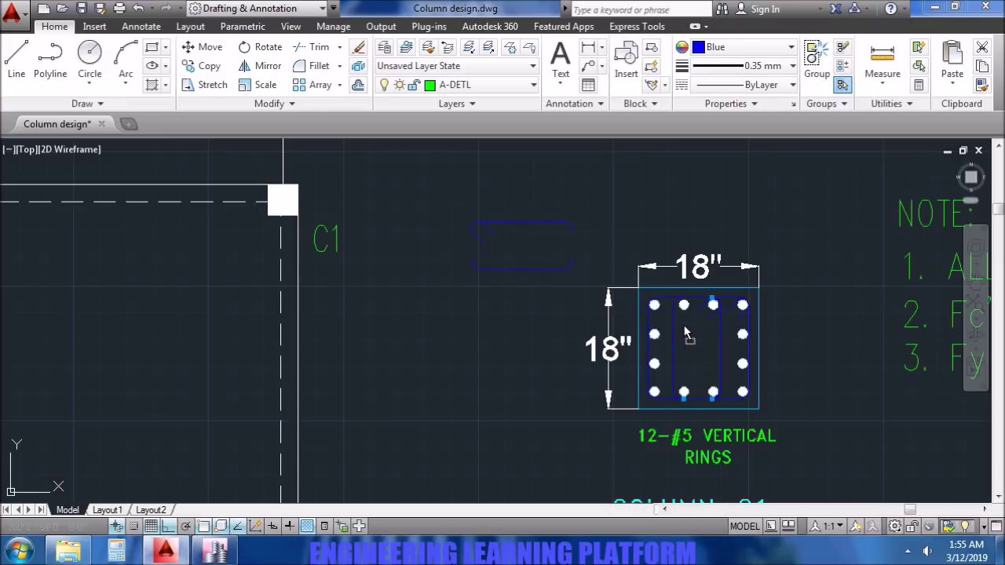
{"action": "scroll", "coordinate": [684, 334], "scroll_direction": "up", "scroll_amount": 10}
{"action": "left_click", "coordinate": [715, 289]}
{"action": "middle_click_drag", "start_coordinate": [120, 237], "coordinate": [303, 213]}
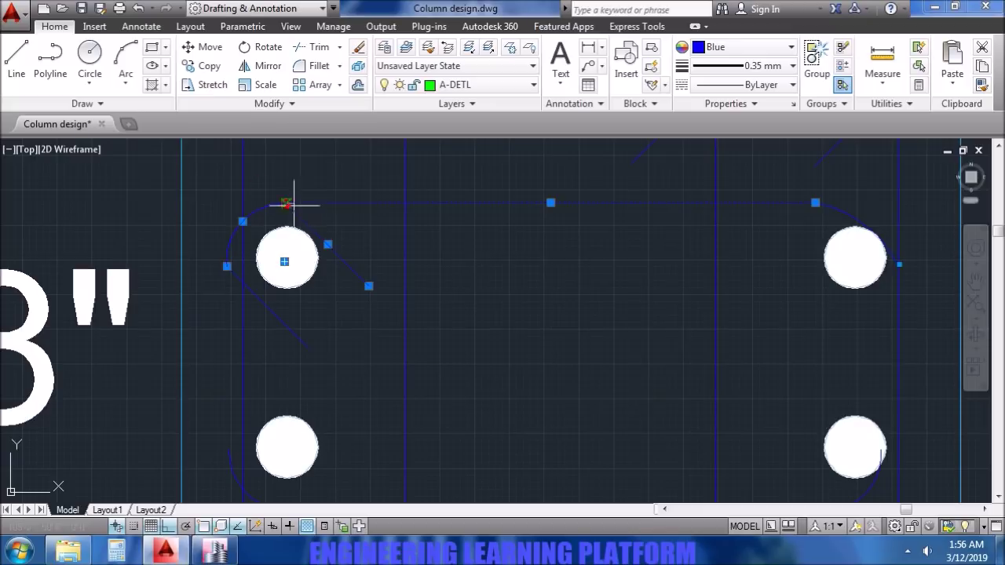
{"action": "left_click", "coordinate": [225, 264]}
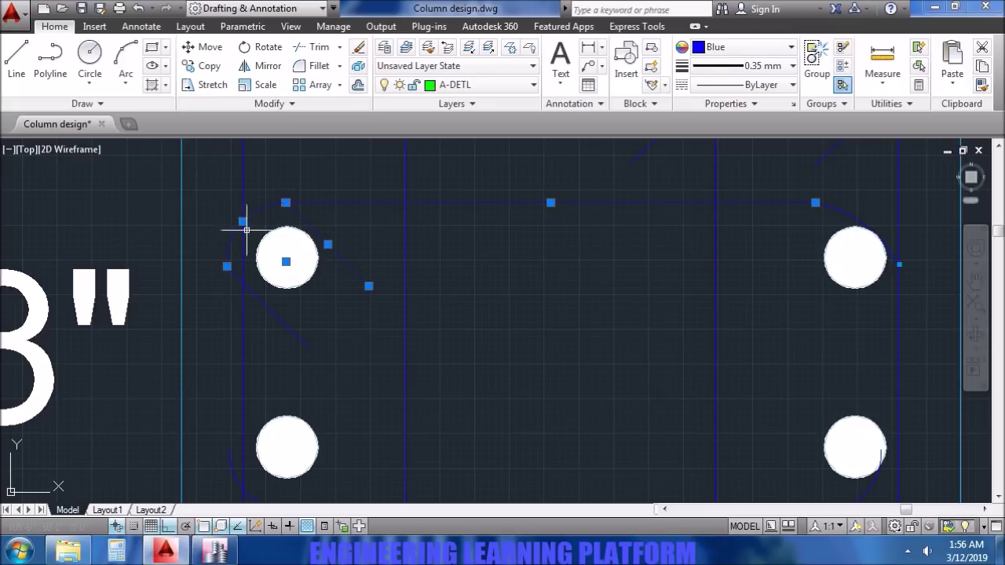
{"action": "key", "text": "Escape"}
Stretch the horizontal tie's lower-left arc so it ends on the outer tie's left leg.
{"action": "middle_click_drag", "start_coordinate": [274, 341], "coordinate": [296, 231]}
{"action": "left_click", "coordinate": [253, 344]}
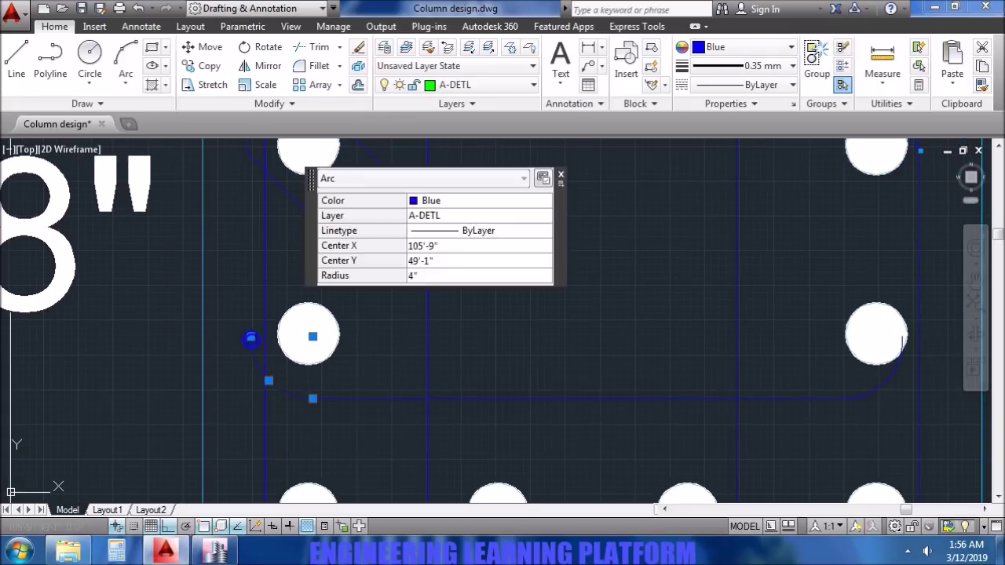
{"action": "left_click", "coordinate": [314, 400]}
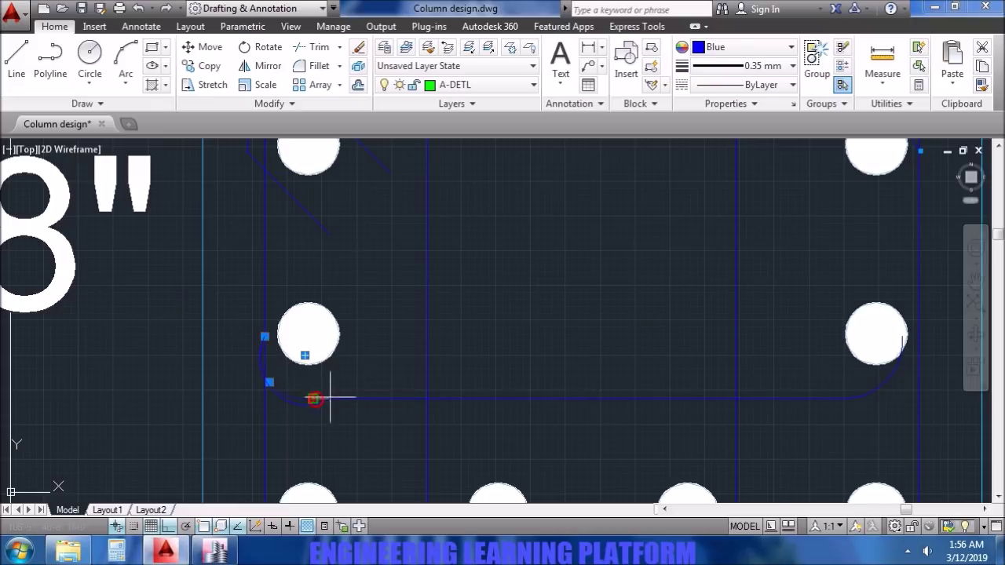
{"action": "left_click", "coordinate": [270, 382]}
{"action": "key", "text": "Escape"}
{"action": "middle_click_drag", "start_coordinate": [291, 377], "coordinate": [231, 354]}
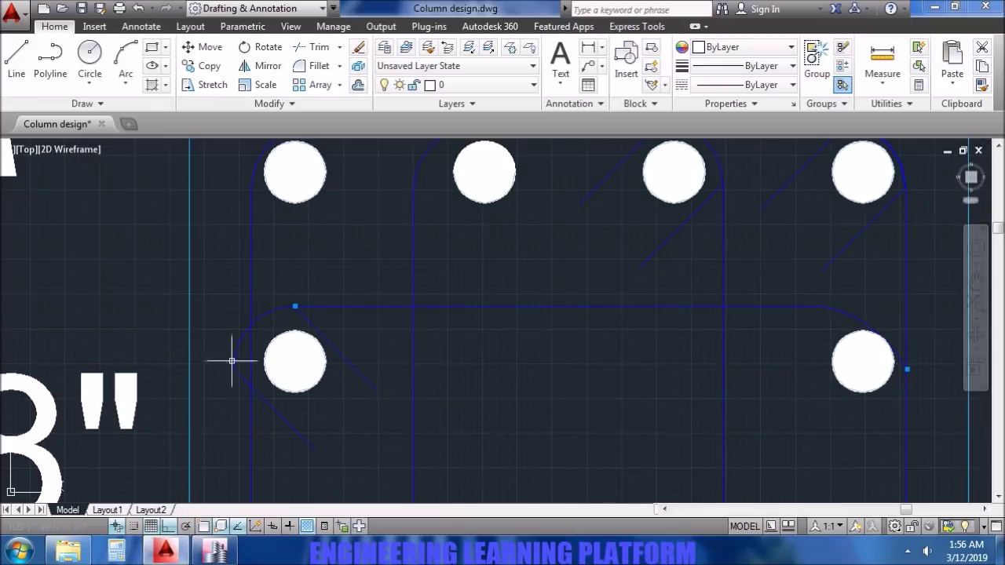
Adjust the horizontal tie's upper-left hook and arc so they meet the outer tie's left leg.
{"action": "scroll", "coordinate": [243, 378], "scroll_direction": "up", "scroll_amount": 5}
{"action": "left_click", "coordinate": [221, 301]}
{"action": "scroll", "coordinate": [235, 296], "scroll_direction": "down", "scroll_amount": 3}
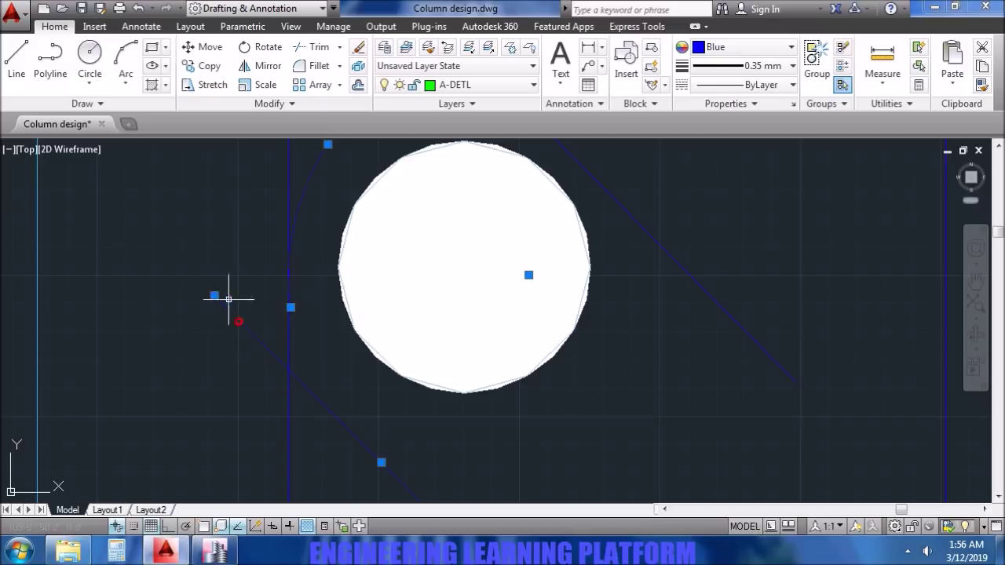
{"action": "scroll", "coordinate": [314, 345], "scroll_direction": "down", "scroll_amount": 3}
{"action": "scroll", "coordinate": [588, 410], "scroll_direction": "up", "scroll_amount": 5}
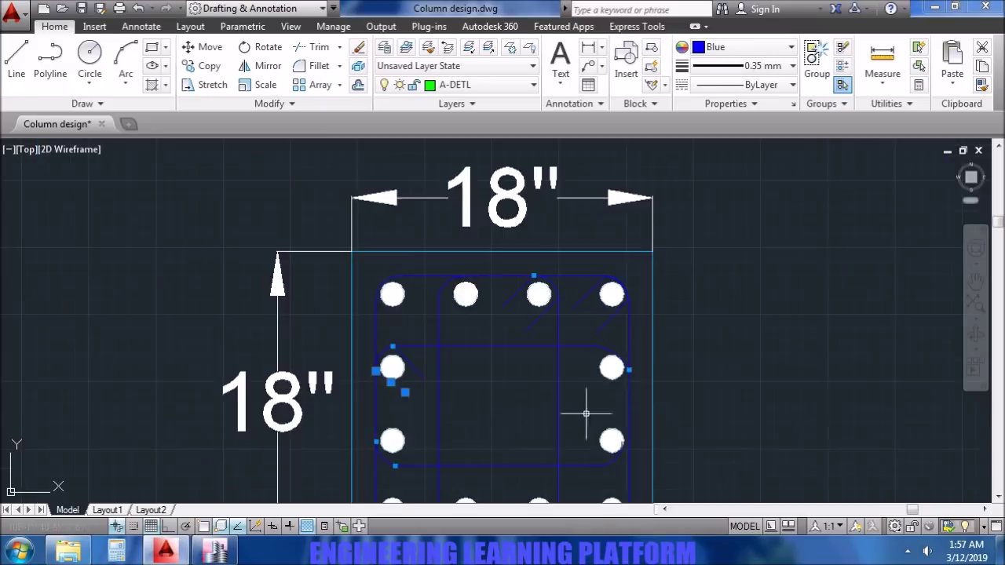
Stretch the horizontal tie's lower-right arc so it ends on the outer tie's right leg.
{"action": "left_click", "coordinate": [589, 232]}
{"action": "scroll", "coordinate": [539, 315], "scroll_direction": "down", "scroll_amount": 3}
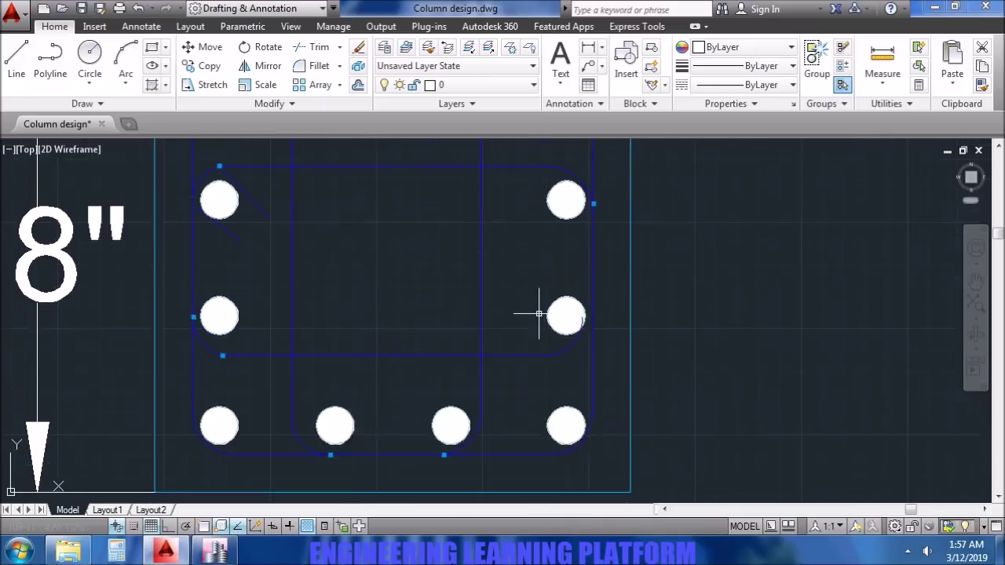
{"action": "scroll", "coordinate": [525, 298], "scroll_direction": "up", "scroll_amount": 3}
{"action": "left_click", "coordinate": [541, 233]}
{"action": "scroll", "coordinate": [535, 323], "scroll_direction": "down", "scroll_amount": 3}
{"action": "scroll", "coordinate": [534, 323], "scroll_direction": "down", "scroll_amount": 2}
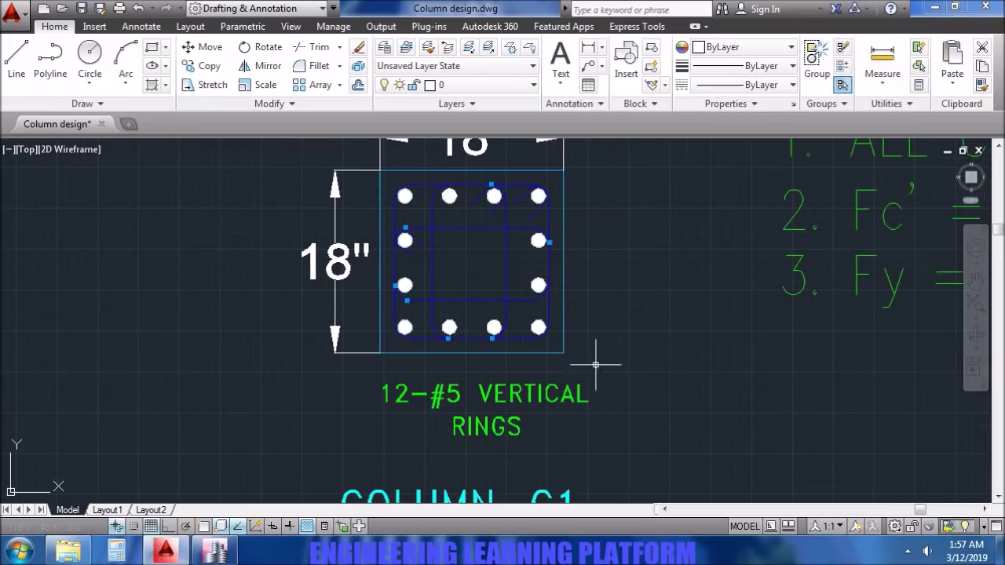
Change the ground-floor C1 rings note to #4@3"C/C RINGS and align it under the 12-#5 VERTICAL note.
{"action": "scroll", "coordinate": [594, 359], "scroll_direction": "up", "scroll_amount": 1}
{"action": "left_click", "coordinate": [408, 390]}
{"action": "double_click", "coordinate": [407, 390]}
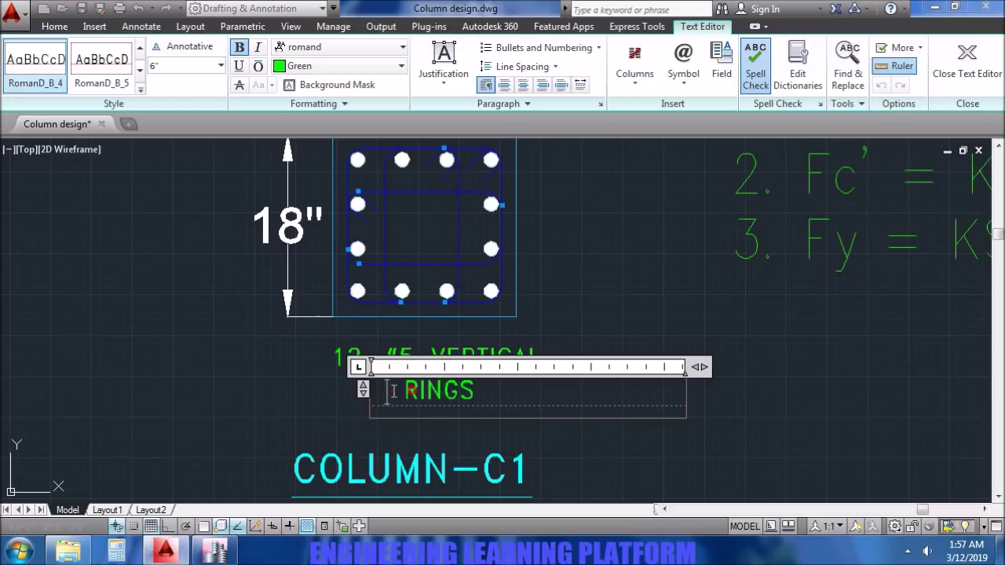
{"action": "type", "text": "#4"}
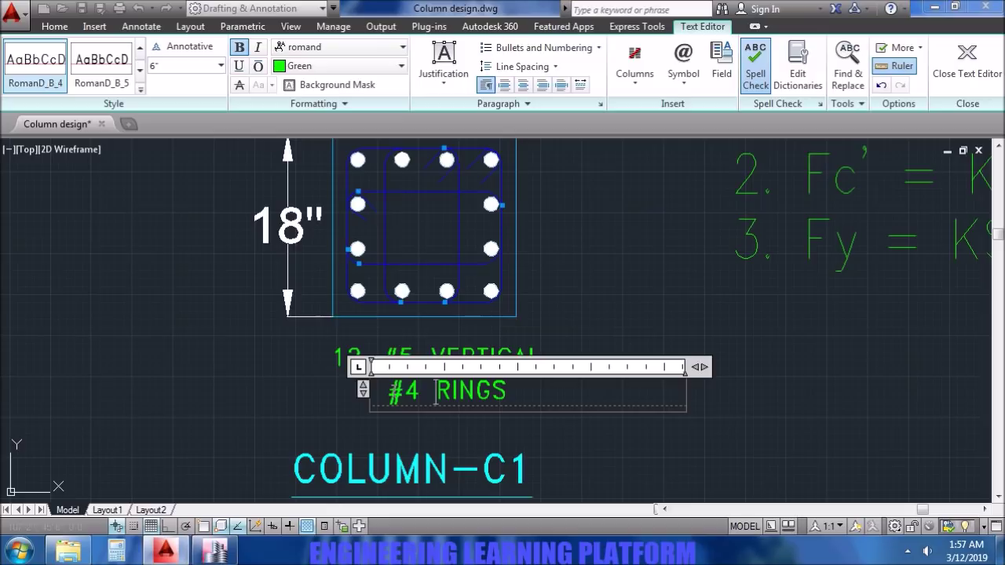
{"action": "key", "text": "Delete"}
{"action": "type", "text": "@3\"C/C"}
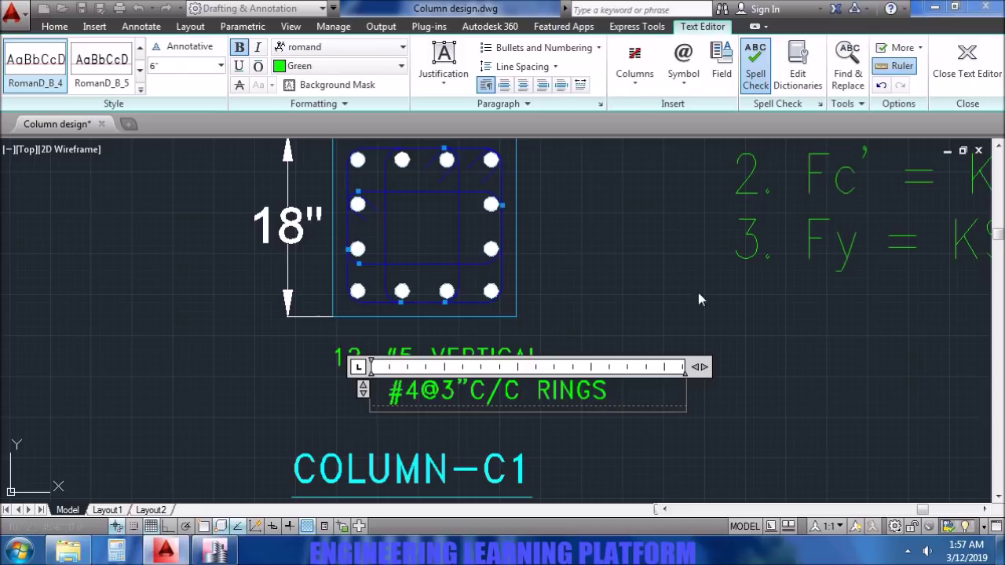
{"action": "left_click", "coordinate": [617, 339]}
{"action": "left_click", "coordinate": [511, 386]}
{"action": "left_click_drag", "start_coordinate": [511, 386], "coordinate": [440, 386]}
{"action": "middle_click_drag", "start_coordinate": [530, 329], "coordinate": [530, 359]}
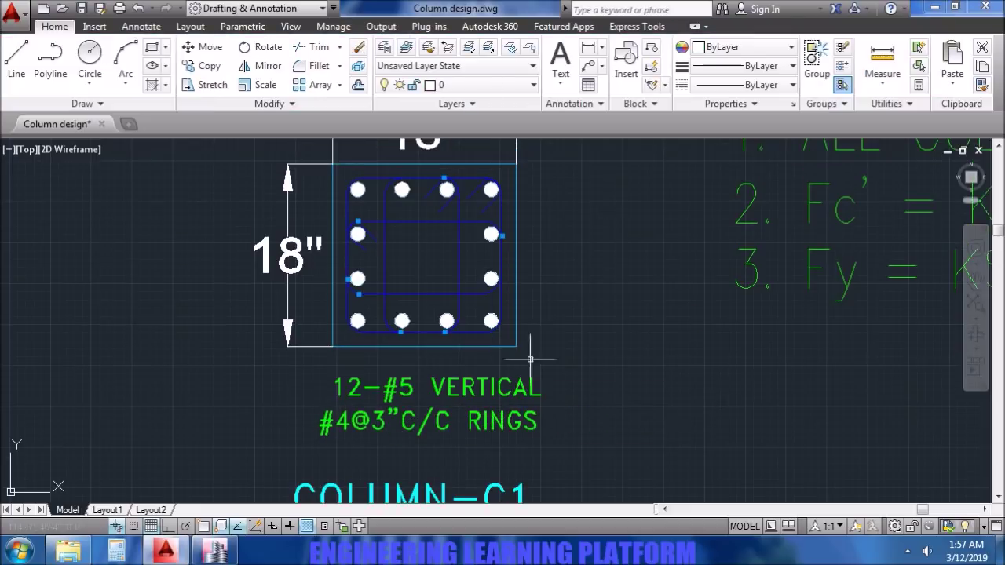
Copy all lines, arcs and hooks of both inner ties from the ground-floor C1 section.
{"action": "left_click", "coordinate": [471, 304]}
{"action": "scroll", "coordinate": [471, 304], "scroll_direction": "up", "scroll_amount": 4}
{"action": "scroll", "coordinate": [346, 259], "scroll_direction": "down", "scroll_amount": 2}
{"action": "left_click", "coordinate": [299, 228]}
{"action": "scroll", "coordinate": [278, 206], "scroll_direction": "up", "scroll_amount": 4}
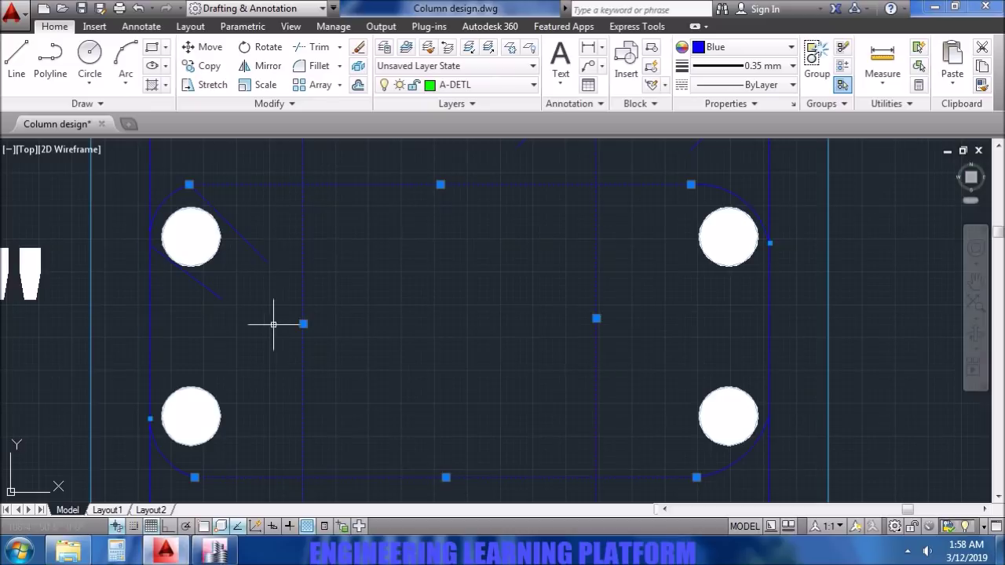
{"action": "scroll", "coordinate": [463, 259], "scroll_direction": "down", "scroll_amount": 4}
{"action": "scroll", "coordinate": [451, 210], "scroll_direction": "up", "scroll_amount": 6}
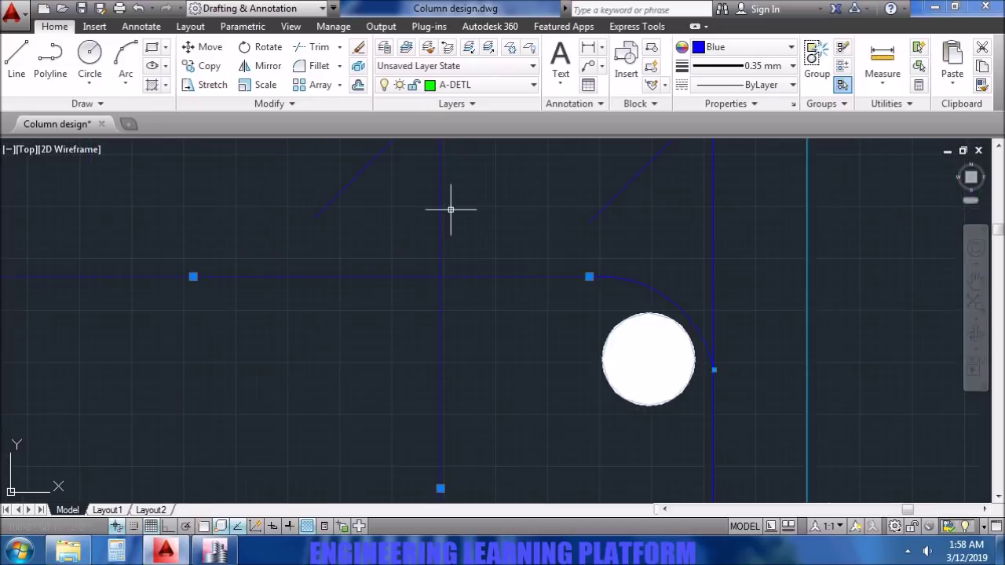
{"action": "scroll", "coordinate": [451, 210], "scroll_direction": "down", "scroll_amount": 4}
{"action": "middle_click_drag", "start_coordinate": [393, 198], "coordinate": [395, 224]}
{"action": "scroll", "coordinate": [400, 390], "scroll_direction": "down", "scroll_amount": 2}
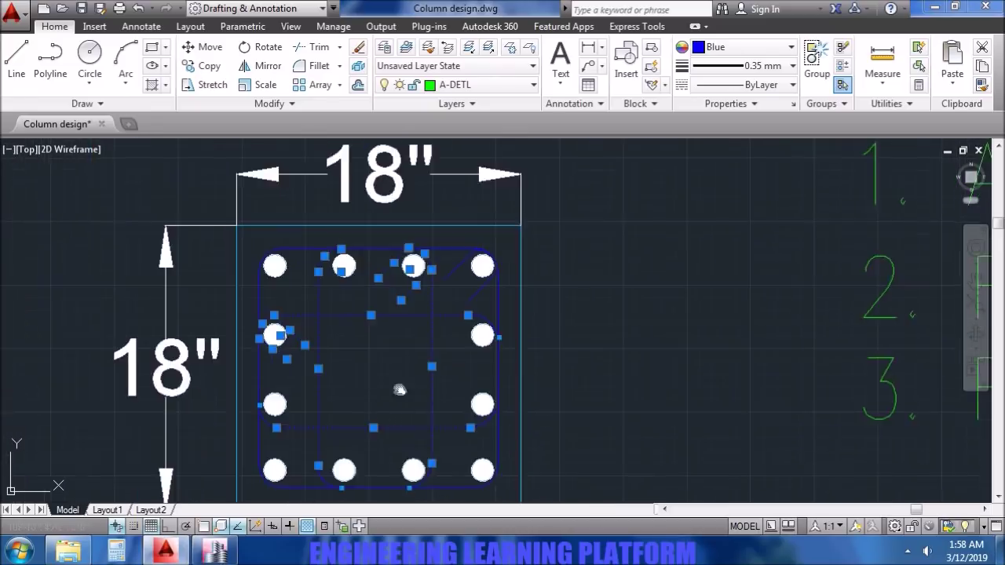
{"action": "scroll", "coordinate": [399, 390], "scroll_direction": "up", "scroll_amount": 3}
{"action": "scroll", "coordinate": [545, 384], "scroll_direction": "down", "scroll_amount": 2}
{"action": "scroll", "coordinate": [527, 258], "scroll_direction": "up", "scroll_amount": 3}
{"action": "scroll", "coordinate": [259, 408], "scroll_direction": "up", "scroll_amount": 2}
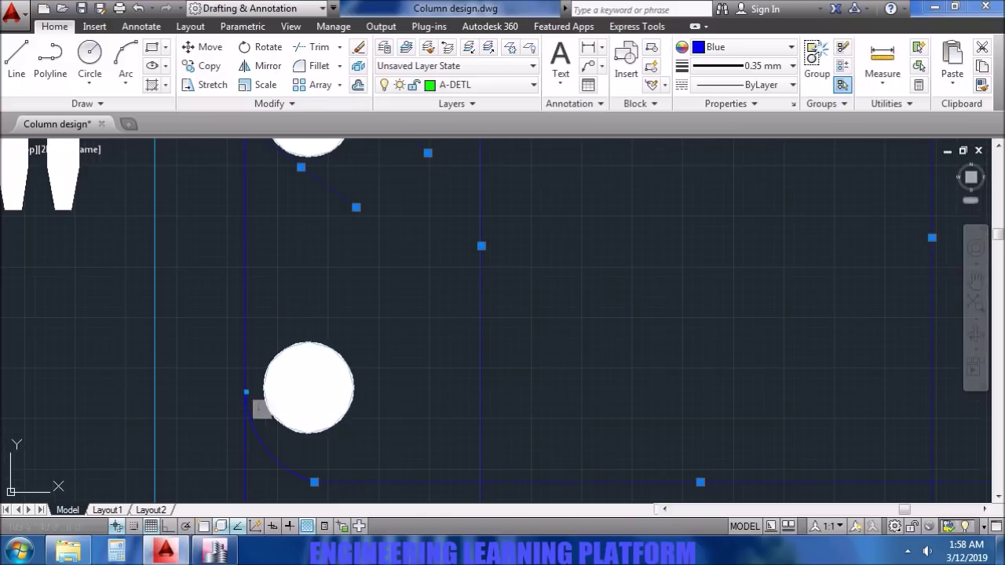
{"action": "scroll", "coordinate": [254, 431], "scroll_direction": "down", "scroll_amount": 4}
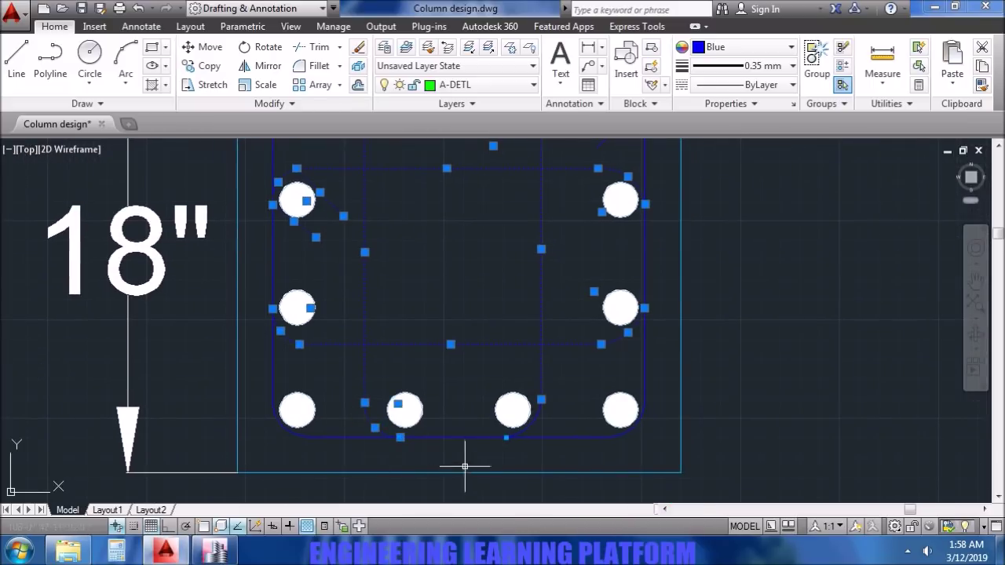
{"action": "scroll", "coordinate": [526, 397], "scroll_direction": "down", "scroll_amount": 2}
{"action": "middle_click_drag", "start_coordinate": [514, 381], "coordinate": [487, 400]}
{"action": "key", "text": "Escape"}
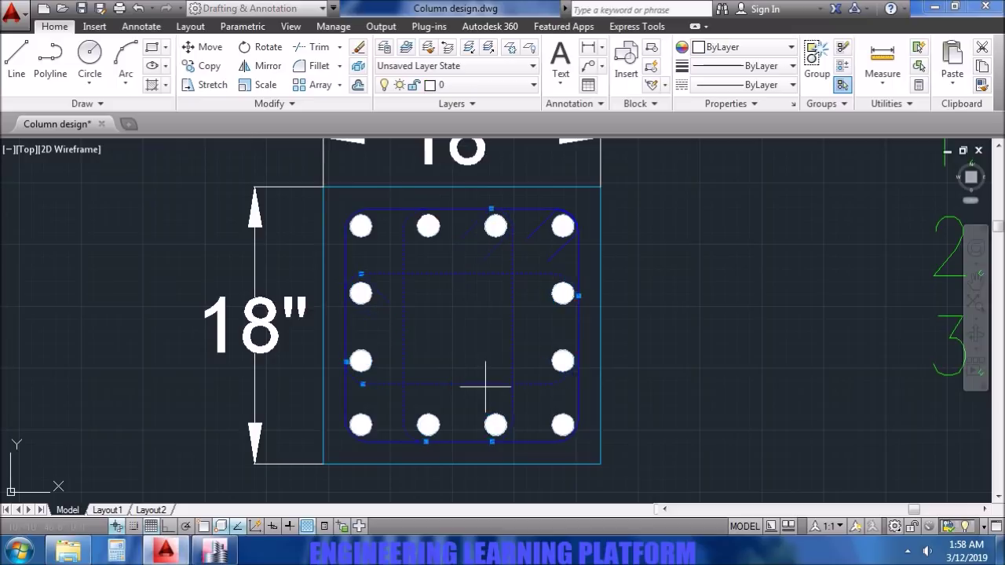
Paste the inner ties into the empty space beside the ground-floor C2 section.
{"action": "scroll", "coordinate": [581, 298], "scroll_direction": "down", "scroll_amount": 4}
{"action": "middle_click_drag", "start_coordinate": [898, 485], "coordinate": [785, 283]}
{"action": "left_click", "coordinate": [815, 438]}
{"action": "left_click", "coordinate": [815, 438]}
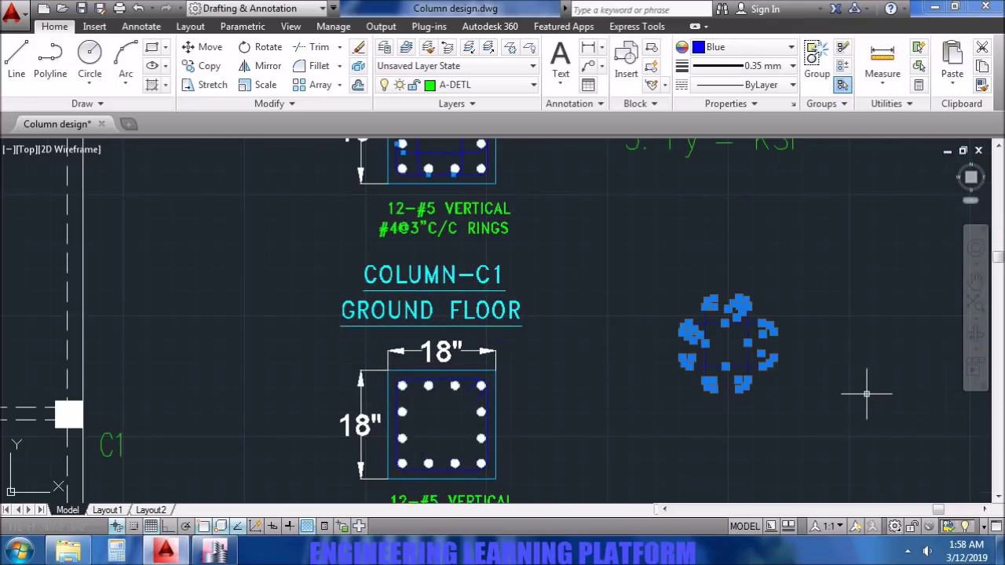
Copy the loose inner ties into the ground-floor C2 section, fitting them inside its outer tie.
{"action": "left_click", "coordinate": [820, 282]}
{"action": "left_click", "coordinate": [674, 377]}
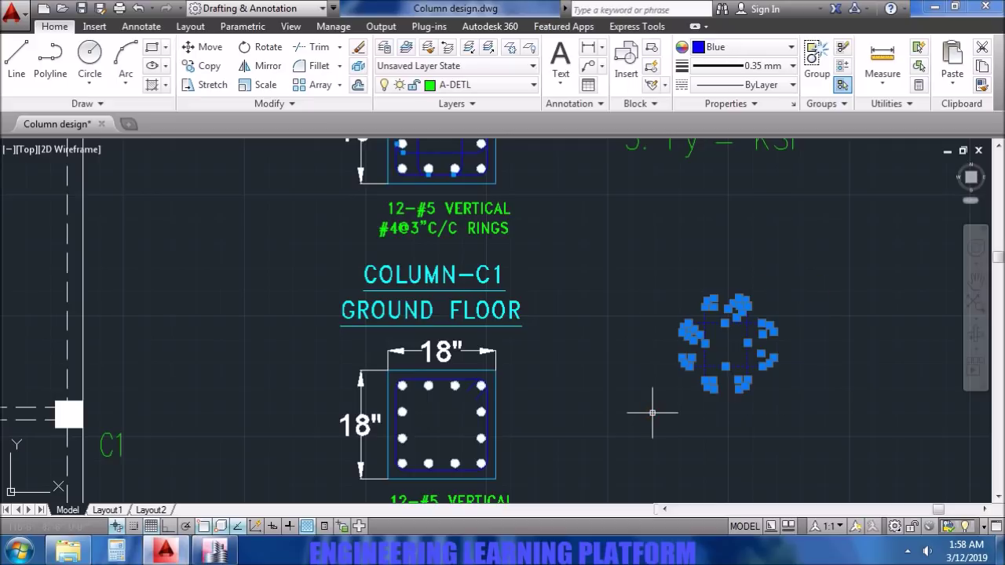
{"action": "key", "text": "Delete"}
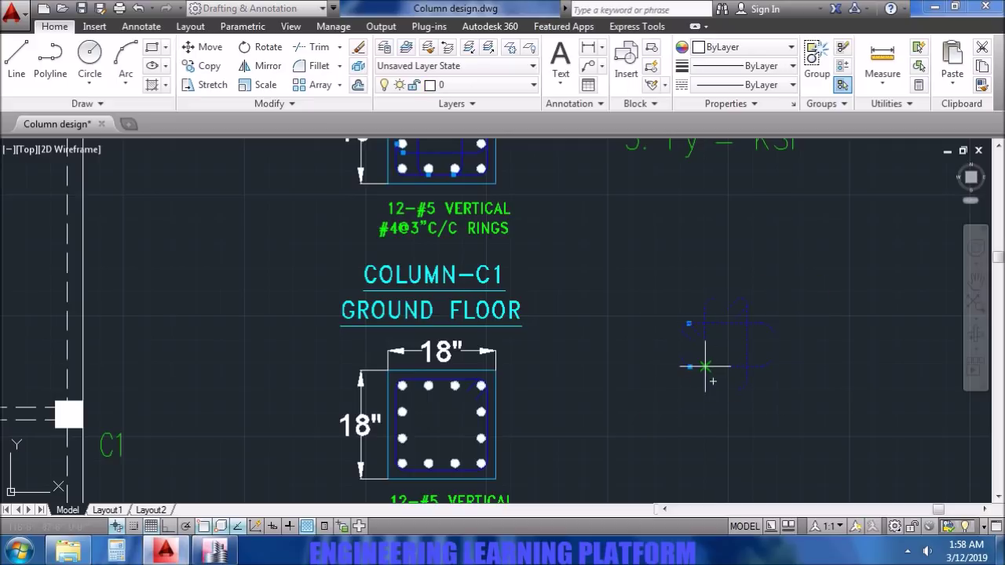
{"action": "middle_click_drag", "start_coordinate": [680, 249], "coordinate": [667, 314]}
{"action": "scroll", "coordinate": [751, 462], "scroll_direction": "up", "scroll_amount": 4}
{"action": "scroll", "coordinate": [677, 383], "scroll_direction": "down", "scroll_amount": 2}
{"action": "middle_click_drag", "start_coordinate": [677, 382], "coordinate": [754, 220]}
{"action": "scroll", "coordinate": [343, 390], "scroll_direction": "up", "scroll_amount": 4}
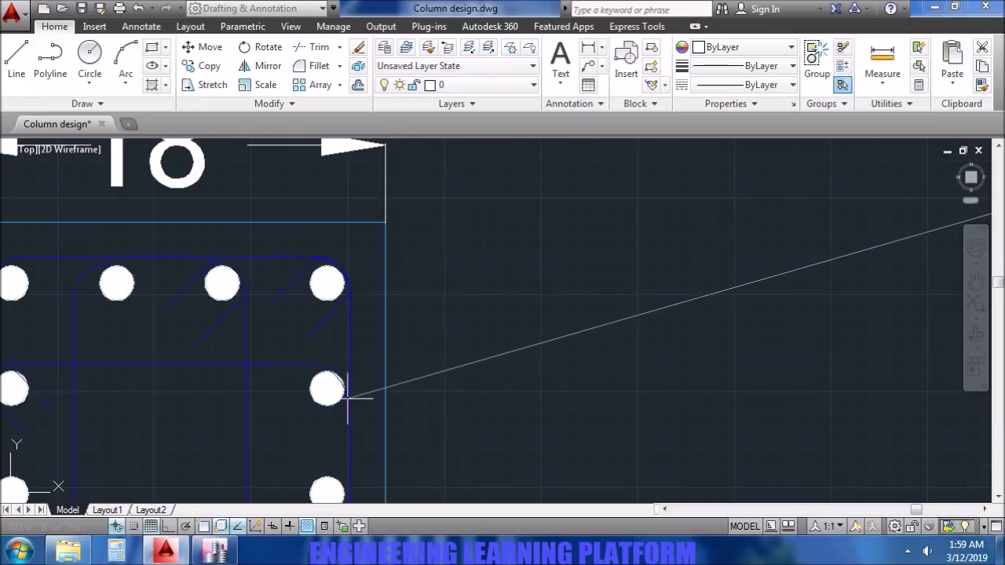
{"action": "scroll", "coordinate": [346, 393], "scroll_direction": "down", "scroll_amount": 2}
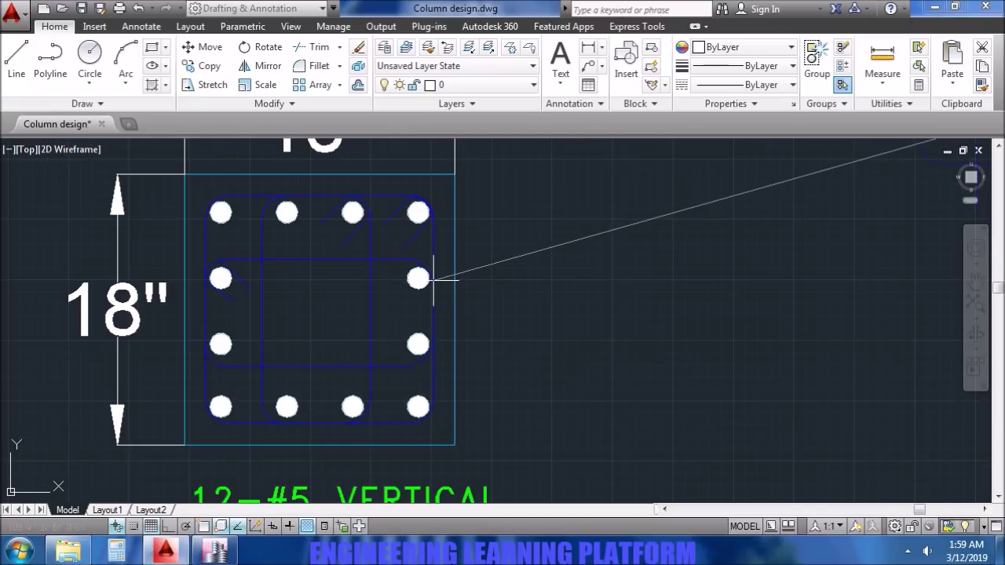
Place further copies of the inner ties in the first-floor C1 and first-floor C2 sections.
{"action": "scroll", "coordinate": [432, 278], "scroll_direction": "down", "scroll_amount": 3}
{"action": "scroll", "coordinate": [456, 348], "scroll_direction": "up", "scroll_amount": 4}
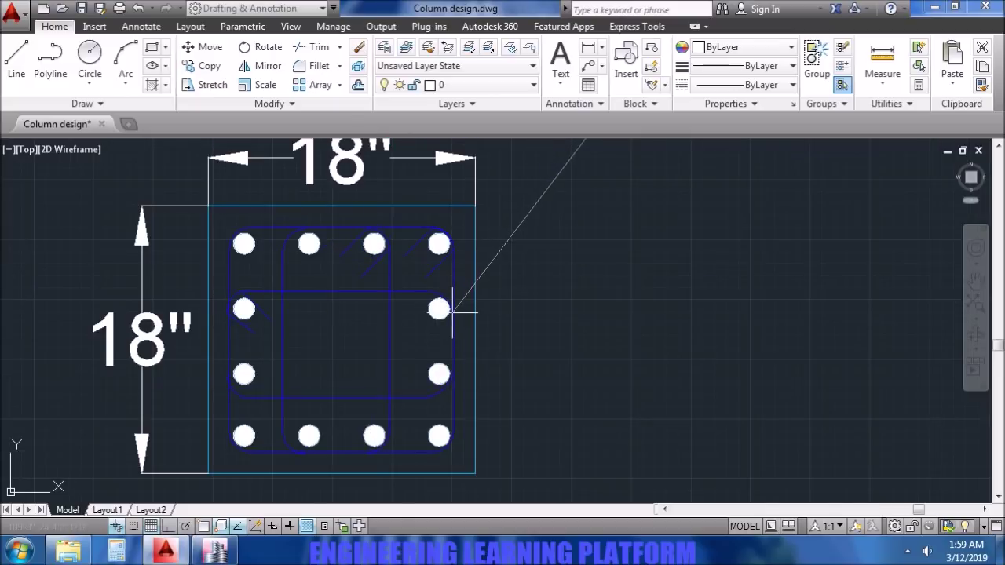
{"action": "scroll", "coordinate": [453, 315], "scroll_direction": "down", "scroll_amount": 5}
{"action": "scroll", "coordinate": [539, 397], "scroll_direction": "up", "scroll_amount": 5}
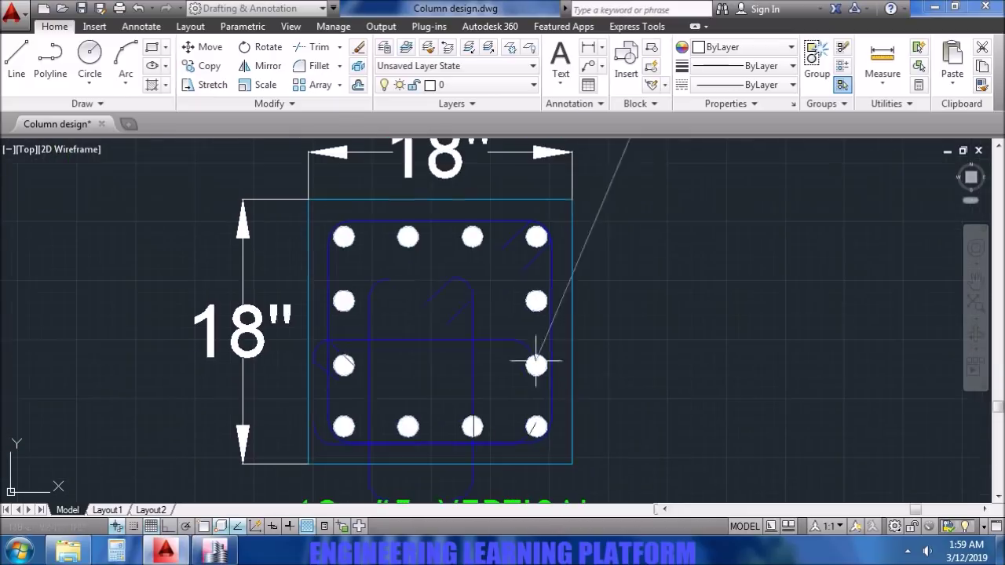
{"action": "scroll", "coordinate": [553, 304], "scroll_direction": "down", "scroll_amount": 5}
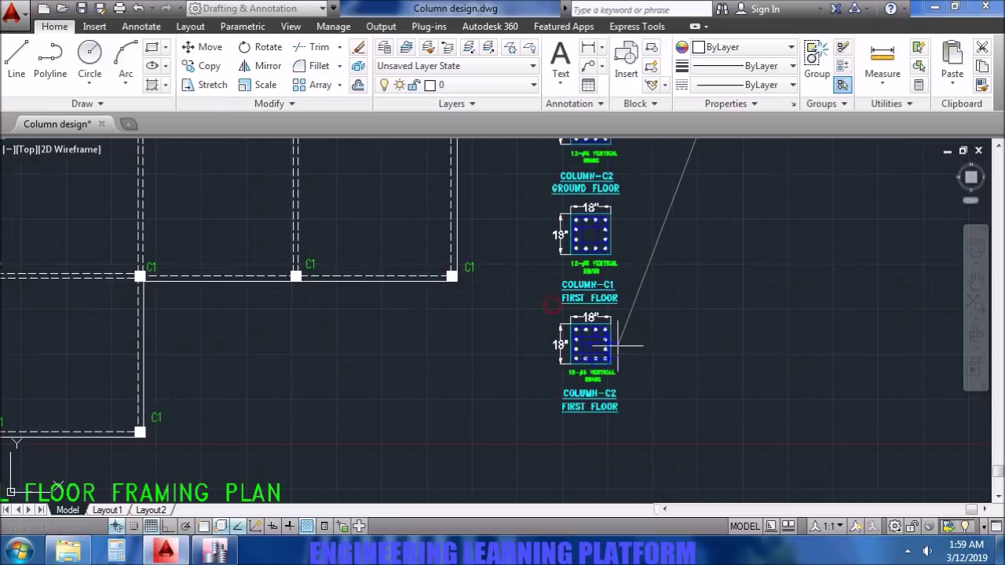
Delete the leftover loose set of inner ties beside the column sections.
{"action": "left_click", "coordinate": [763, 260]}
{"action": "left_click", "coordinate": [657, 161]}
{"action": "key", "text": "Delete"}
Copy the #4@3"C/C RINGS note from the ground-floor C1 detail and bring the copy to the first-floor C1 detail.
{"action": "middle_click_drag", "start_coordinate": [722, 307], "coordinate": [673, 396]}
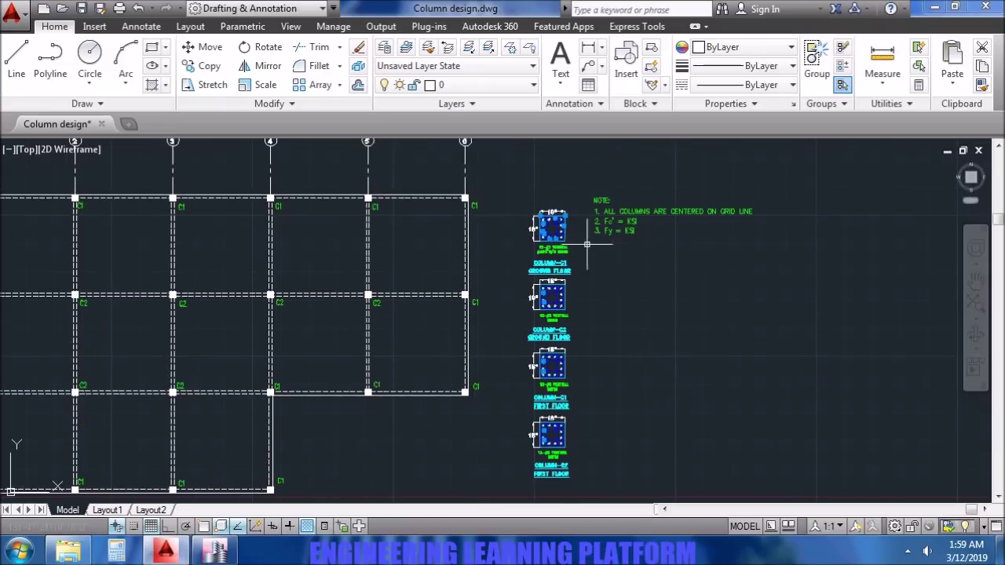
{"action": "scroll", "coordinate": [554, 260], "scroll_direction": "up", "scroll_amount": 6}
{"action": "left_click", "coordinate": [547, 275]}
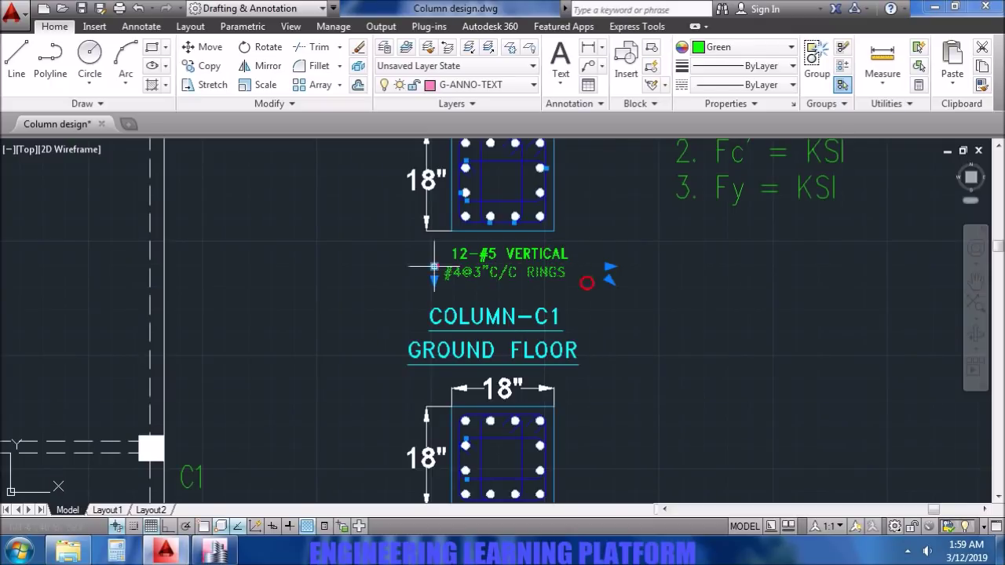
{"action": "key", "text": "ctrl+v"}
{"action": "middle_click_drag", "start_coordinate": [632, 420], "coordinate": [559, 253]}
{"action": "scroll", "coordinate": [567, 374], "scroll_direction": "down", "scroll_amount": 2}
{"action": "middle_click_drag", "start_coordinate": [558, 458], "coordinate": [558, 242]}
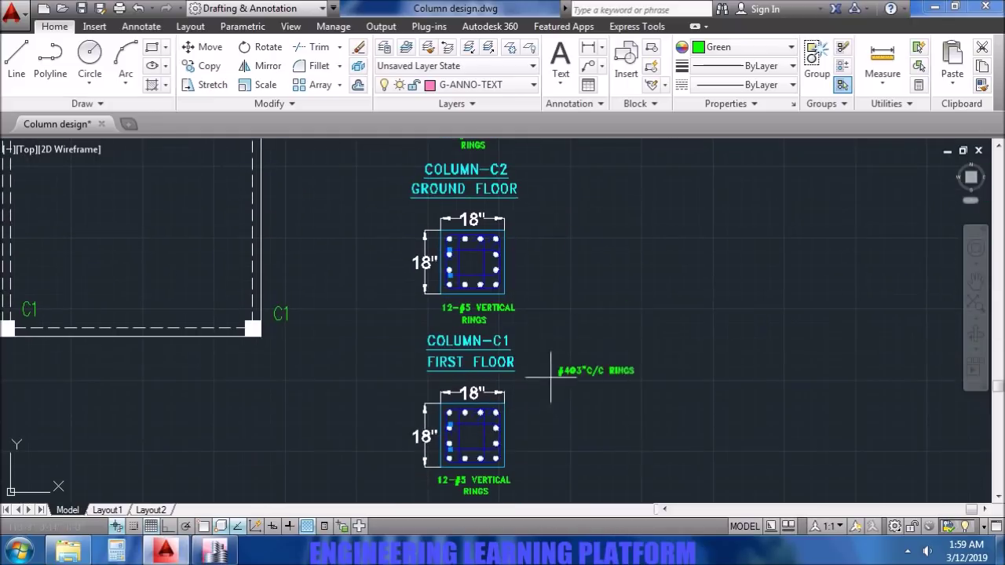
Delete the plain RINGS note of the first-floor C1 detail and put the #4@3"C/C RINGS copy under 12-#5 VERTICAL.
{"action": "left_click", "coordinate": [514, 330]}
{"action": "left_click", "coordinate": [465, 321]}
{"action": "key", "text": "Delete"}
{"action": "left_click", "coordinate": [577, 321]}
{"action": "left_click_drag", "start_coordinate": [560, 322], "coordinate": [479, 318]}
{"action": "scroll", "coordinate": [579, 344], "scroll_direction": "down", "scroll_amount": 4}
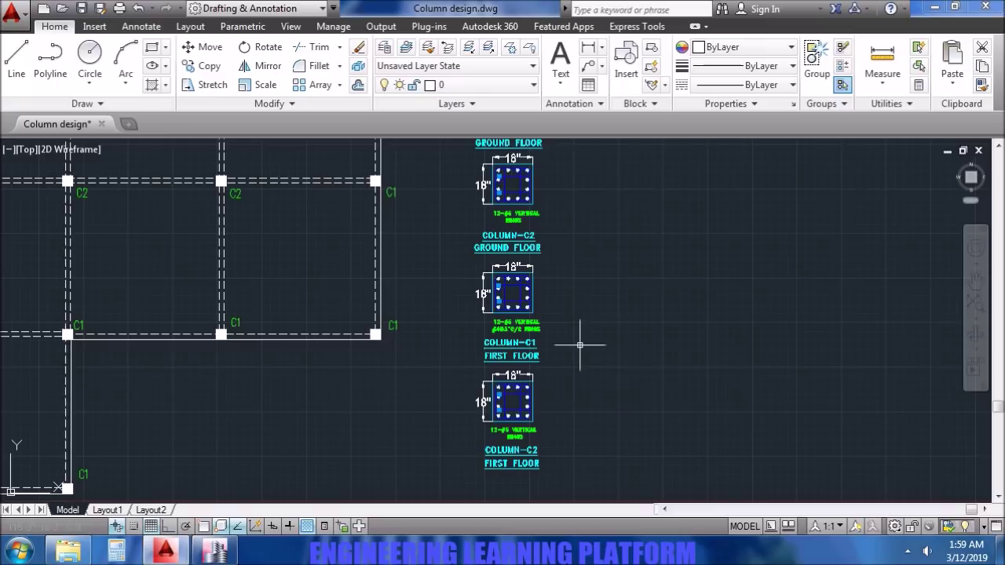
Switch to ETABS and filter the Concrete Column Shear Envelope table by section to C18X18 INTERIOR.
{"action": "middle_click_drag", "start_coordinate": [579, 344], "coordinate": [561, 437]}
{"action": "left_click", "coordinate": [214, 552]}
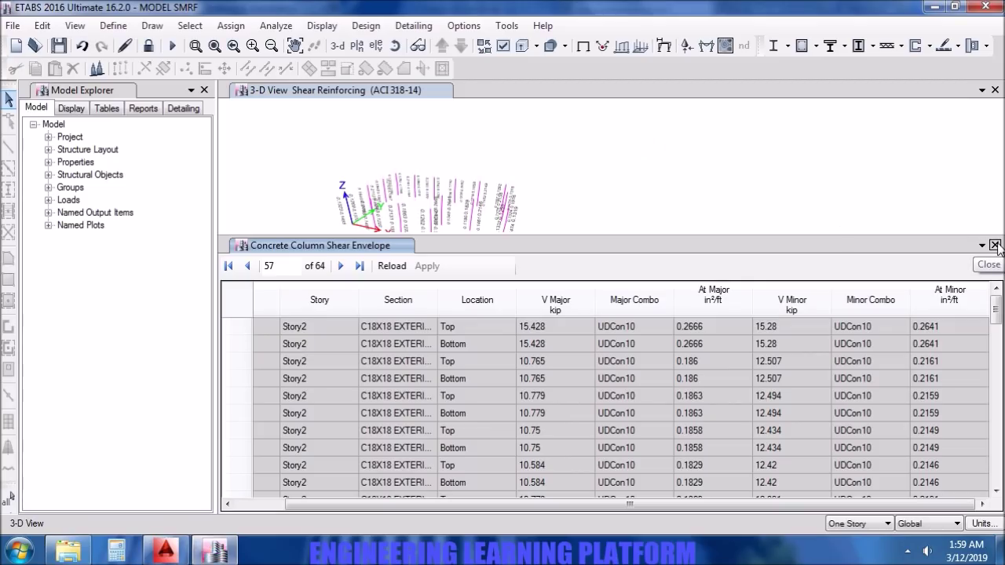
{"action": "left_click", "coordinate": [417, 303]}
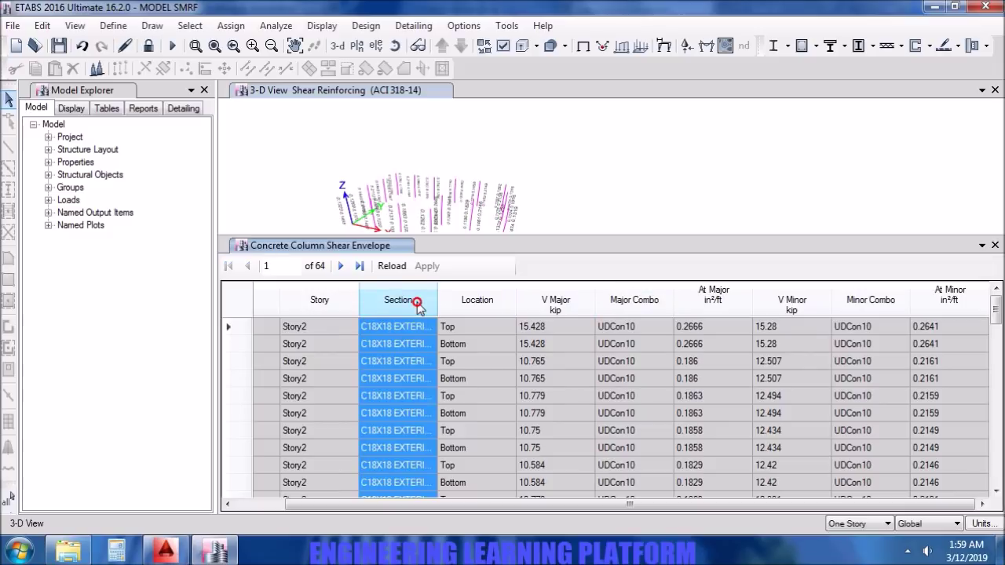
{"action": "left_click", "coordinate": [417, 302]}
{"action": "left_click", "coordinate": [499, 325]}
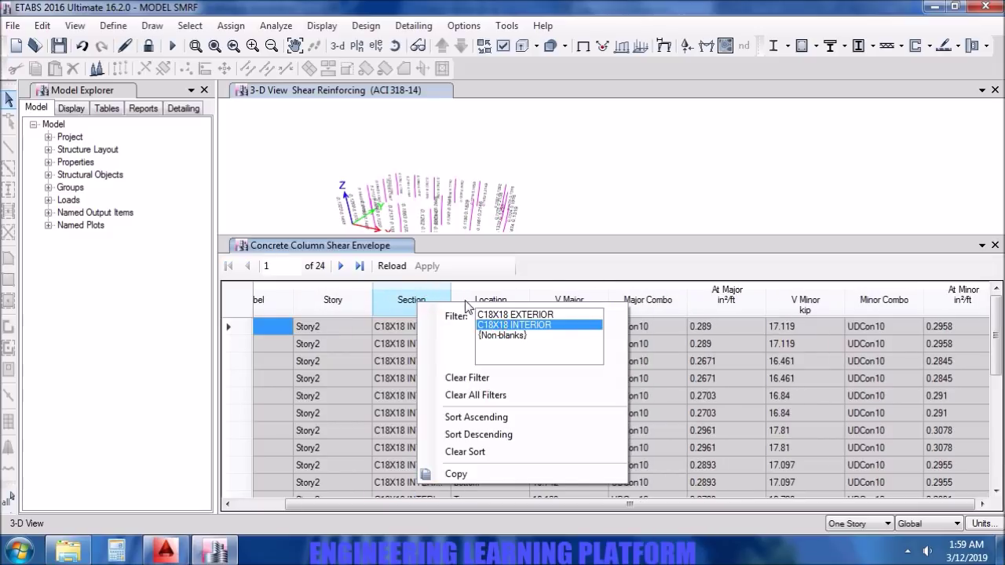
{"action": "left_click", "coordinate": [507, 268]}
Sort the shear envelope table by At Minor in descending order and examine the largest required shear reinforcement.
{"action": "left_click", "coordinate": [952, 292]}
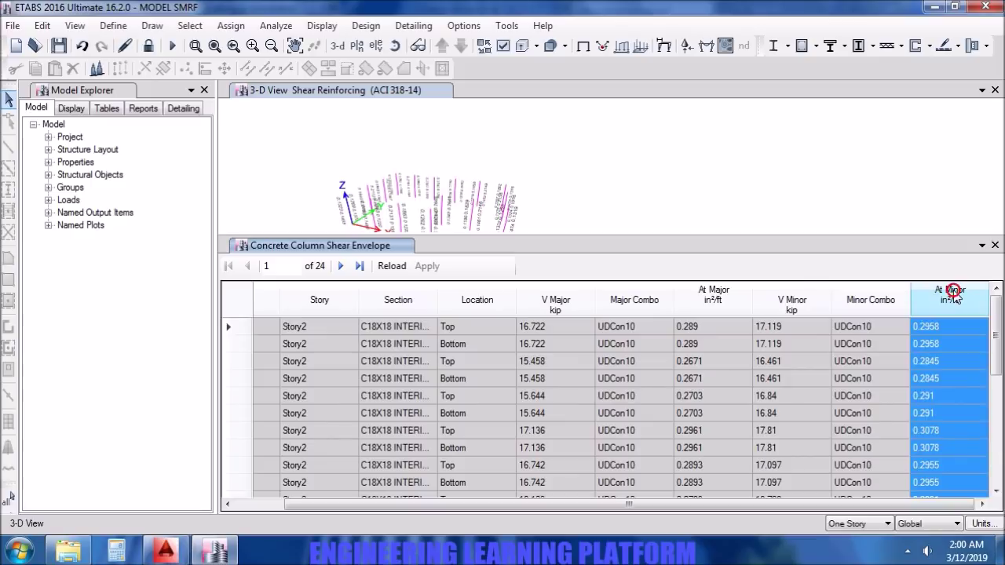
{"action": "left_click", "coordinate": [953, 292]}
{"action": "left_click", "coordinate": [875, 420]}
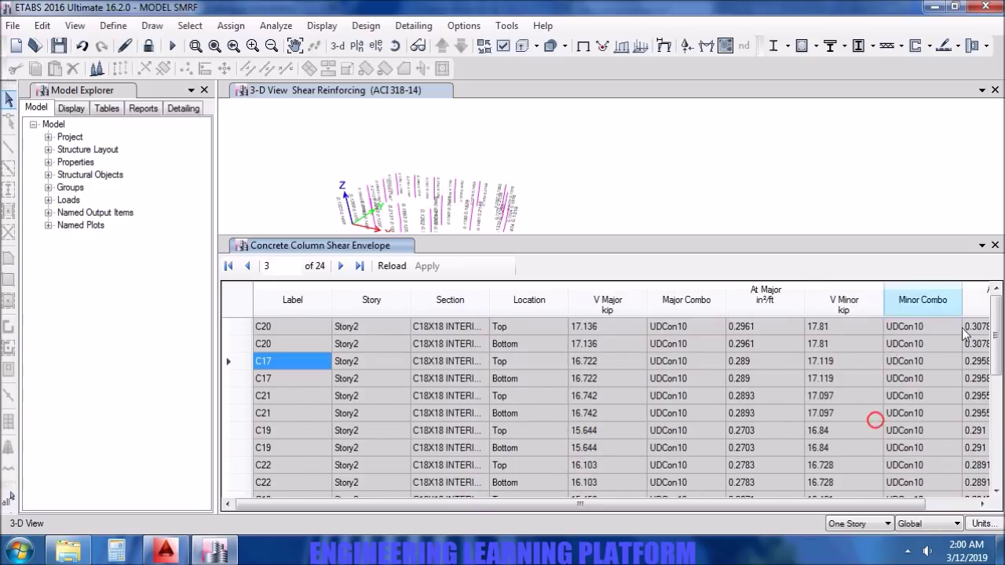
{"action": "left_click_drag", "start_coordinate": [767, 504], "coordinate": [819, 504]}
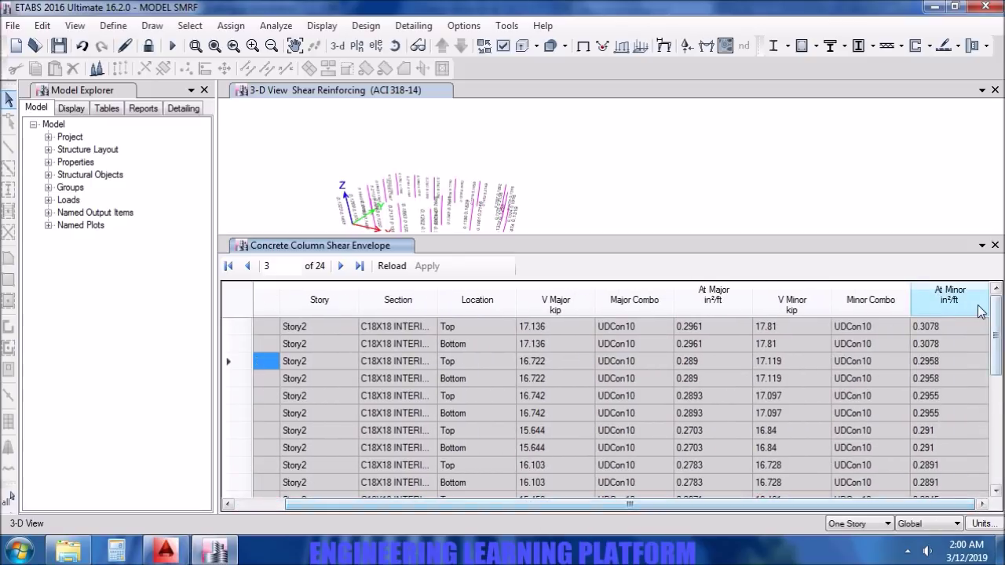
{"action": "left_click", "coordinate": [945, 325]}
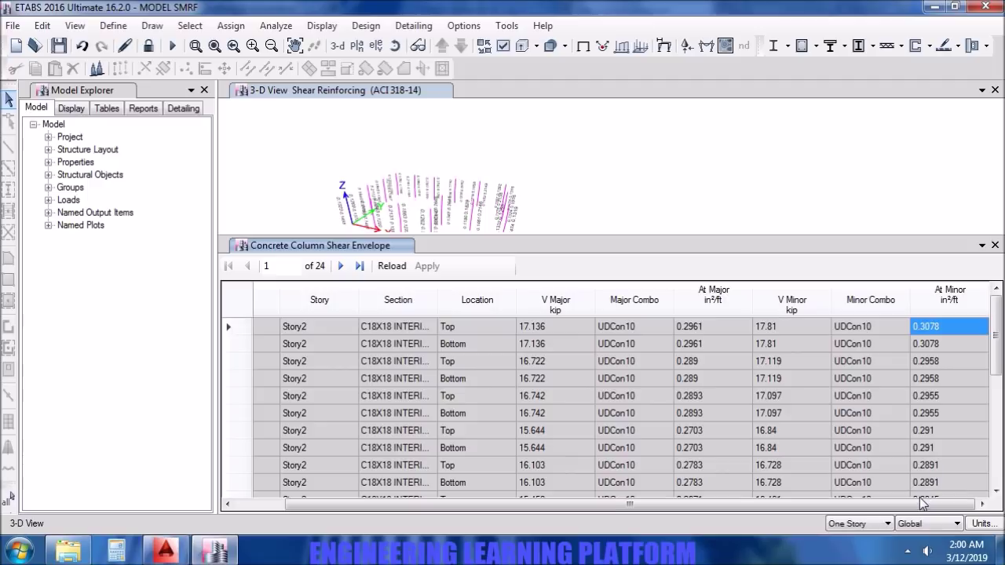
{"action": "mouse_move", "coordinate": [915, 509]}
{"action": "left_mouse_down"}
{"action": "mouse_move", "coordinate": [842, 511]}
{"action": "mouse_move", "coordinate": [907, 511]}
{"action": "left_mouse_up"}
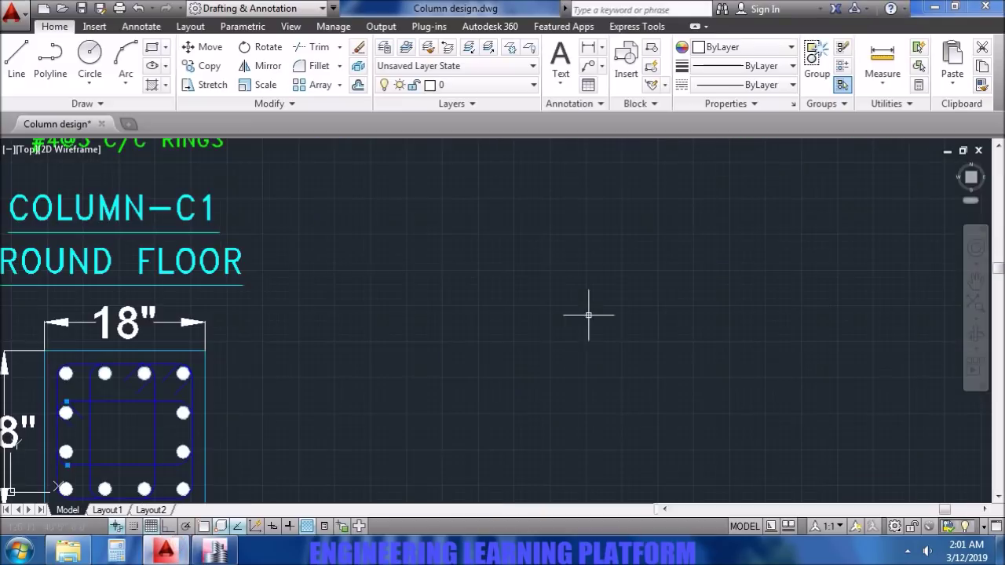
In the AutoCAD drawing, paste a copy of the #4@3"C/C RINGS note at the ground-floor C2 detail and delete its plain RINGS note.
{"action": "scroll", "coordinate": [471, 314], "scroll_direction": "down", "scroll_amount": 2}
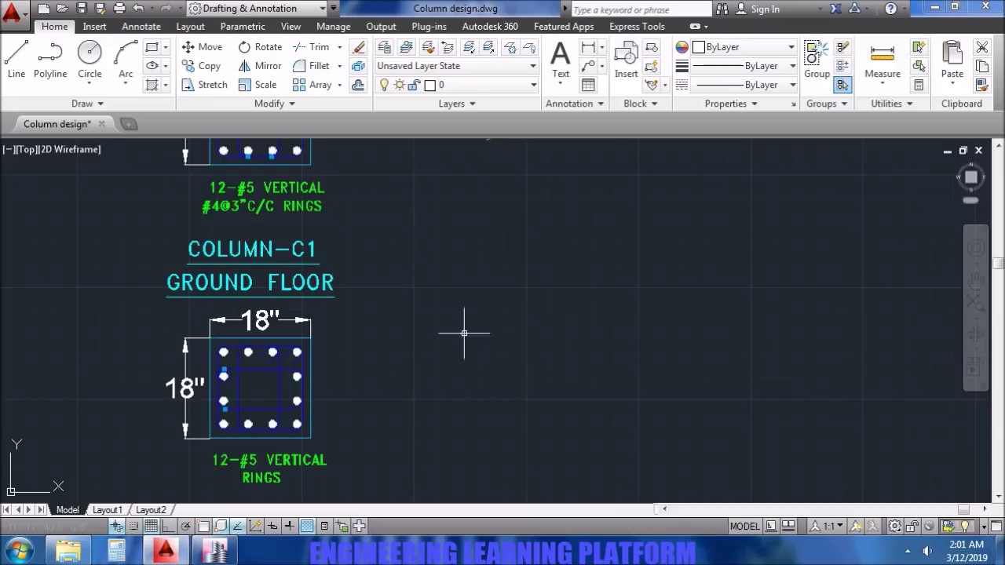
{"action": "middle_click_drag", "start_coordinate": [471, 314], "coordinate": [573, 353]}
{"action": "left_click", "coordinate": [414, 209]}
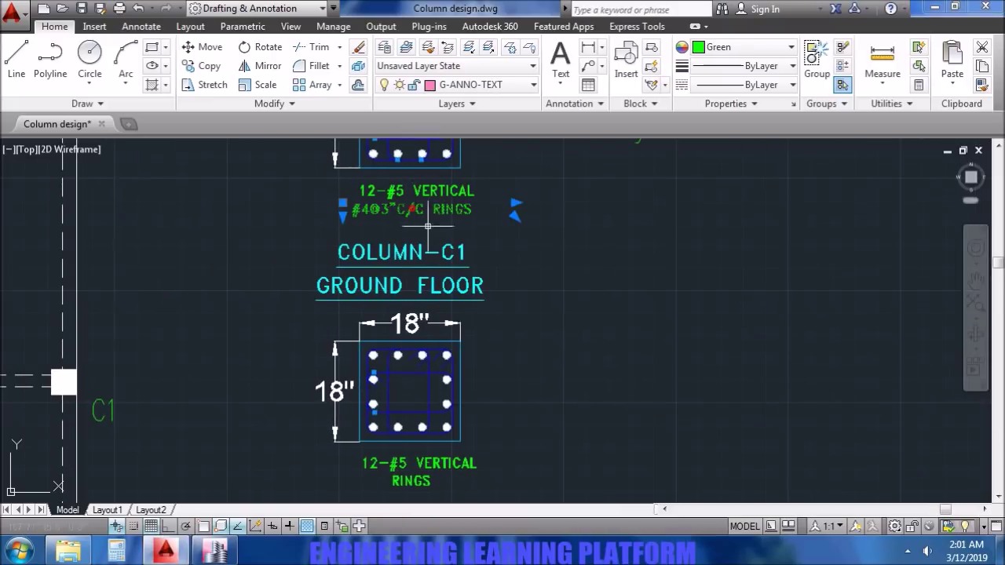
{"action": "middle_click_drag", "start_coordinate": [443, 426], "coordinate": [473, 325]}
{"action": "left_click", "coordinate": [461, 389]}
{"action": "key", "text": "Escape"}
{"action": "left_click", "coordinate": [445, 382]}
{"action": "key", "text": "Delete"}
Change the copied rings note at the ground-floor C2 detail to #5@4"C/C RINGS.
{"action": "left_click", "coordinate": [486, 380]}
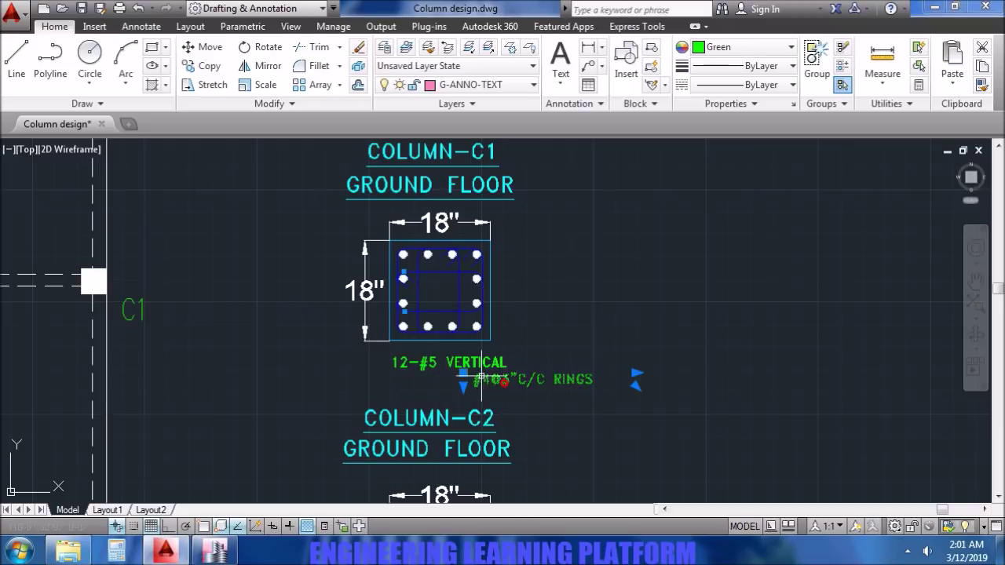
{"action": "scroll", "coordinate": [486, 377], "scroll_direction": "up", "scroll_amount": 3}
{"action": "double_click", "coordinate": [488, 383]}
{"action": "type", "text": "5"}
{"action": "double_click", "coordinate": [539, 385]}
{"action": "type", "text": "4"}
{"action": "left_click", "coordinate": [631, 284]}
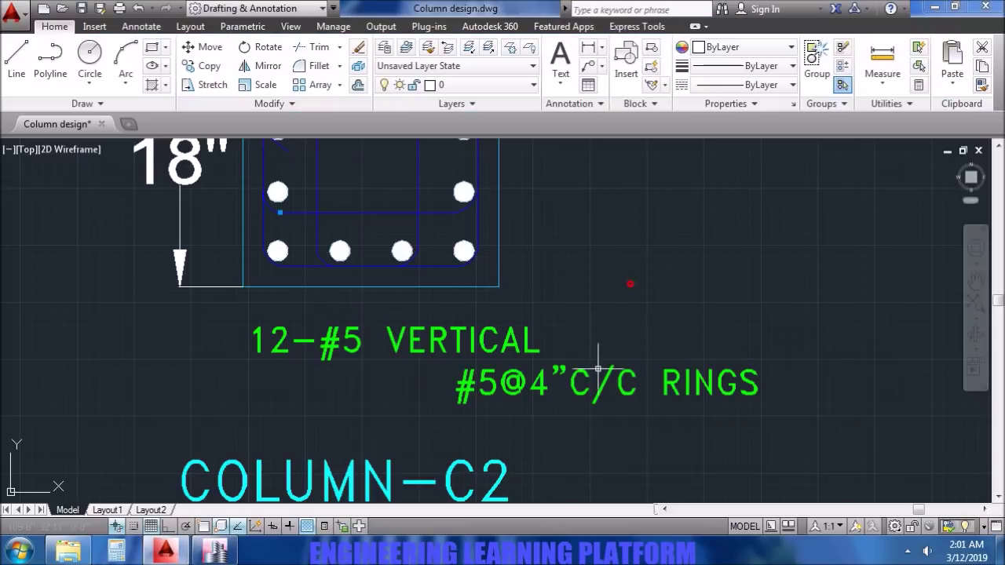
Move the #5@4"C/C RINGS note under the 12-#5 VERTICAL note of the ground-floor C2 detail.
{"action": "left_click", "coordinate": [579, 372]}
{"action": "left_click", "coordinate": [583, 375]}
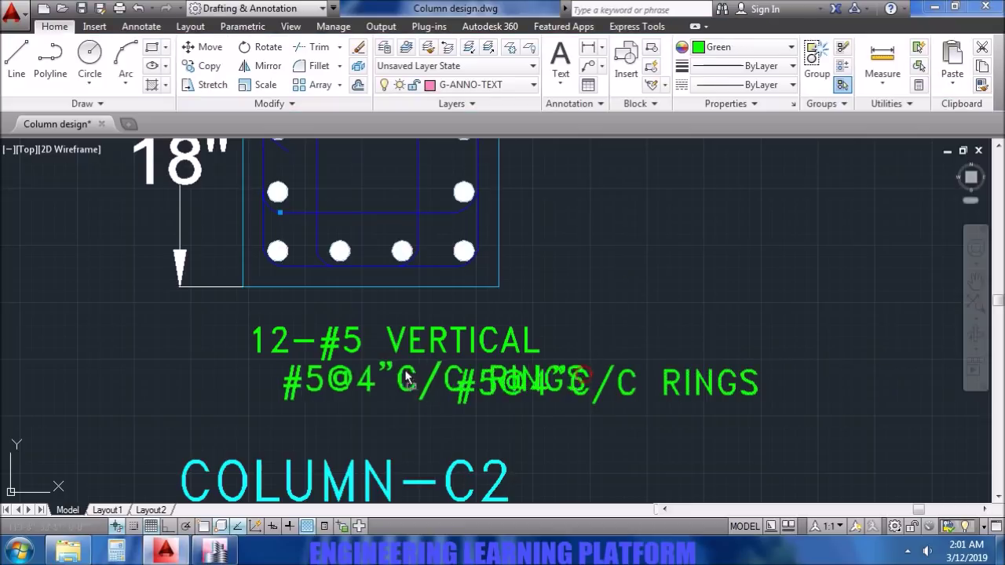
{"action": "left_click", "coordinate": [365, 382]}
Paste a copy of the #5@4"C/C RINGS note beside the first-floor C2 detail and delete the plain RINGS note there.
{"action": "scroll", "coordinate": [439, 389], "scroll_direction": "down", "scroll_amount": 4}
{"action": "key", "text": "ctrl+c"}
{"action": "key", "text": "ctrl+v"}
{"action": "scroll", "coordinate": [541, 437], "scroll_direction": "down", "scroll_amount": 5}
{"action": "scroll", "coordinate": [545, 321], "scroll_direction": "up", "scroll_amount": 5}
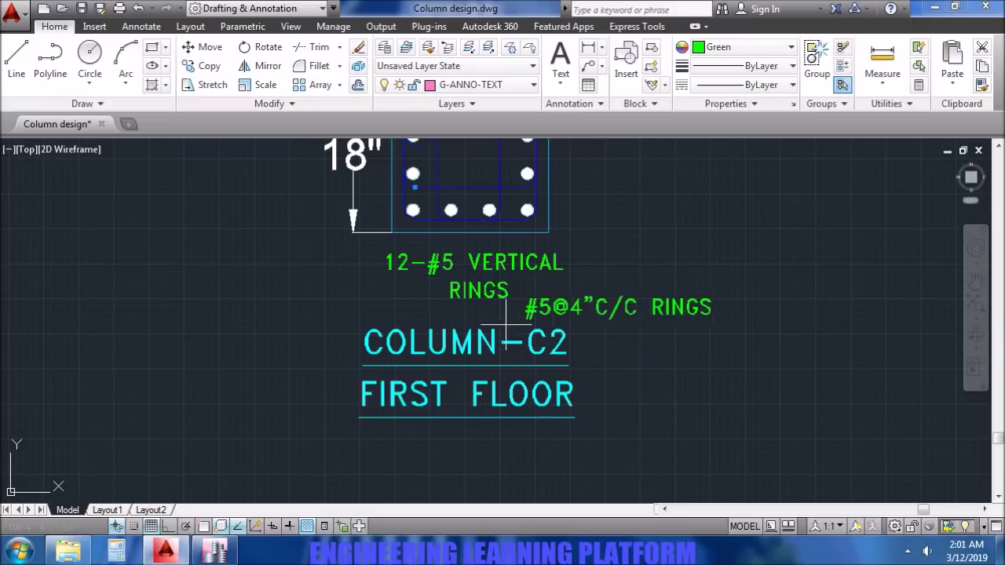
{"action": "left_click", "coordinate": [601, 298]}
{"action": "key", "text": "Delete"}
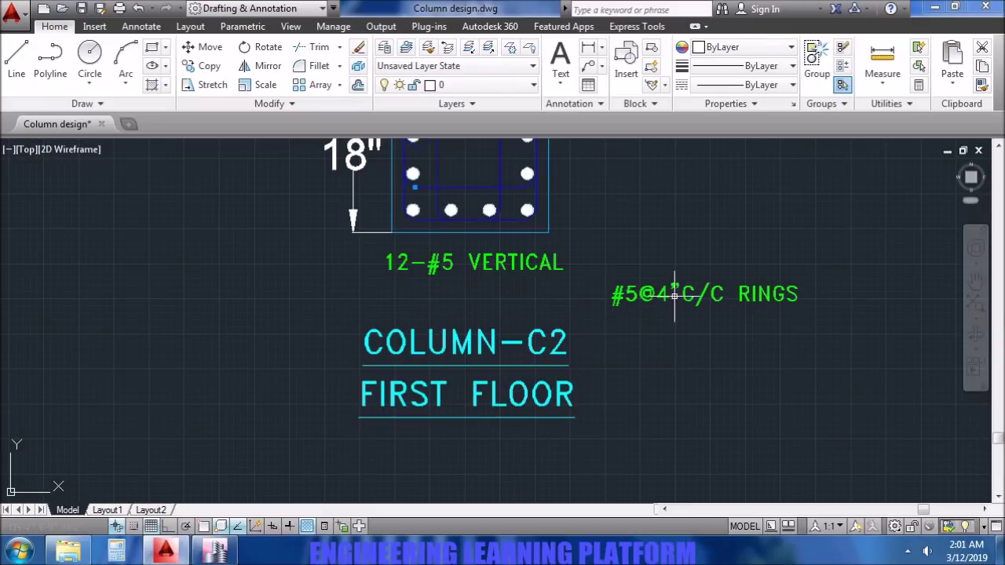
Align the copied #5@4"C/C RINGS note under the 12-#5 VERTICAL note of the first-floor C2 detail.
{"action": "left_click", "coordinate": [620, 287]}
{"action": "left_click_drag", "start_coordinate": [619, 288], "coordinate": [477, 300]}
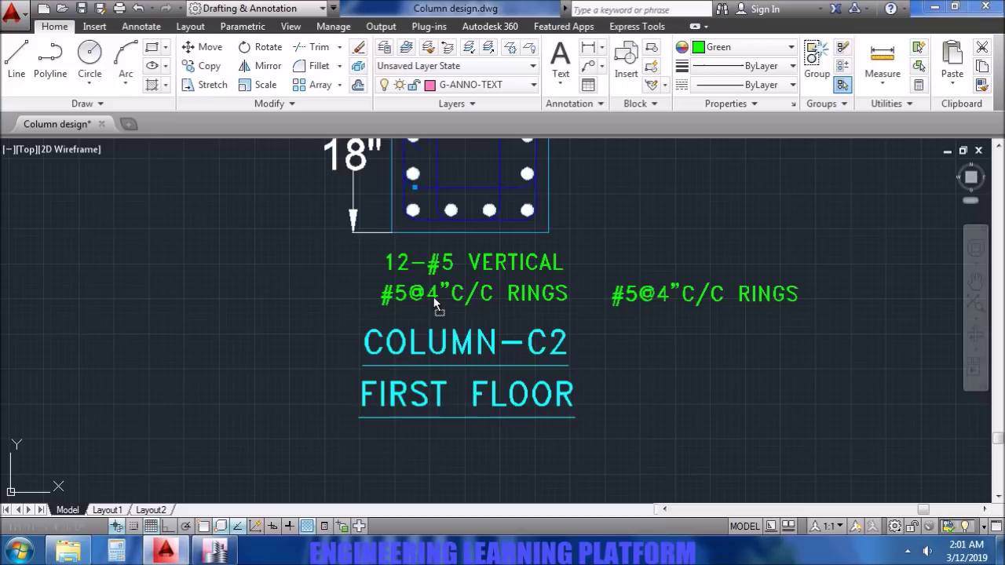
{"action": "left_click", "coordinate": [419, 294]}
{"action": "key", "text": "Escape"}
Fill in the material strengths in the general notes as Fc' = 4 KSI and Fy = 60 KSI.
{"action": "scroll", "coordinate": [439, 292], "scroll_direction": "down", "scroll_amount": 3}
{"action": "middle_click_drag", "start_coordinate": [684, 206], "coordinate": [482, 370]}
{"action": "scroll", "coordinate": [482, 370], "scroll_direction": "down", "scroll_amount": 5}
{"action": "scroll", "coordinate": [511, 184], "scroll_direction": "up", "scroll_amount": 1}
{"action": "scroll", "coordinate": [467, 247], "scroll_direction": "up", "scroll_amount": 4}
{"action": "scroll", "coordinate": [448, 330], "scroll_direction": "up", "scroll_amount": 3}
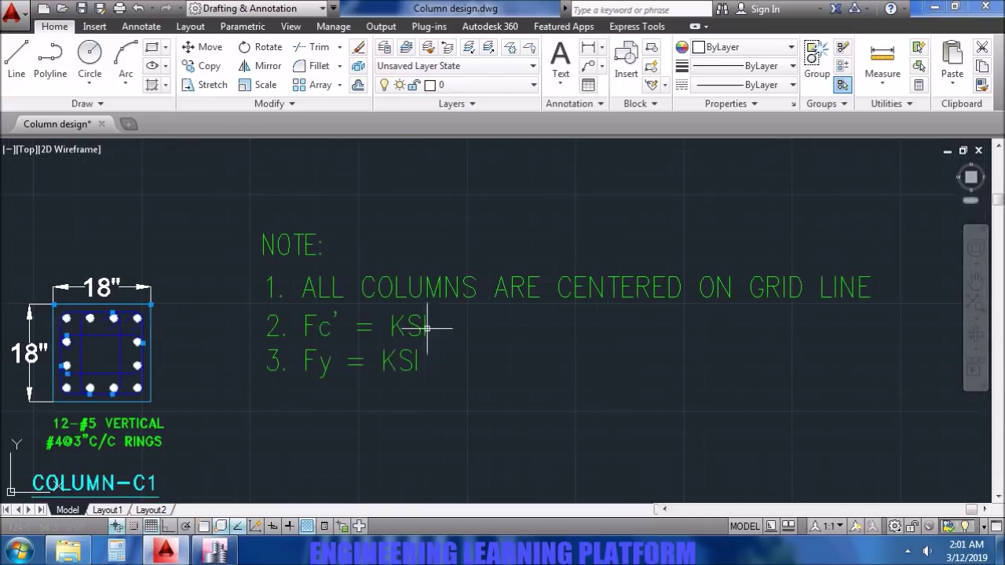
{"action": "double_click", "coordinate": [395, 330]}
{"action": "left_click", "coordinate": [392, 331]}
{"action": "type", "text": "4"}
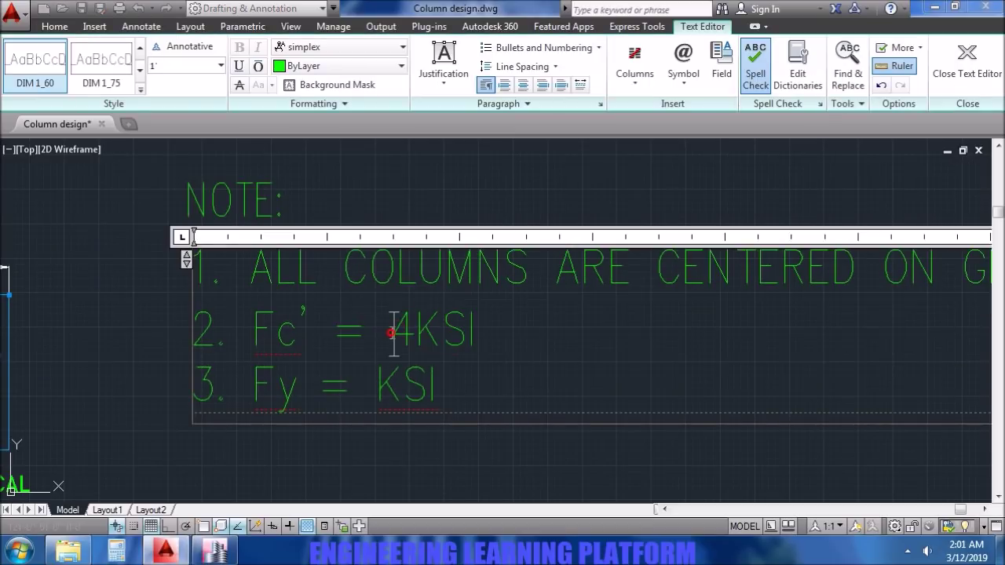
{"action": "left_click", "coordinate": [419, 333]}
{"action": "left_click", "coordinate": [371, 397]}
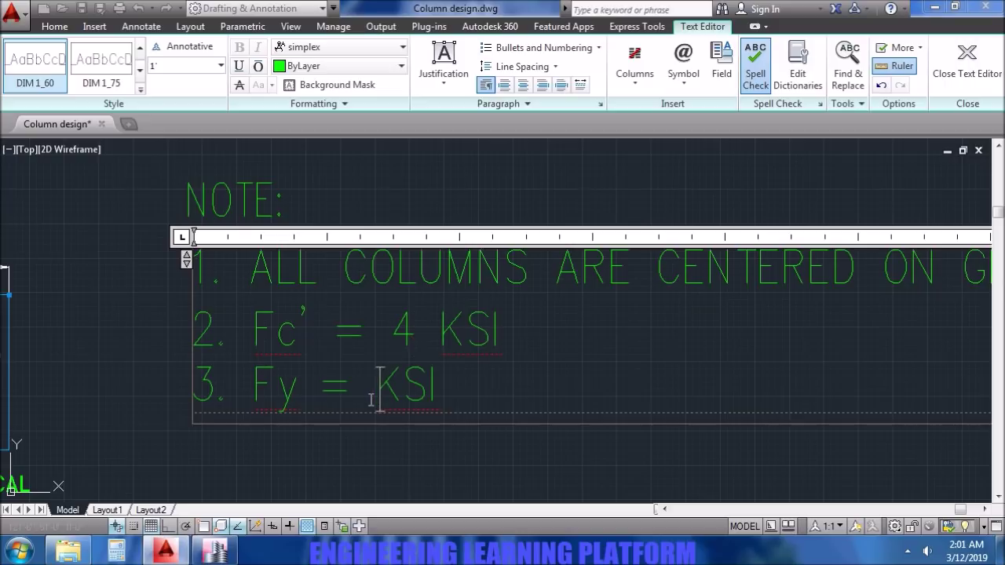
{"action": "type", "text": "60"}
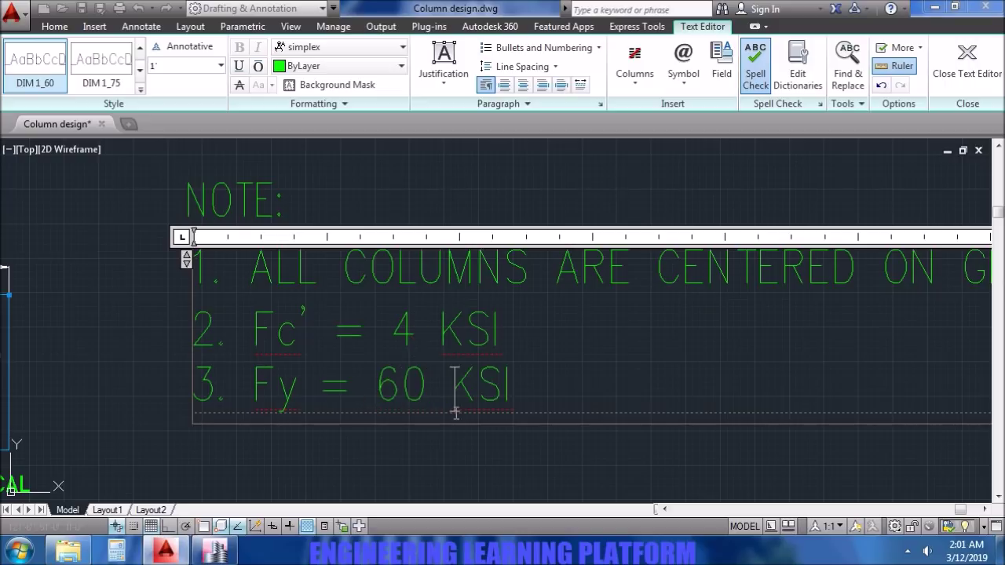
{"action": "left_click", "coordinate": [592, 469]}
{"action": "scroll", "coordinate": [586, 451], "scroll_direction": "down", "scroll_amount": 2}
{"action": "middle_click_drag", "start_coordinate": [585, 450], "coordinate": [649, 315]}
{"action": "scroll", "coordinate": [649, 315], "scroll_direction": "down", "scroll_amount": 2}
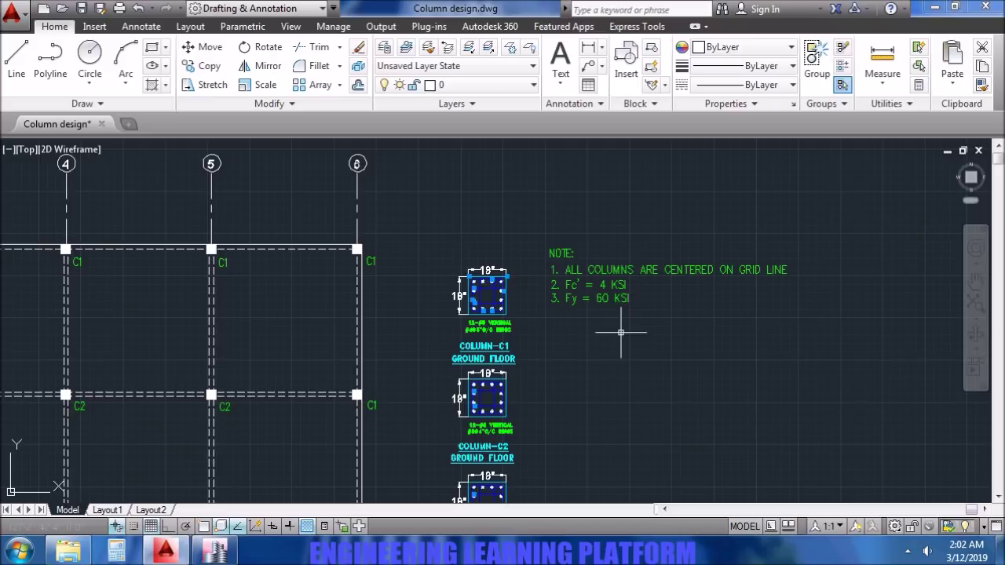
{"action": "middle_click_drag", "start_coordinate": [540, 411], "coordinate": [547, 360]}
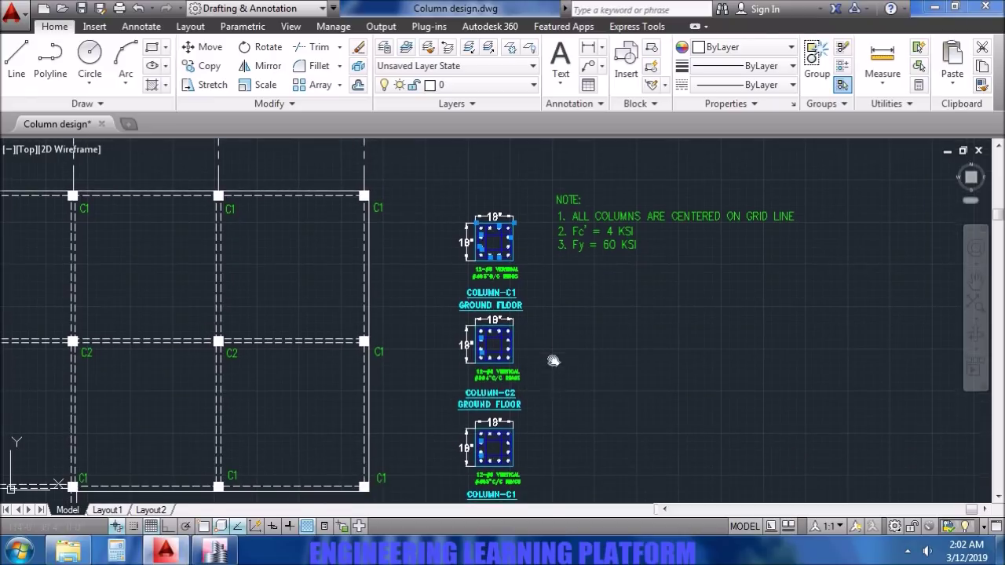